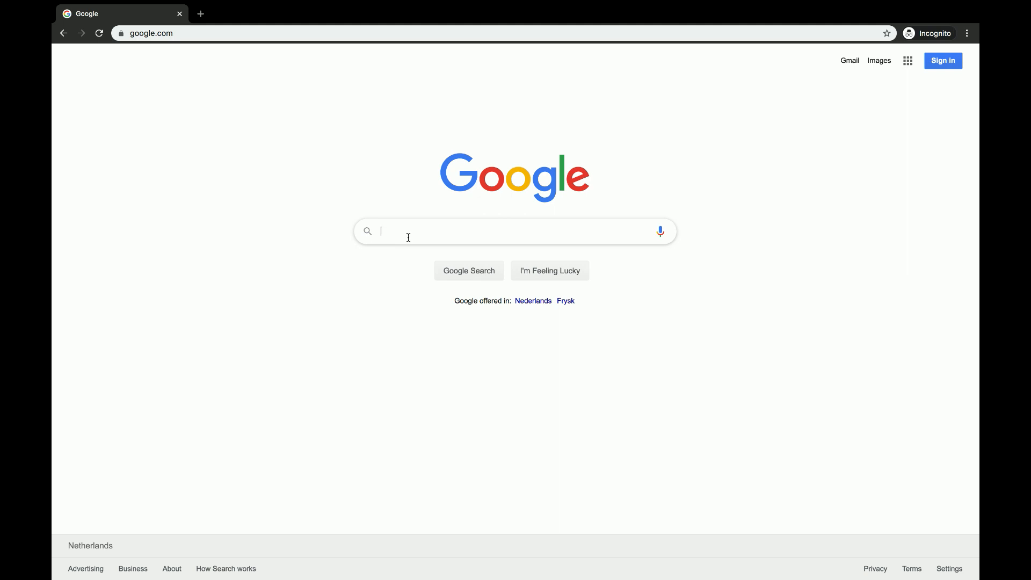
Search Google for "botmake" and open the Botmake.io website
text(botmake)
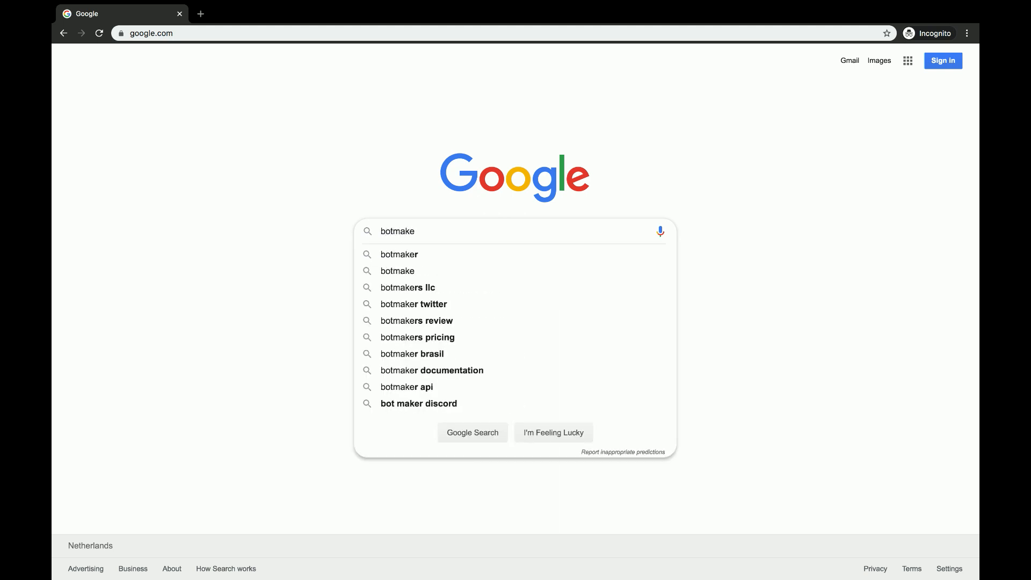
key(Return)
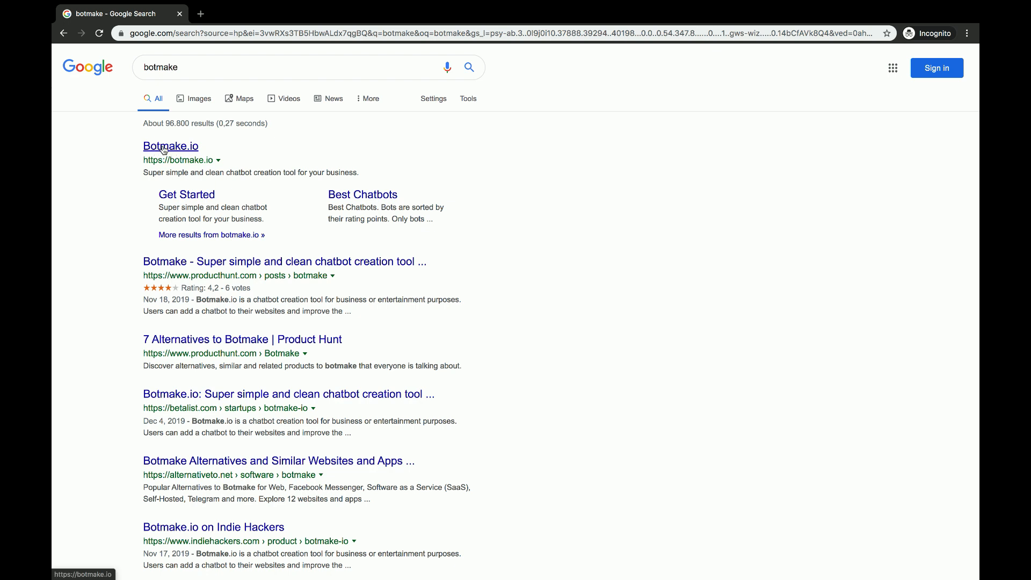
click(163, 149)
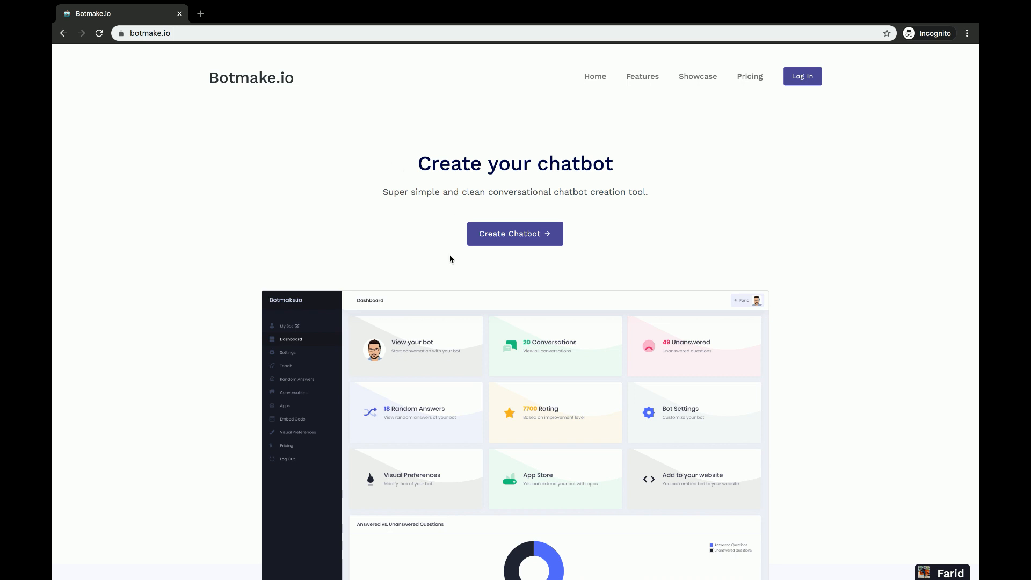
Register a new chatbot account with the chatbot's name, the e-mail address, and the account password with its confirmation
click(510, 239)
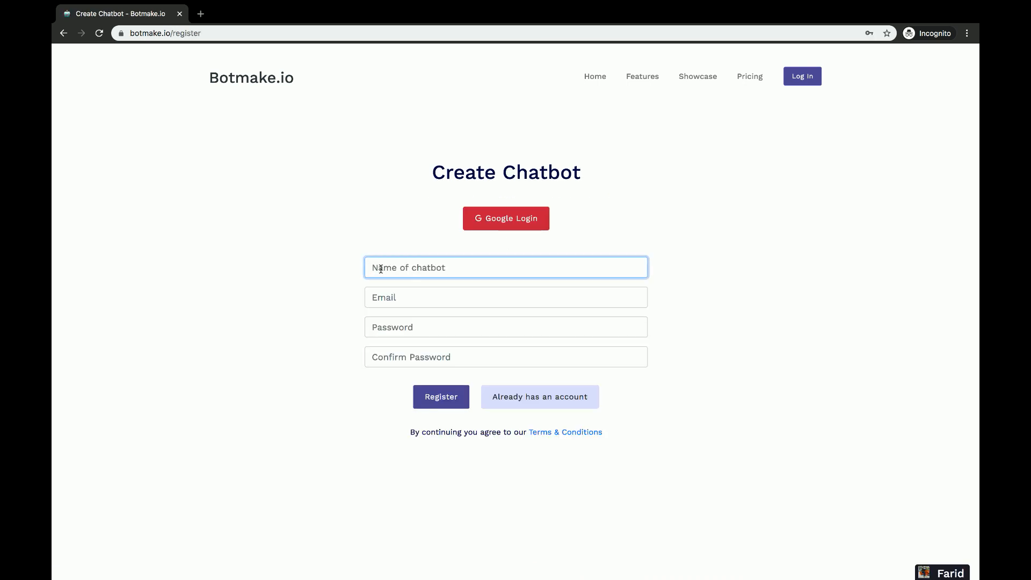
click(309, 268)
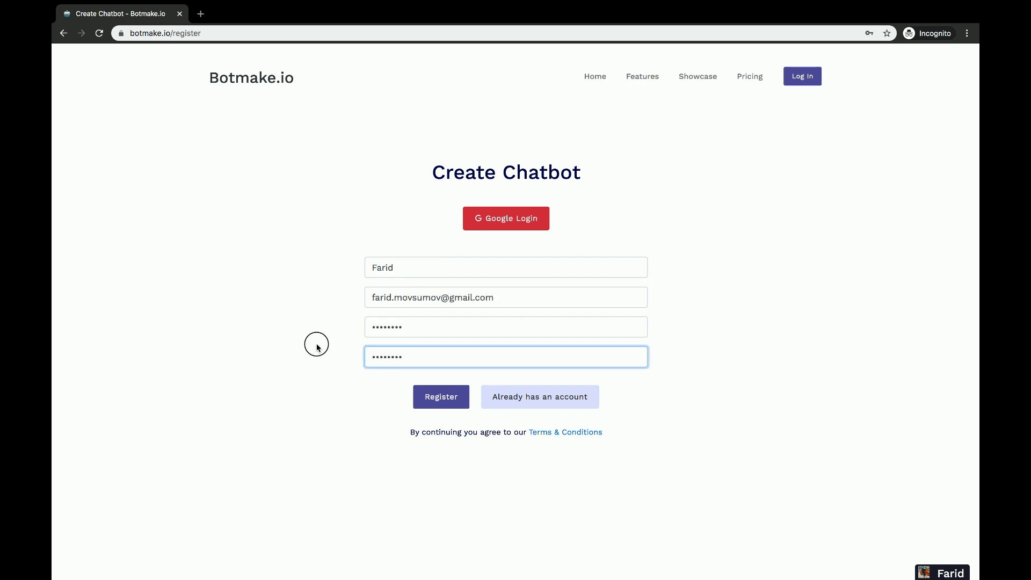
click(315, 345)
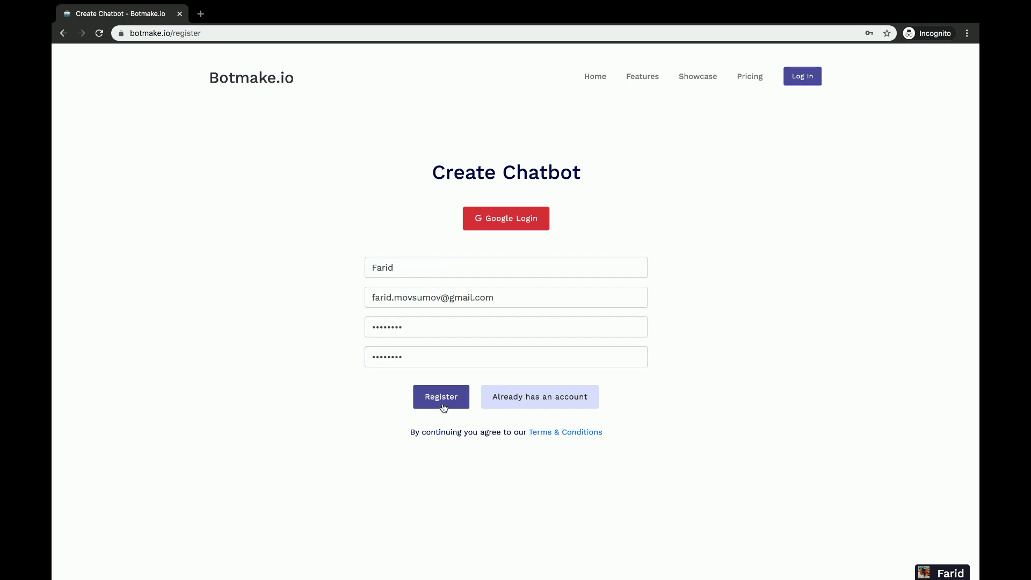
click(445, 404)
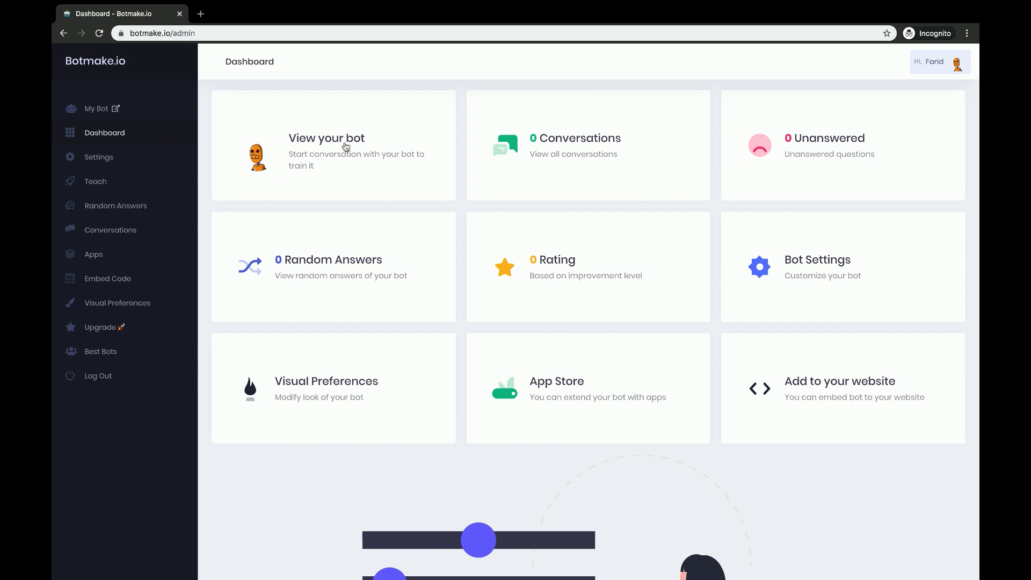
Look over the dashboard and open the bot's own chat page
scroll(371, 203, down, 1)
scroll(370, 202, down, 6)
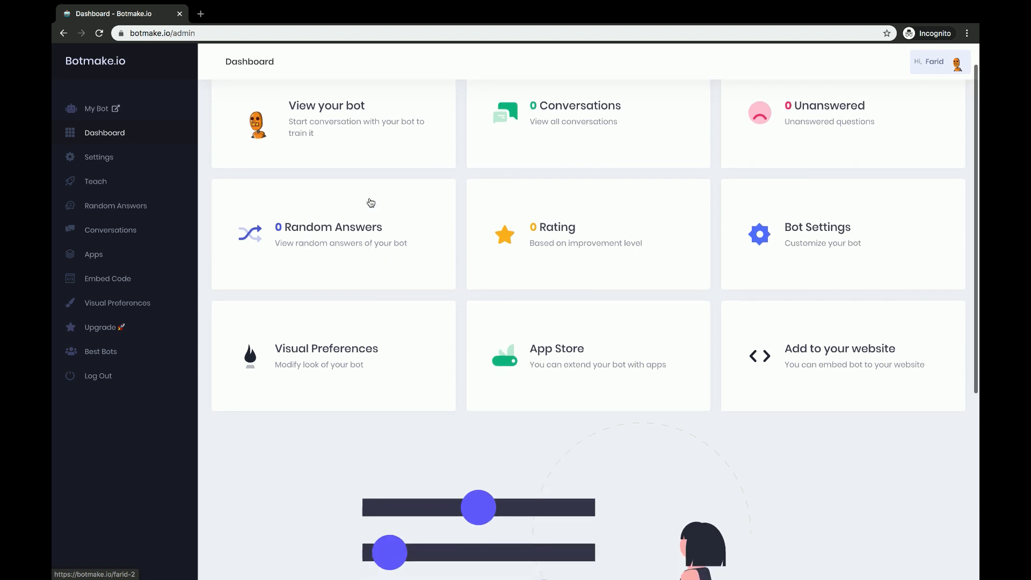
scroll(370, 203, up, 6)
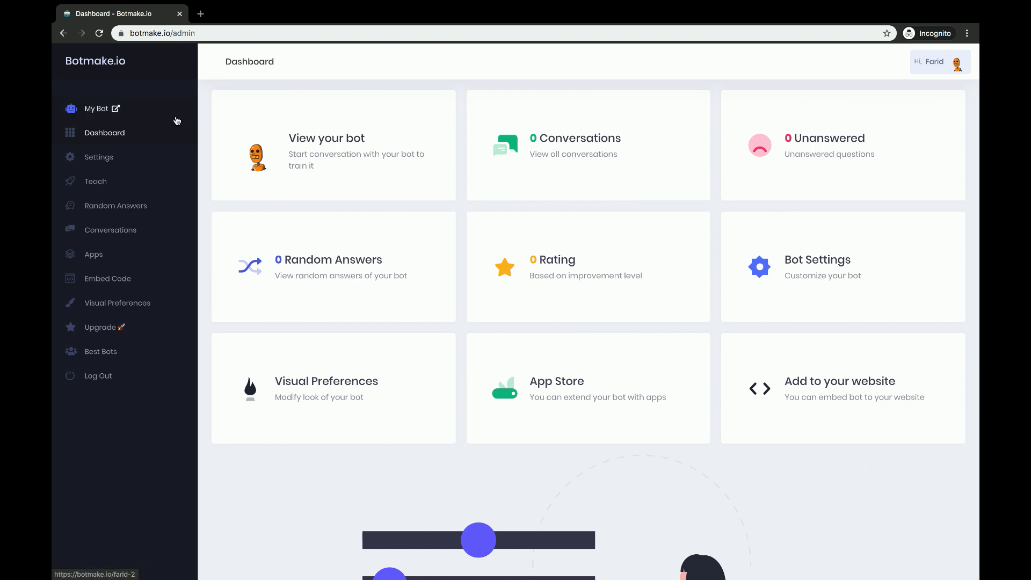
click(97, 110)
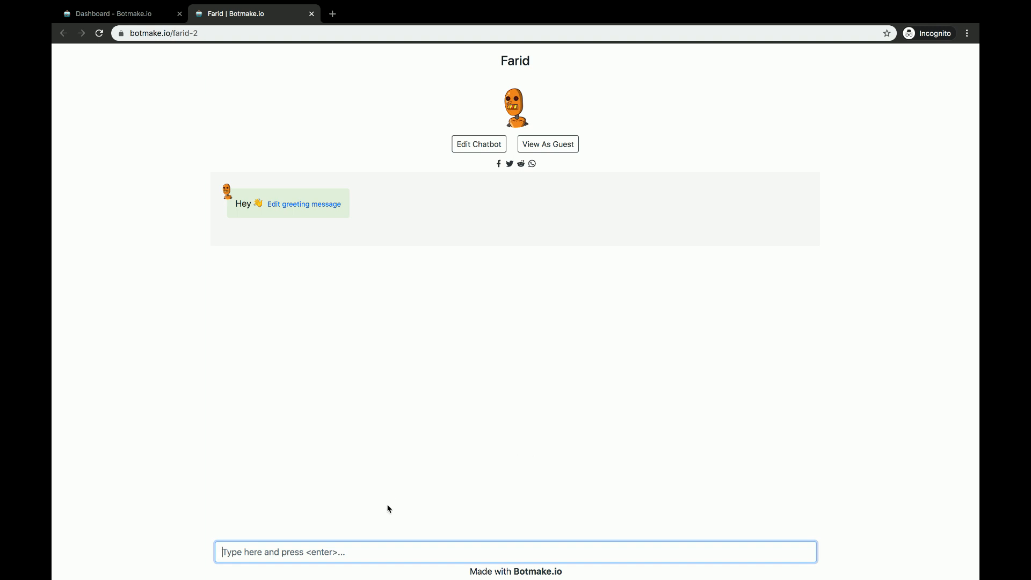
click(147, 428)
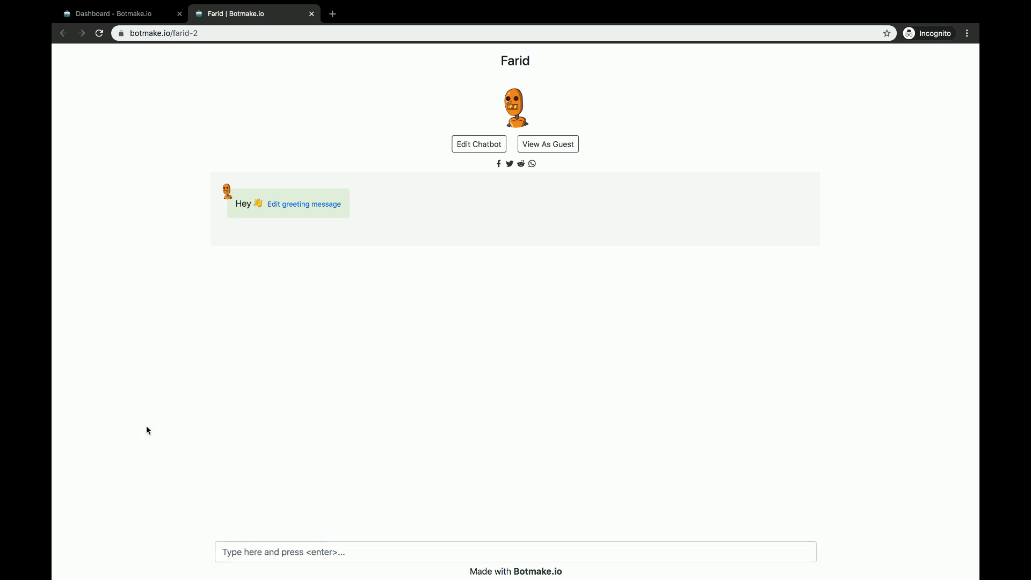
Preview the chatbot as a guest in a separate tab and close the preview
right_click(567, 147)
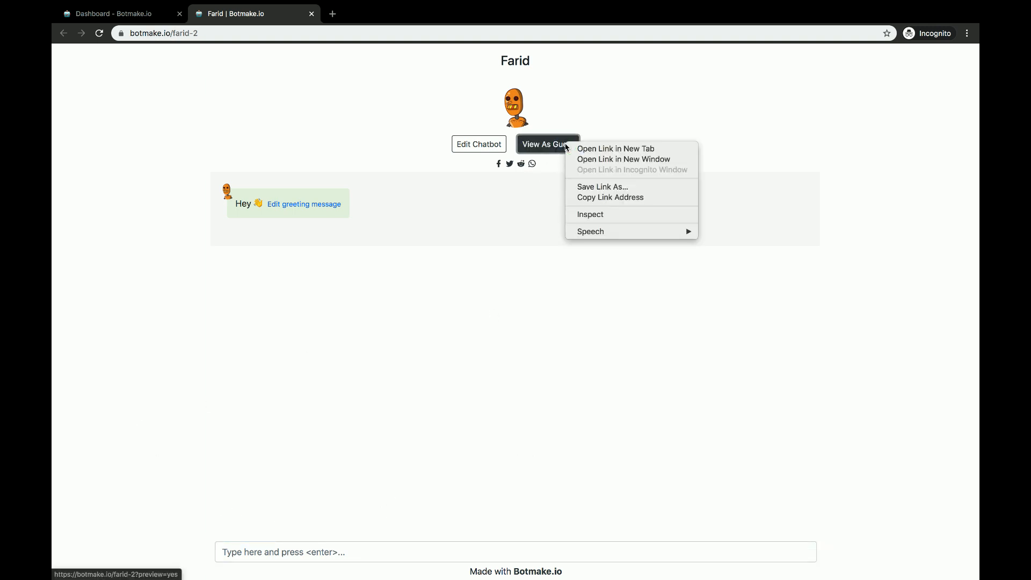
click(598, 150)
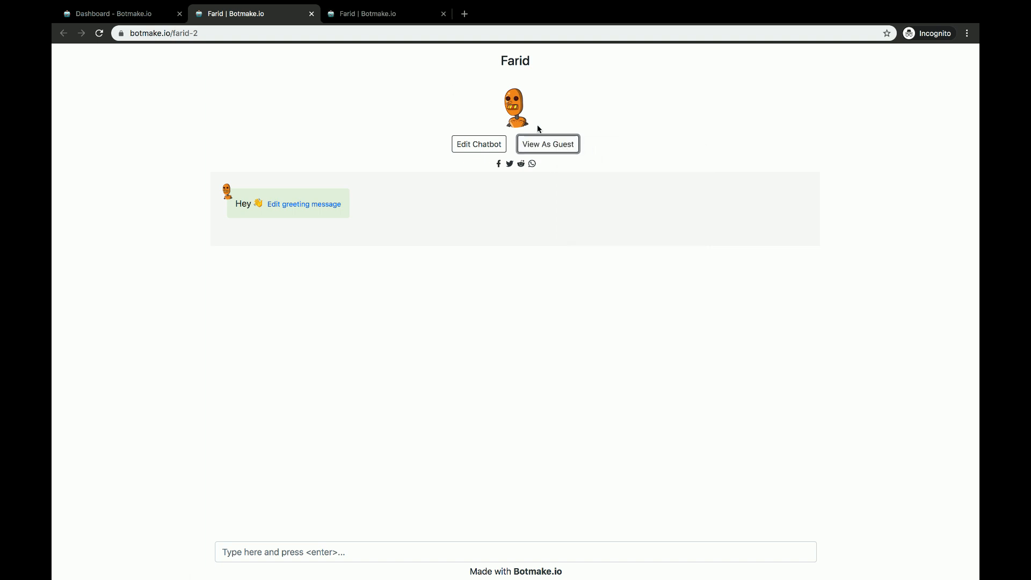
click(398, 21)
click(283, 306)
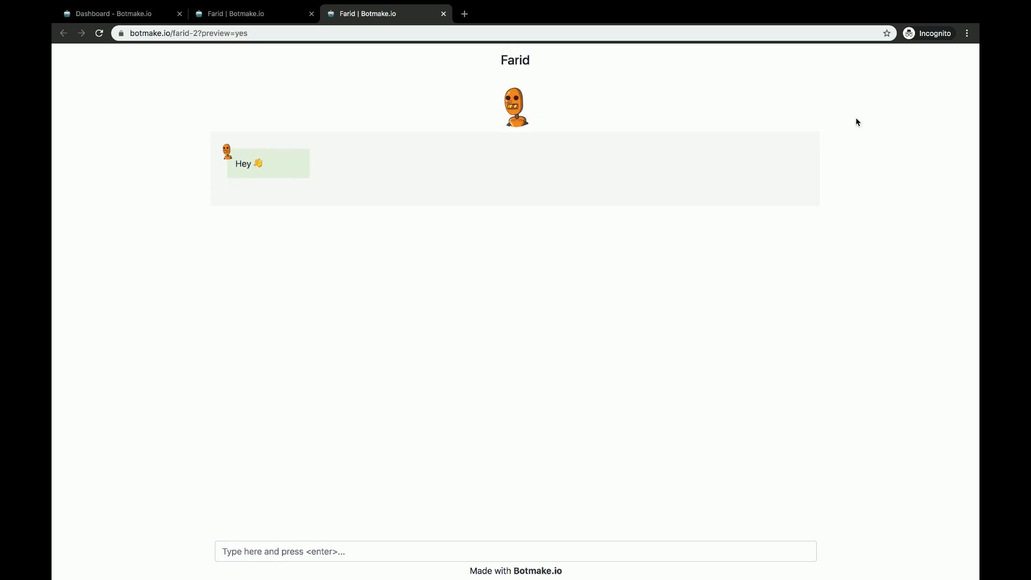
click(444, 14)
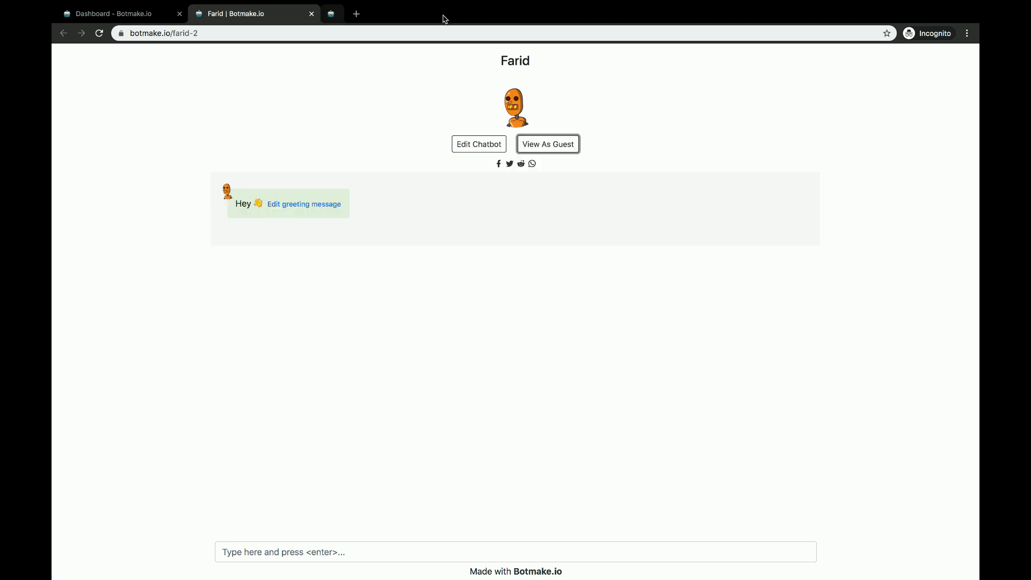
Open the chatbot's settings for editing and replace the avatar with the cartoon portrait of a bearded man in glasses
click(483, 146)
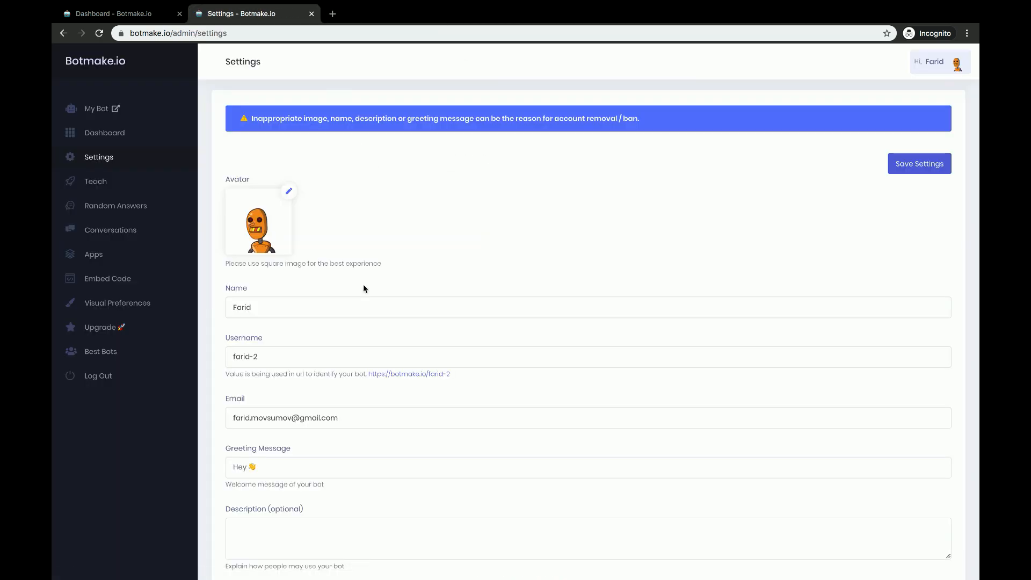
click(289, 191)
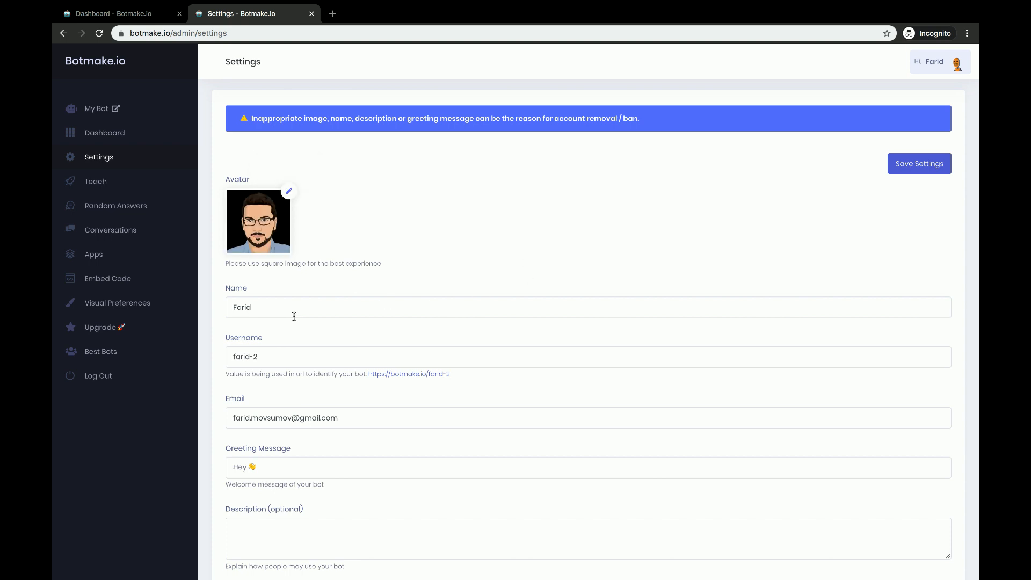
Replace the "-2" ending of the chatbot's username with "bot"
scroll(292, 315, down, 3)
click(278, 264)
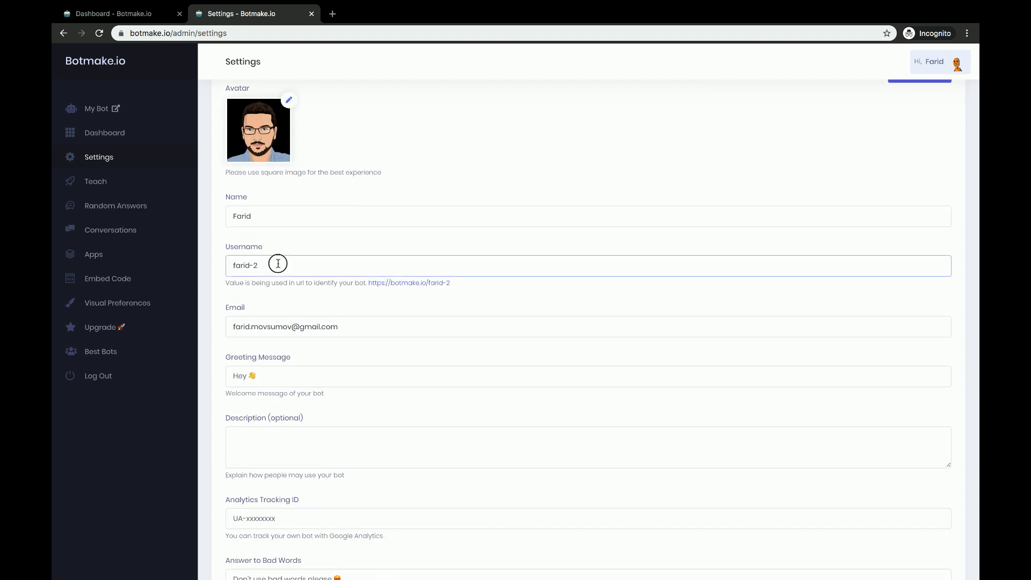
key(shift+Left)
triple_click(278, 264)
click(279, 264)
drag(279, 267, 224, 270)
click(300, 265)
key(BackSpace)
key(BackSpace)
text(bot)
click(217, 266)
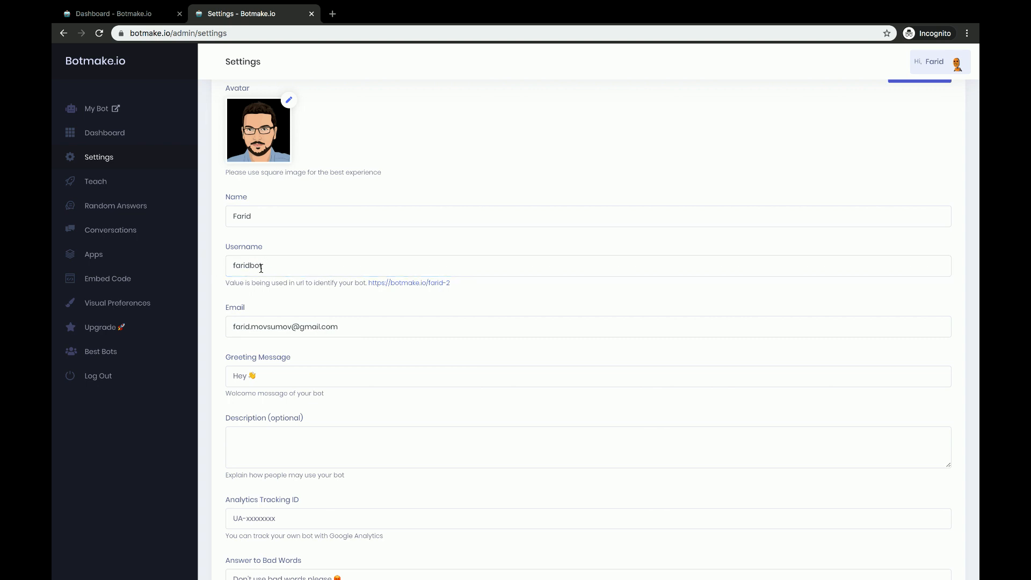
Set the greeting message to "Hello 👋", using the waving hand emoji
scroll(204, 370, down, 3)
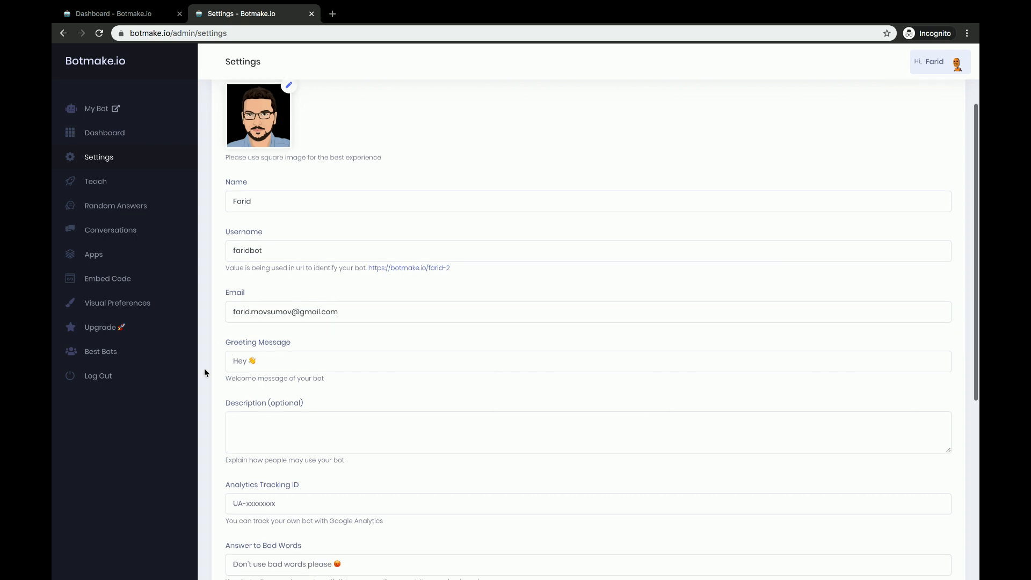
scroll(206, 373, down, 1)
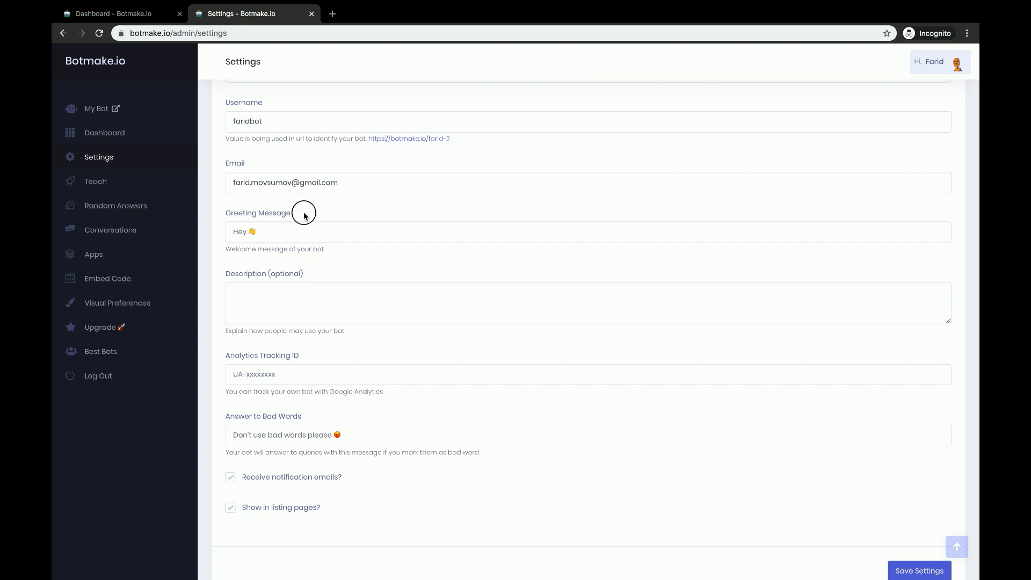
drag(304, 215, 222, 211)
click(215, 266)
click(260, 230)
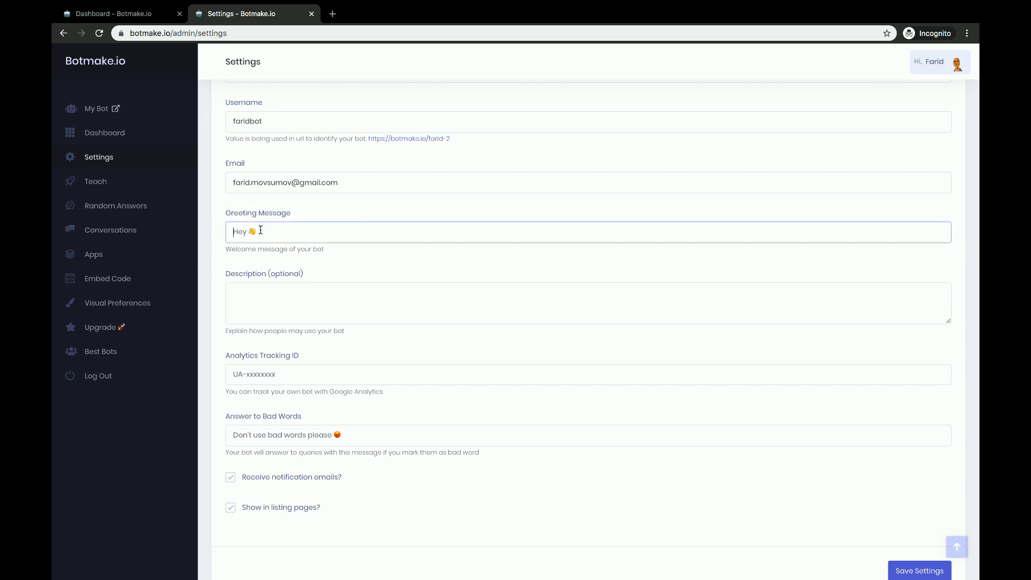
key(ctrl+a)
text(Hello)
key(ctrl+super+space)
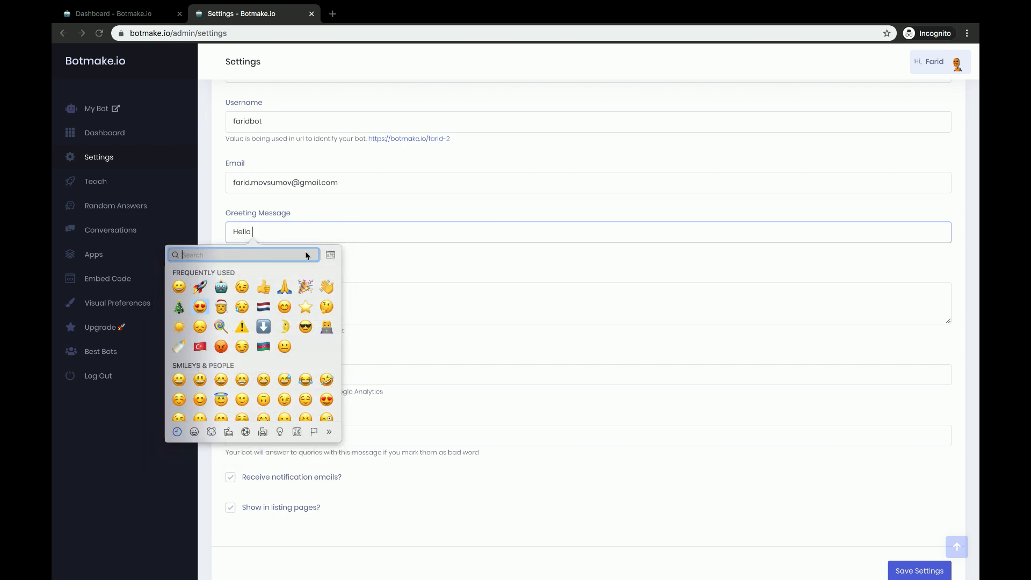
click(327, 286)
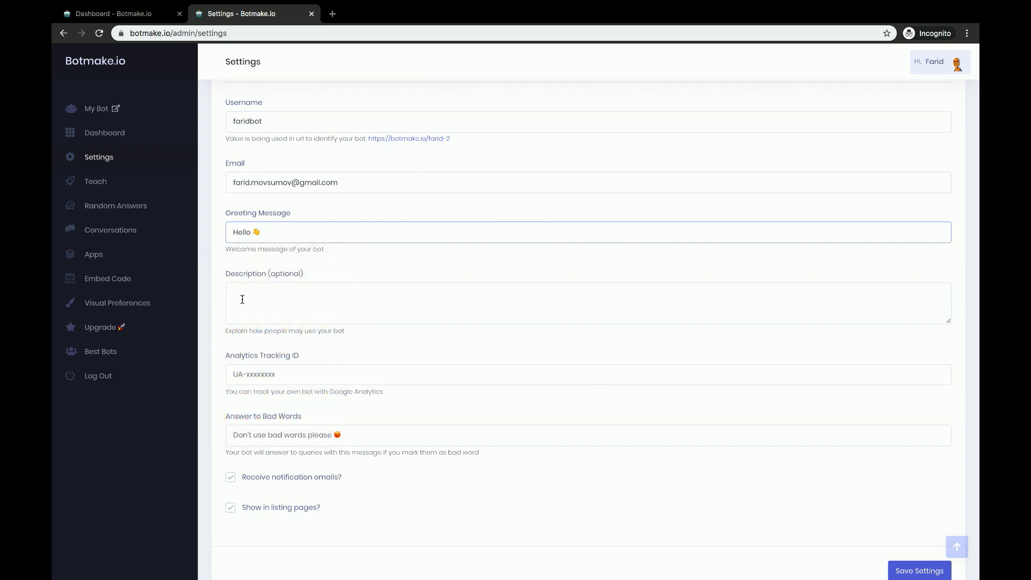
Enter "Founder of Botmake.io" as the chatbot's description
click(245, 301)
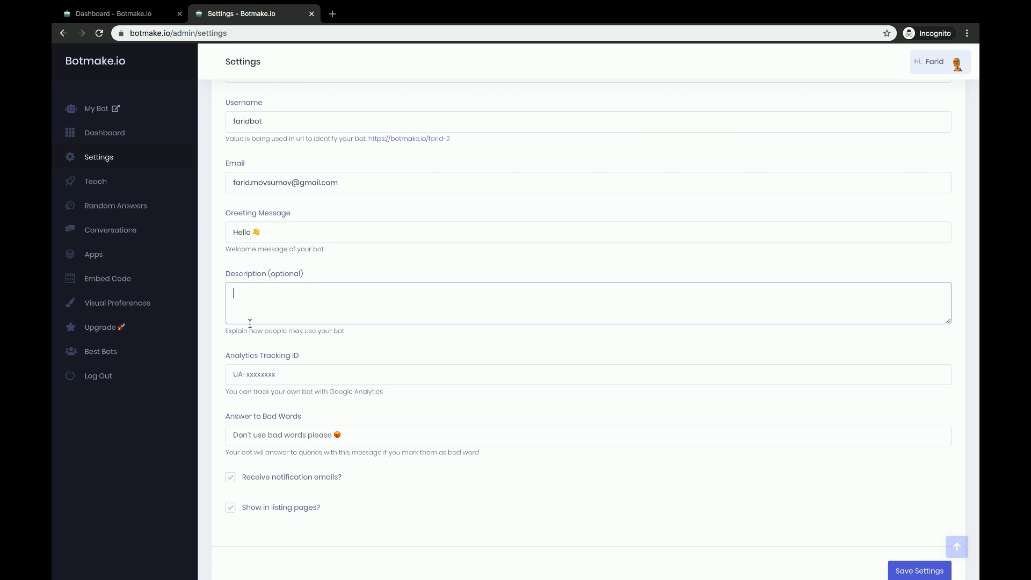
text(Founder of Botmake.io)
click(205, 329)
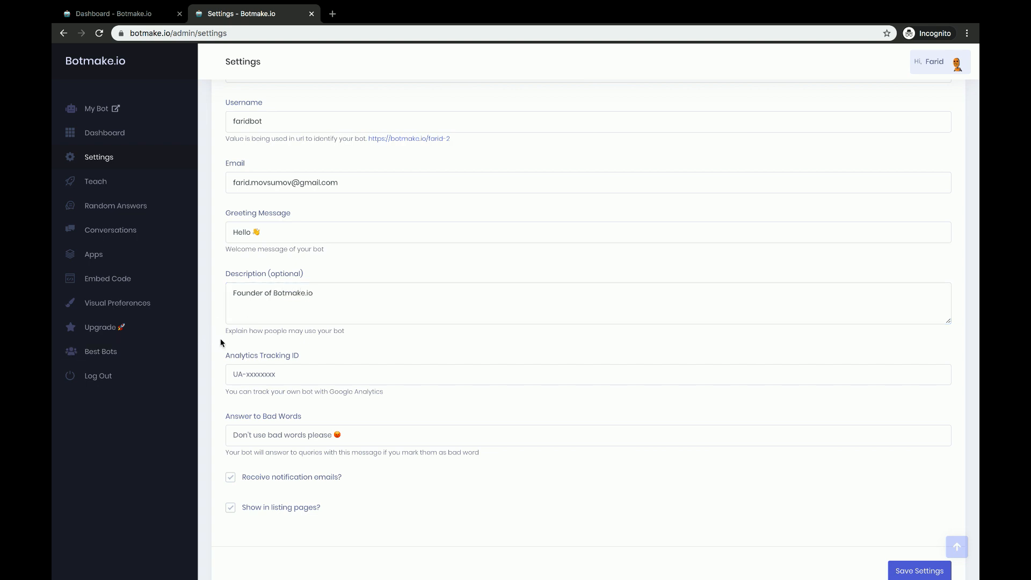
Examine the Analytics Tracking ID and Answer to Bad Words settings
scroll(220, 346, down, 3)
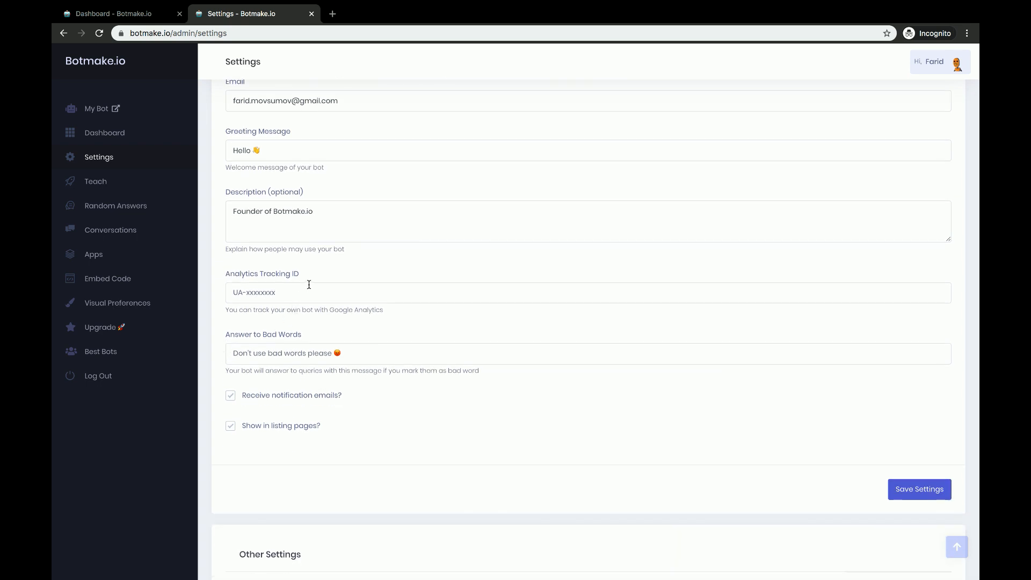
drag(315, 273, 223, 279)
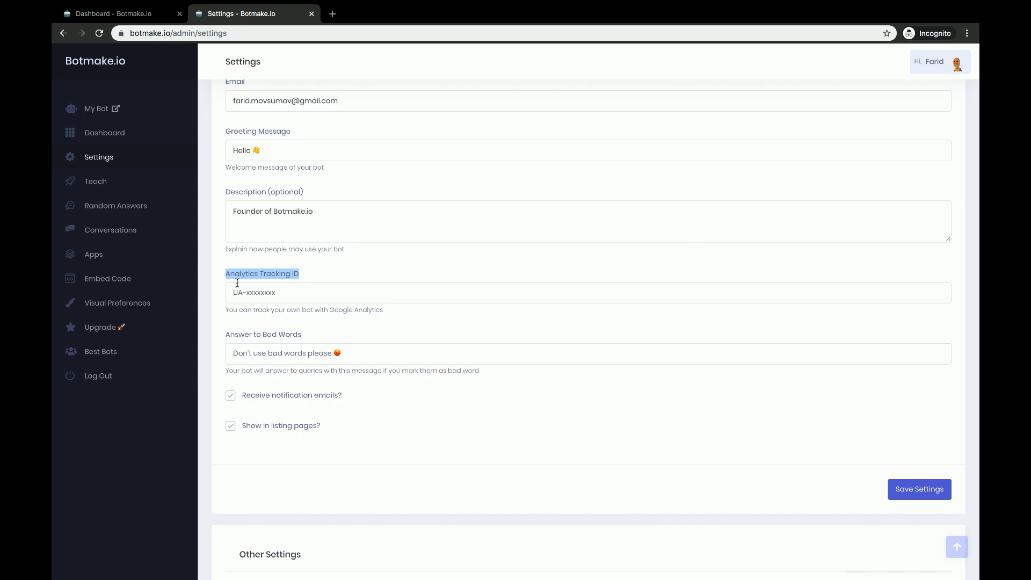
click(279, 295)
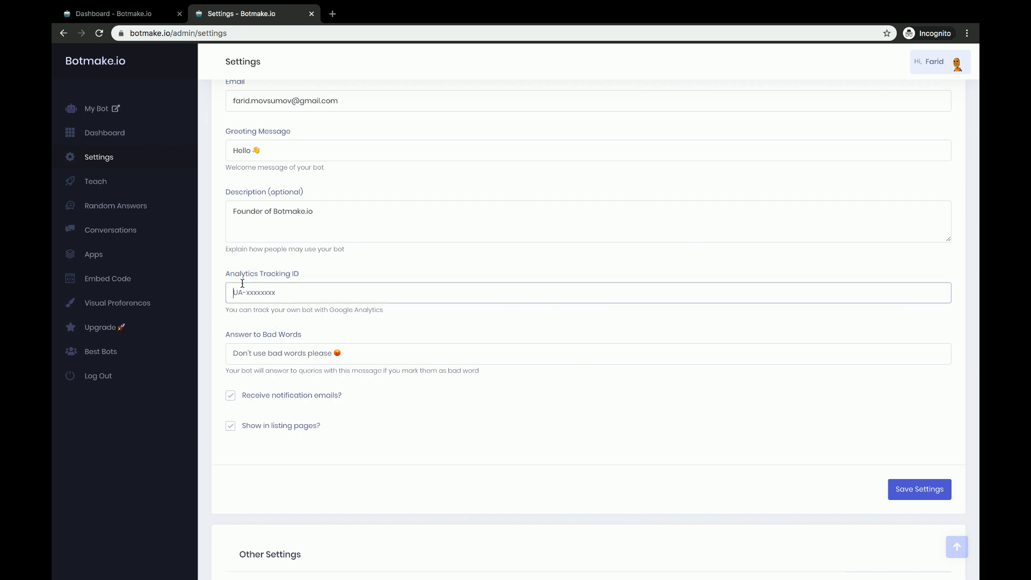
click(215, 300)
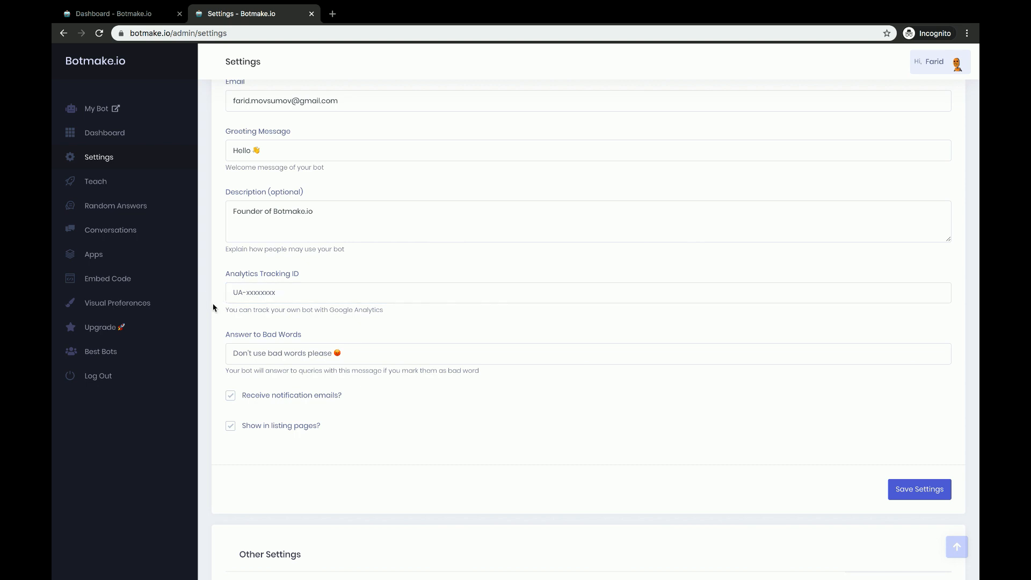
scroll(214, 307, down, 1)
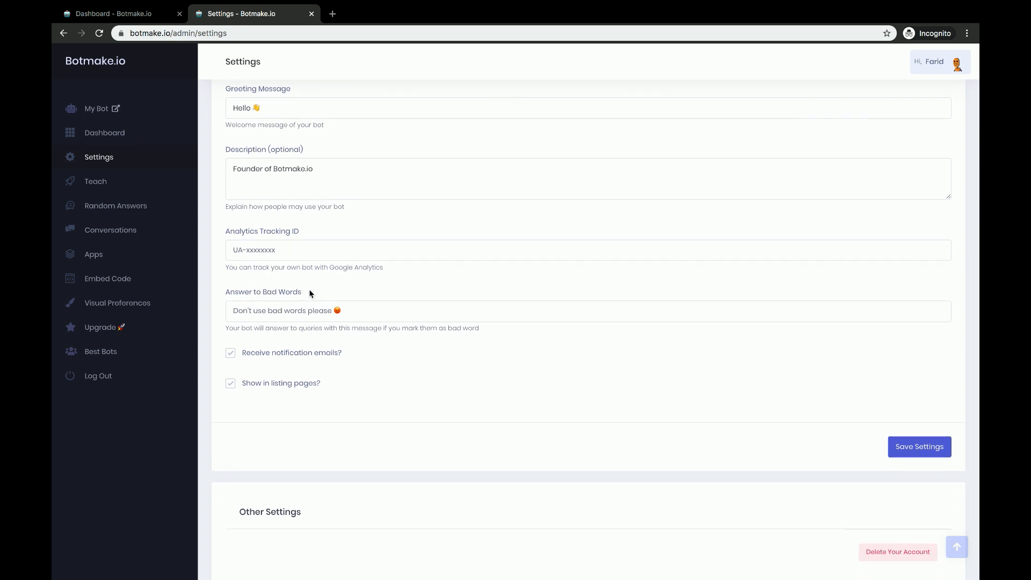
drag(310, 294, 224, 291)
click(220, 317)
click(382, 309)
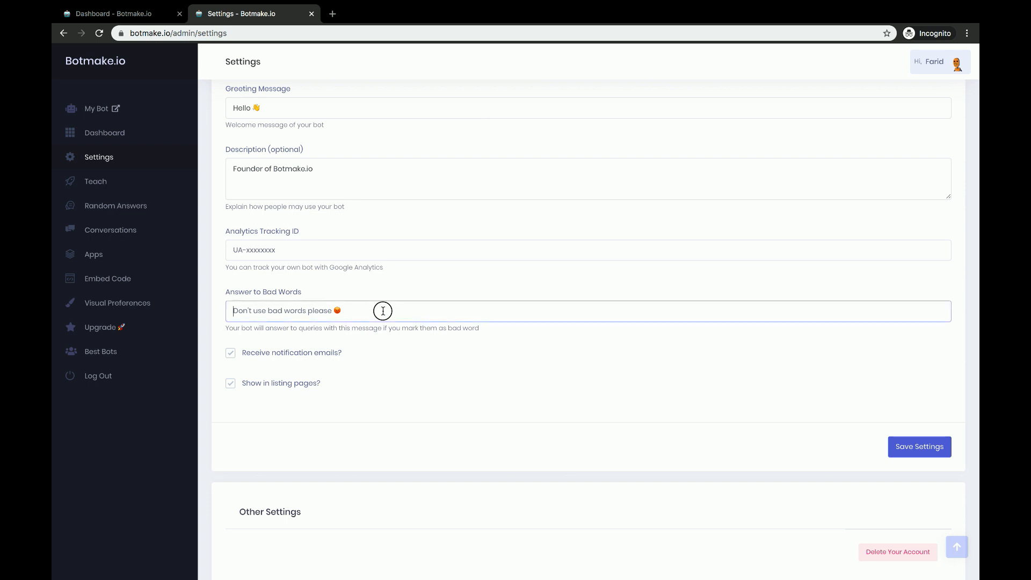
click(218, 315)
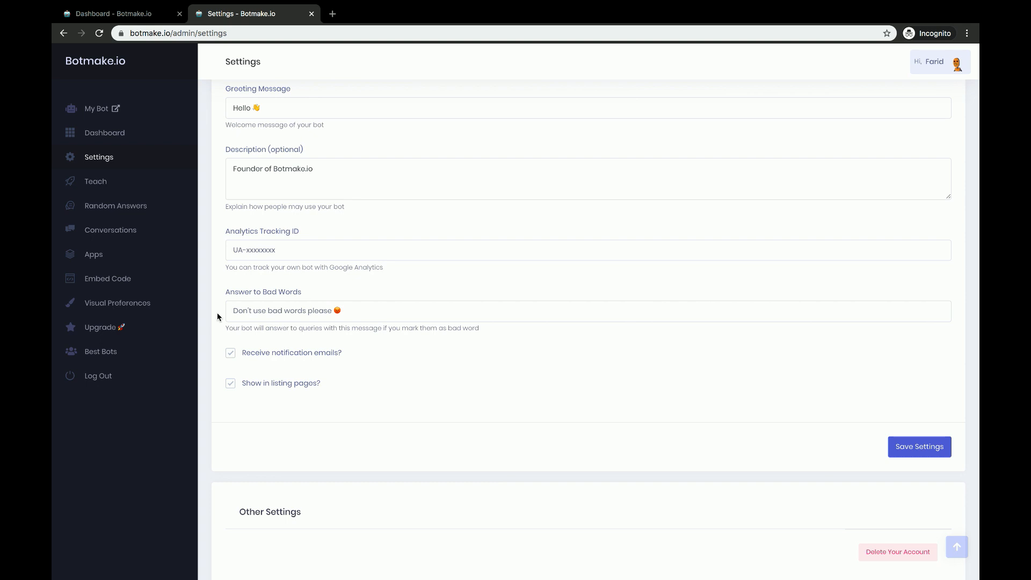
click(293, 311)
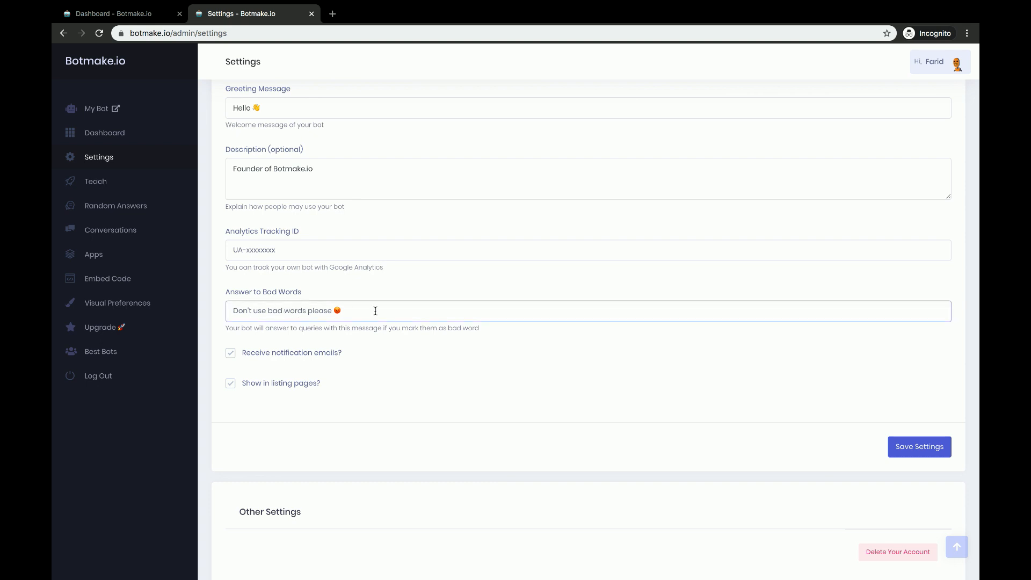
click(210, 329)
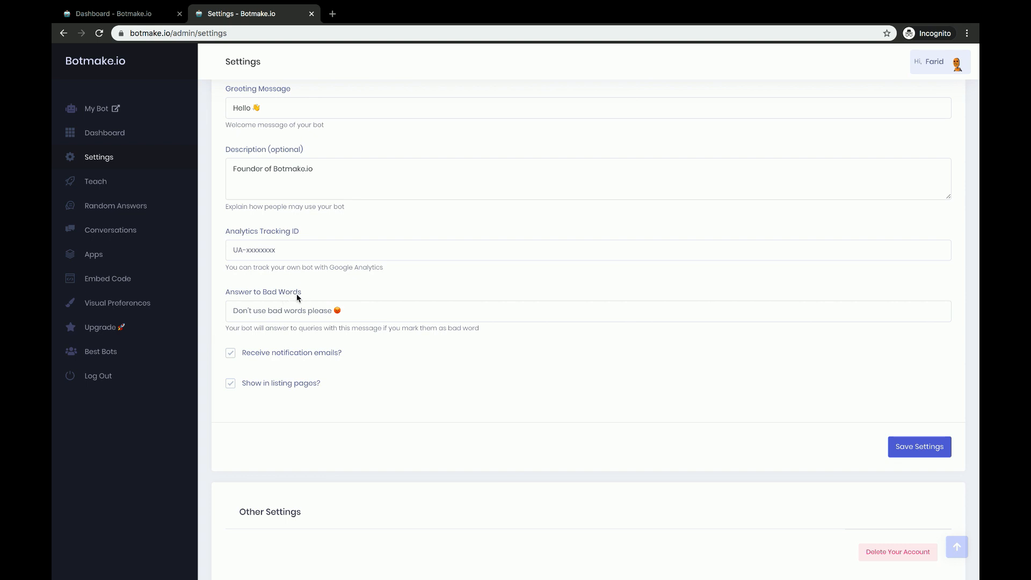
Examine the Answer to Bad Words setting and the notification email option for the chatbot
click(362, 314)
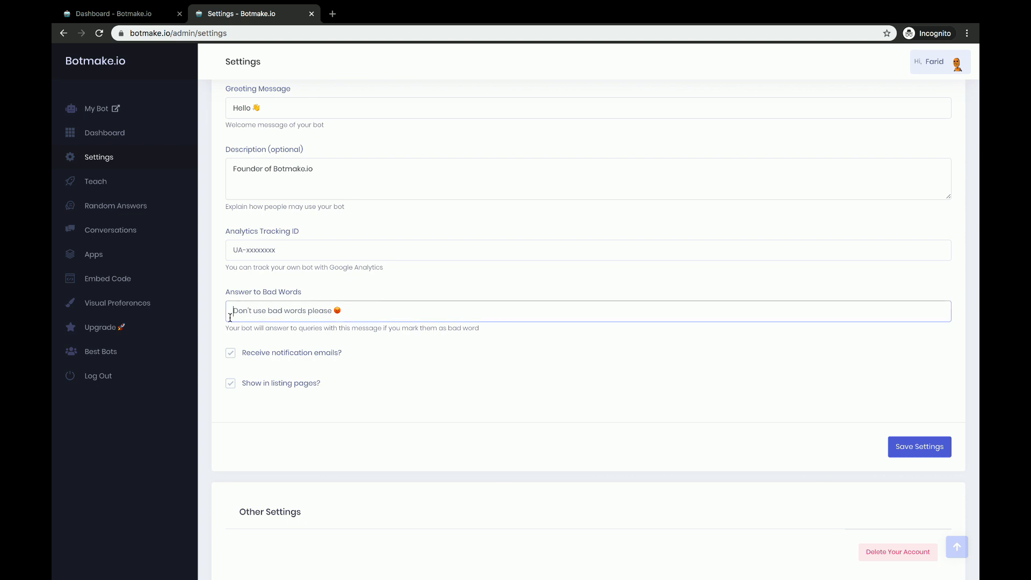
click(213, 295)
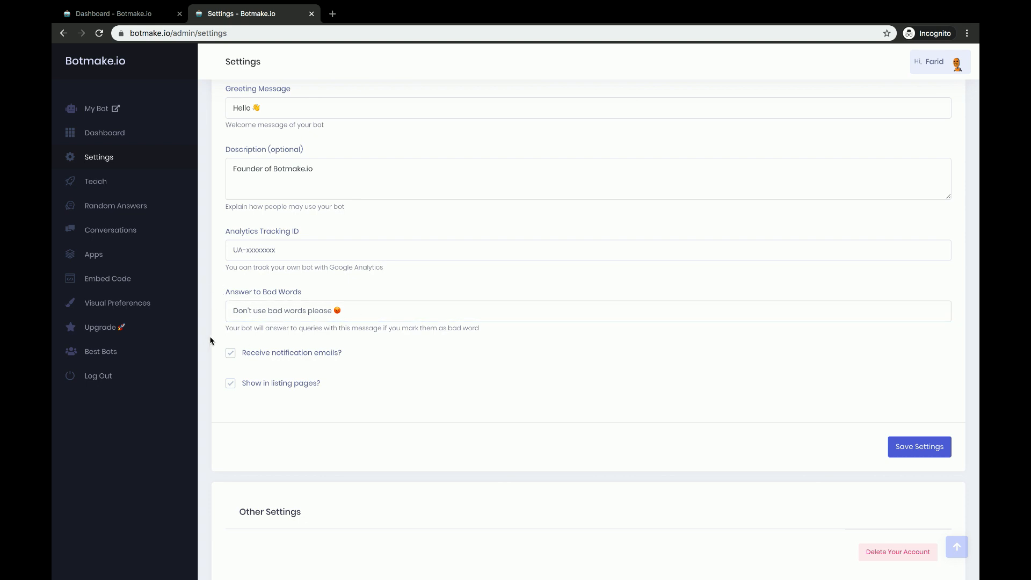
scroll(210, 339, down, 2)
scroll(210, 340, up, 2)
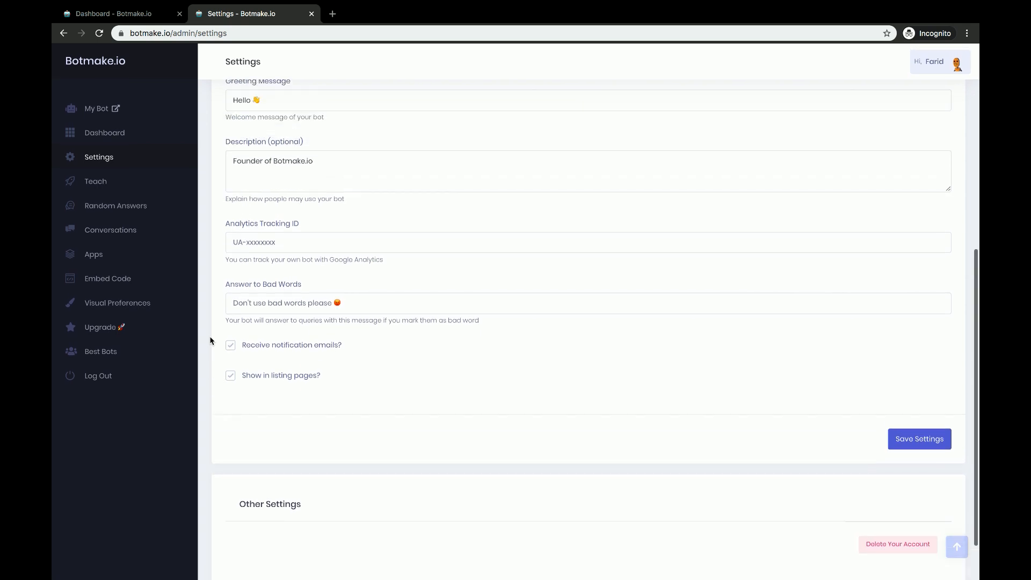
scroll(211, 340, down, 2)
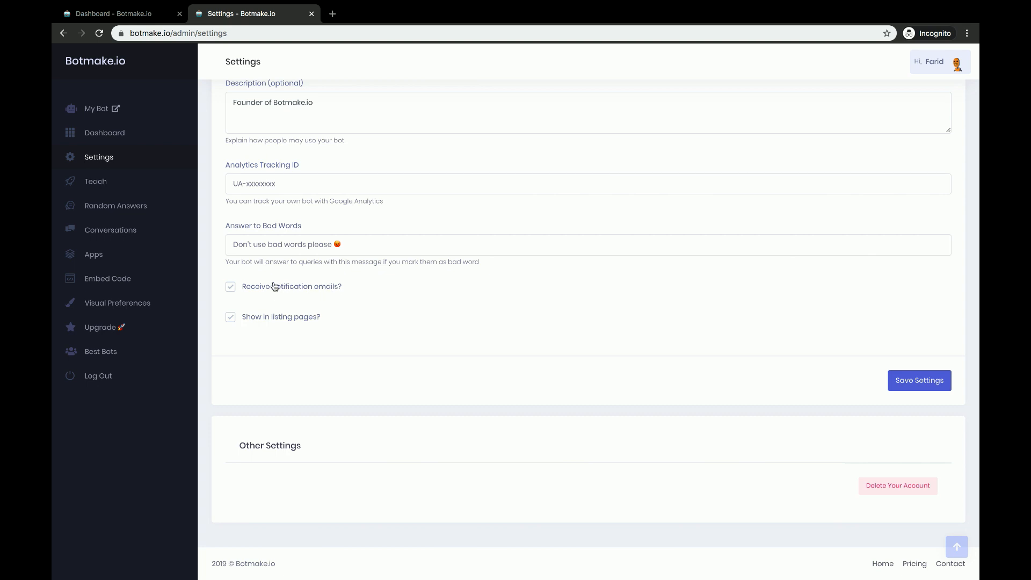
click(231, 292)
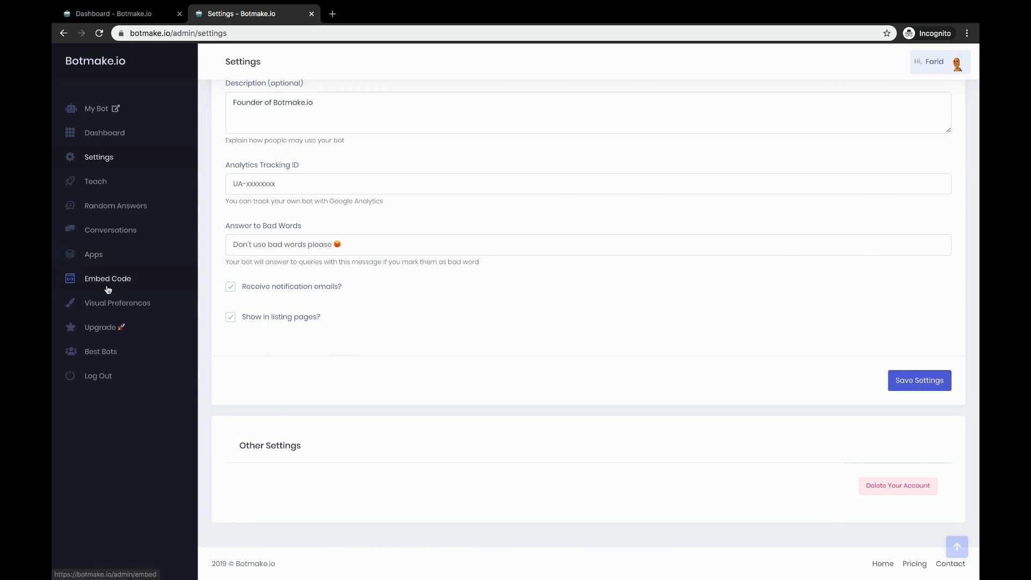
View the Best Bots listing in a separate tab and close it again
middle_click(108, 354)
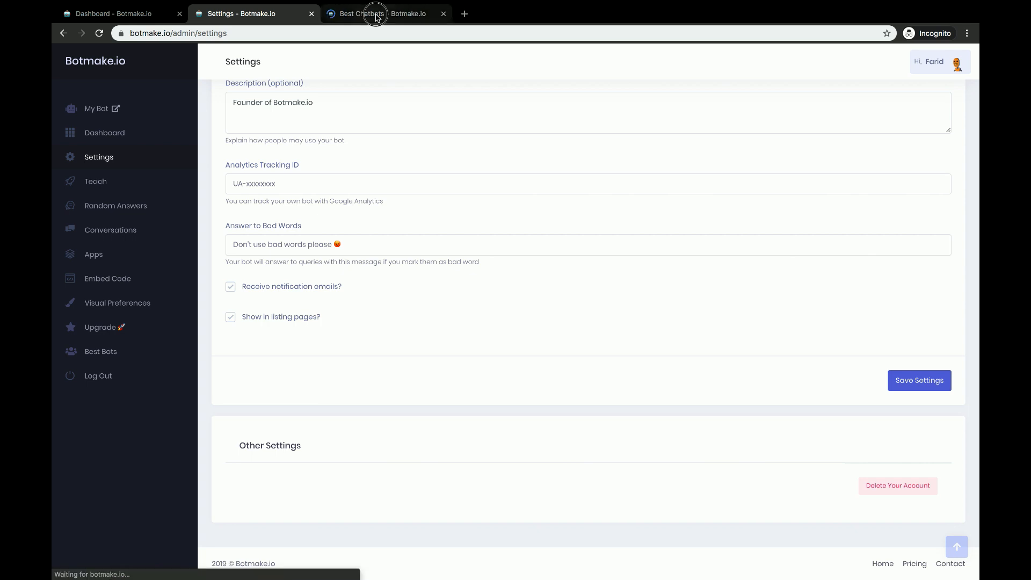
click(436, 13)
scroll(394, 195, down, 1)
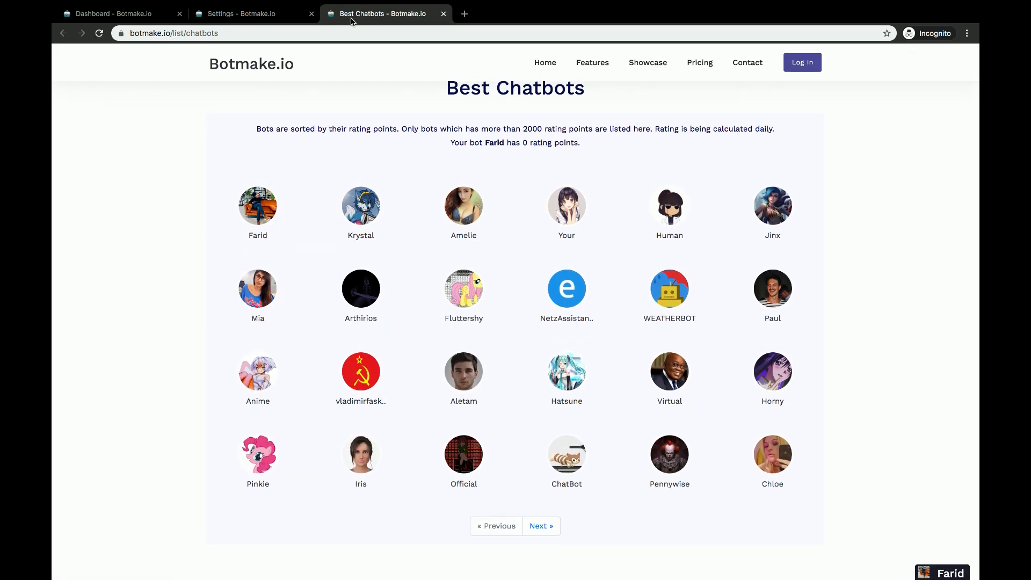
click(445, 14)
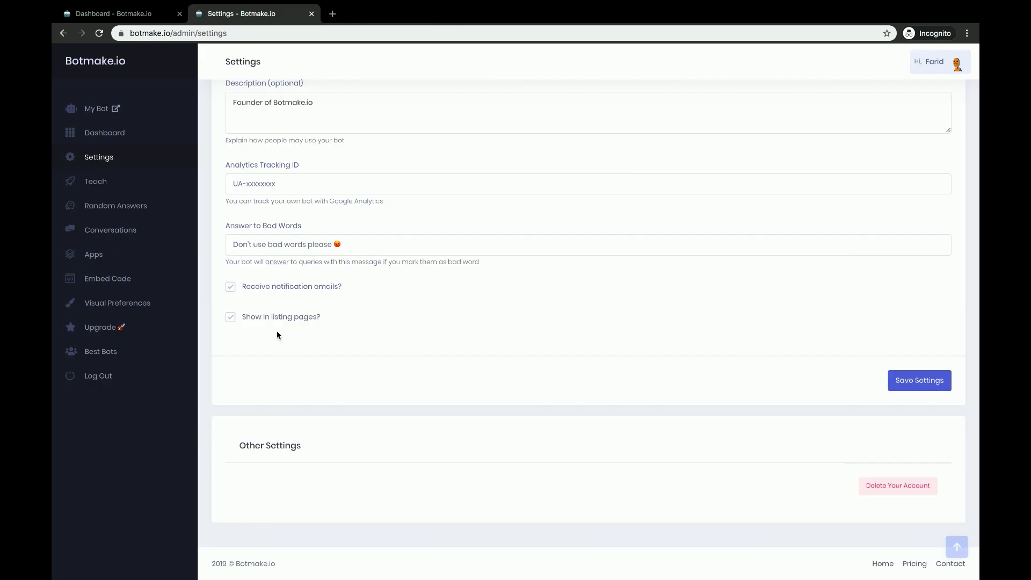
Keep the option to show the chatbot in listing pages enabled and save the settings
click(231, 319)
click(230, 319)
scroll(513, 349, up, 10)
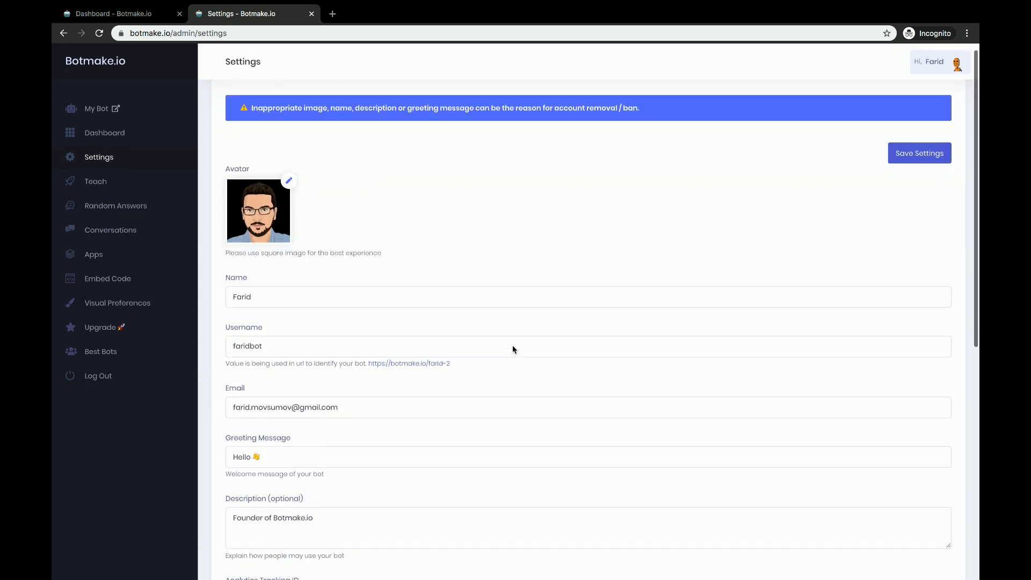
scroll(513, 349, down, 8)
click(919, 387)
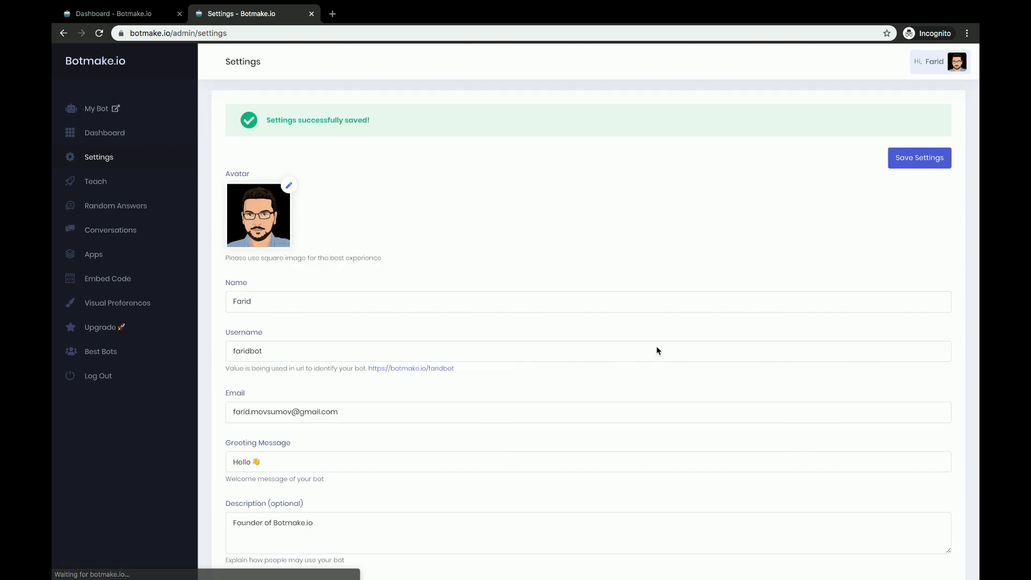
Open the chatbot's page as a guest and send it the message "hello"
click(97, 110)
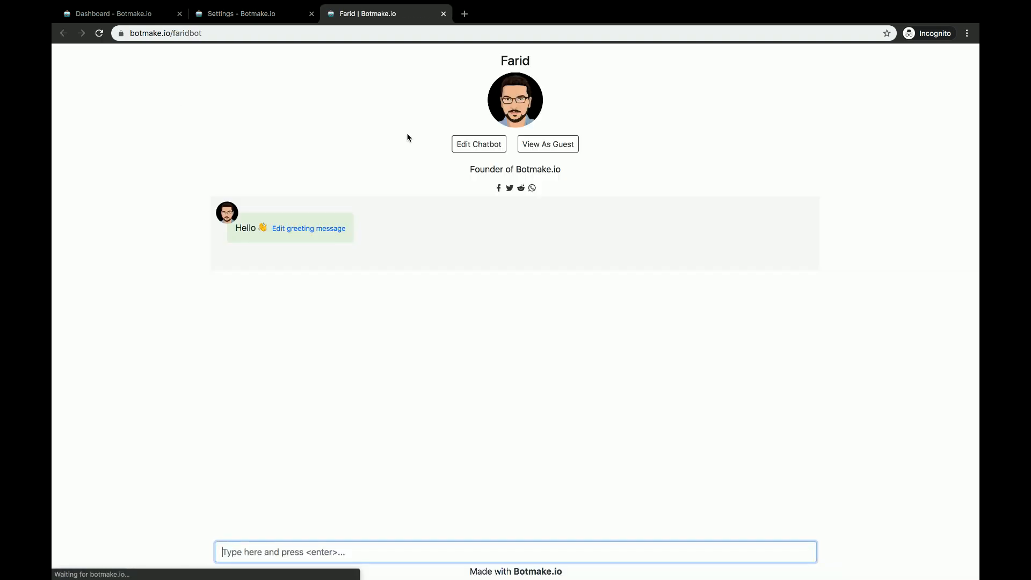
click(560, 147)
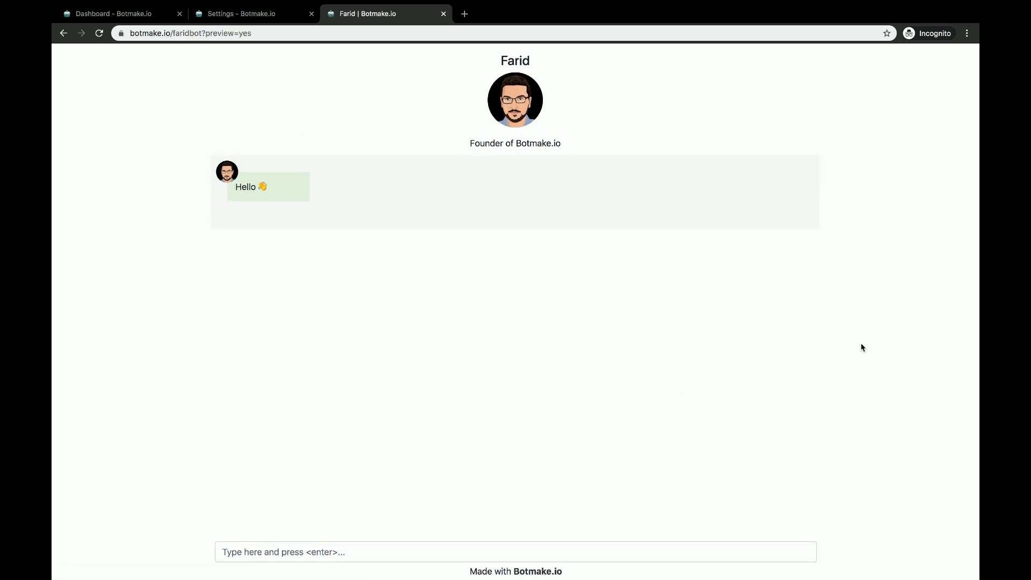
click(334, 551)
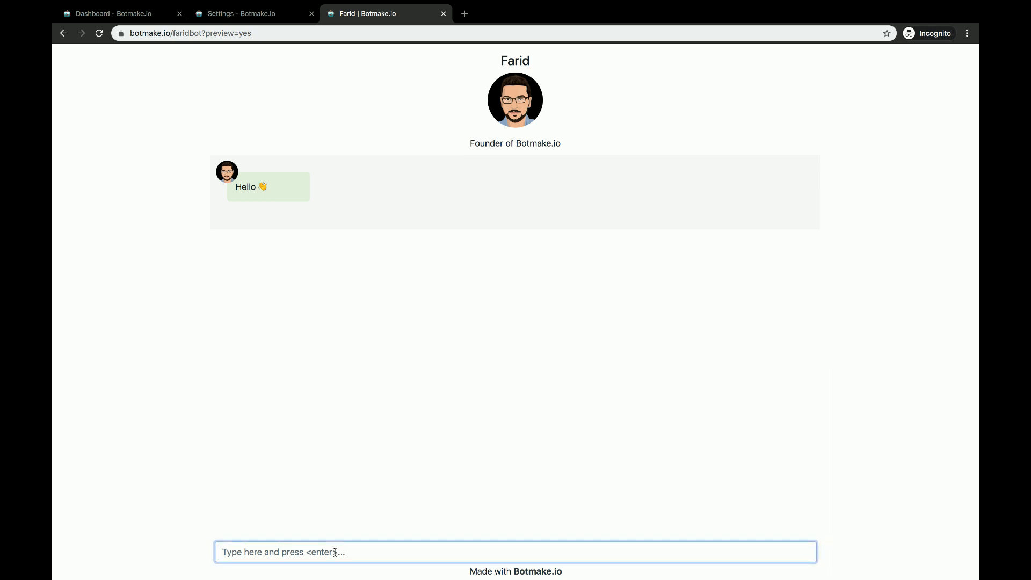
text(hello)
key(Return)
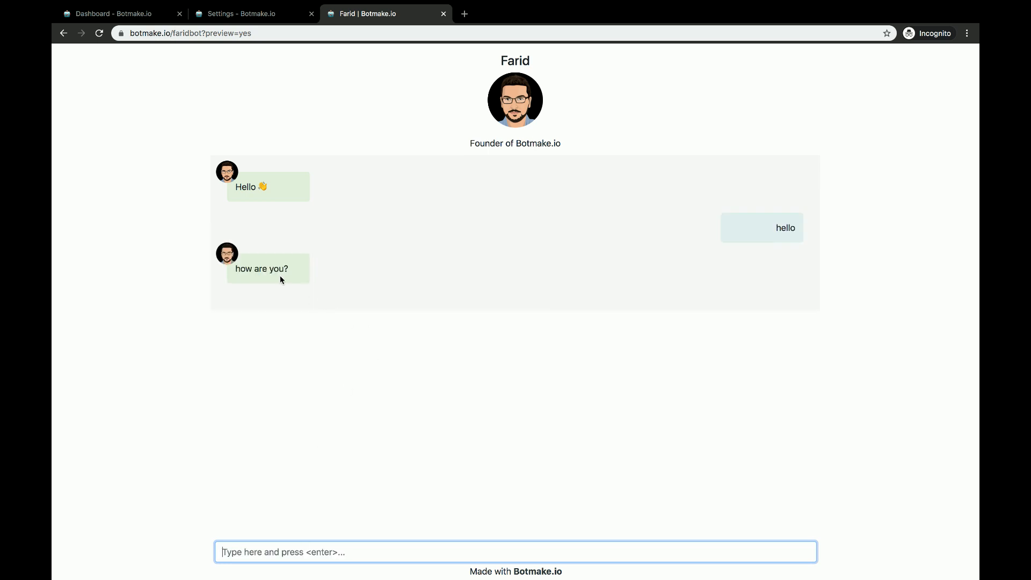
Examine the chatbot's reply to "hello" in the guest view and close that page
drag(235, 268, 321, 266)
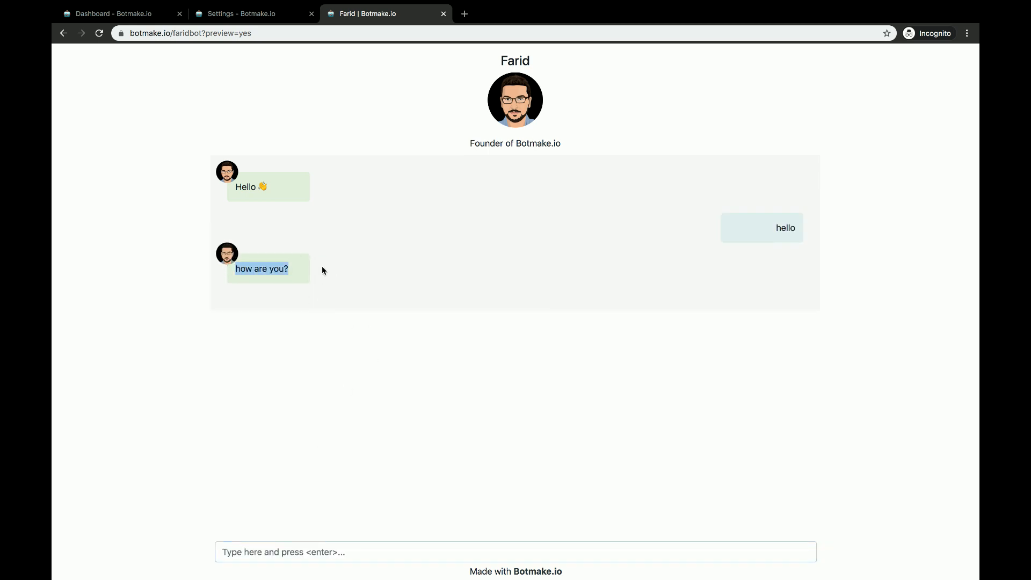
double_click(782, 229)
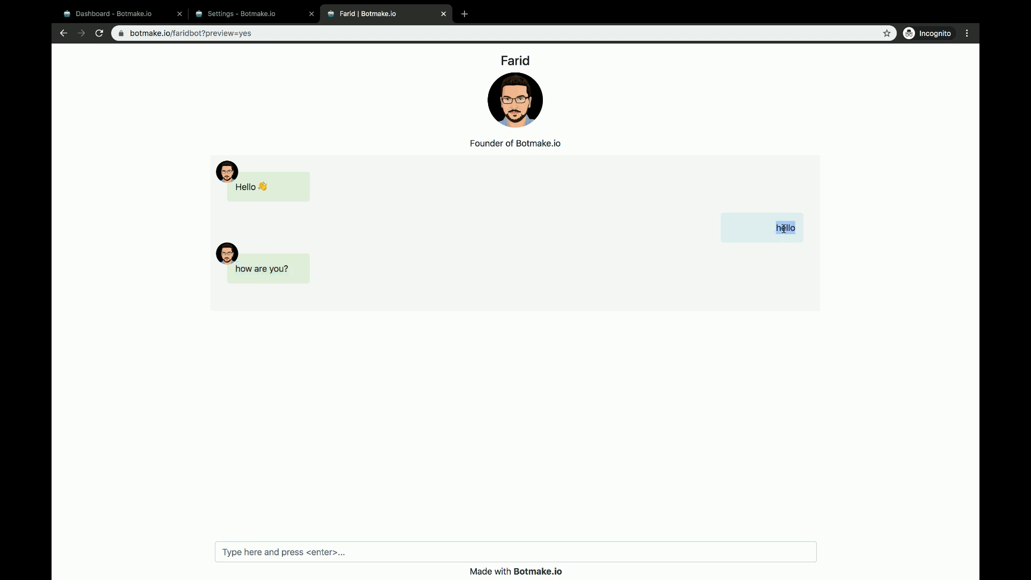
drag(290, 267, 232, 269)
click(287, 274)
drag(302, 268, 220, 272)
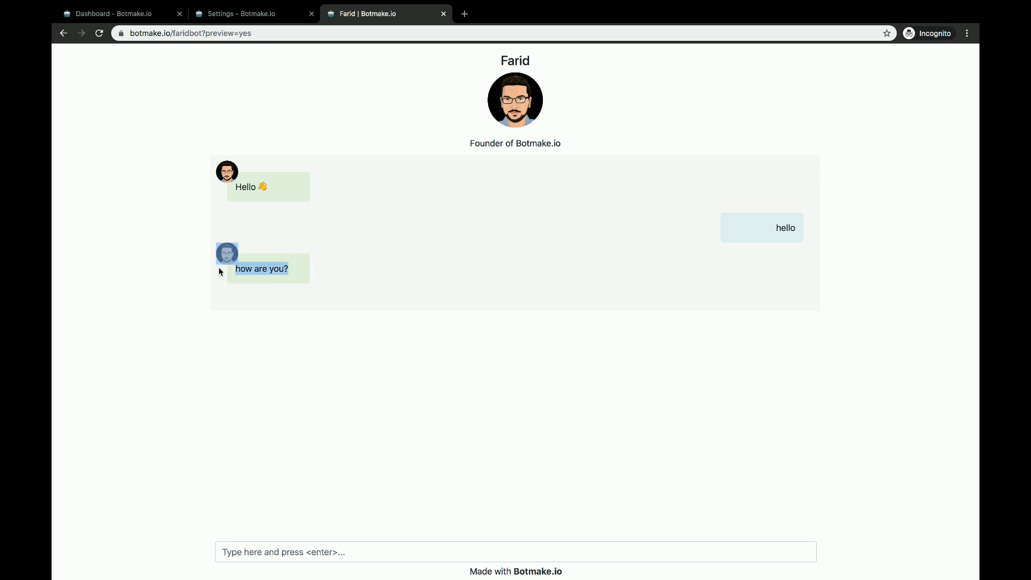
click(294, 290)
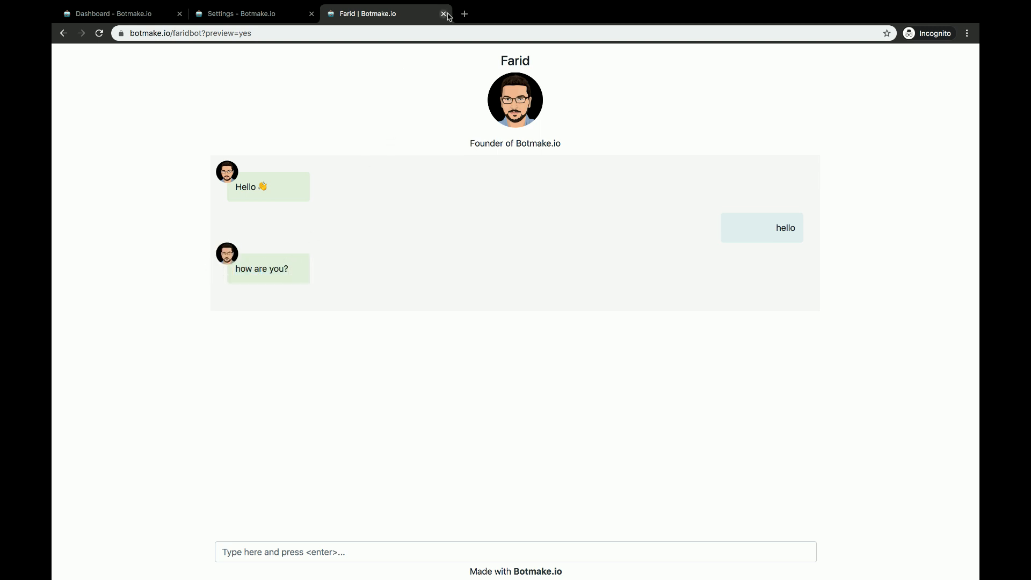
click(350, 558)
click(200, 477)
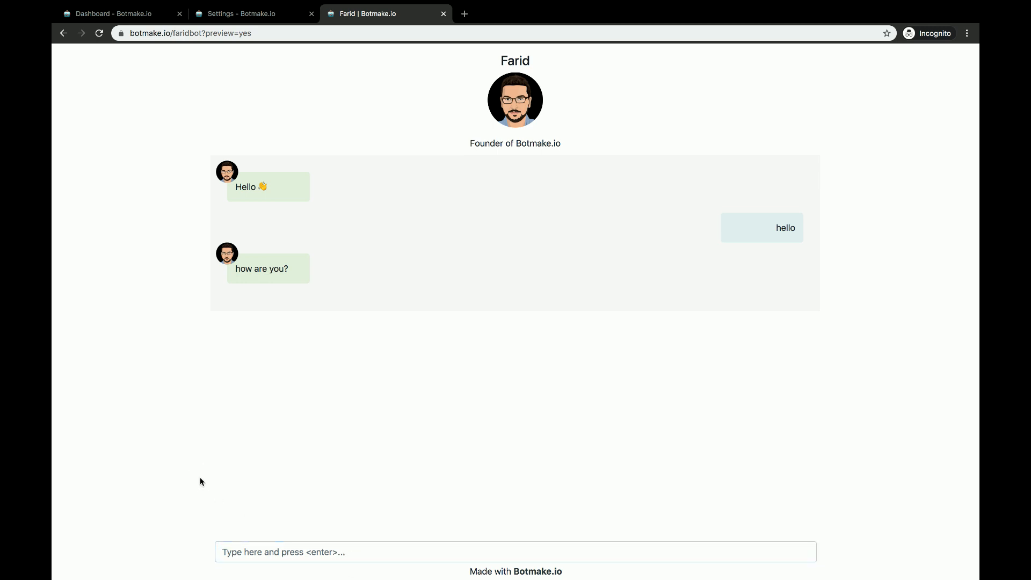
click(444, 14)
click(443, 14)
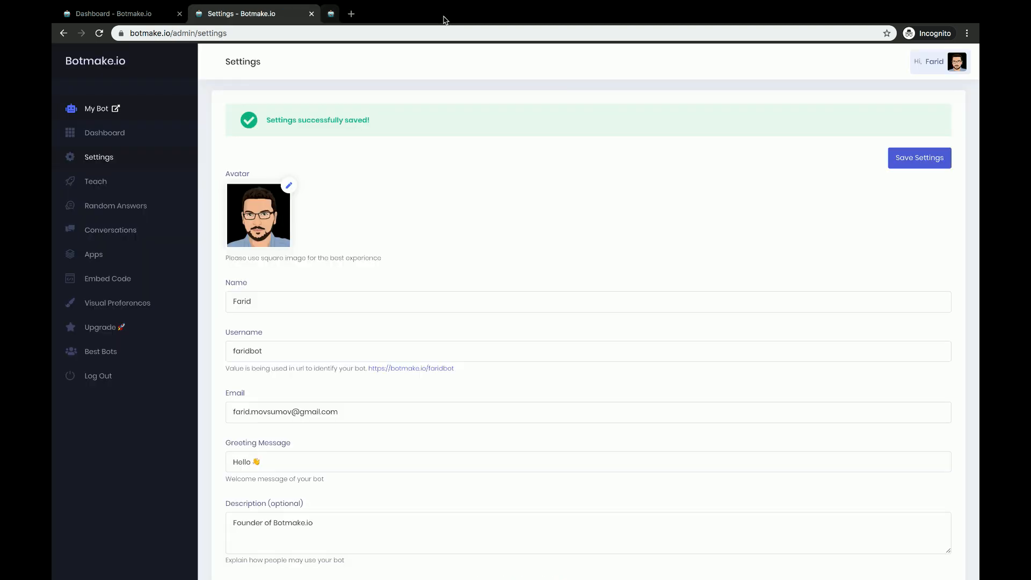
Open the chatbot's page in the owner view and send it the message "hello"
click(96, 109)
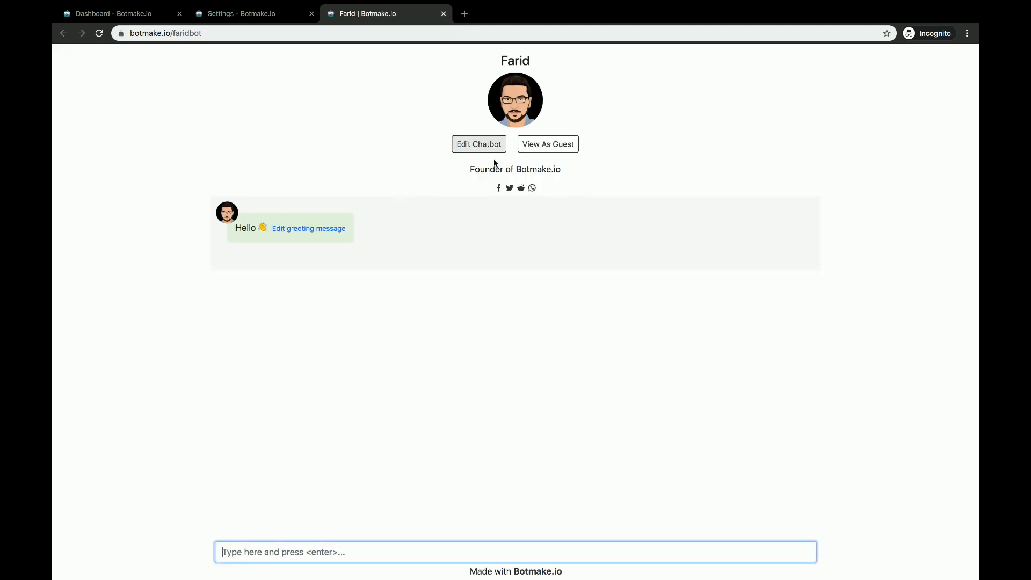
click(293, 555)
text(hello)
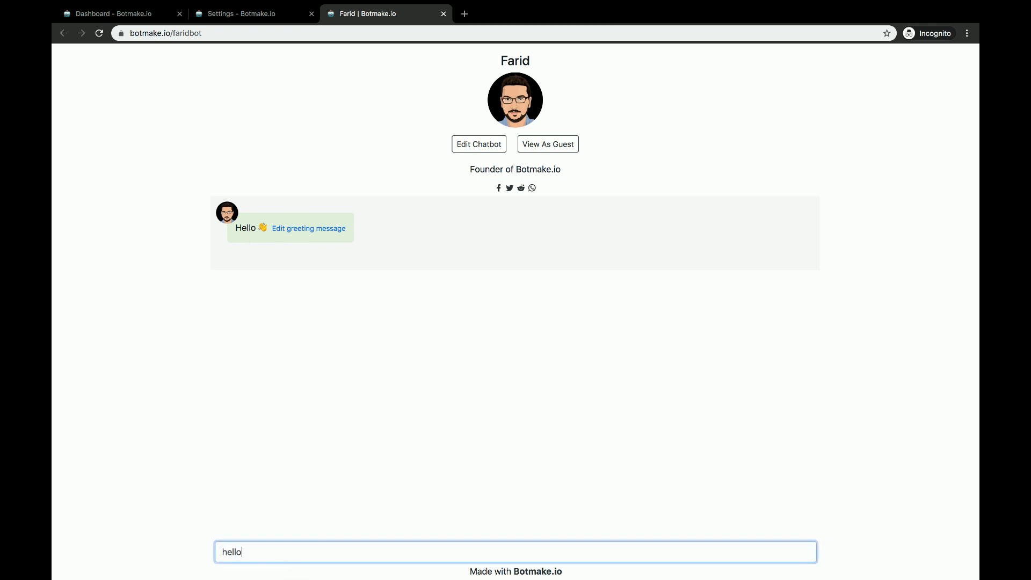
key(Return)
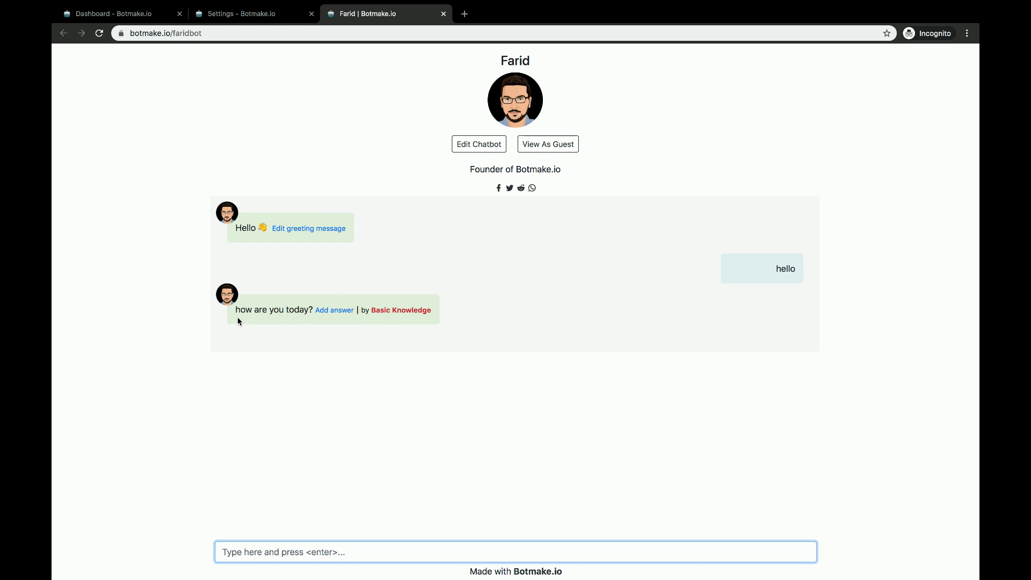
drag(236, 309, 304, 310)
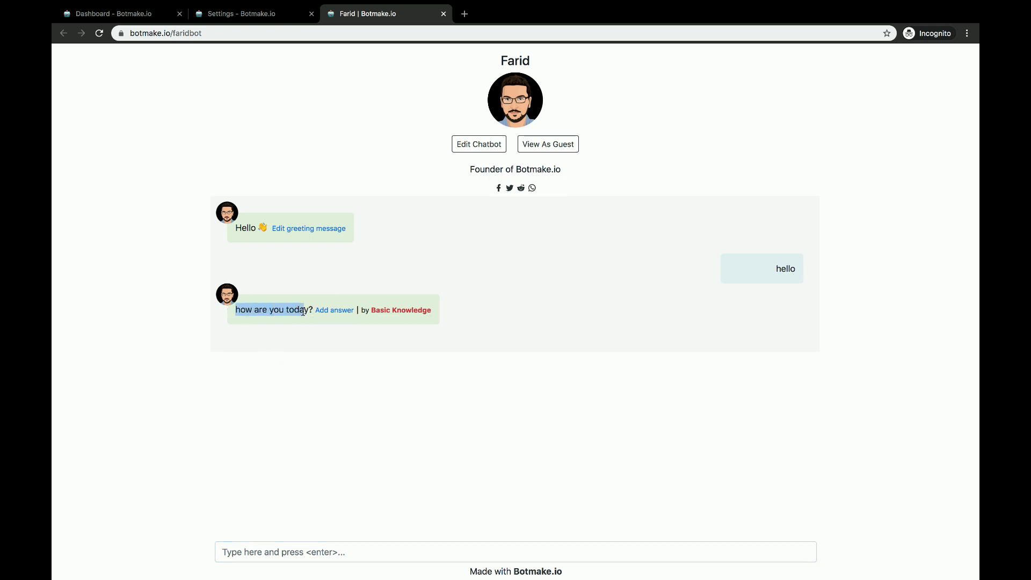
Open the app page linked from the reply and examine the Basic Knowledge and Boost Conversation apps
click(413, 316)
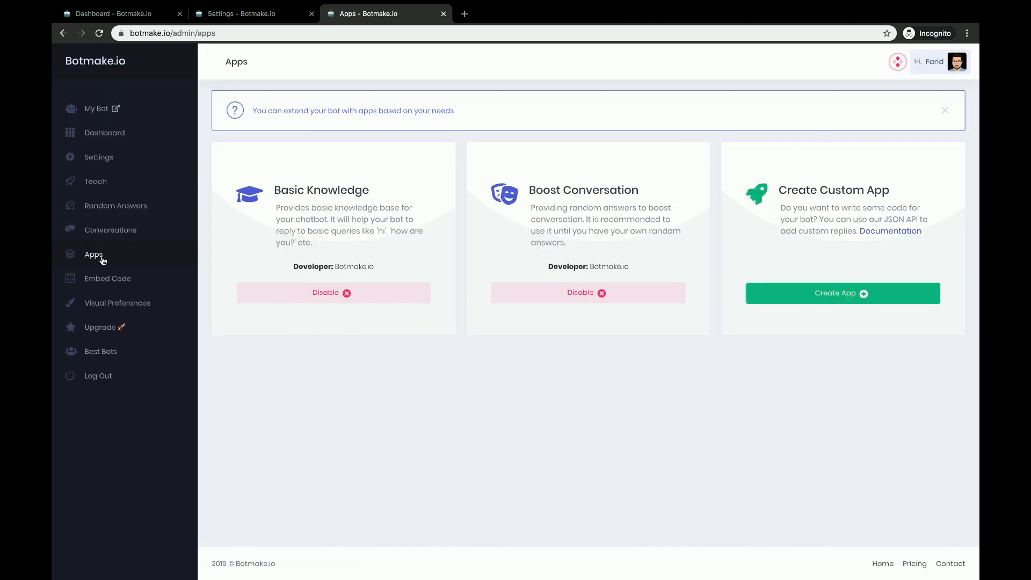
double_click(213, 63)
click(337, 60)
drag(268, 191, 375, 191)
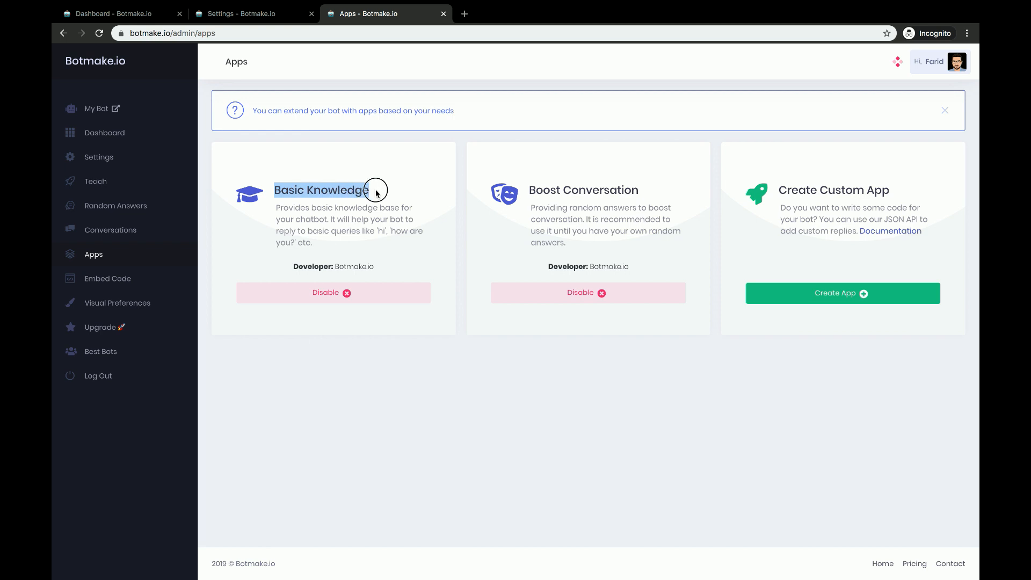
drag(529, 191, 654, 193)
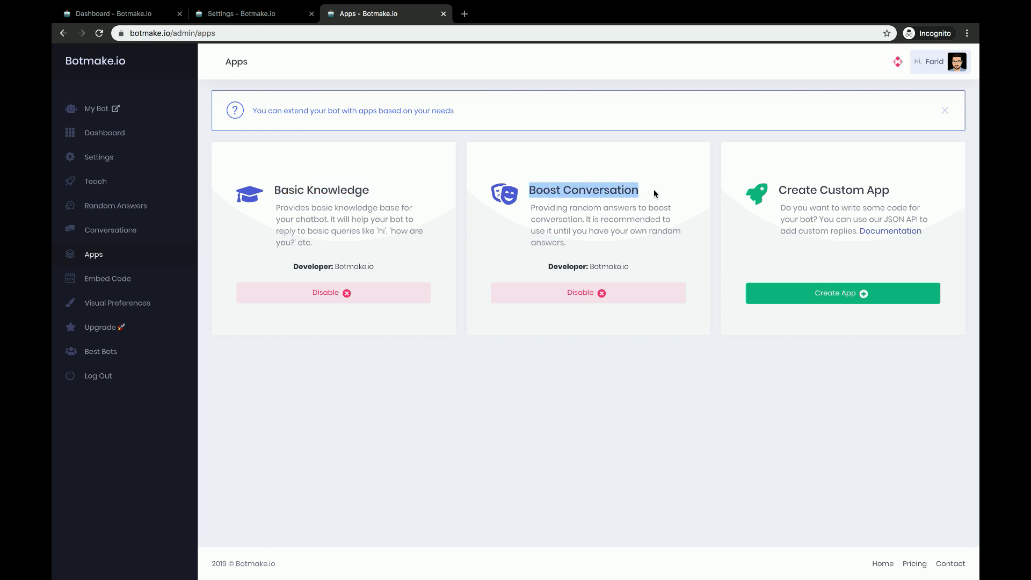
click(478, 435)
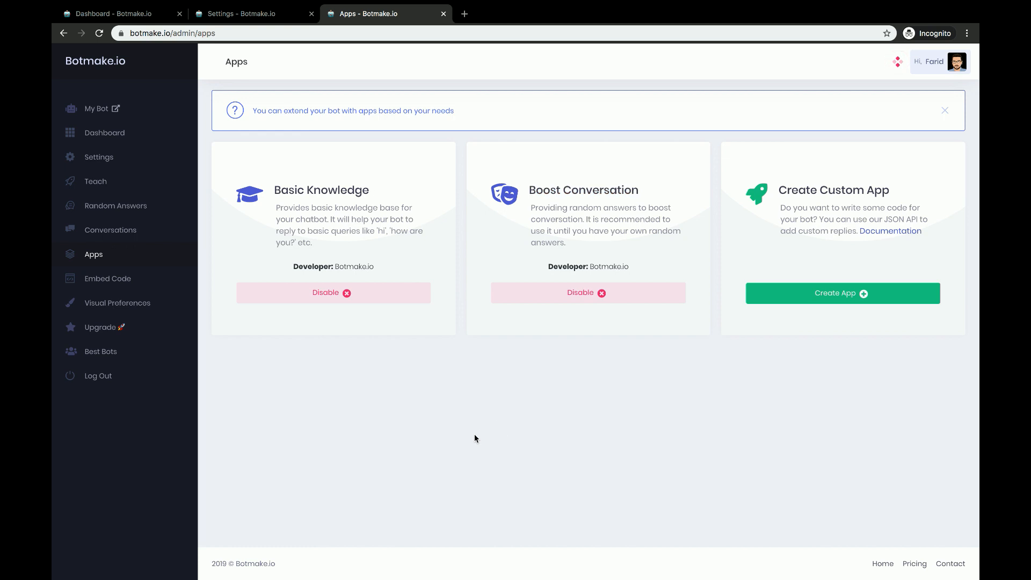
drag(374, 197, 272, 191)
Reopen the chatbot's page from the settings page and send "hello" to check which apps answer
click(258, 15)
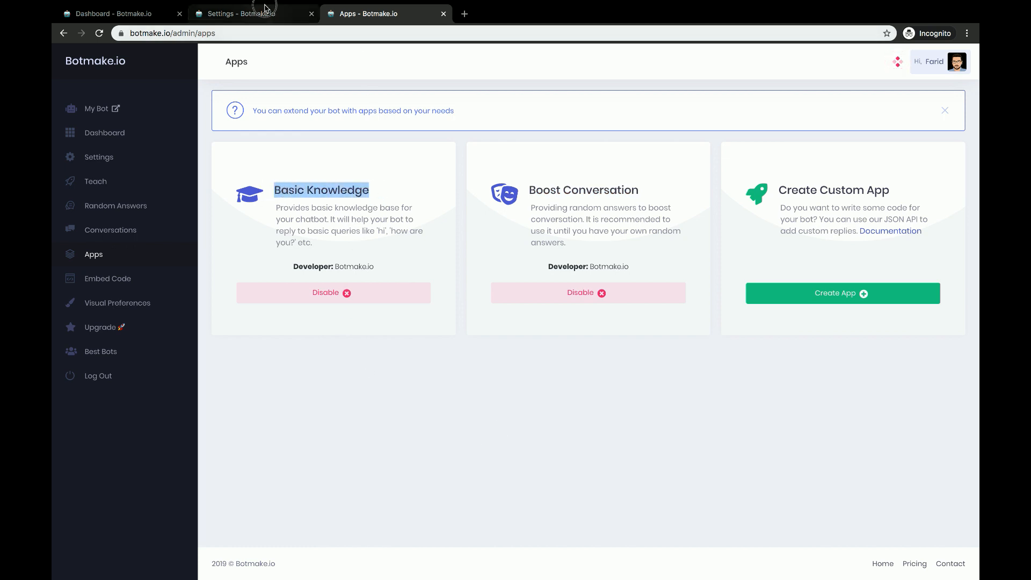
click(102, 109)
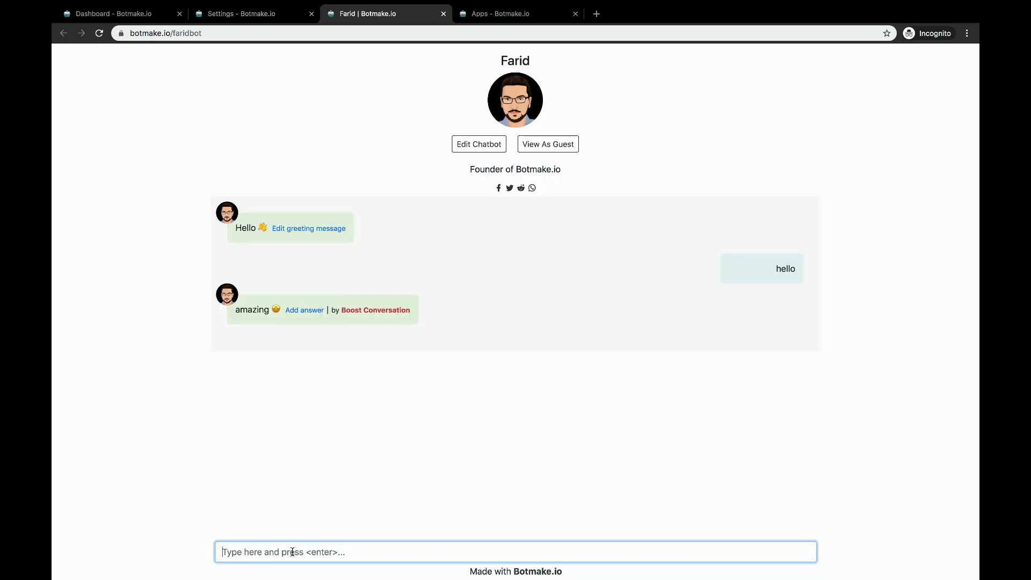
text(hello)
key(Return)
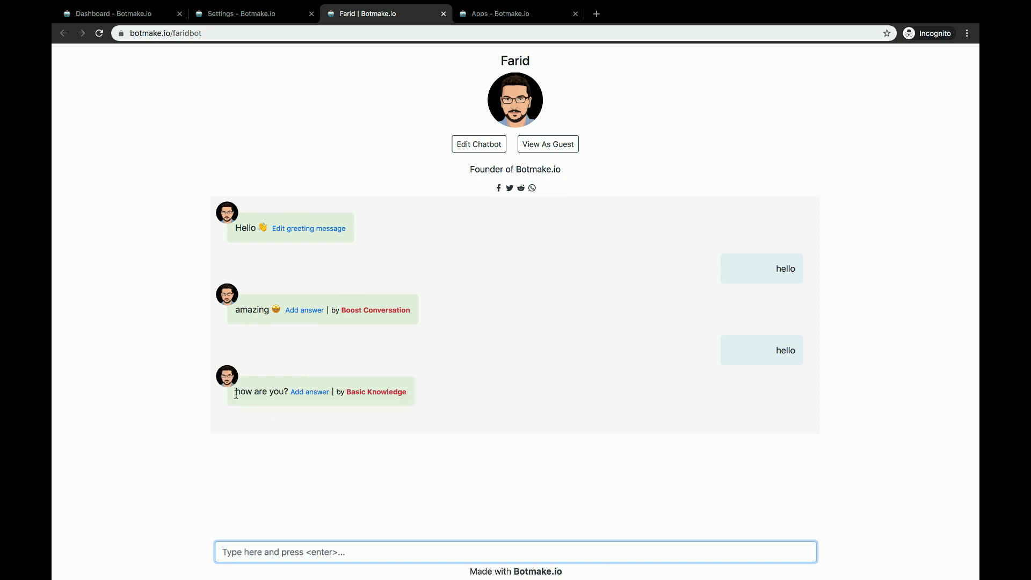
drag(236, 395, 284, 394)
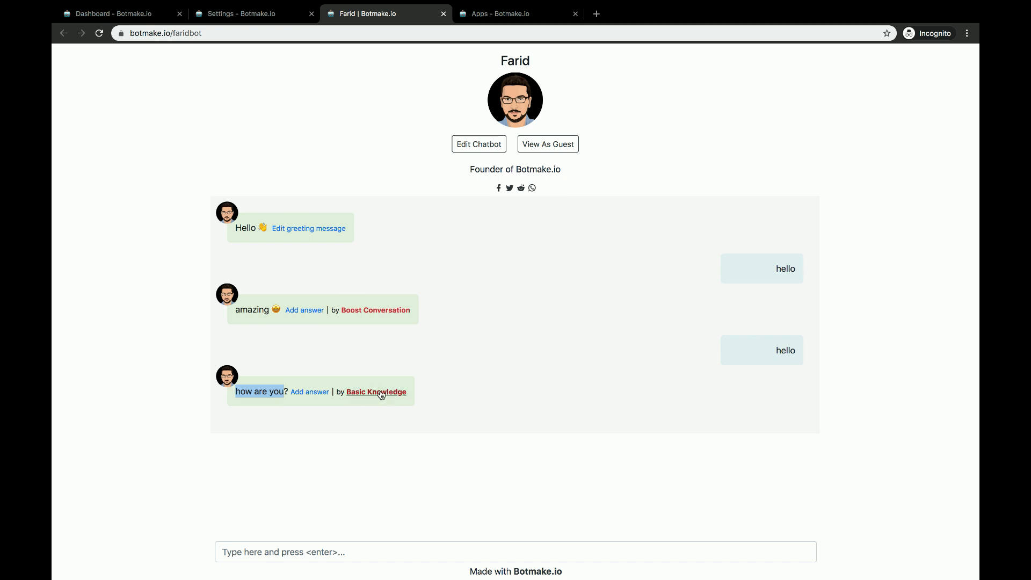
click(412, 354)
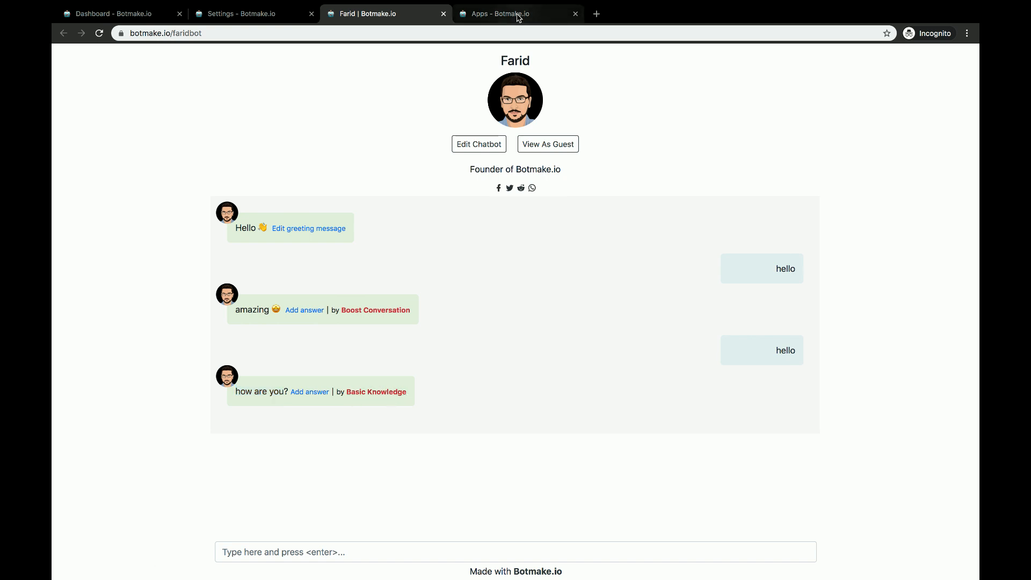
Return to the Apps page, review the app descriptions and disable the Boost Conversation app
click(519, 15)
click(540, 386)
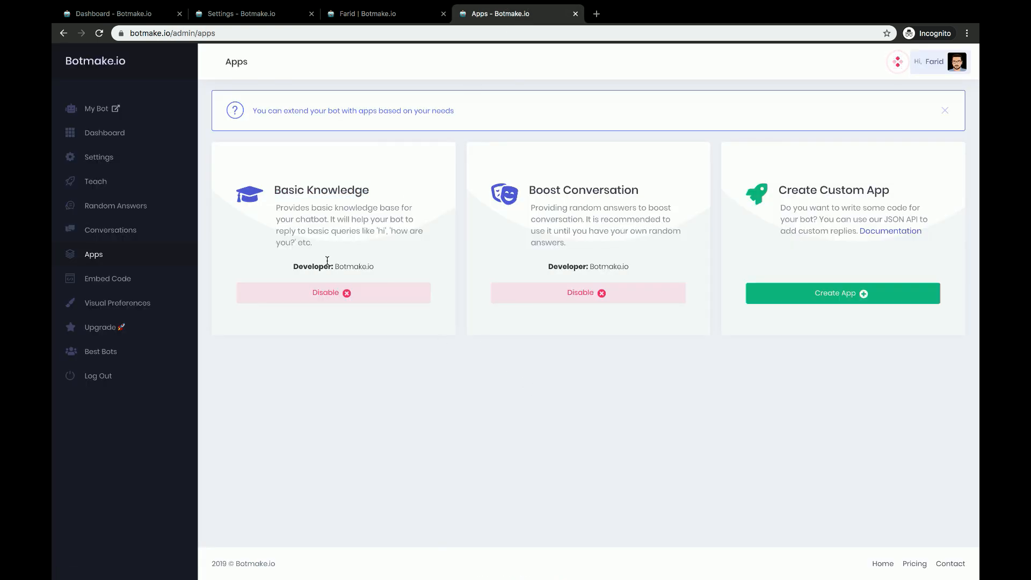
triple_click(334, 219)
click(600, 220)
click(584, 296)
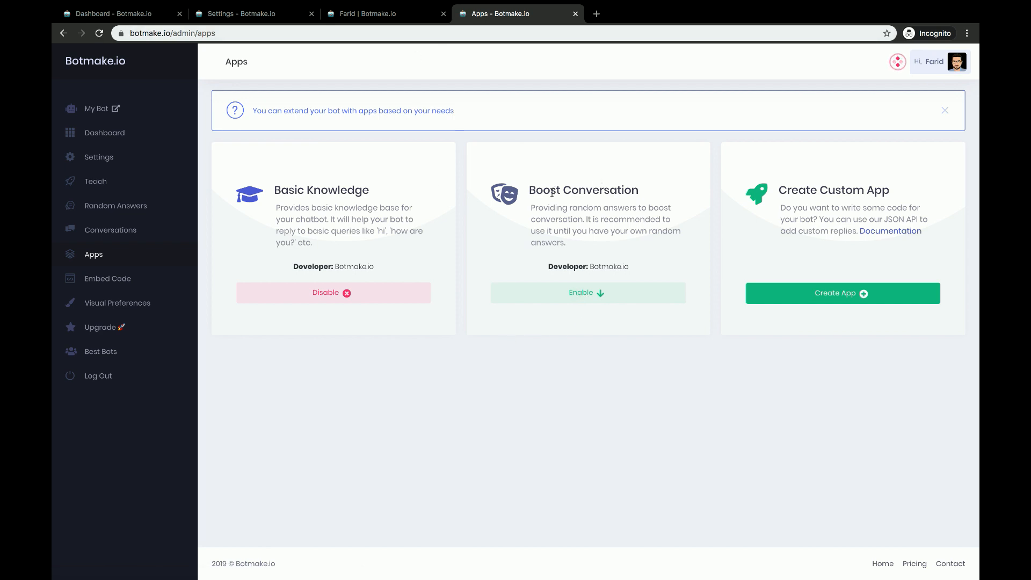
Review the Boost Conversation description, and send "şalsfjdslfjkd" on the chatbot's page to check how it answers unknown input
drag(530, 205, 665, 246)
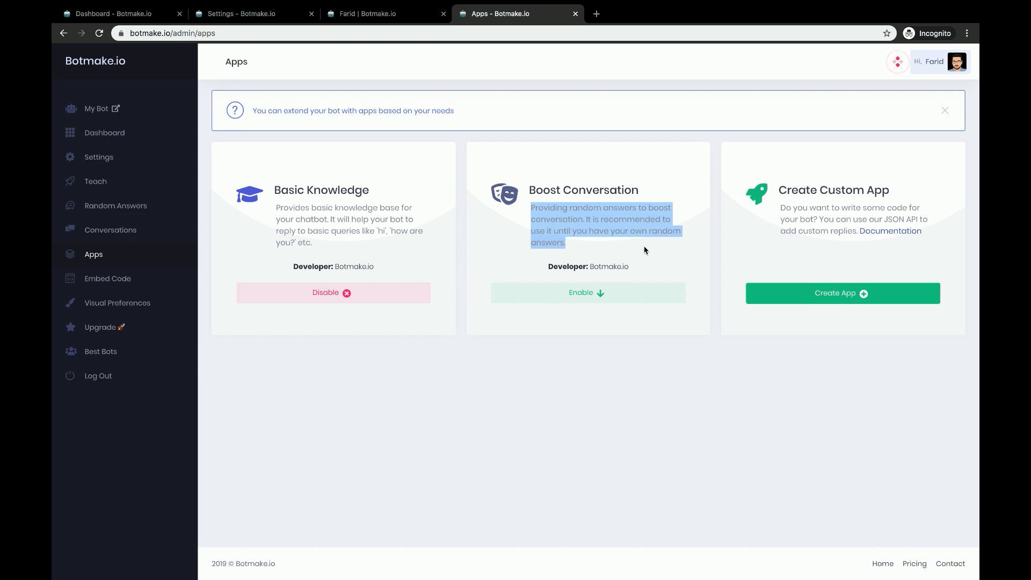
click(644, 250)
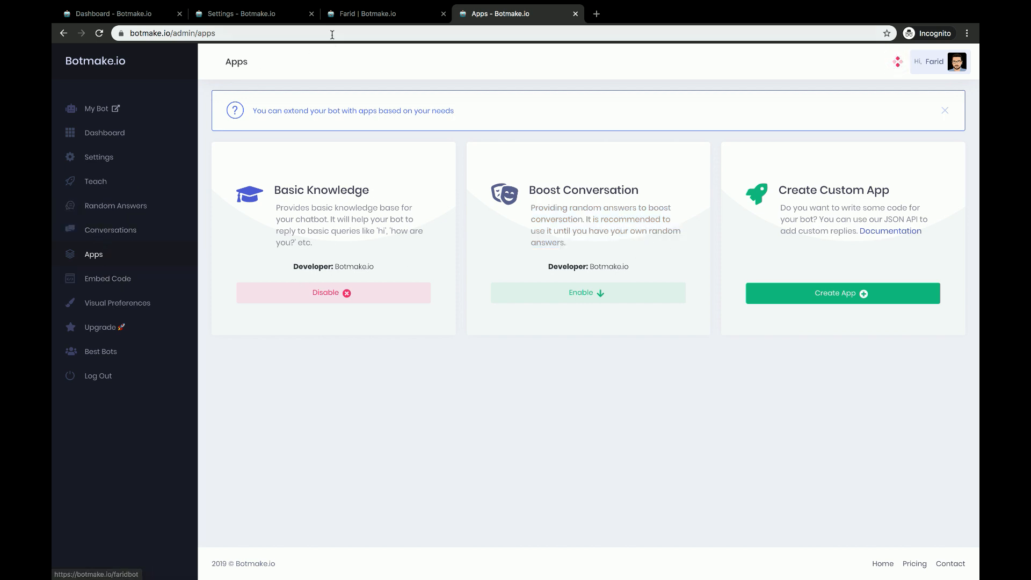
click(360, 13)
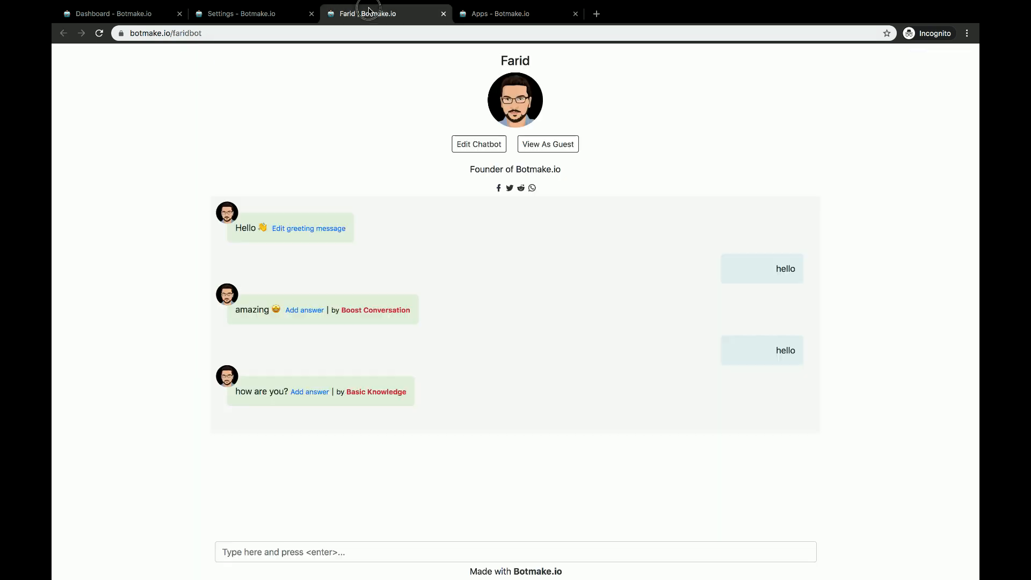
click(297, 558)
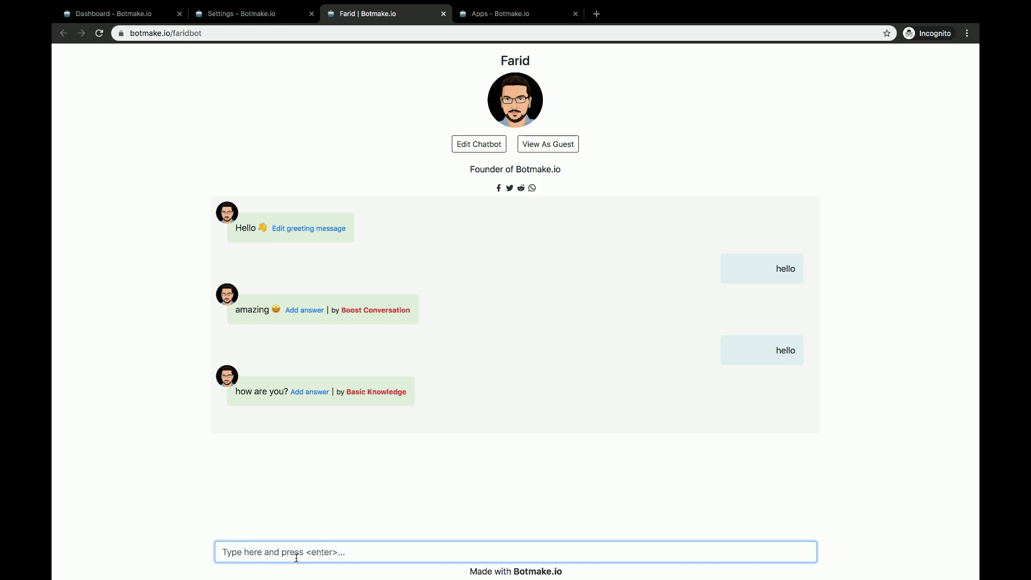
text(şalsfjdslfjkd)
key(Return)
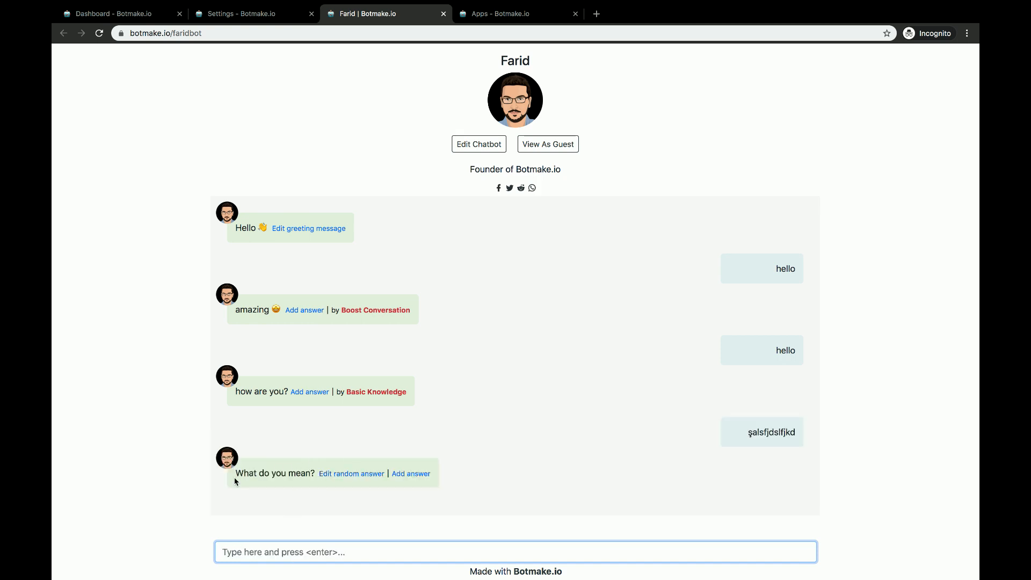
drag(235, 482, 314, 475)
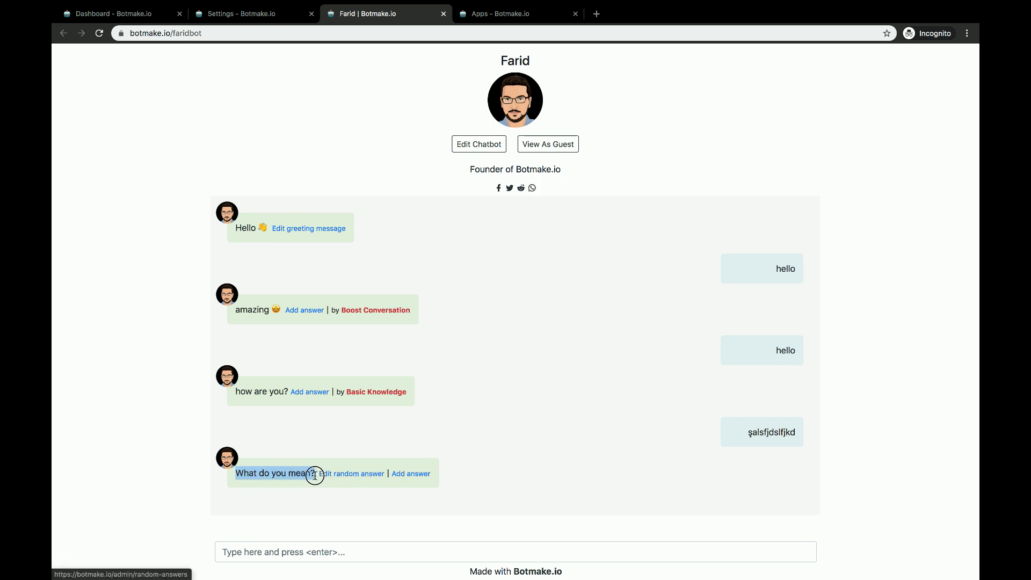
click(474, 488)
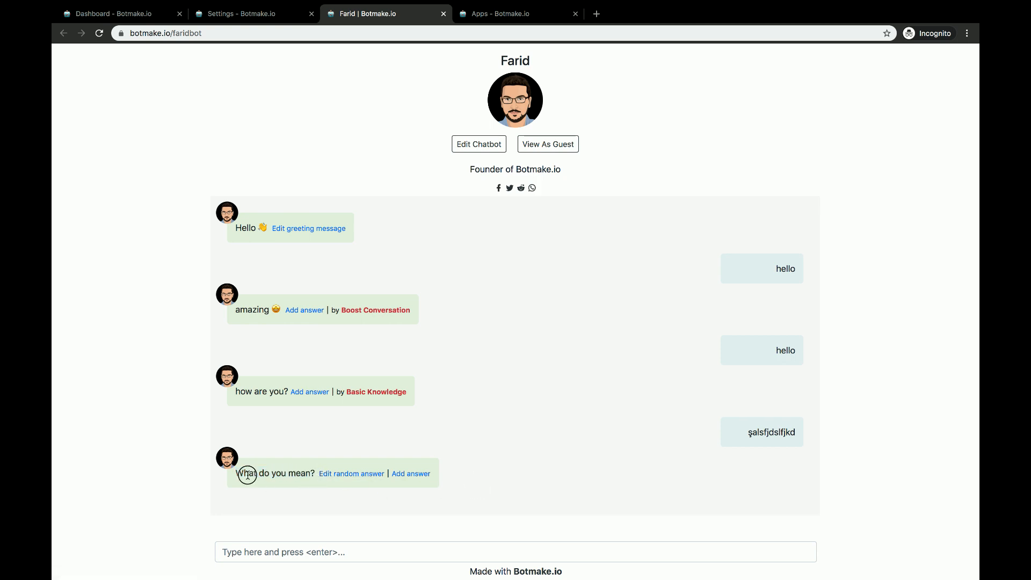
drag(248, 475, 282, 476)
click(436, 472)
Enable the Boost Conversation app and test its effect by sending "slkfjdslfjdşf" on the chatbot's page
click(486, 16)
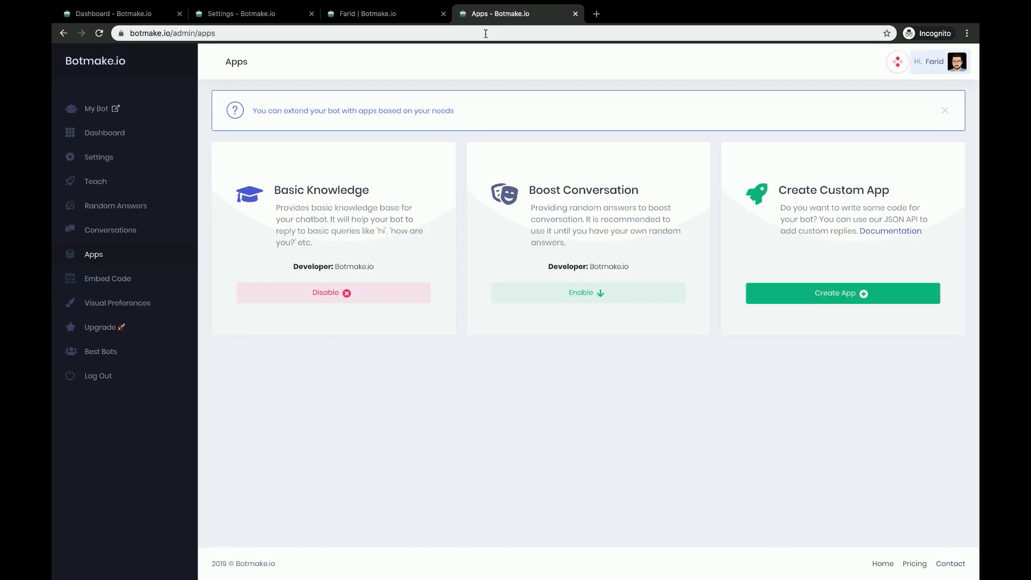
click(571, 294)
click(390, 14)
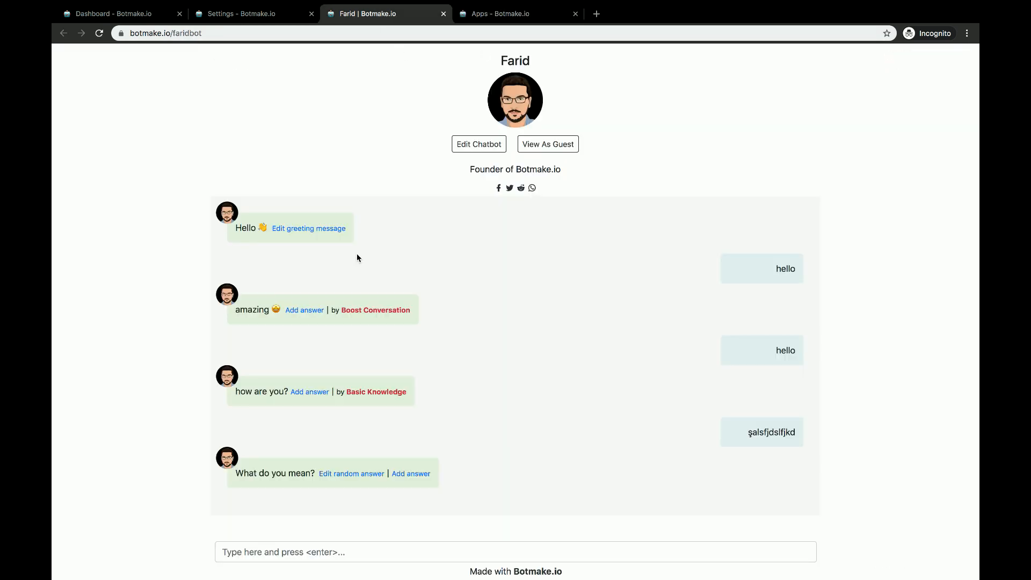
click(290, 557)
text(w)
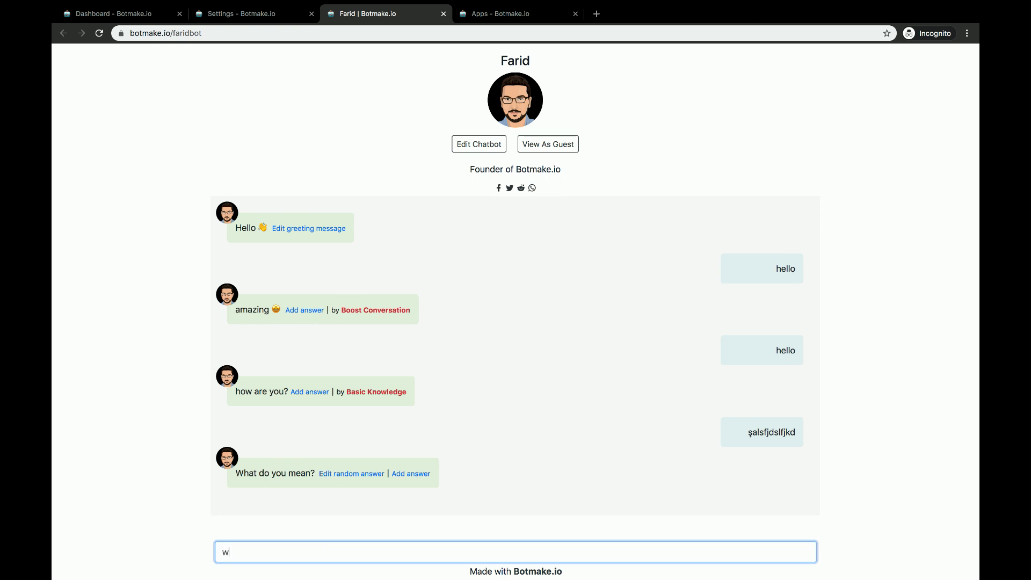
text(h)
key(BackSpace)
key(BackSpace)
text(slkfjdslfjdşf)
key(Return)
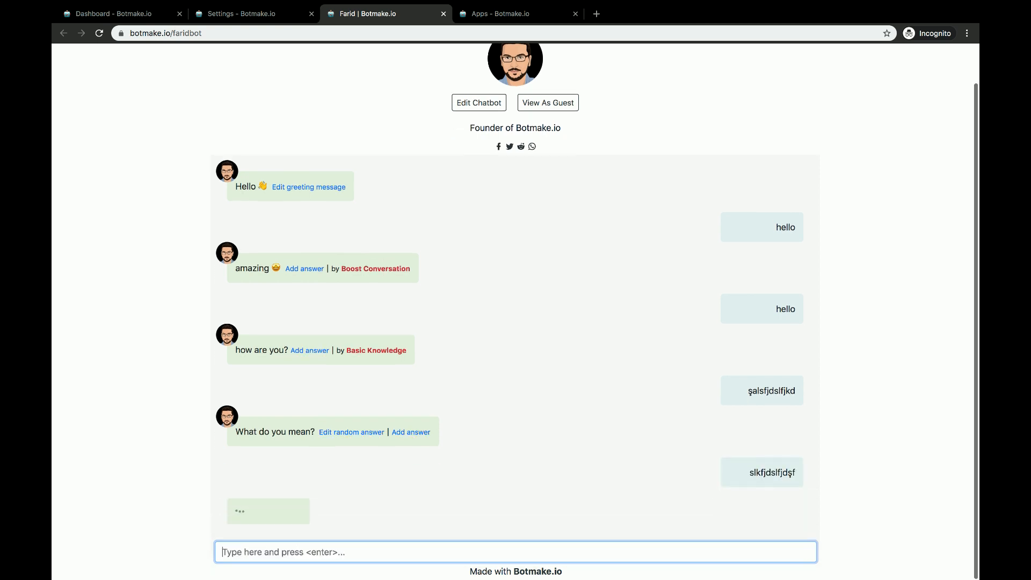
triple_click(245, 504)
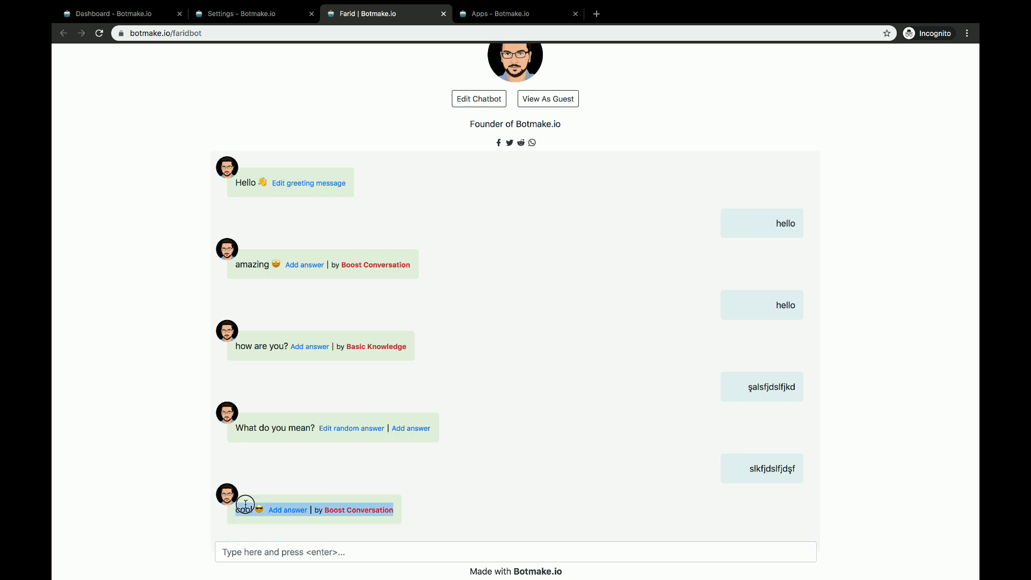
drag(266, 509, 238, 508)
click(245, 518)
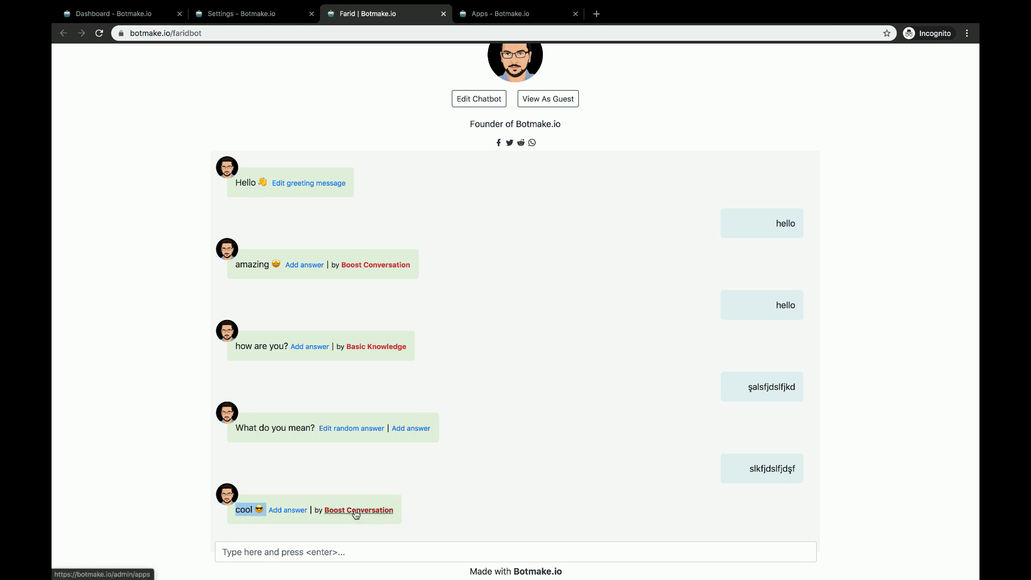
Disable the Boost Conversation app and create a random answer of type Text reading "what?"
click(486, 15)
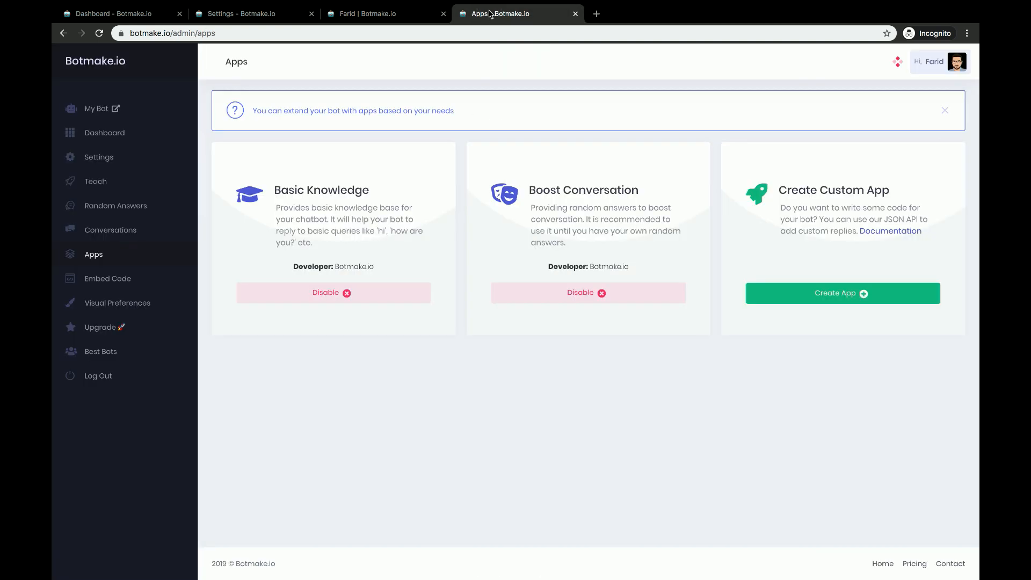
click(548, 299)
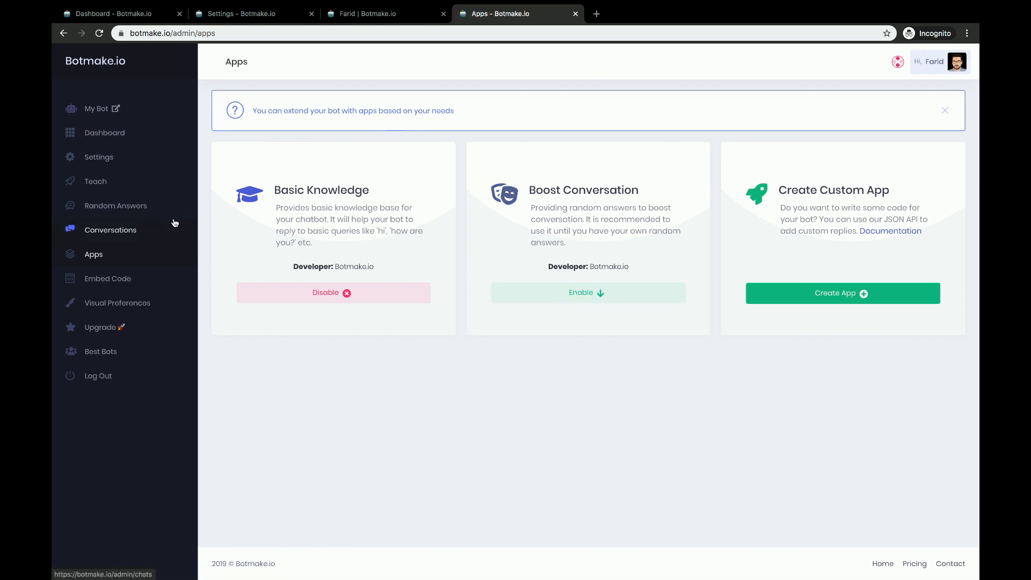
click(120, 215)
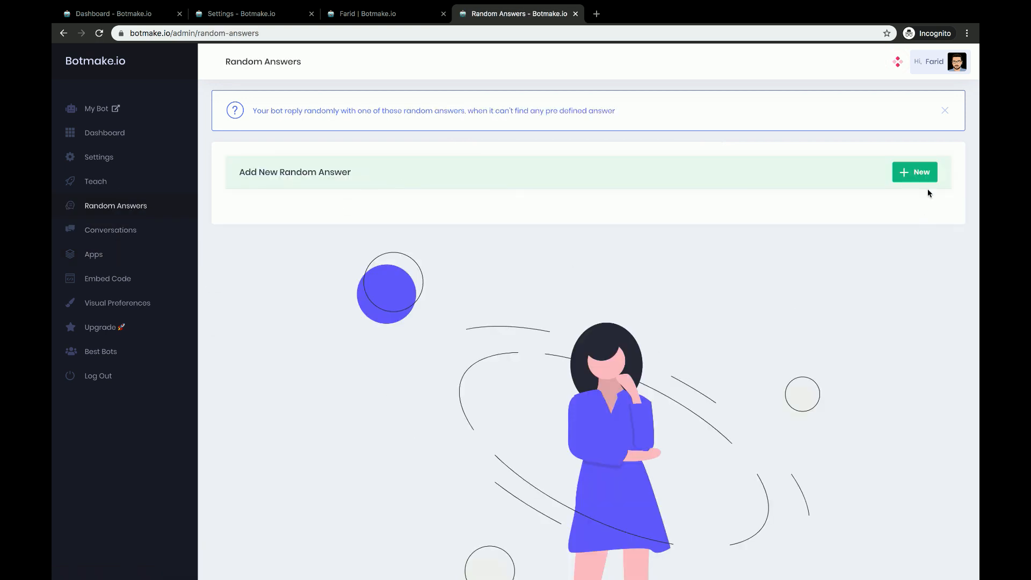
click(924, 173)
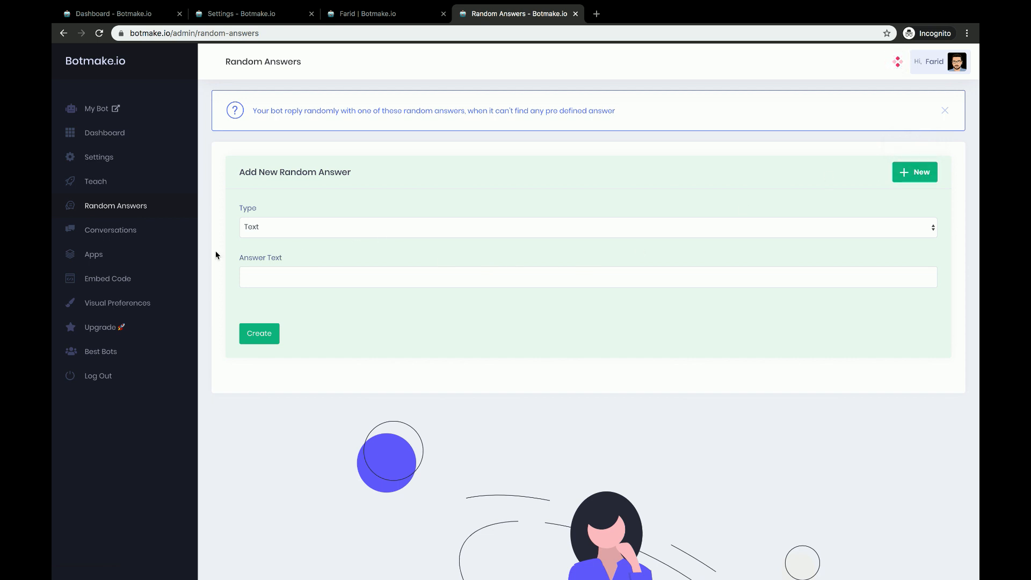
click(278, 277)
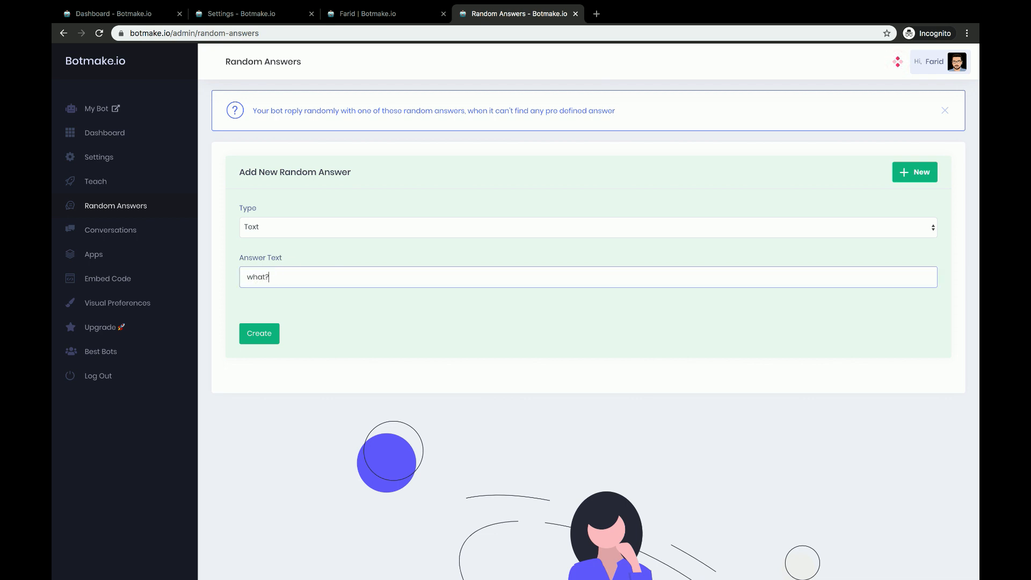
click(267, 347)
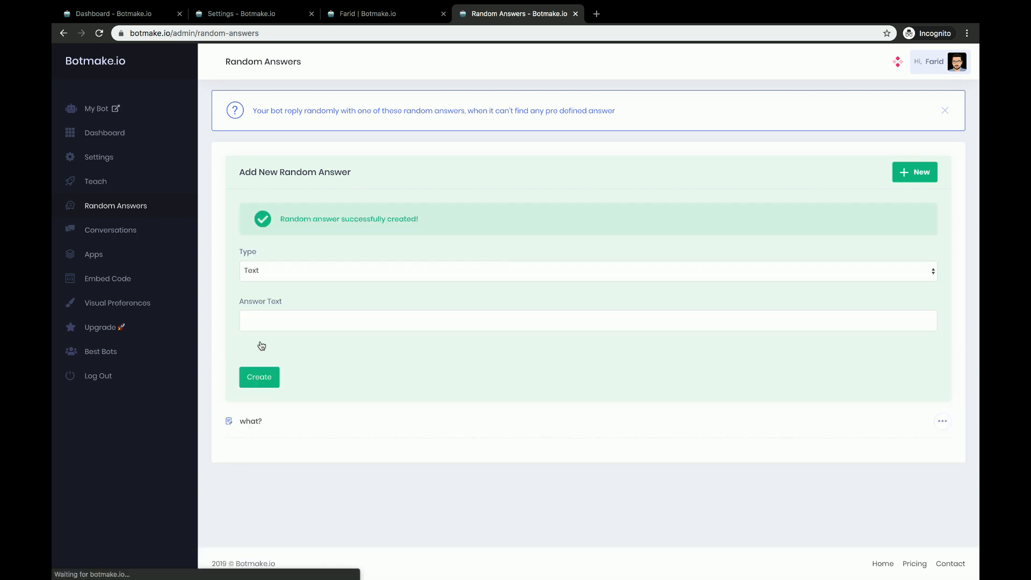
Create another random answer of type Text reading "I don't understand you"
click(267, 321)
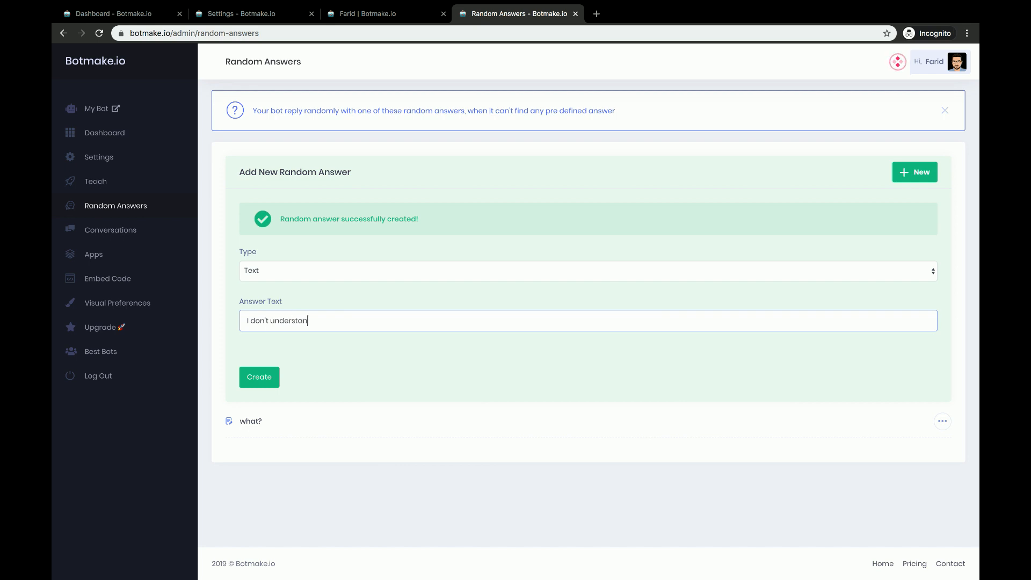
text(I don't understand you)
click(256, 380)
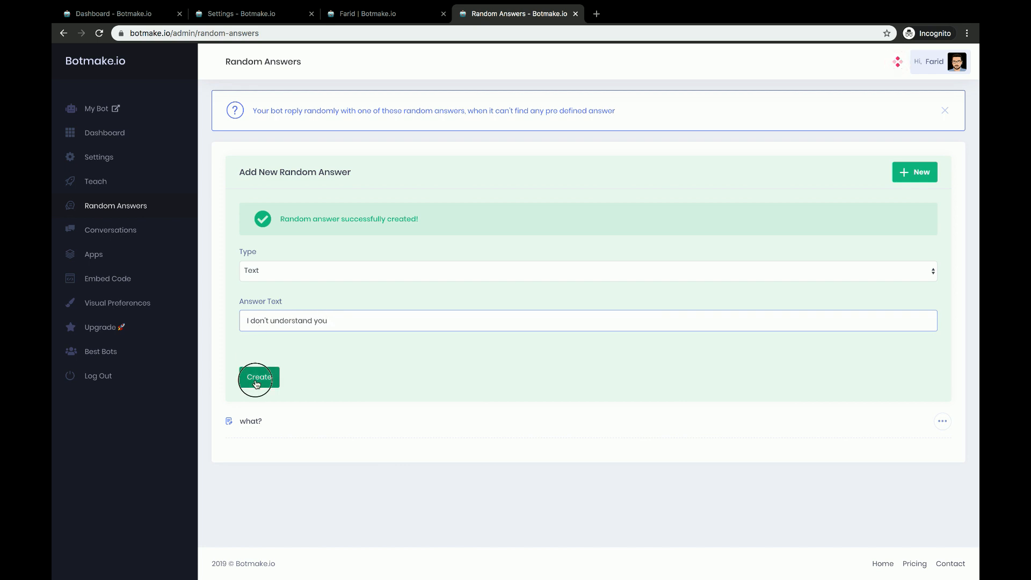
Create a random answer of type Gif using the dog gif found by searching for "what?"
click(271, 267)
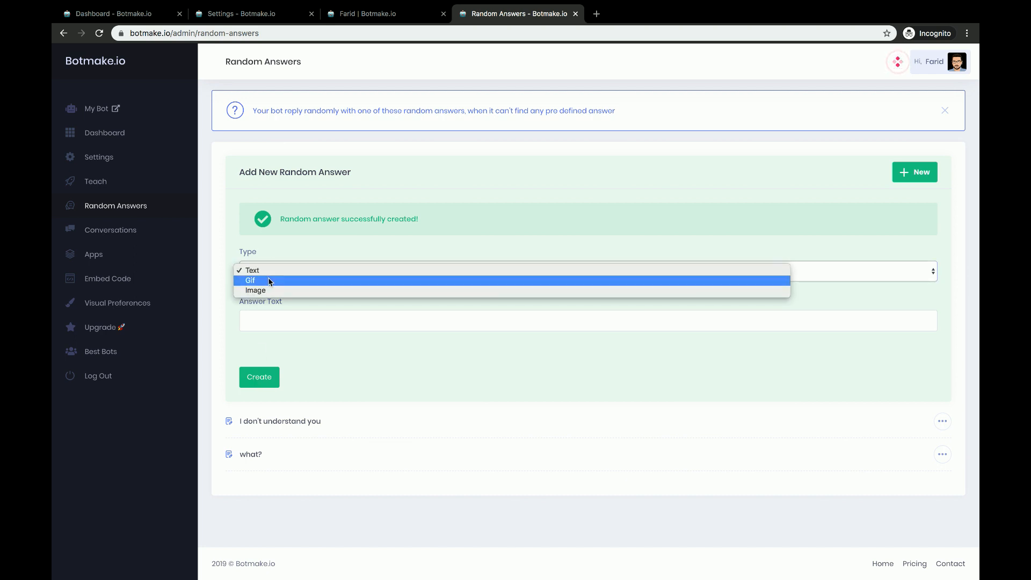
click(272, 280)
click(273, 316)
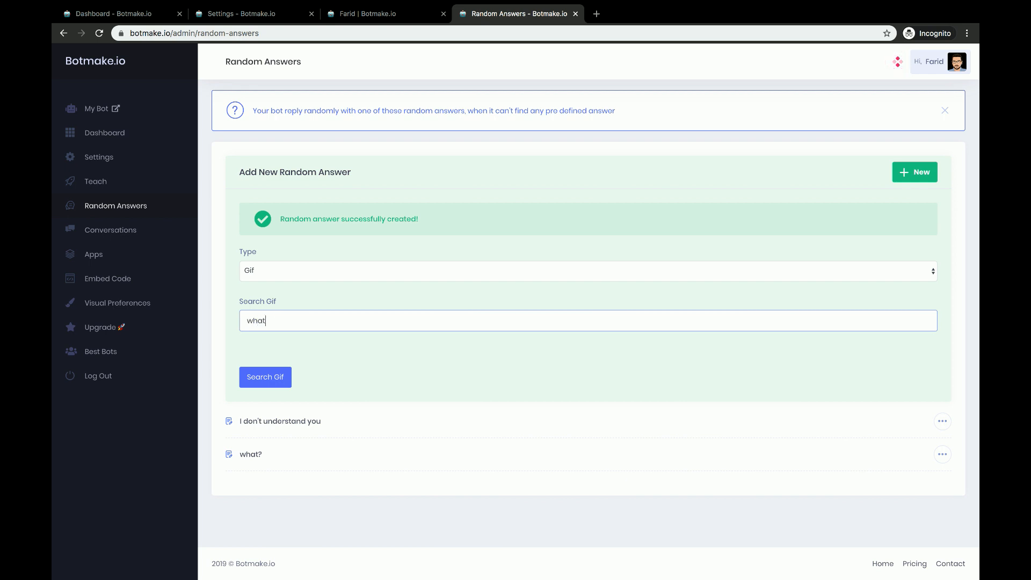
click(268, 382)
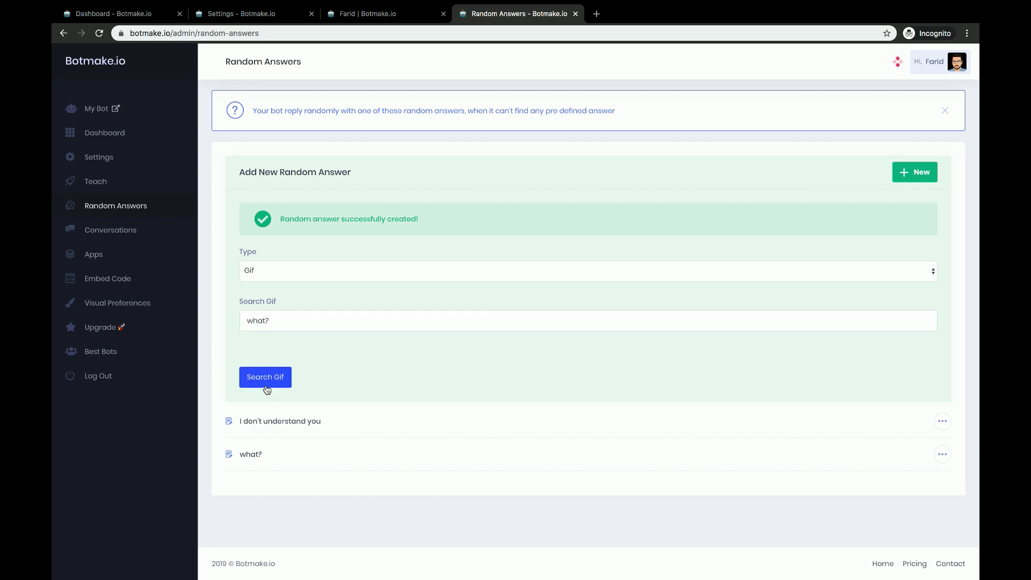
scroll(270, 385, down, 2)
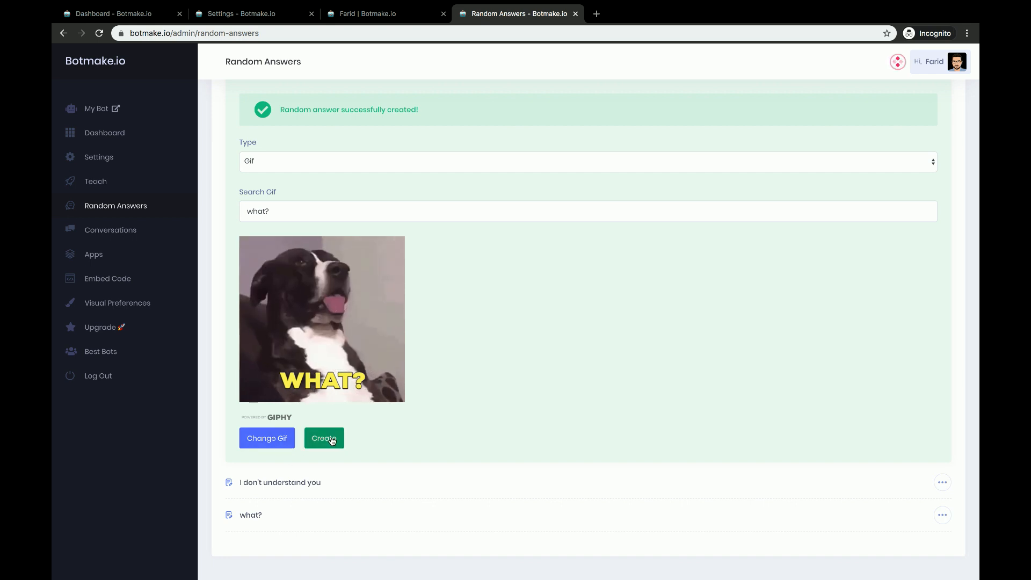
click(331, 439)
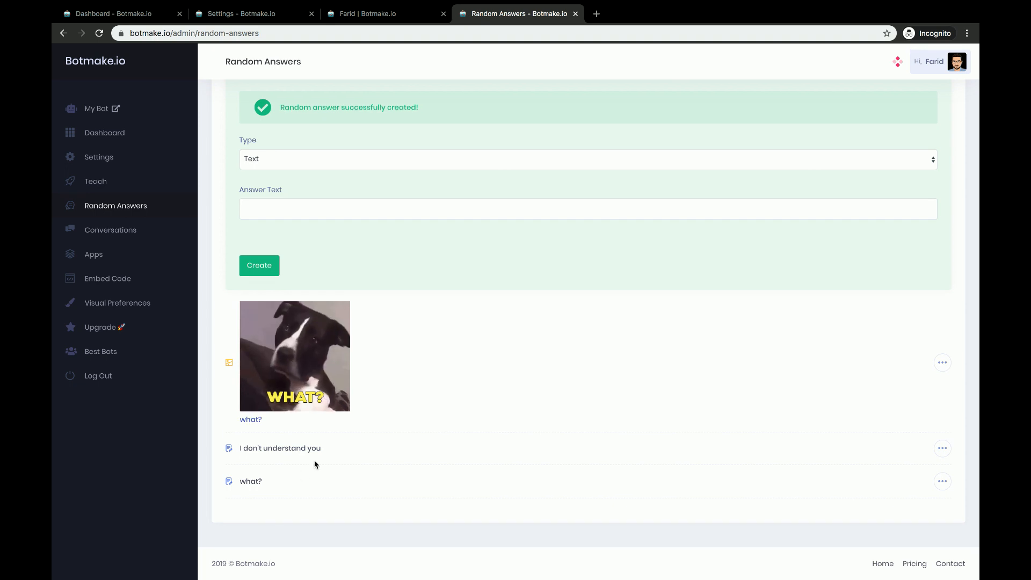
Send "aşlkdsajfşldskjf" on the chatbot's page and check whether the reply uses a custom random answer
click(399, 15)
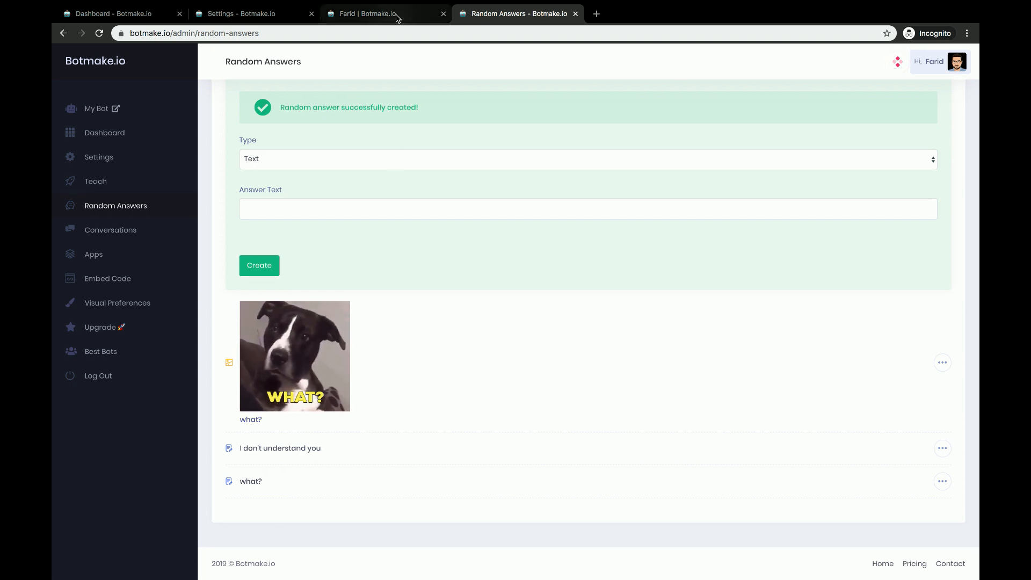
click(344, 553)
text(a)
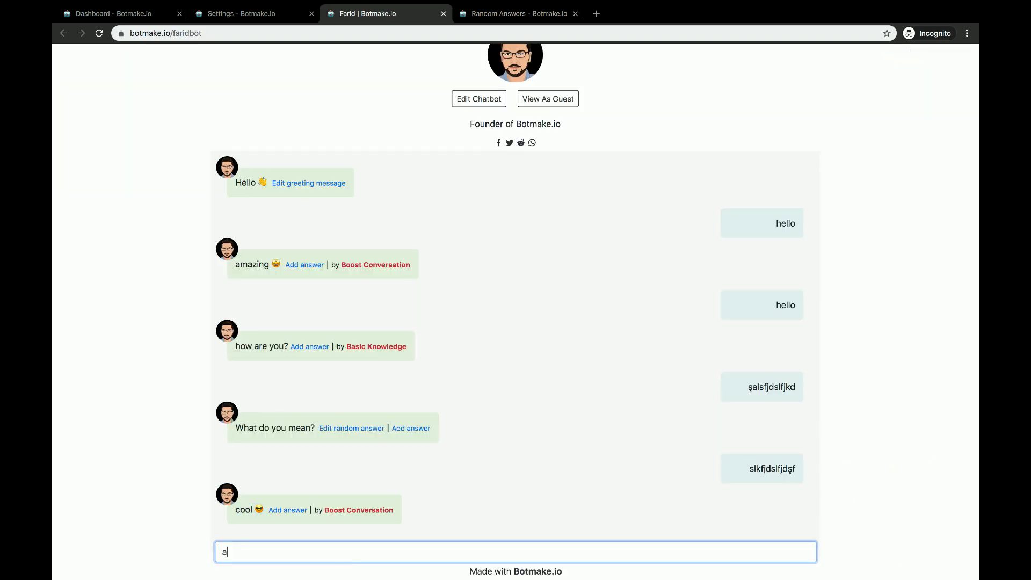
text(şlkdsajfşldskjf)
key(Return)
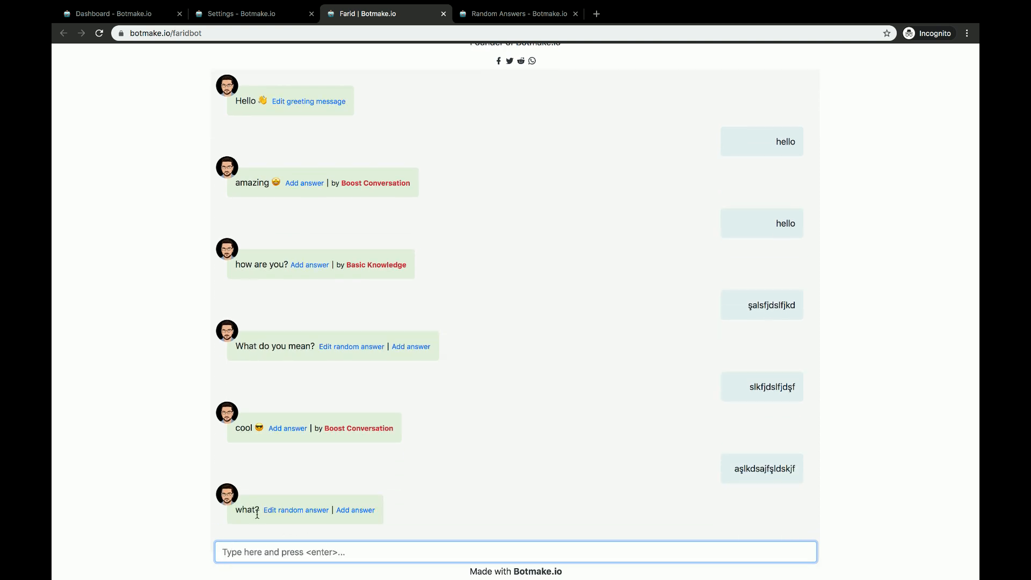
drag(258, 513, 234, 513)
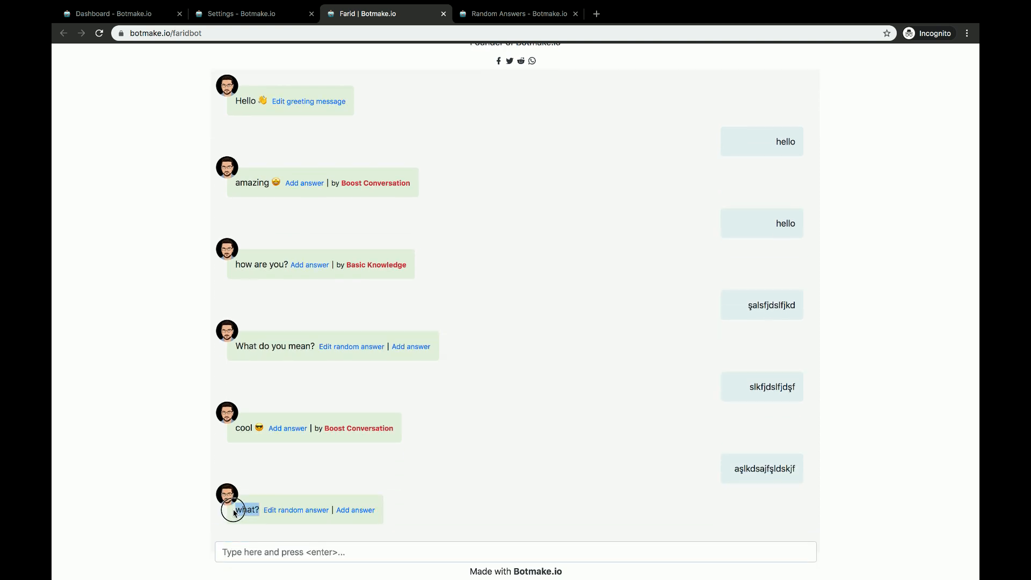
Compare the bot's last reply with the Random Answers list, also opening that list through the reply's edit link
click(521, 13)
drag(262, 482, 236, 481)
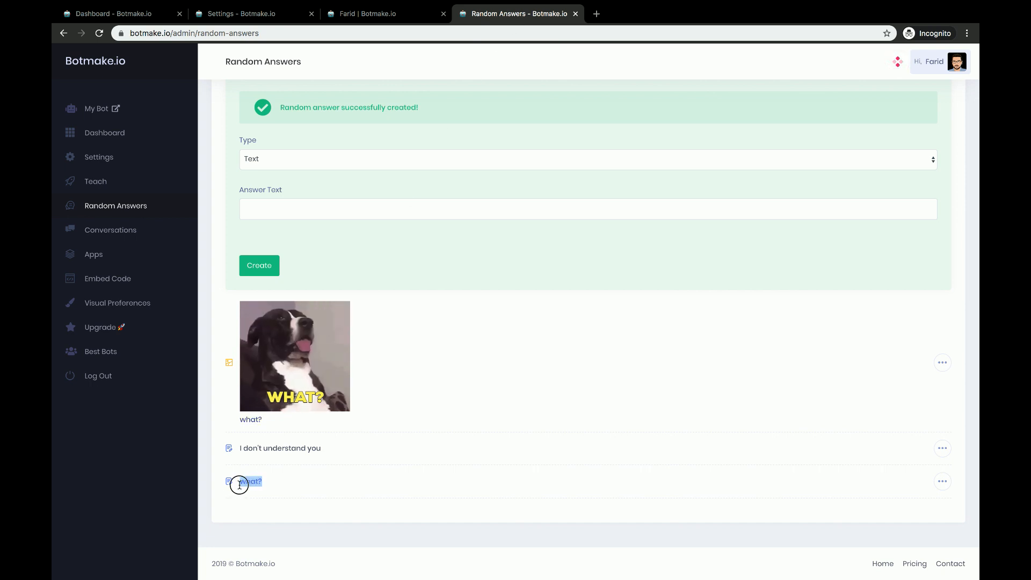
click(378, 12)
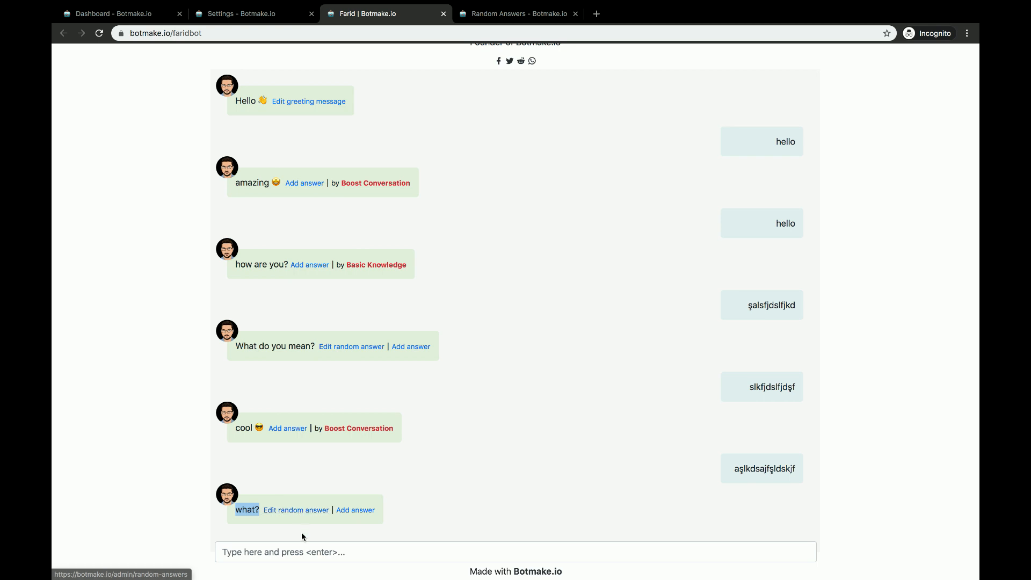
click(310, 513)
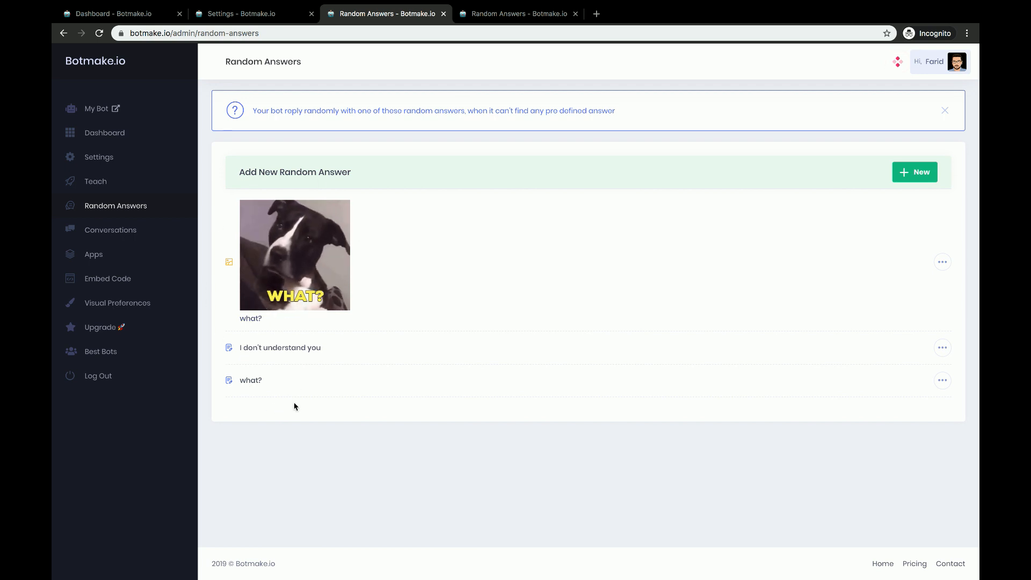
click(262, 377)
double_click(261, 377)
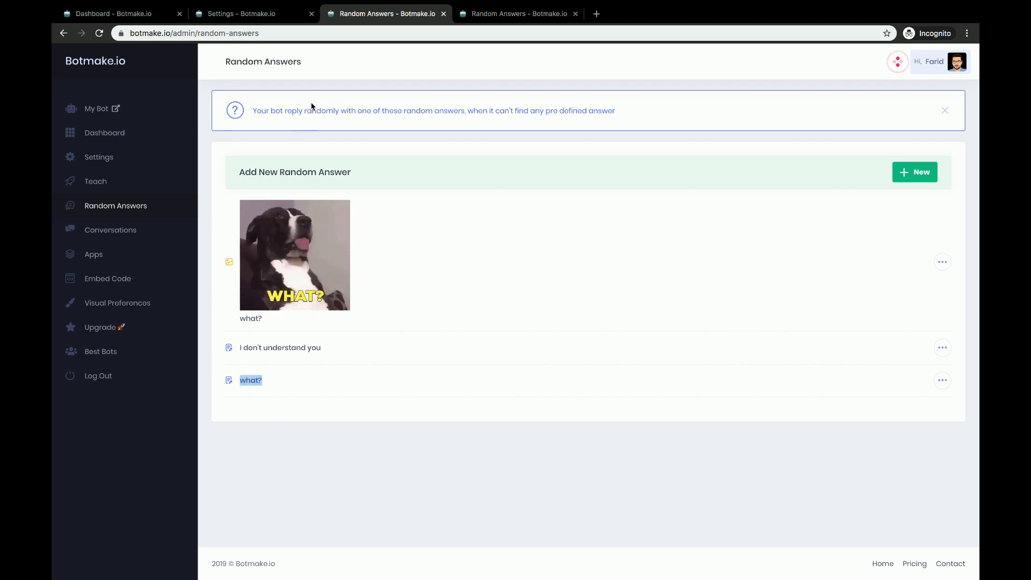
Close both Random Answers browser tabs, keeping the Dashboard and Settings tabs open
click(264, 15)
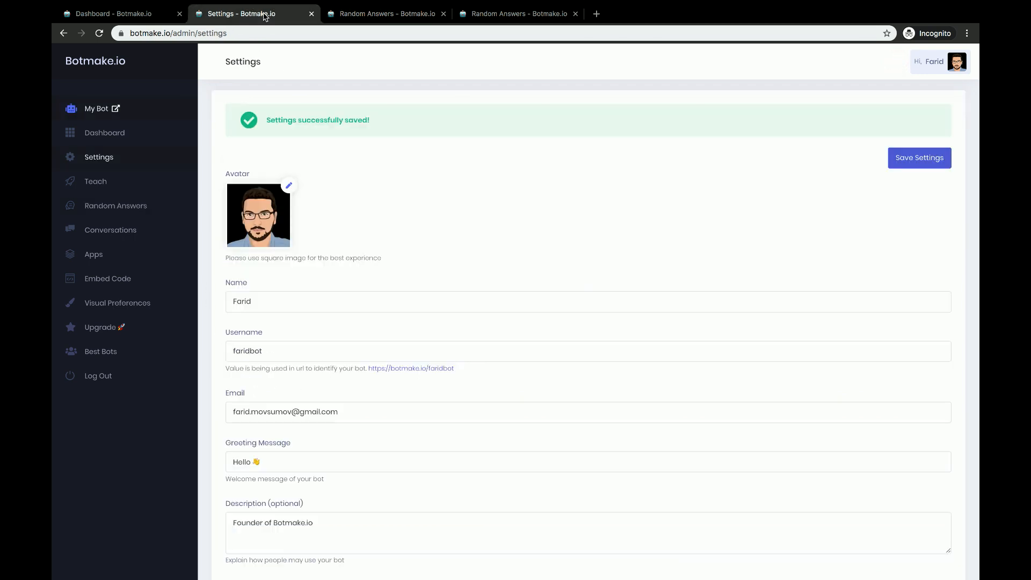
click(483, 13)
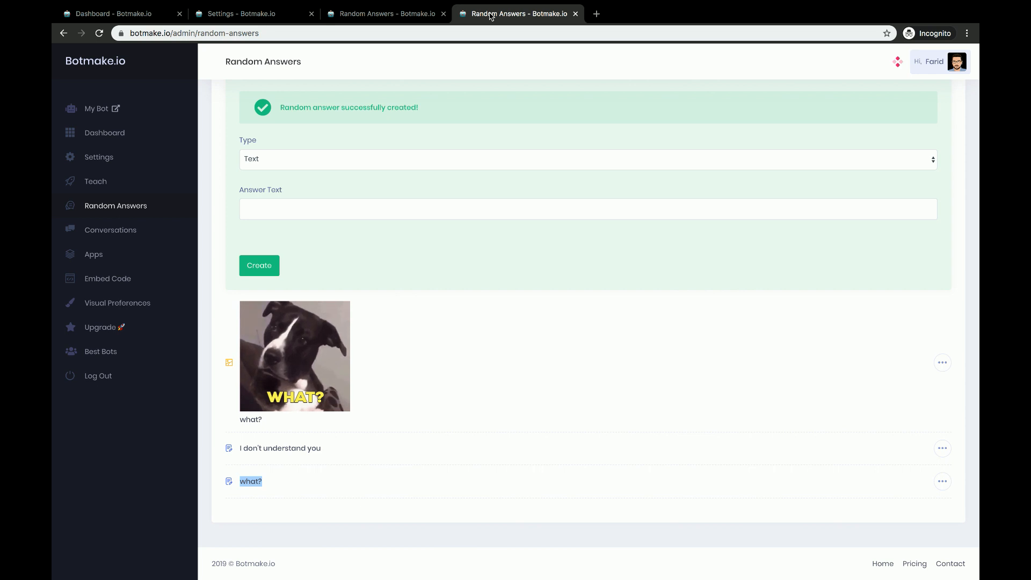
click(575, 14)
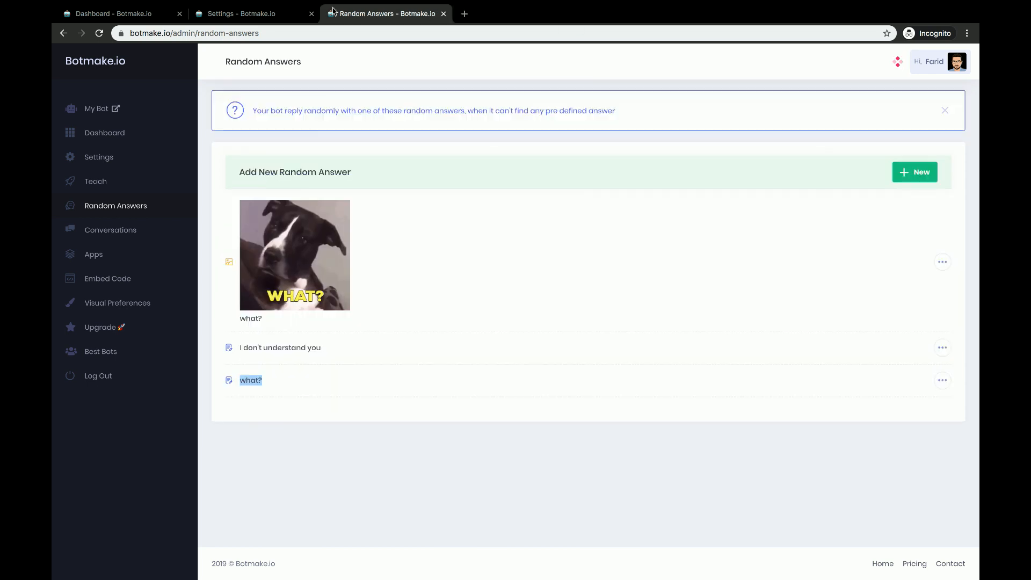
click(443, 14)
scroll(293, 342, down, 1)
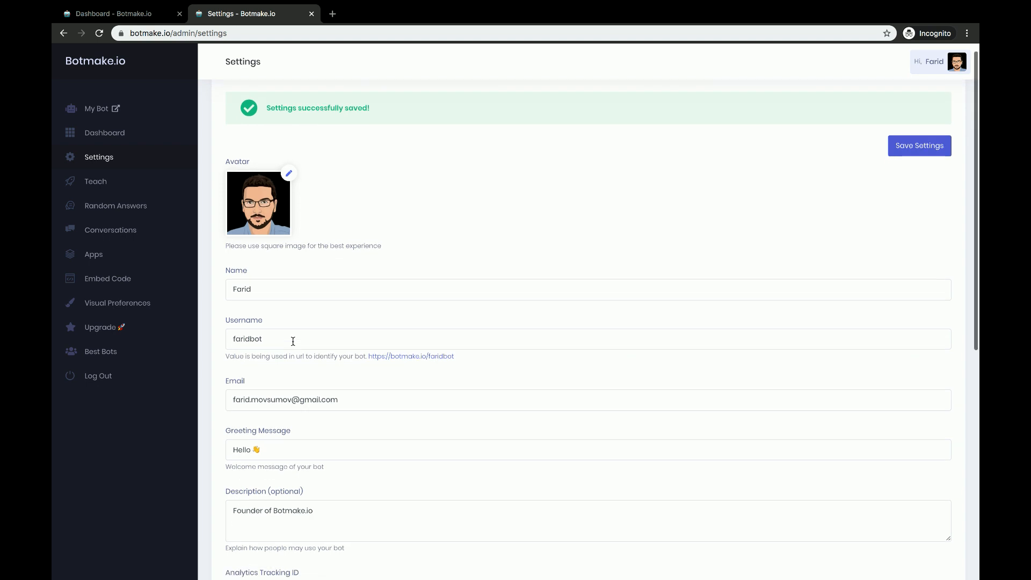
Open the chatbot's public page, send "laşfjlşsdfjsl" and check the bot's reply
click(117, 106)
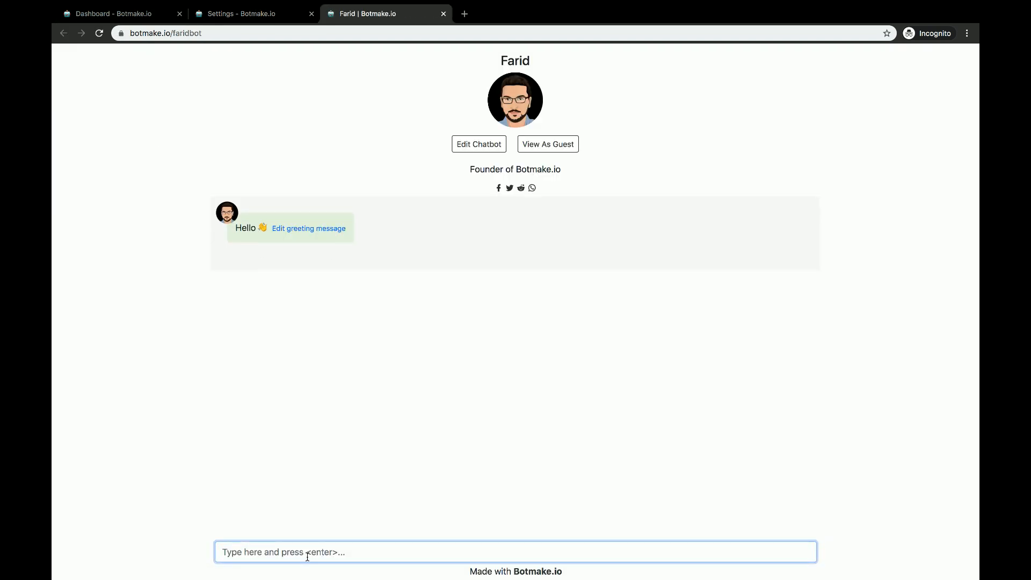
text(las)
key(Return)
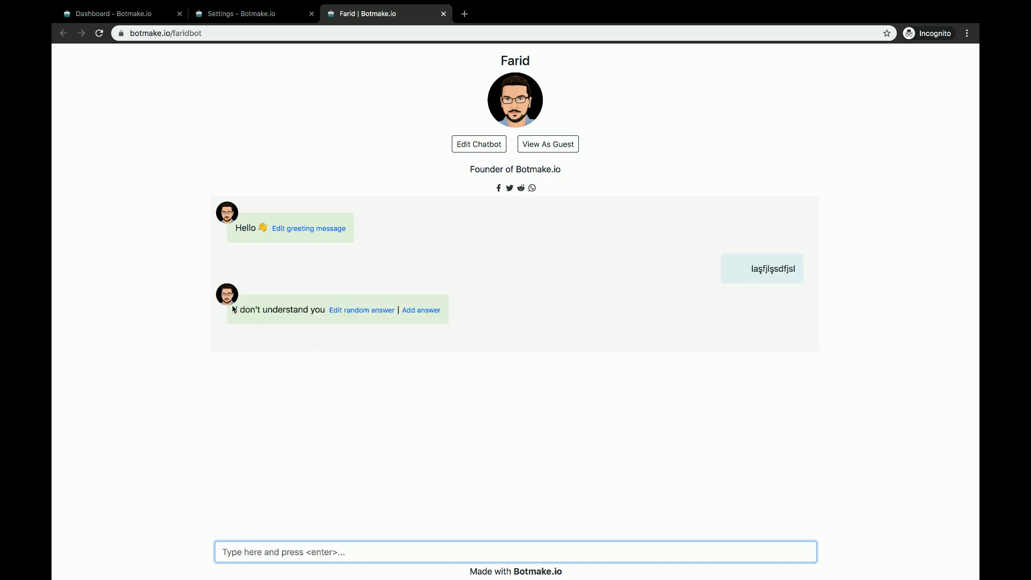
drag(234, 309, 308, 310)
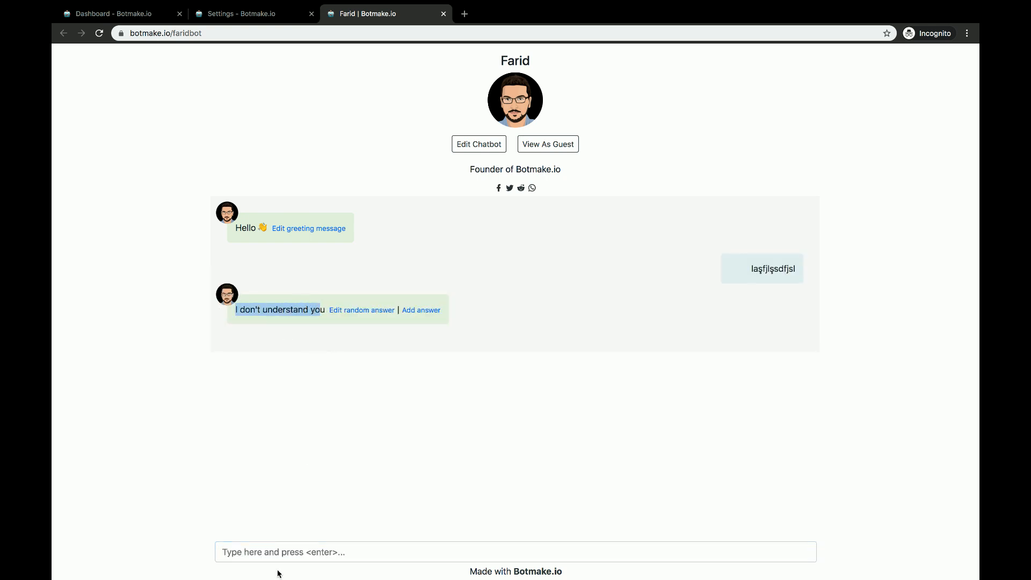
Send "afdlskdfjşldsfj", "şalsdkjfldsjf", "şalsdjfdfj", "aşlsfdjdlsfj" and "şsldkfjdlfkj" to the bot and review which random answers it gives
click(285, 550)
text(afdl)
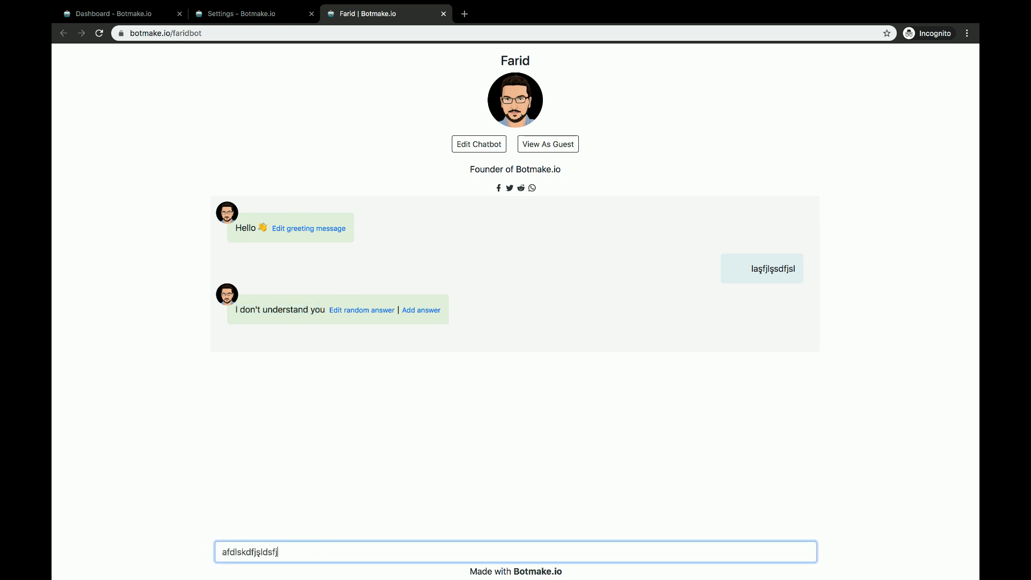
text(skdfjşldsfj)
key(Return)
text(şalsdkjfldsjf)
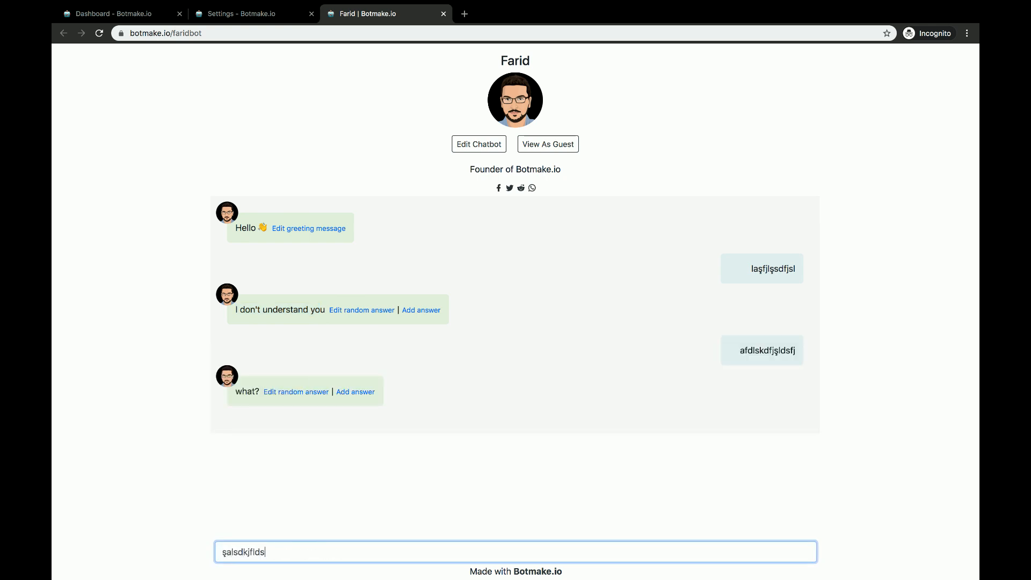
key(Return)
text(şalsdjfdfj)
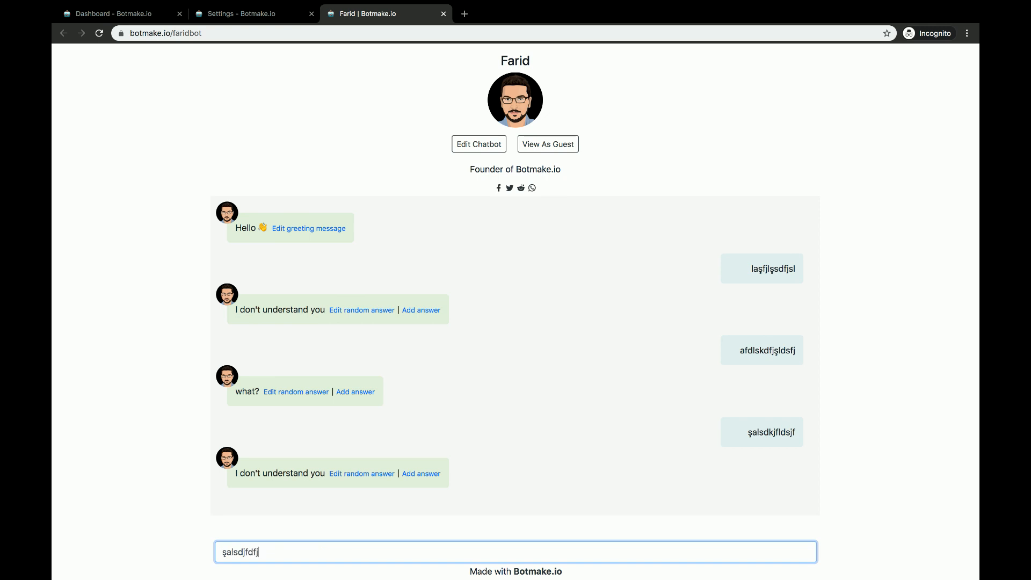
key(Return)
text(aşlsfdjdlsfj)
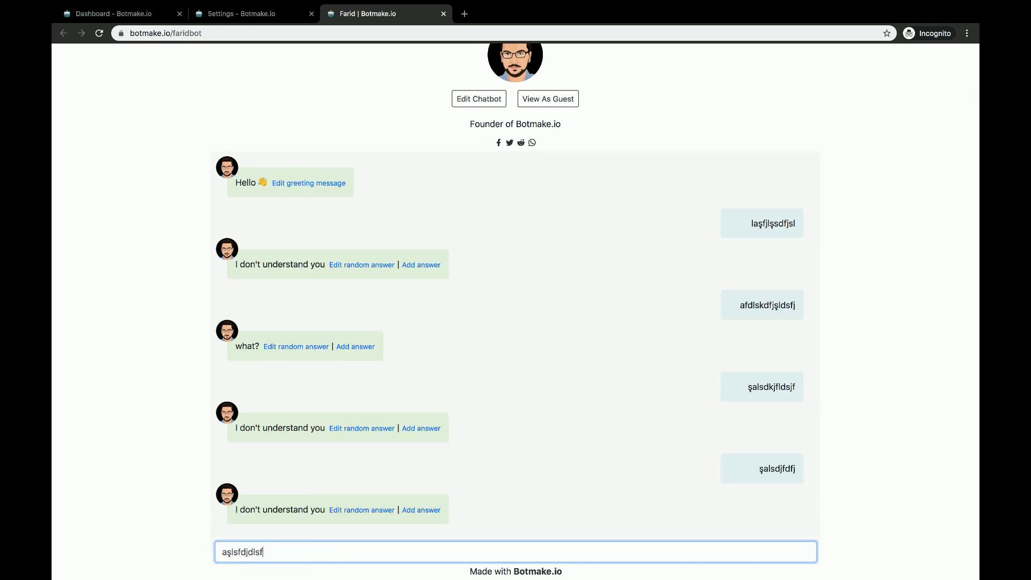
key(Return)
text(şsldkfjdlfkj)
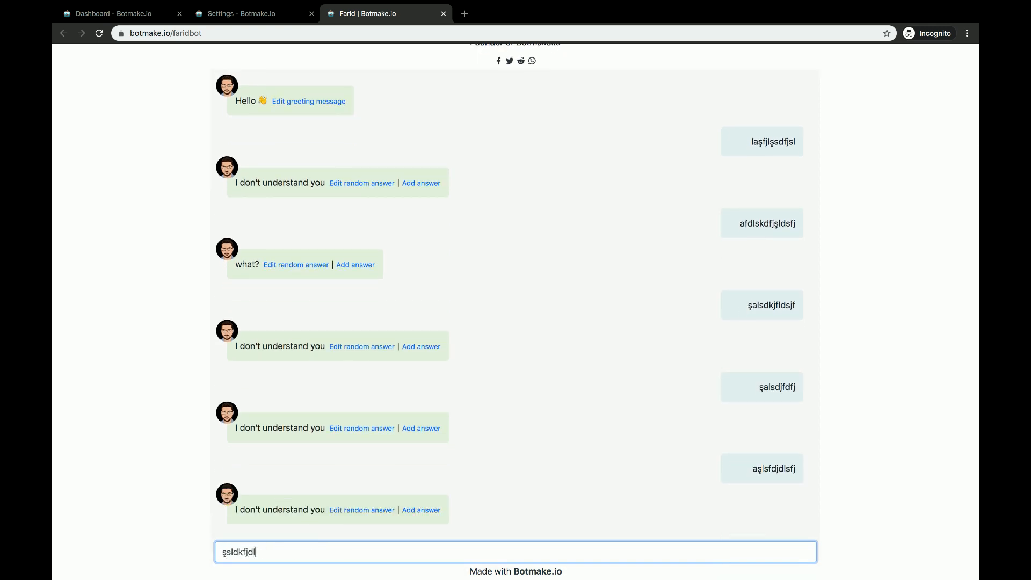
key(Return)
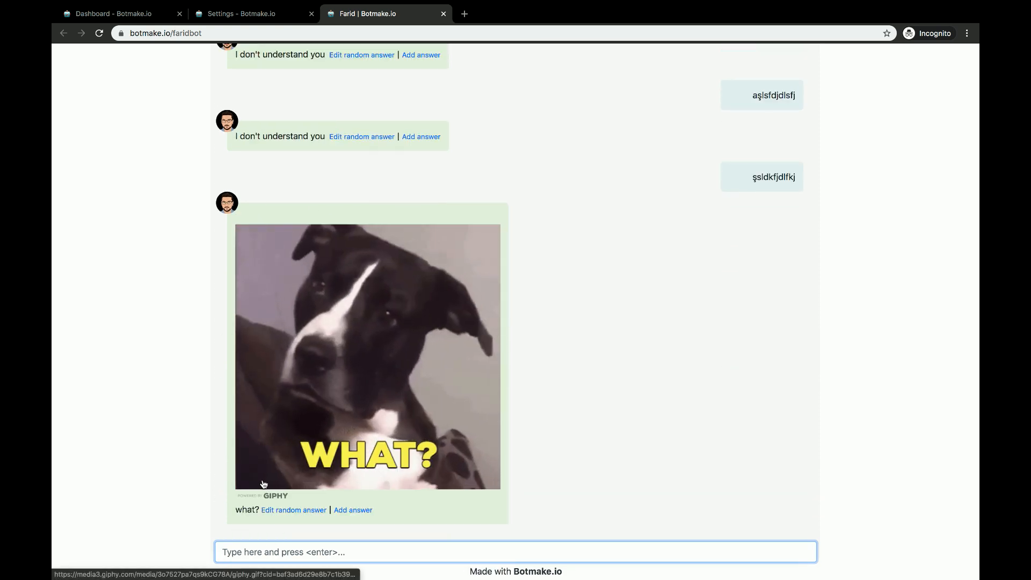
scroll(169, 236, up, 15)
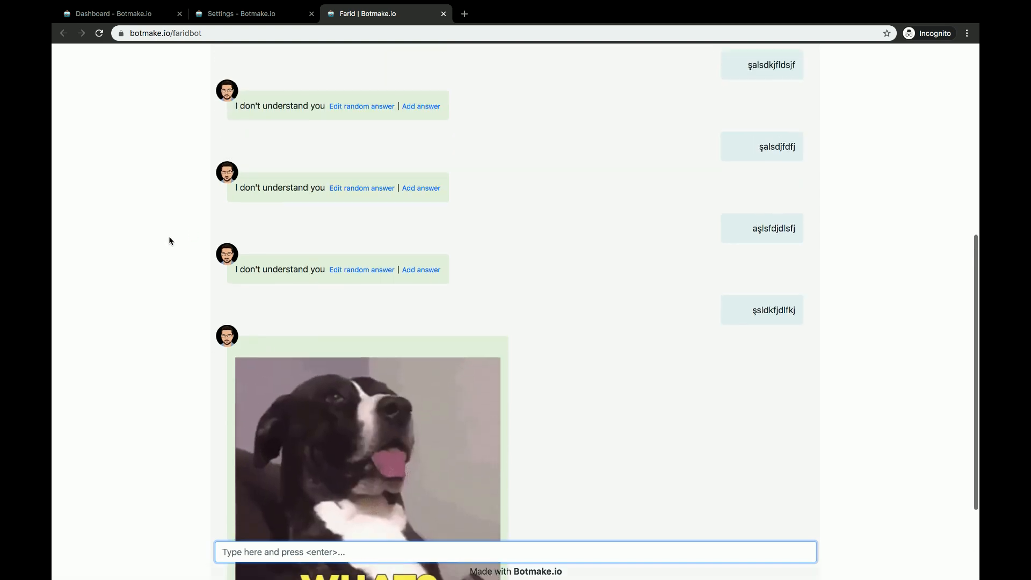
Review the bot's Random Answers list and the available apps on the Apps page
click(239, 14)
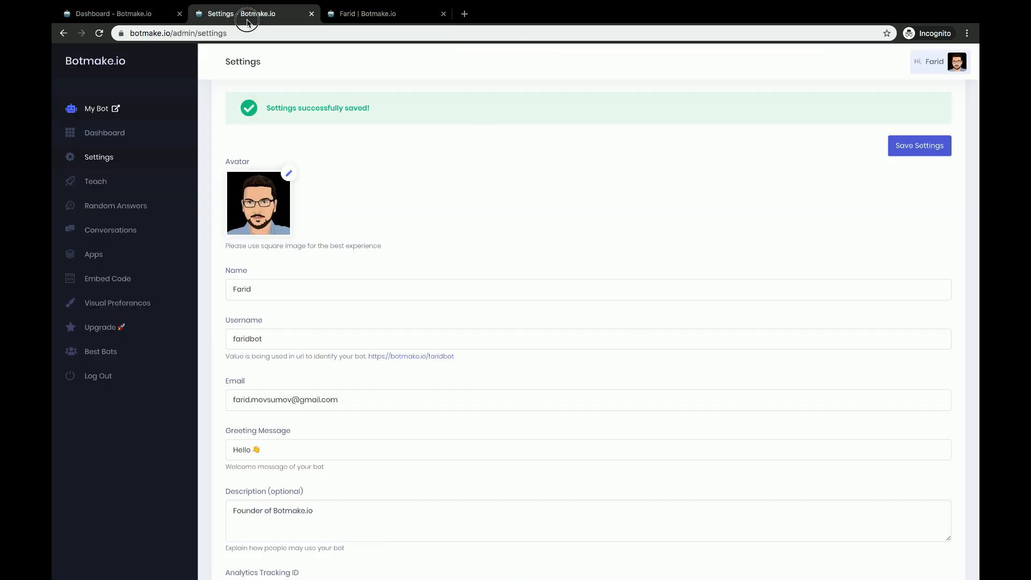
click(134, 211)
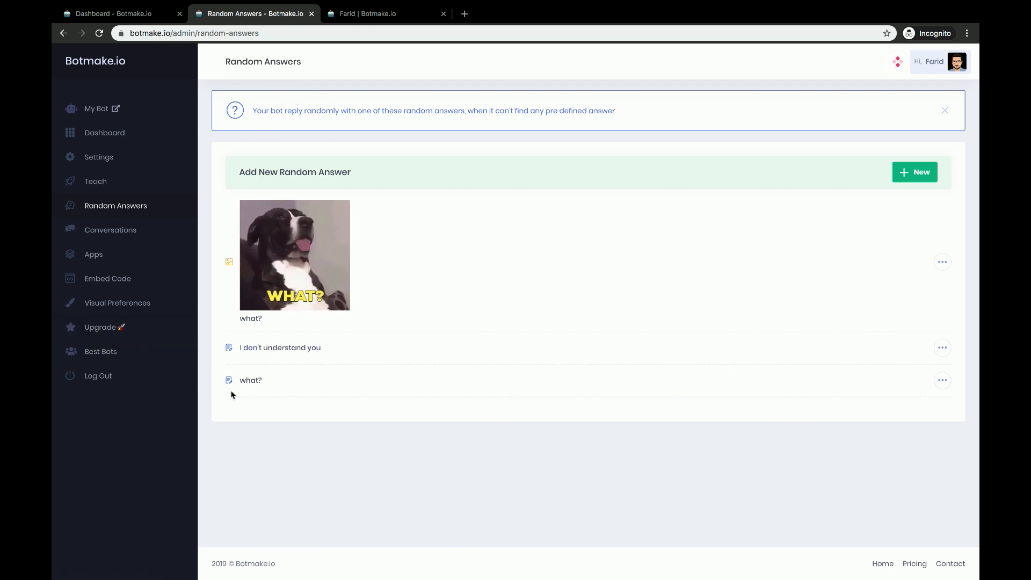
click(95, 259)
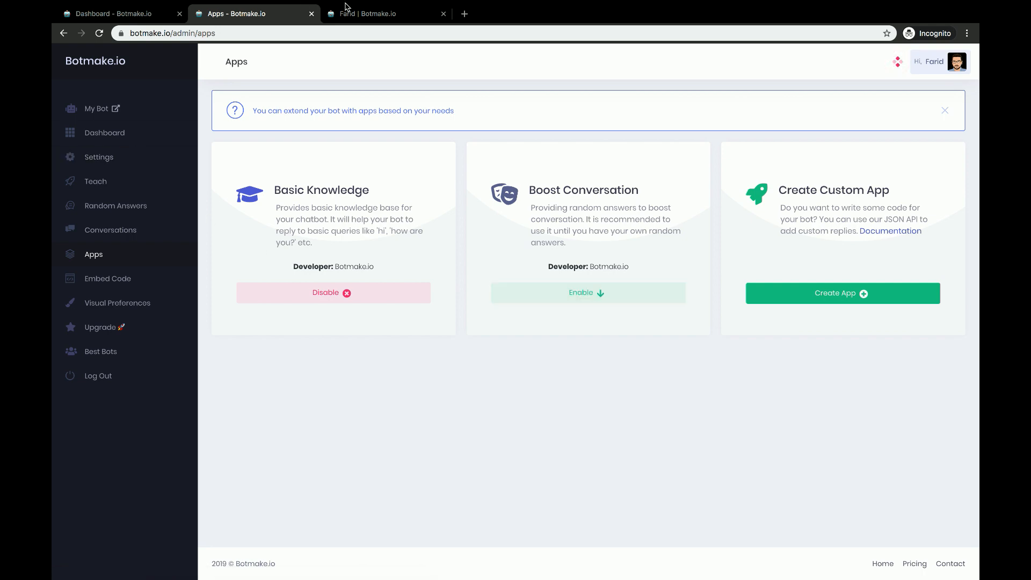
Send "hello" on the chatbot's page and check which app supplies the reply
click(353, 20)
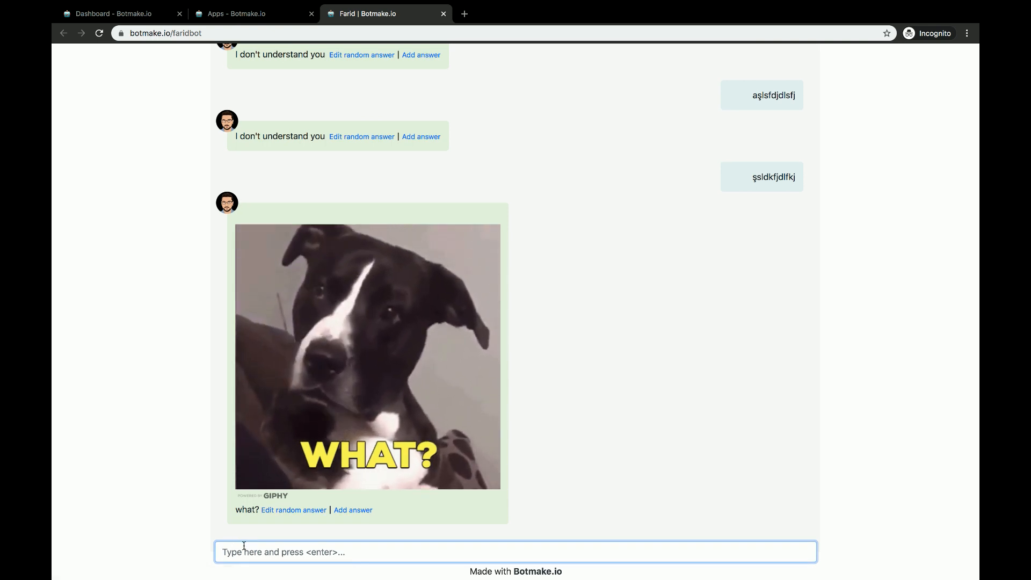
text(hello)
key(Return)
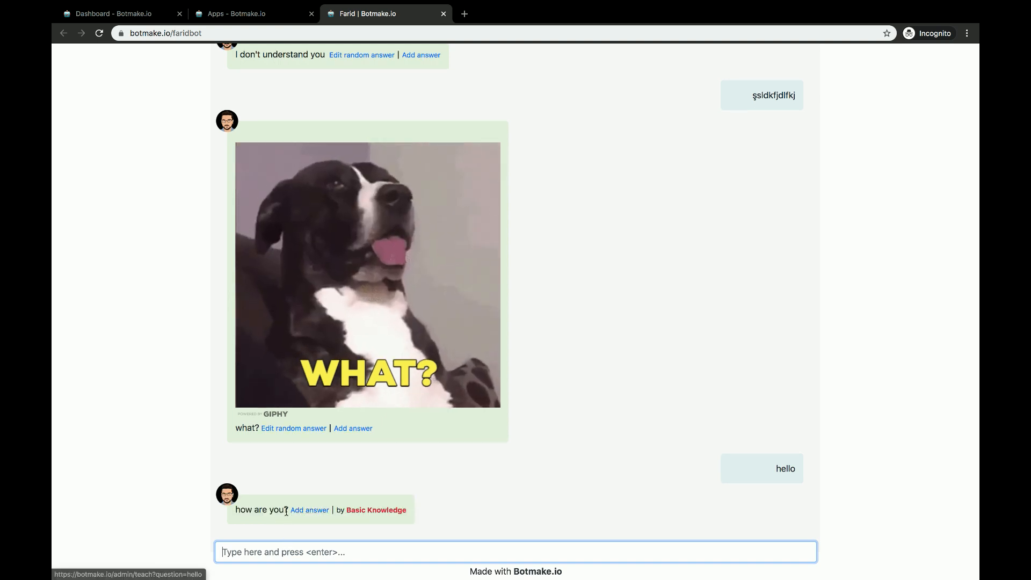
drag(289, 510, 232, 511)
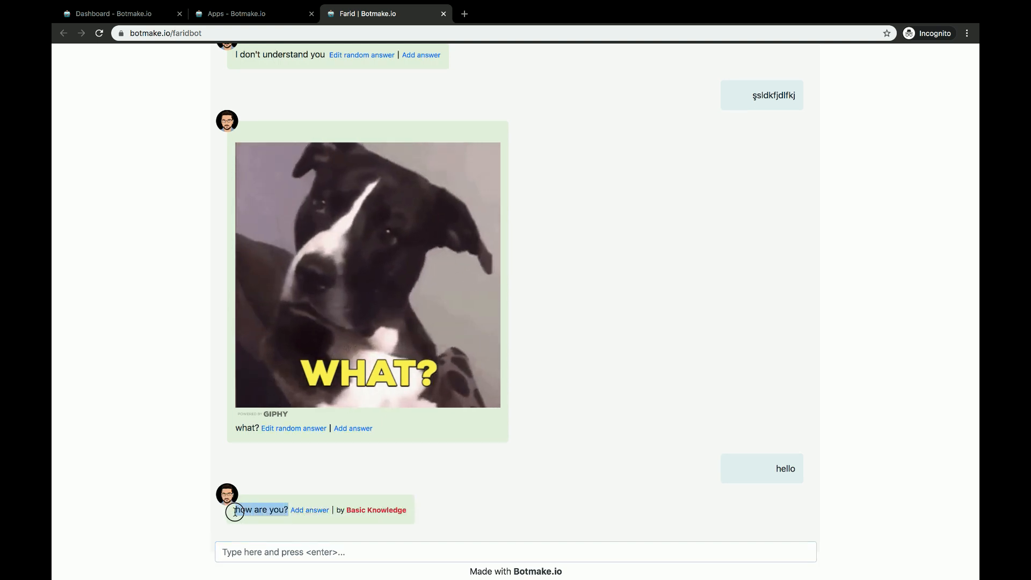
Open the app credited in the "hello" reply and disable the Basic Knowledge app
click(388, 510)
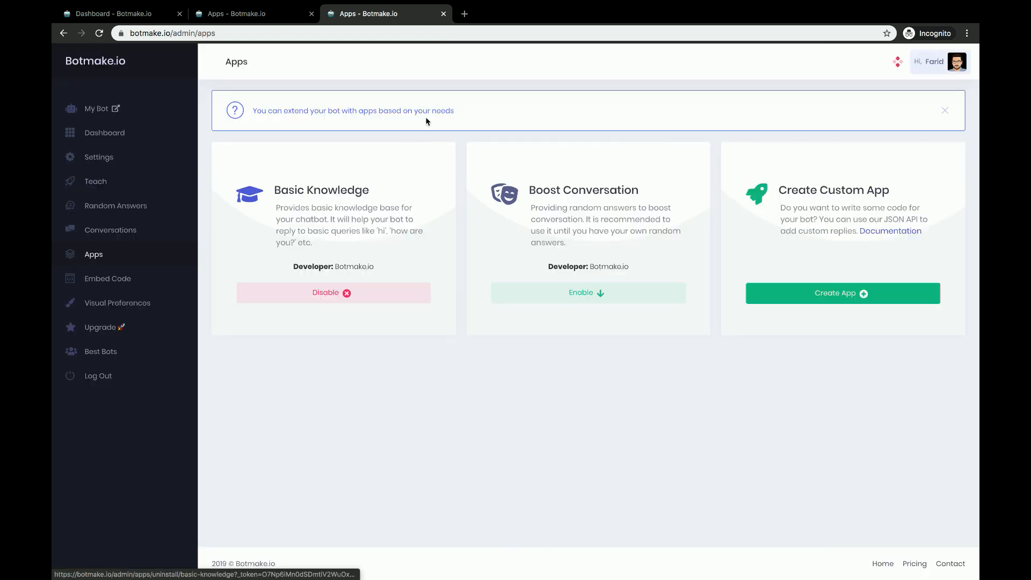
click(330, 294)
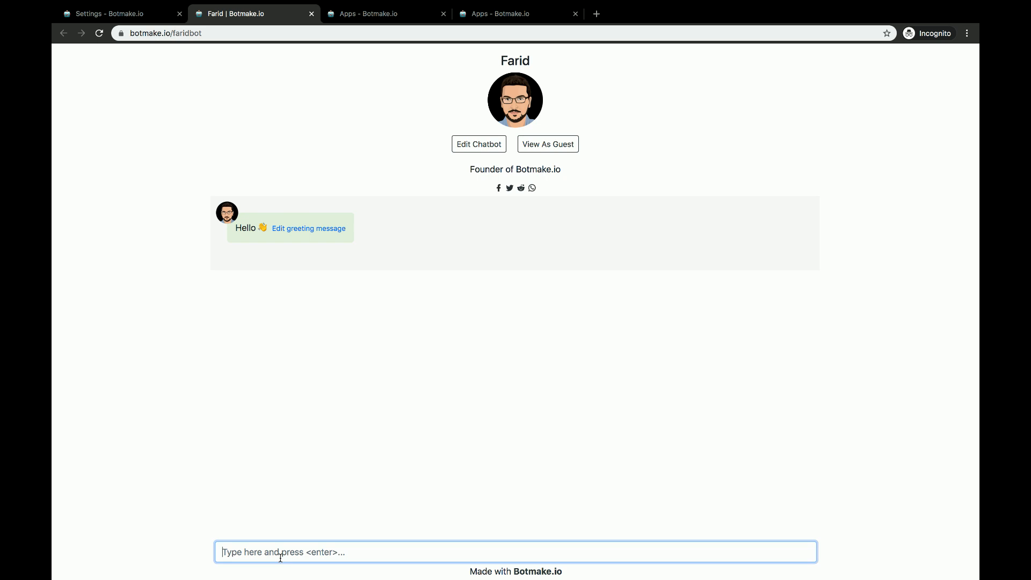
With Basic Knowledge disabled, send "hello" to the bot again and check its reply
text(hello)
key(Return)
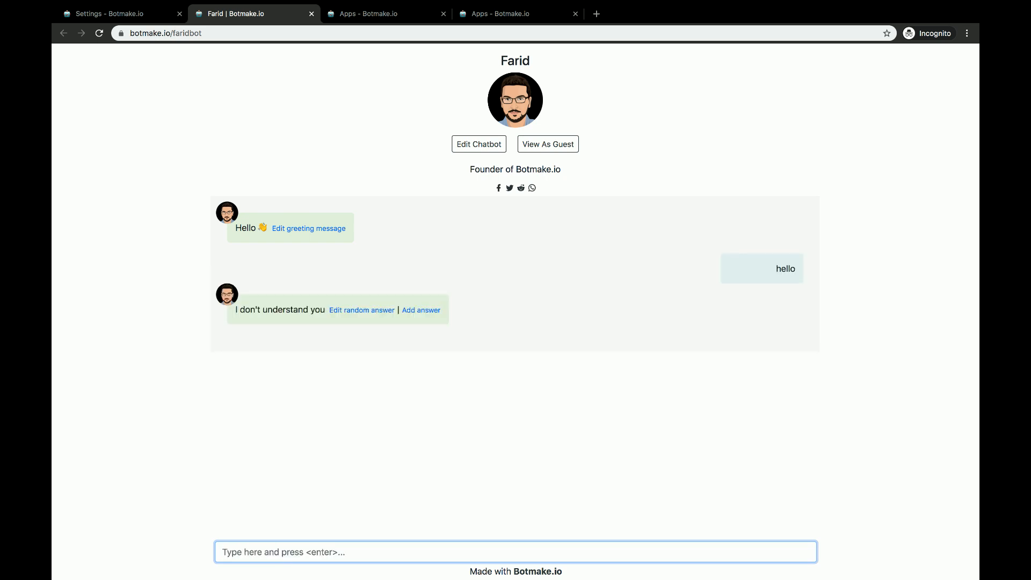
drag(324, 304, 234, 308)
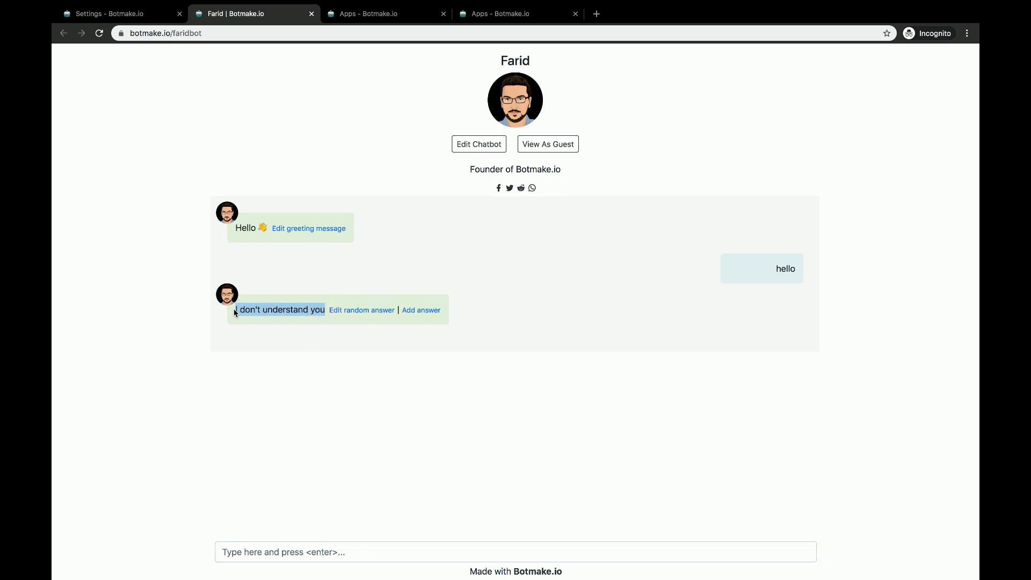
click(255, 443)
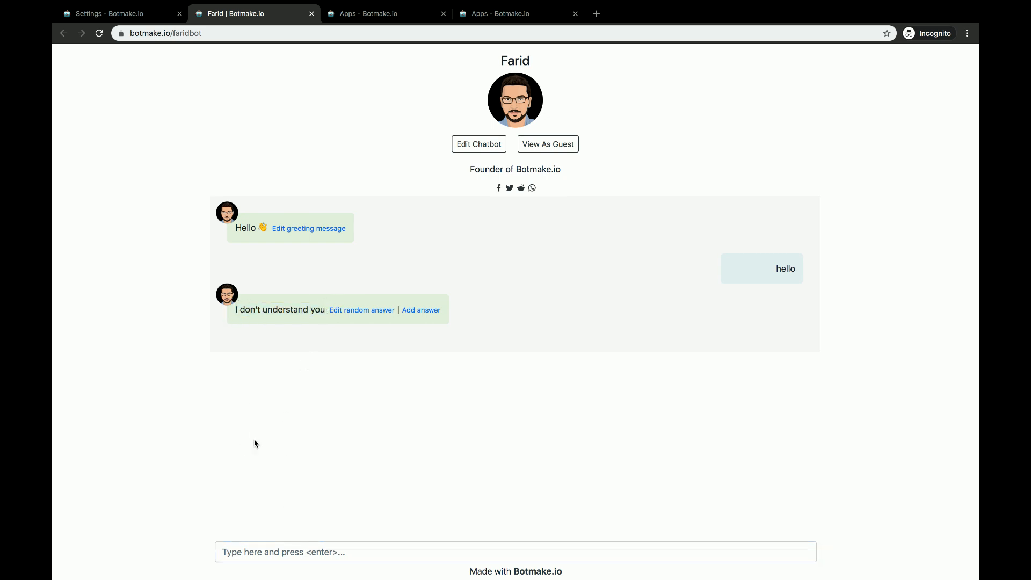
click(261, 548)
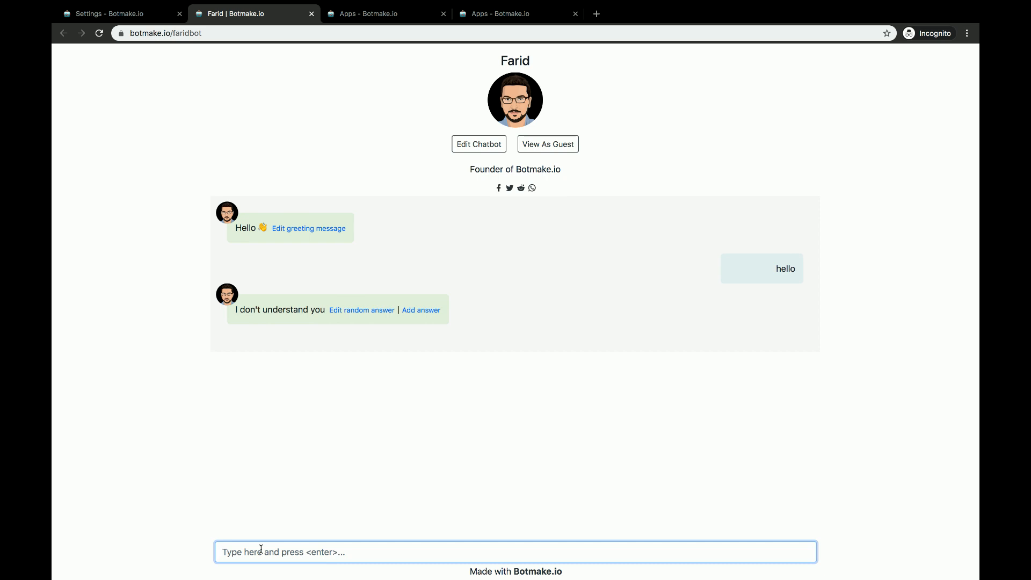
click(344, 482)
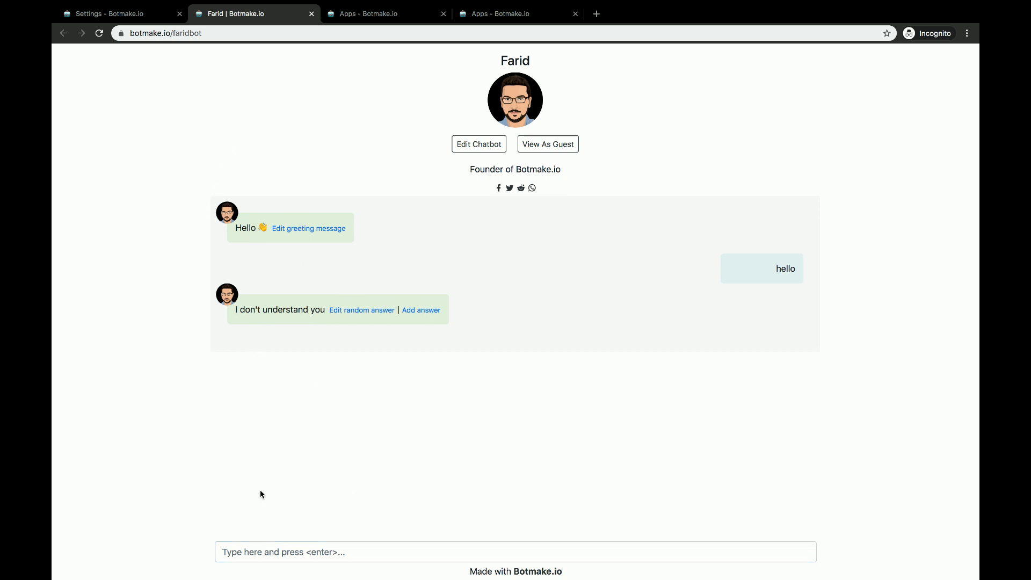
Add the Text answer "how are you?" to the unanswered question "hello" on the Teach page
click(137, 19)
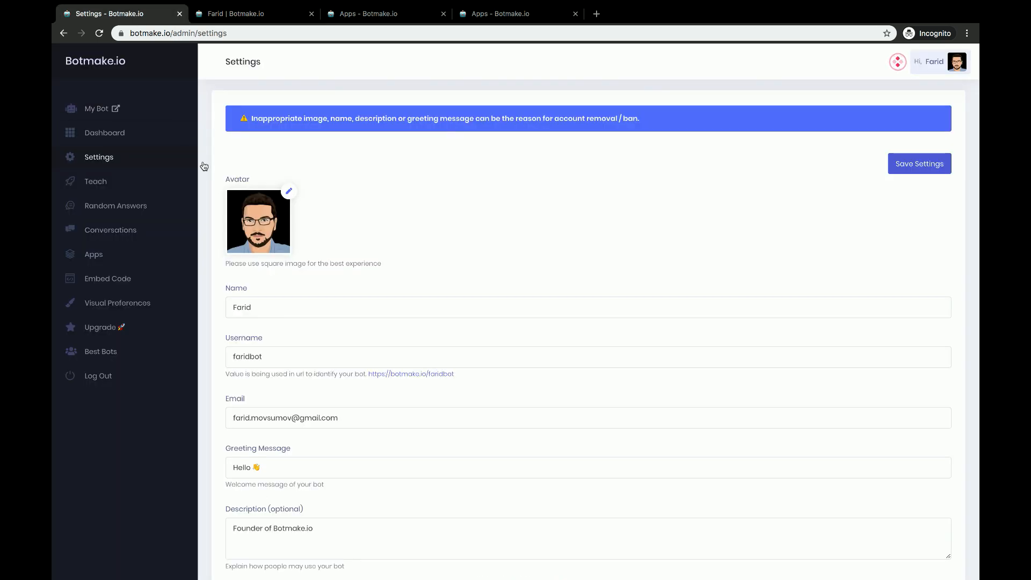
click(94, 185)
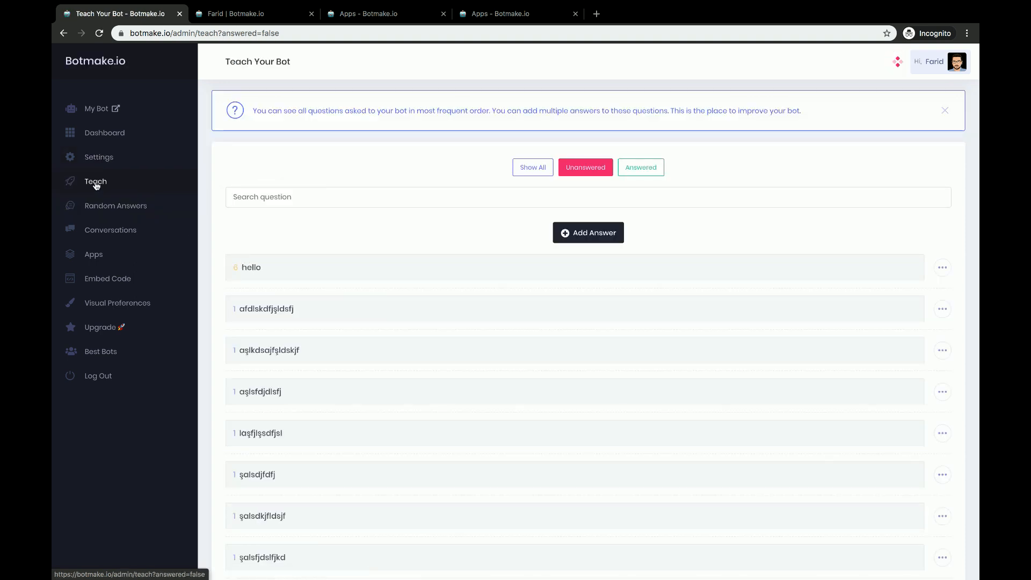
scroll(323, 329, down, 4)
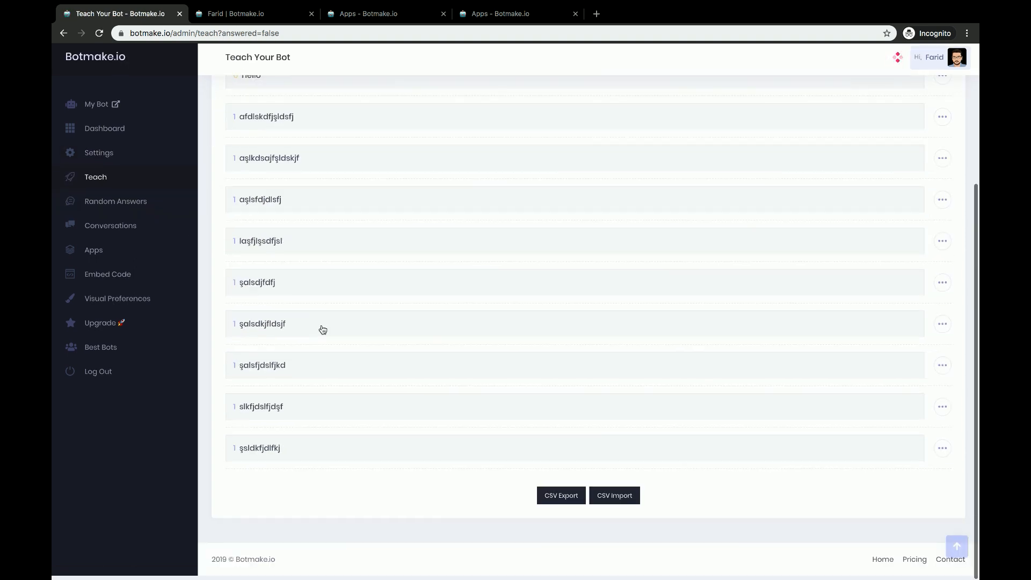
scroll(323, 329, up, 5)
click(302, 267)
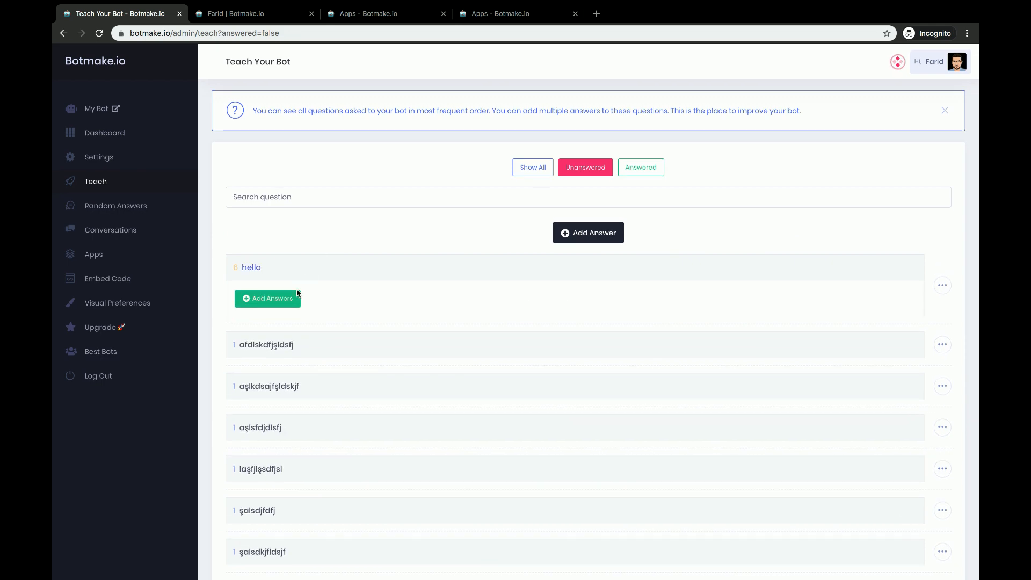
click(272, 300)
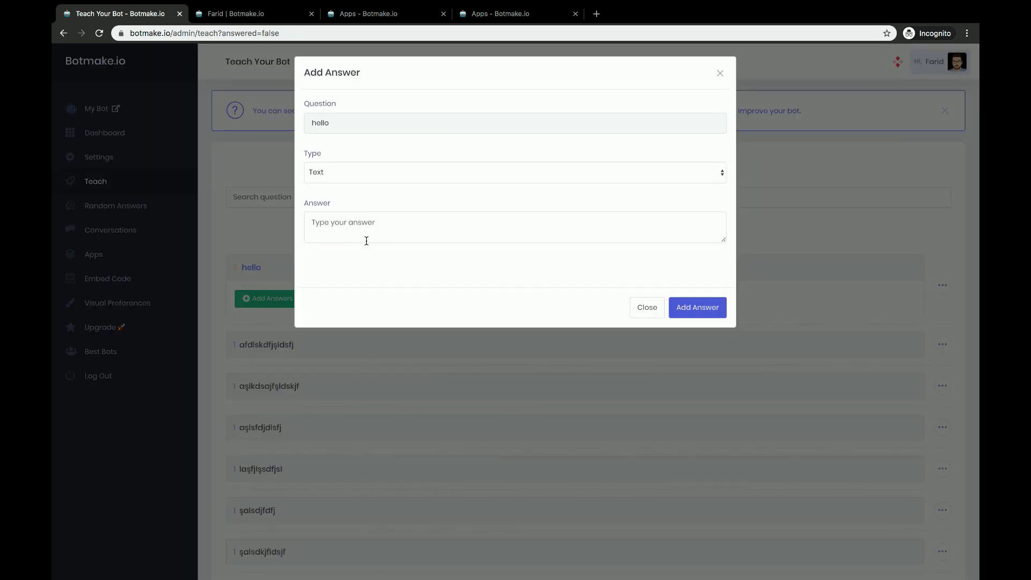
click(365, 231)
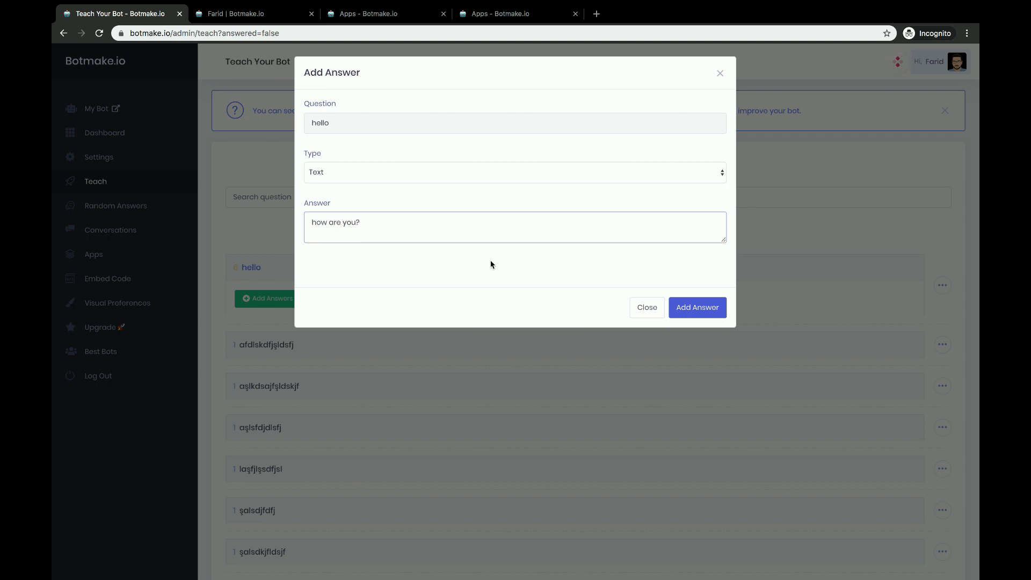
click(715, 303)
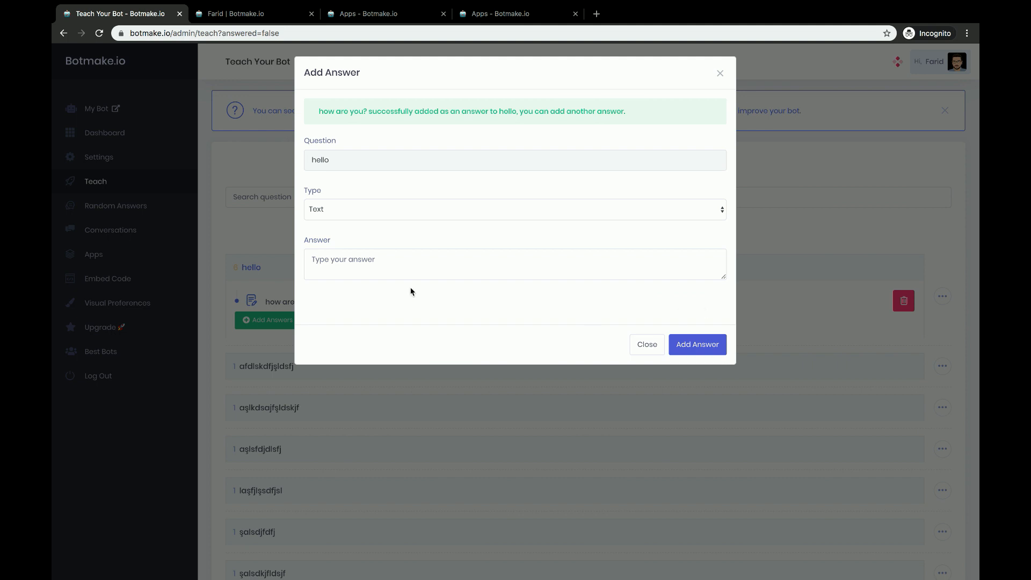
Add a second Text answer "how are you today?" to the question "hello" and review its answer list
click(404, 262)
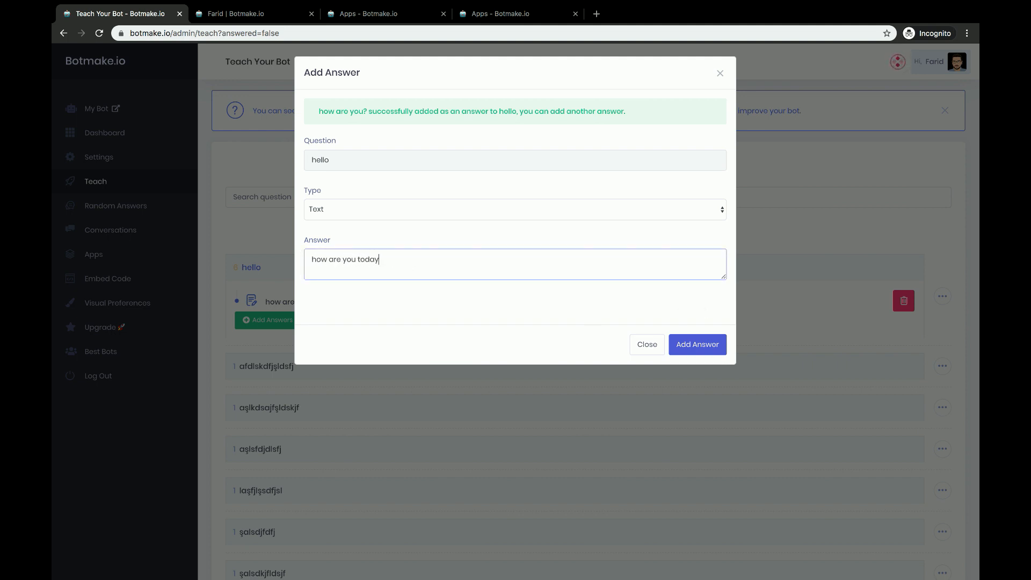
click(695, 349)
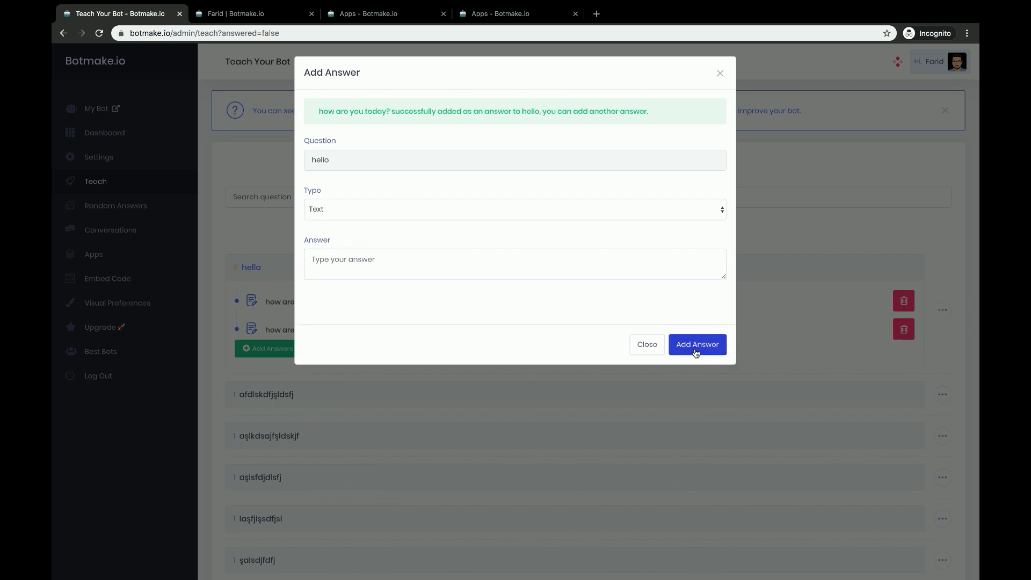
click(648, 347)
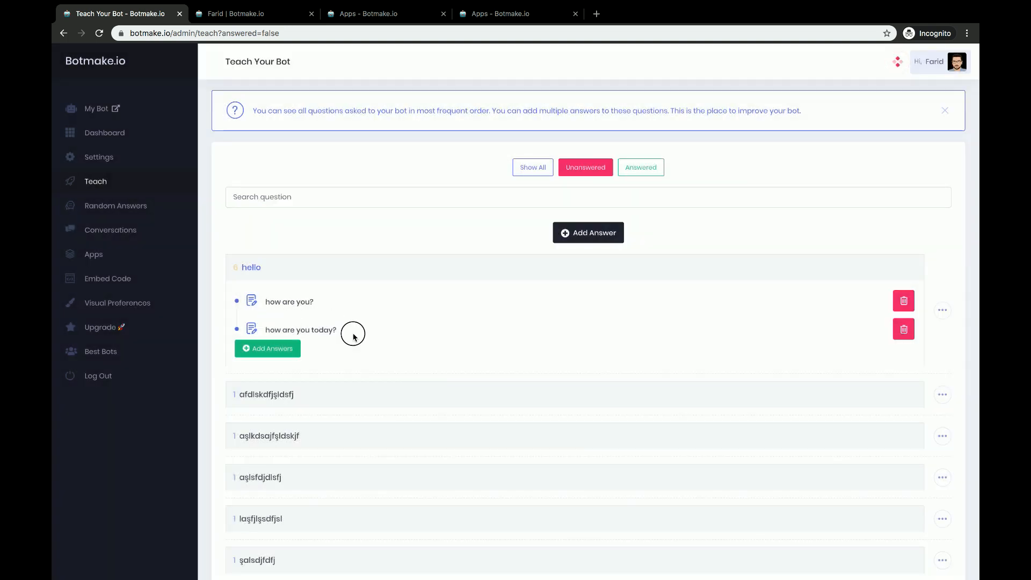
drag(354, 337, 262, 335)
click(288, 304)
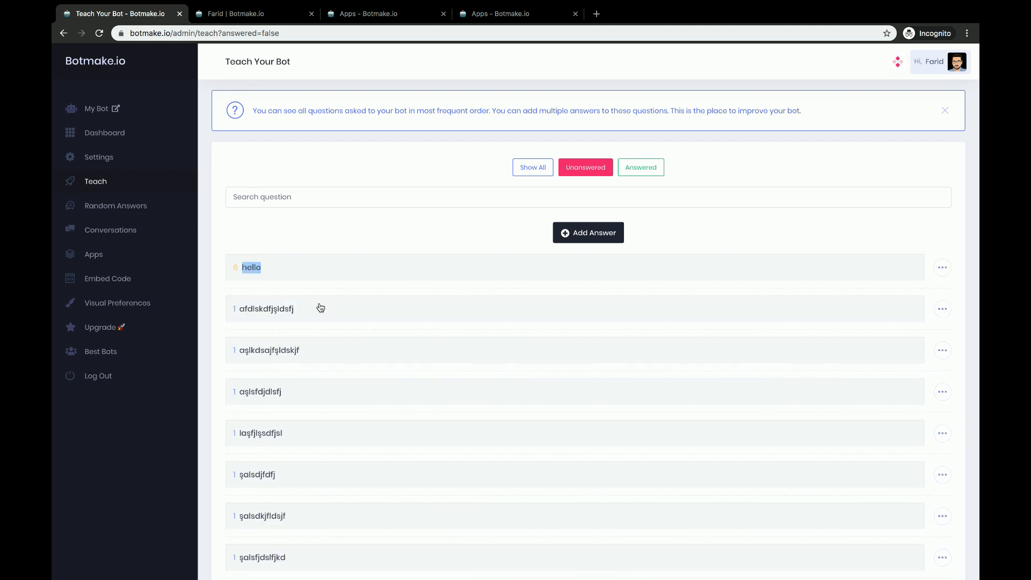
click(296, 271)
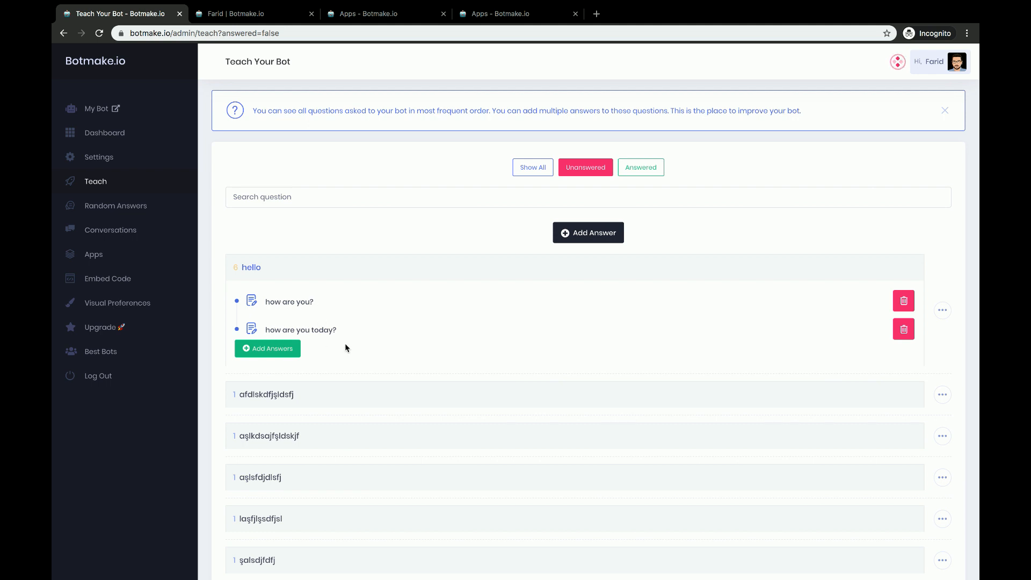
Add a Gif answer to the question "hello", using the GIF found by searching for "hi"
click(284, 354)
click(342, 232)
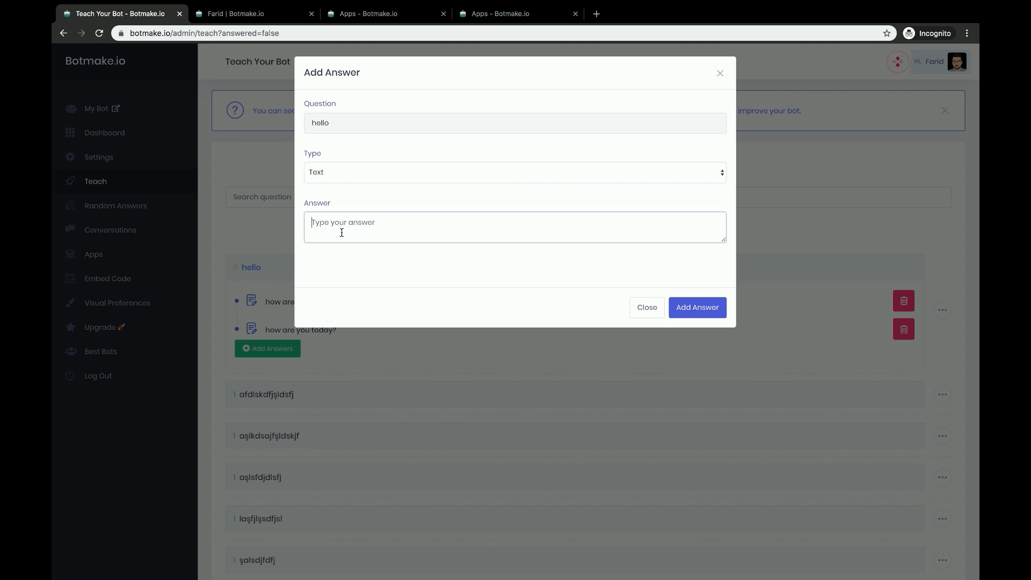
click(386, 175)
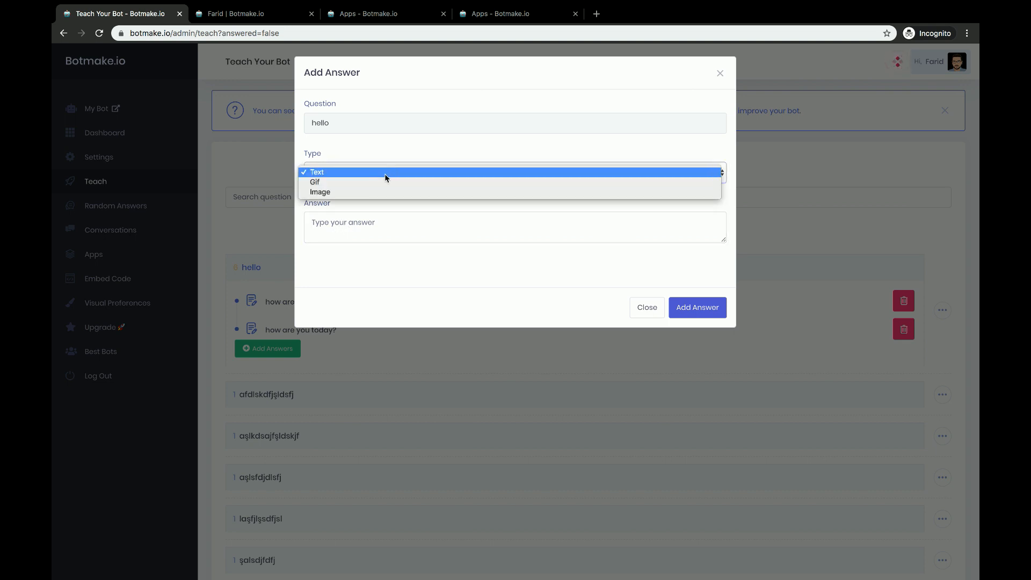
click(382, 184)
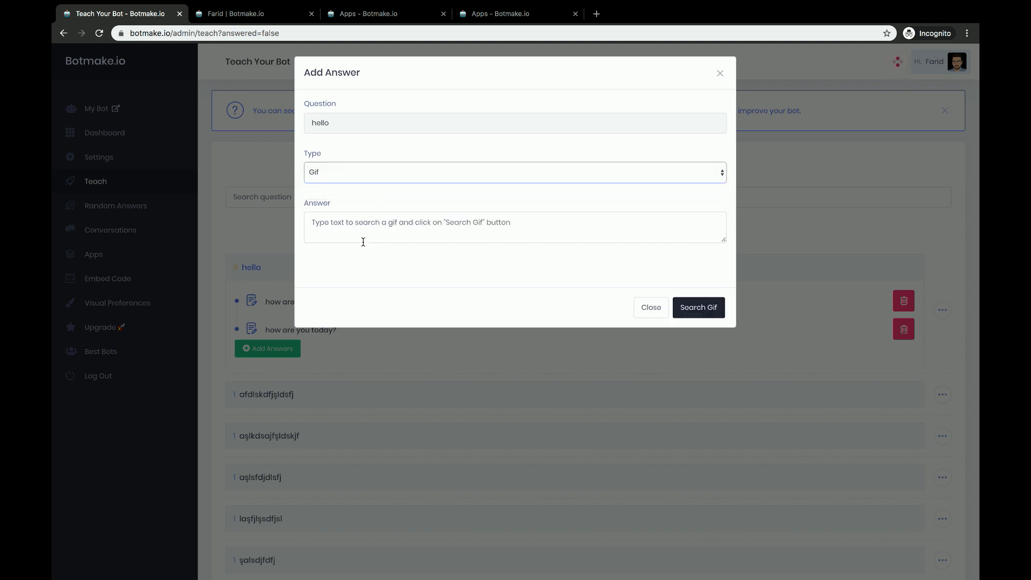
click(371, 230)
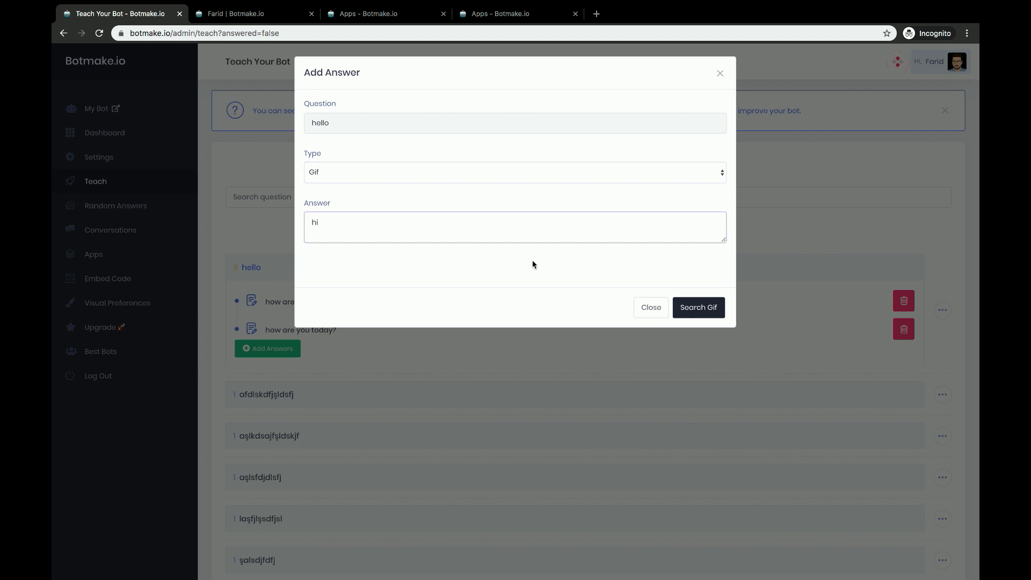
click(698, 308)
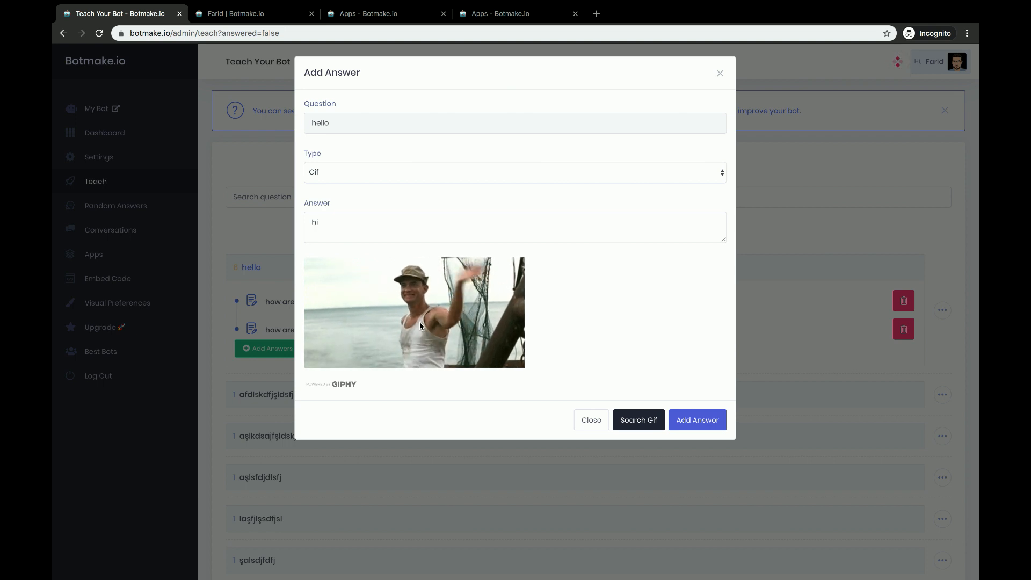
click(708, 420)
click(592, 457)
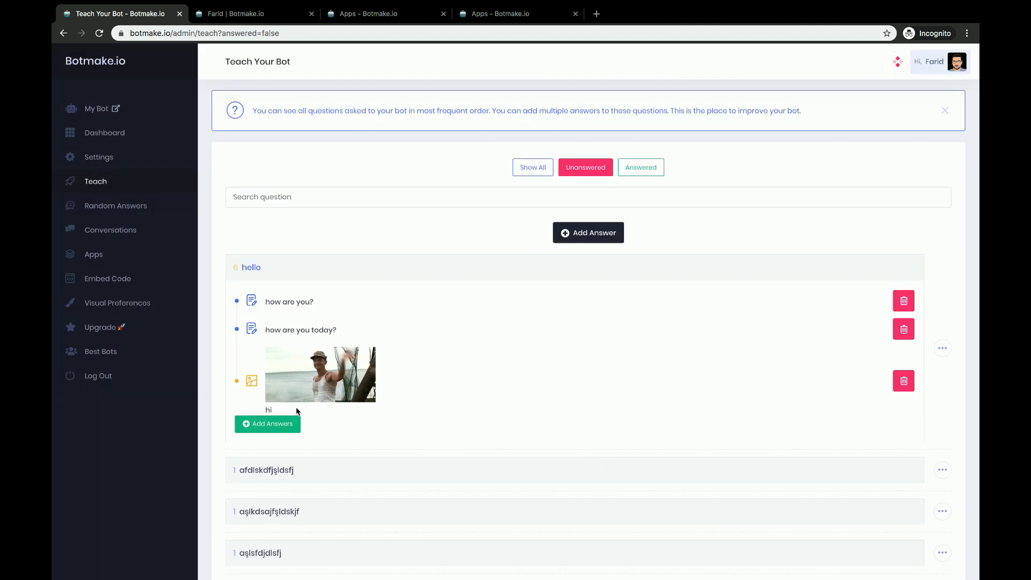
drag(276, 266, 241, 271)
click(303, 262)
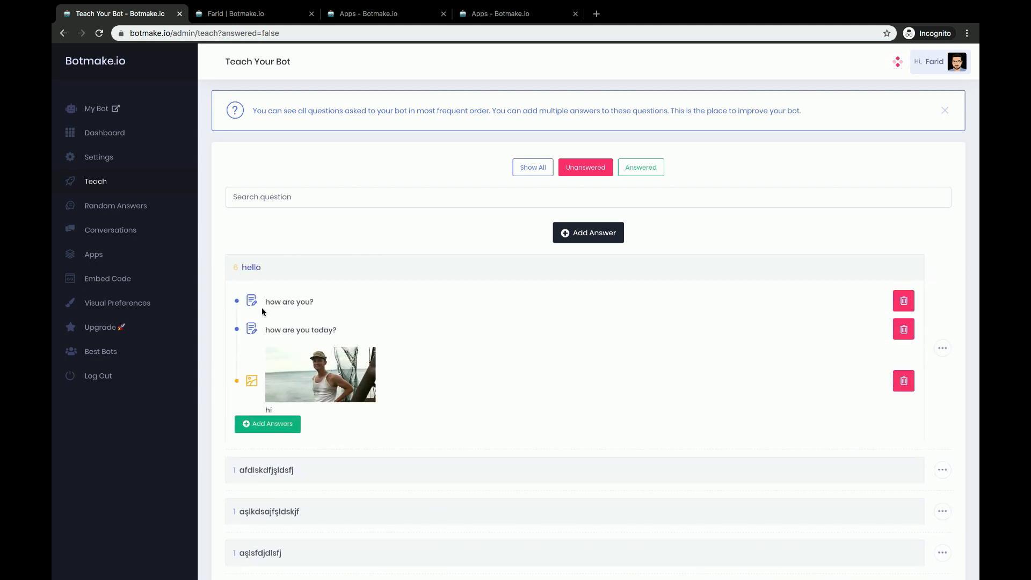
drag(330, 302, 323, 328)
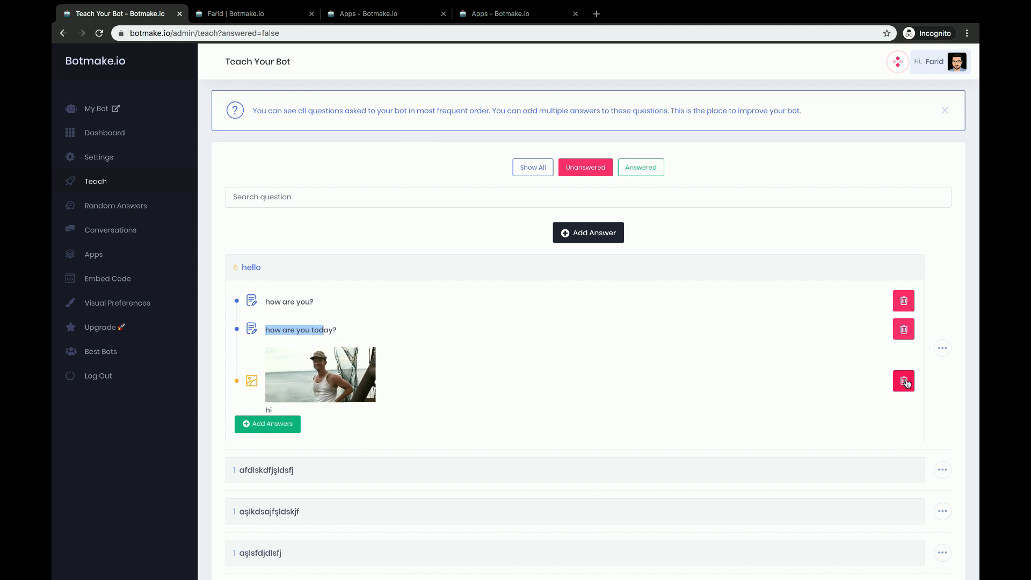
scroll(451, 401, down, 3)
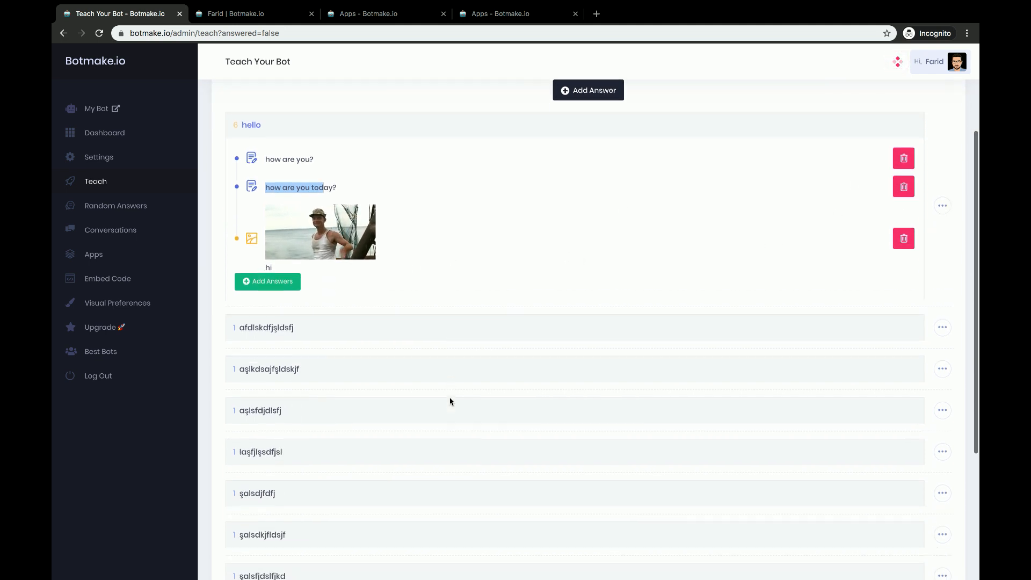
click(444, 184)
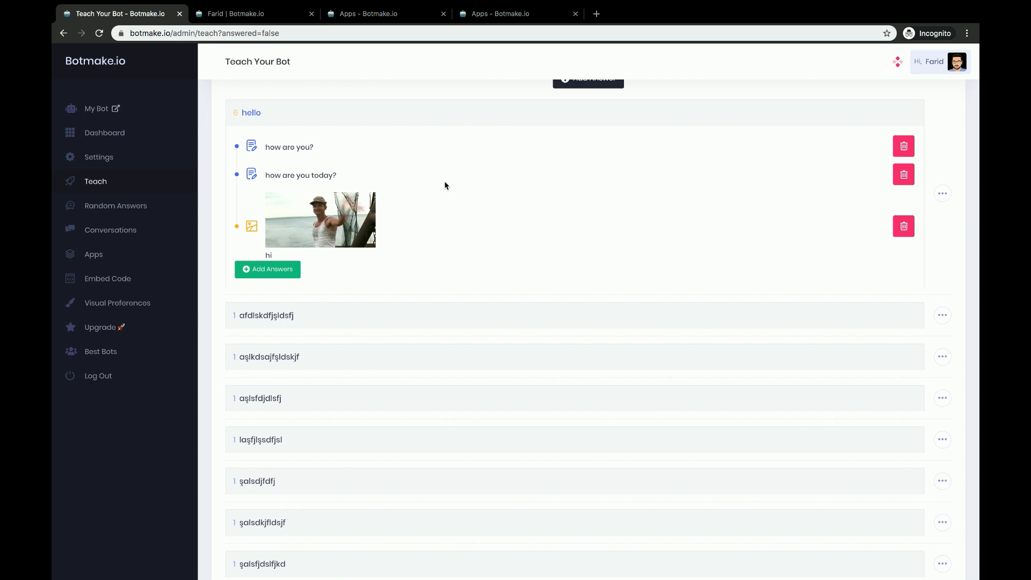
Open the chatbot's page and send "hello" to test the taught answers
click(102, 108)
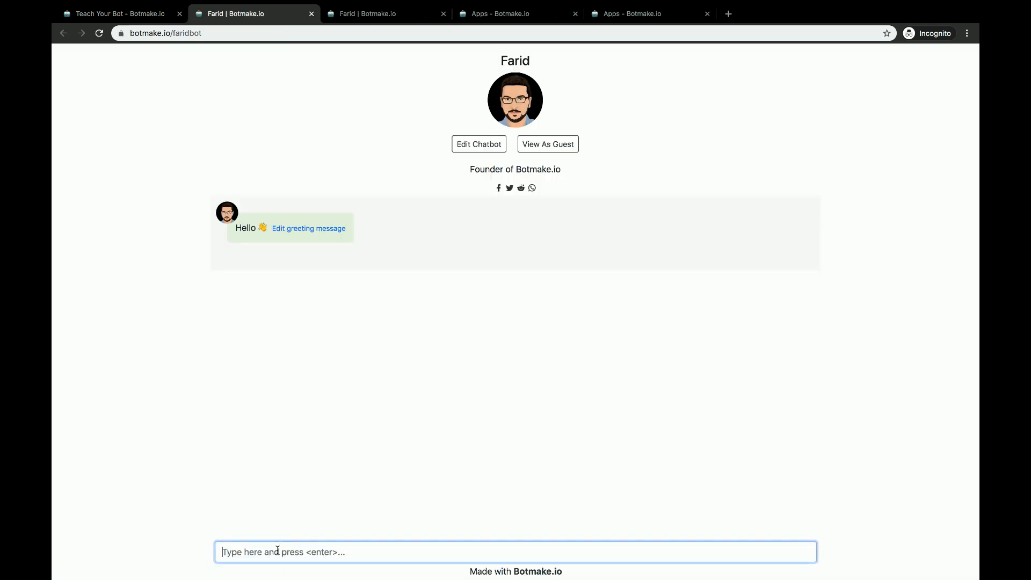
text(hello)
key(Return)
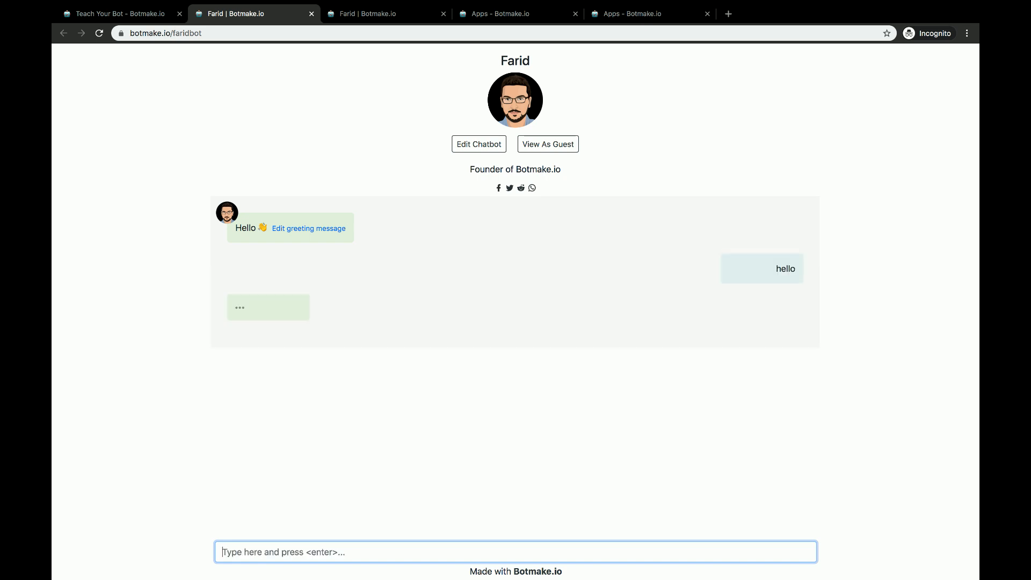
drag(234, 312, 275, 309)
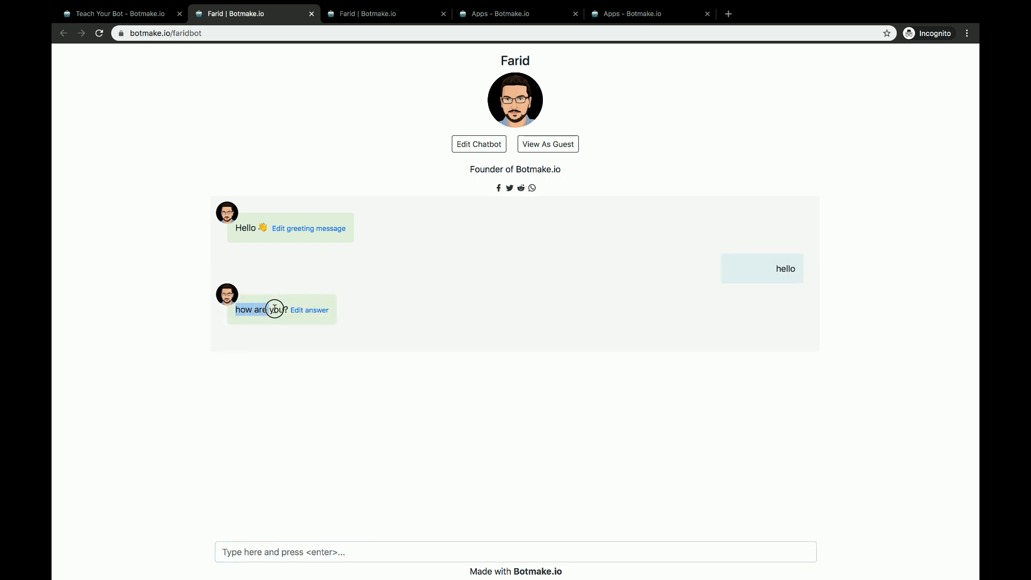
Open the bot's reply for editing and expand "hello" to view its stored answers
click(316, 312)
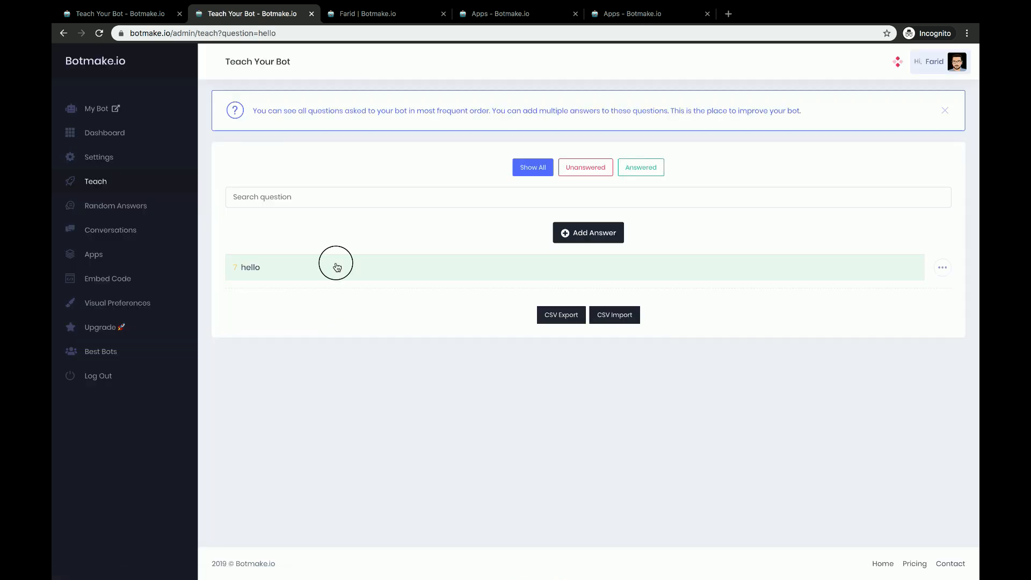
click(336, 267)
click(335, 266)
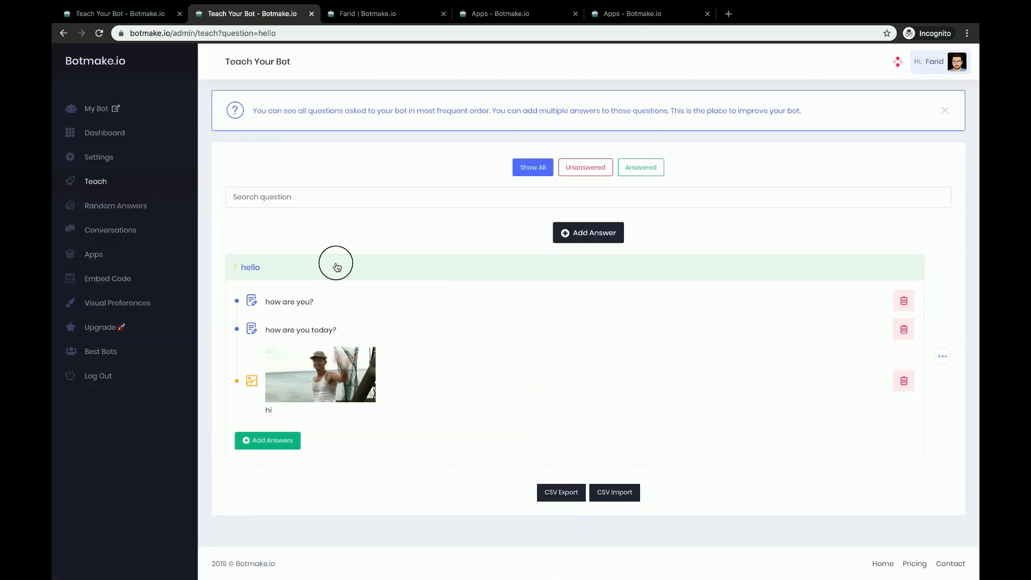
Return to the chatbot's page and send "hello" three times, comparing the replies
scroll(337, 266, left, 5)
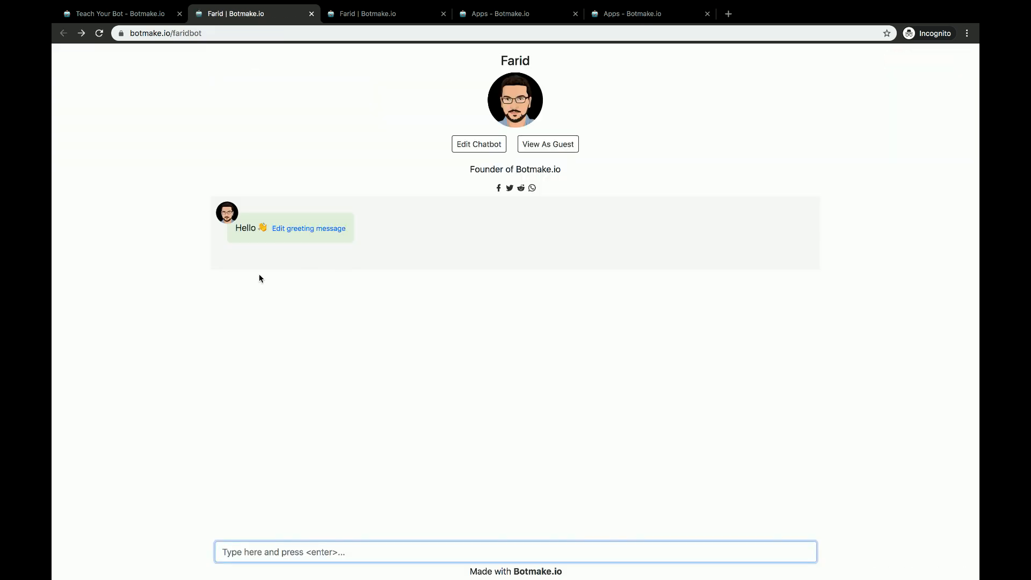
text(hell)
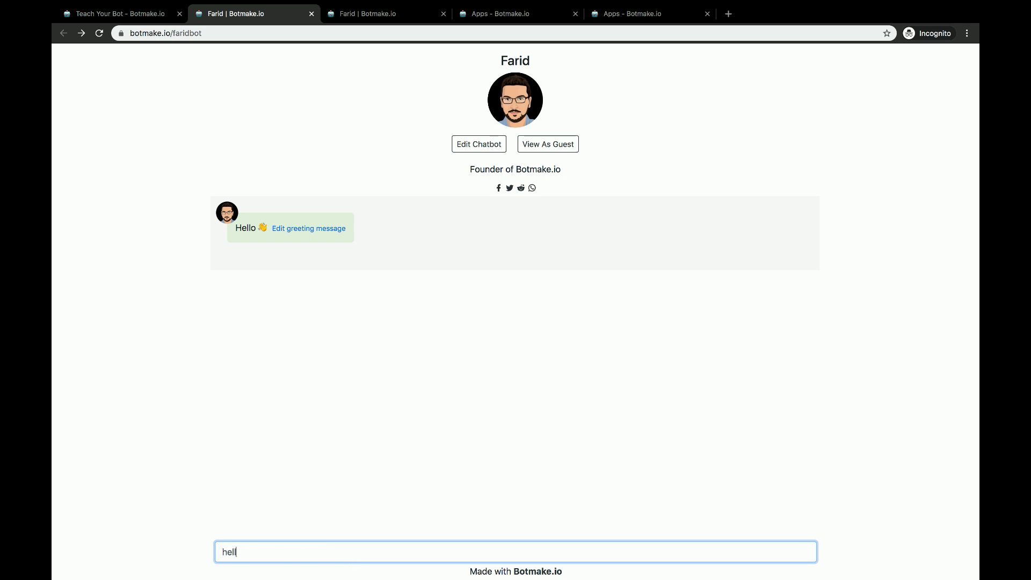
text(o)
key(Return)
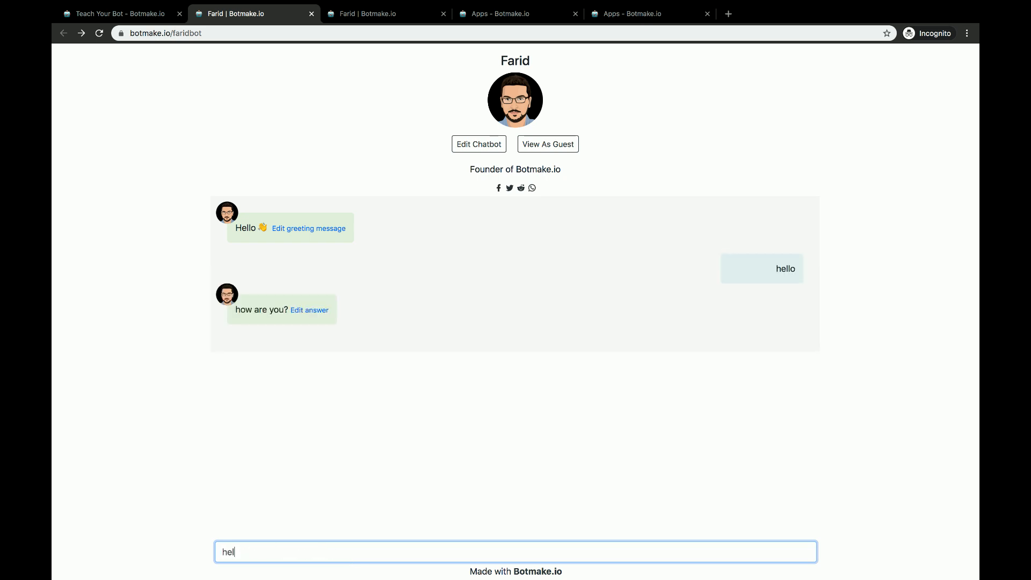
text(hello)
key(Return)
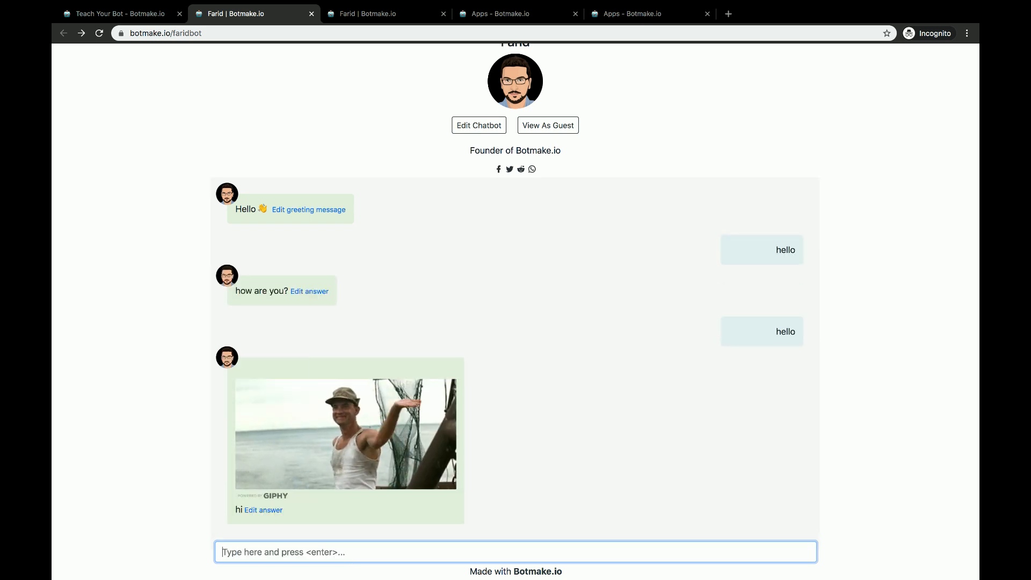
text(hello)
key(Return)
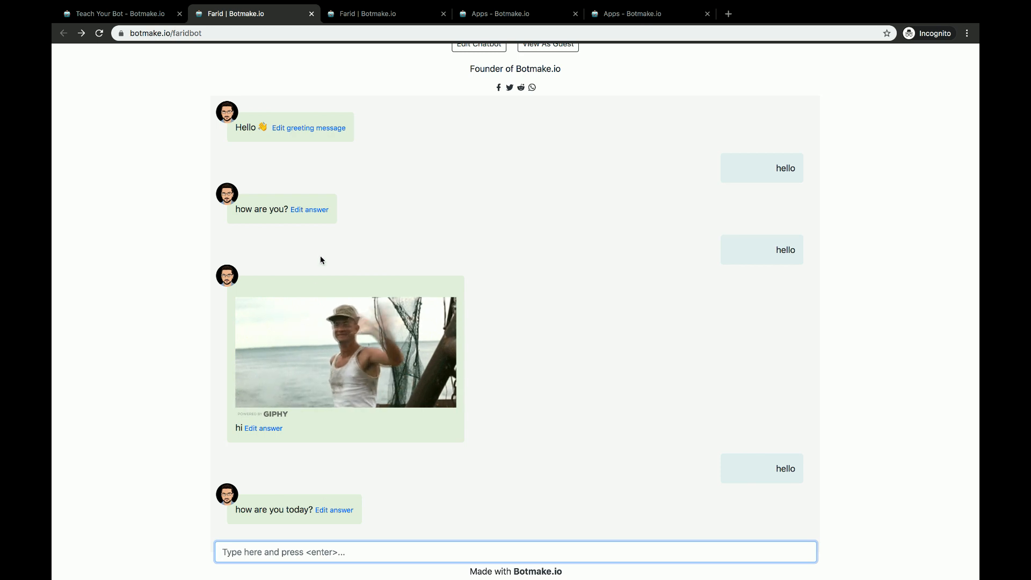
Back on the Teach page, add another Text answer "how are you?" to the question "hello"
click(379, 16)
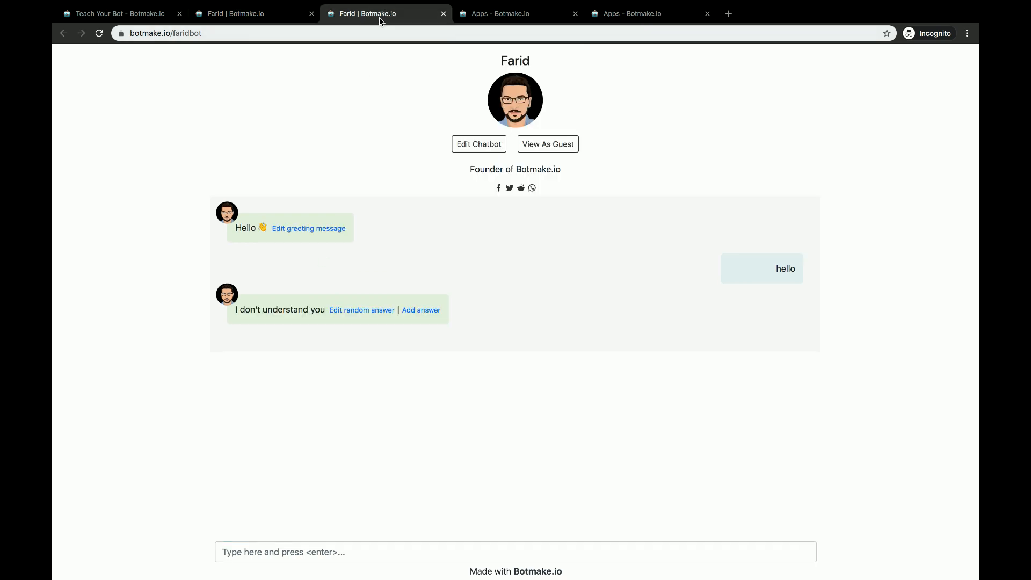
click(126, 15)
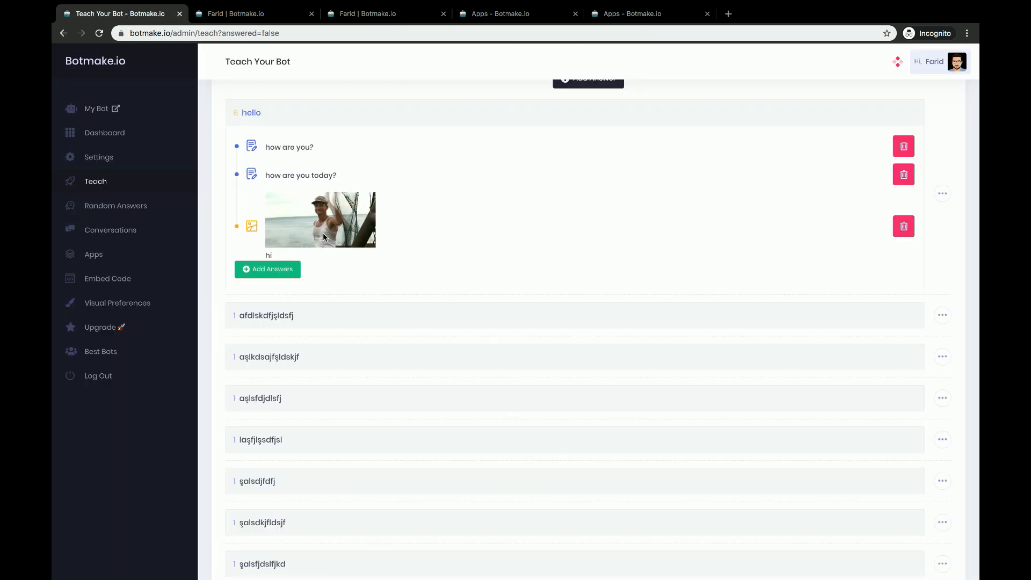
drag(316, 147, 266, 147)
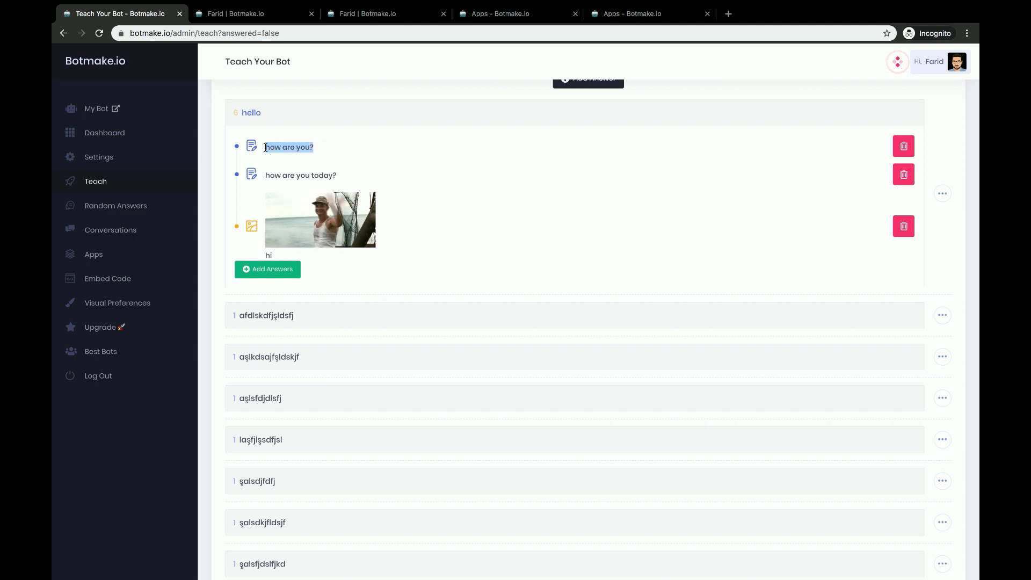
click(274, 272)
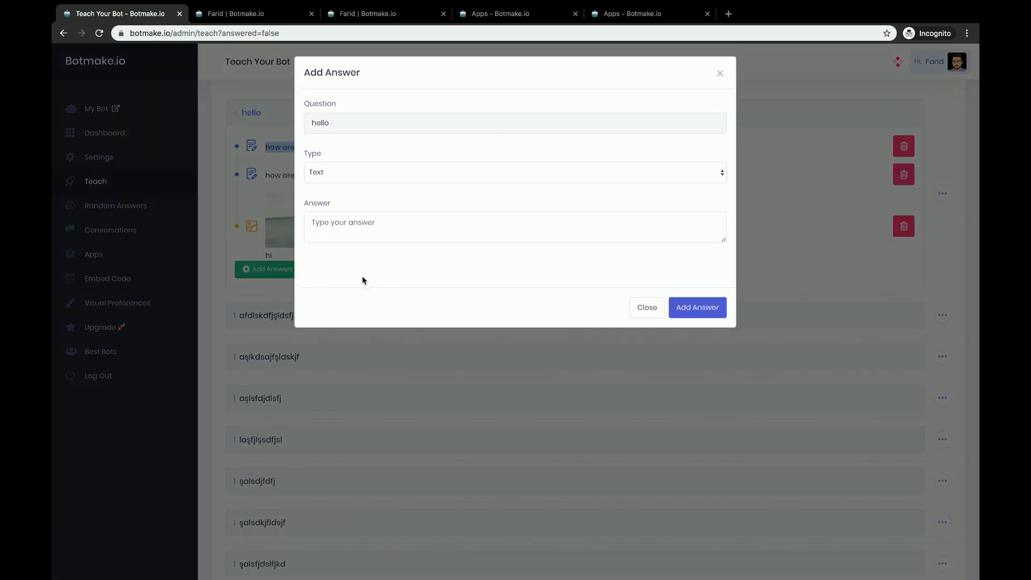
click(368, 227)
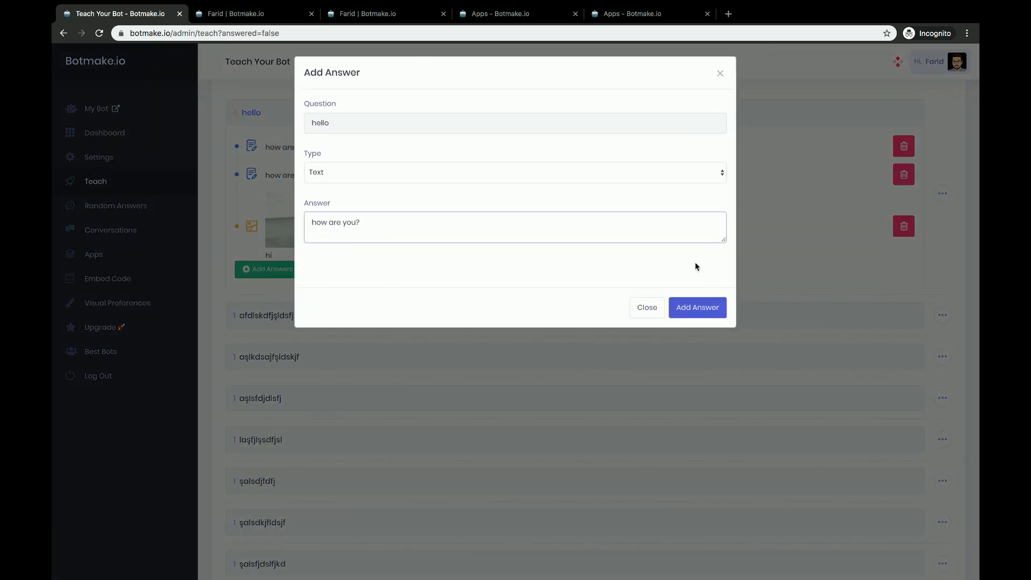
click(706, 305)
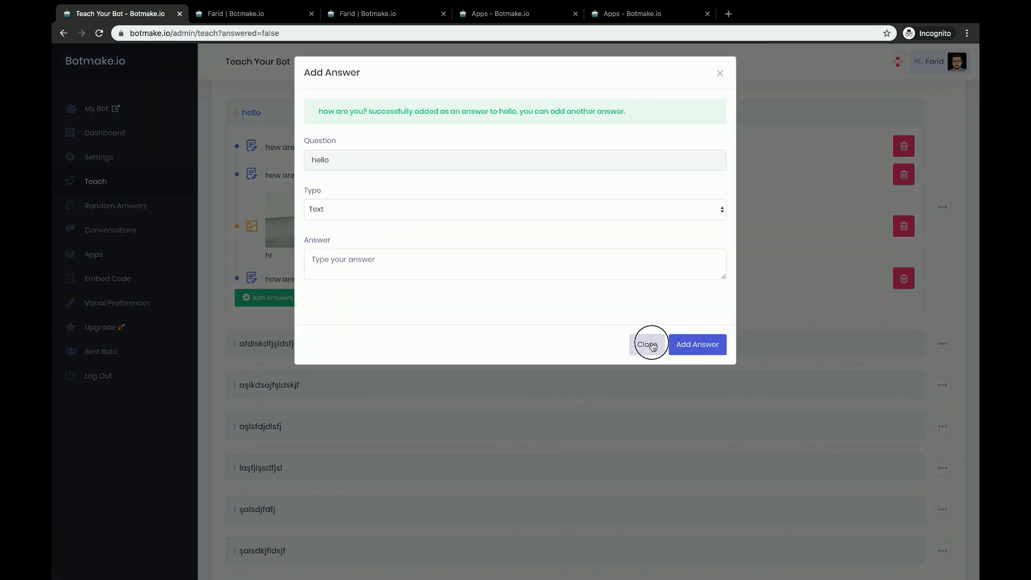
click(652, 346)
drag(319, 279, 264, 280)
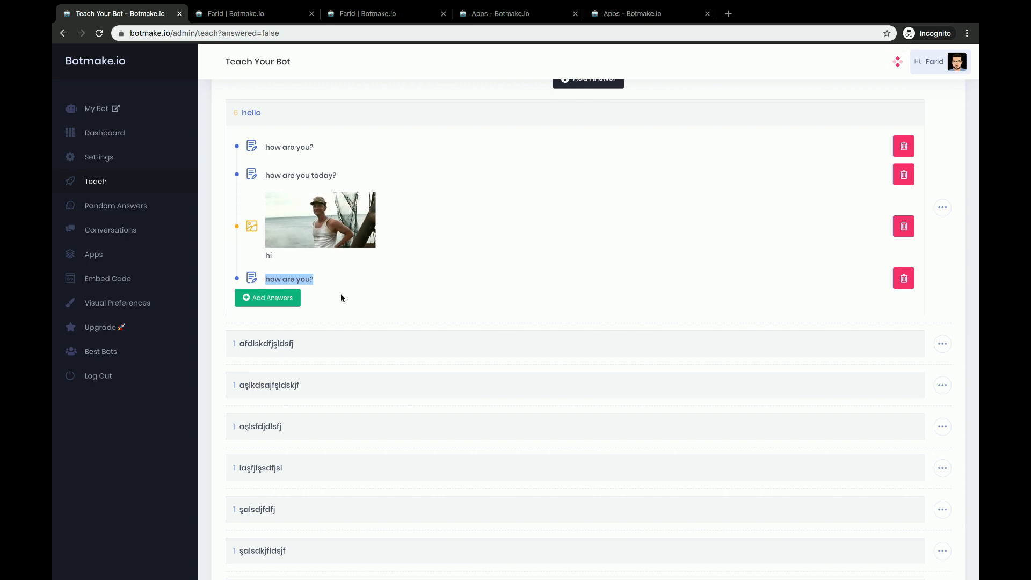
click(437, 289)
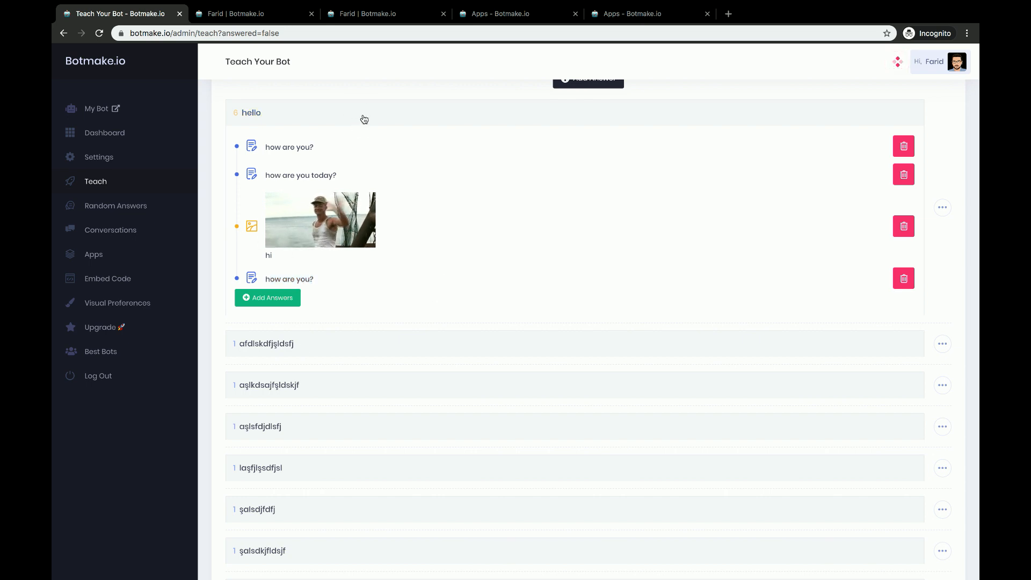
Collapse "hello" and mark the unanswered question "afdlskdfjşldsfj" as a bad word
click(364, 119)
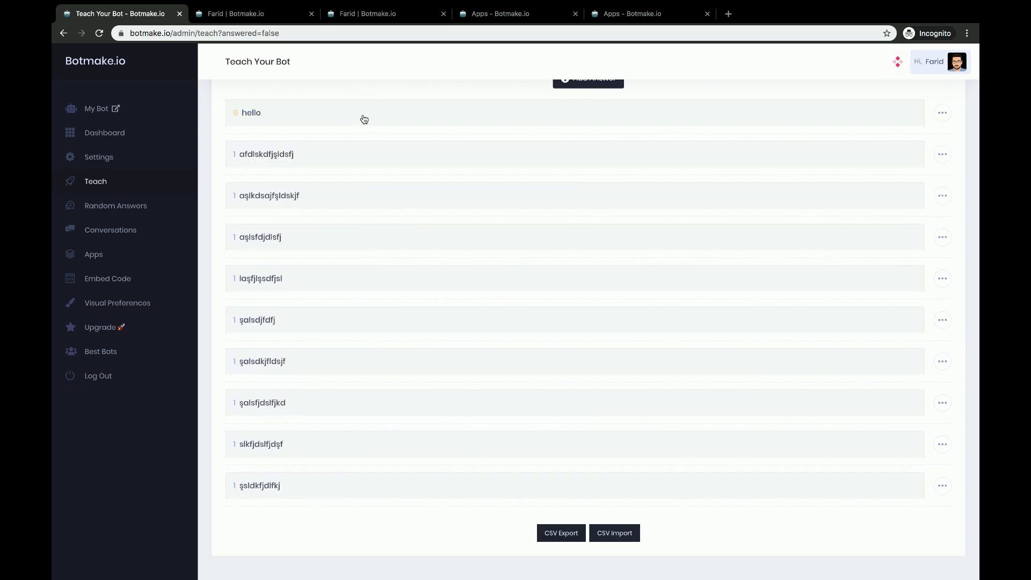
click(237, 160)
click(314, 156)
click(240, 156)
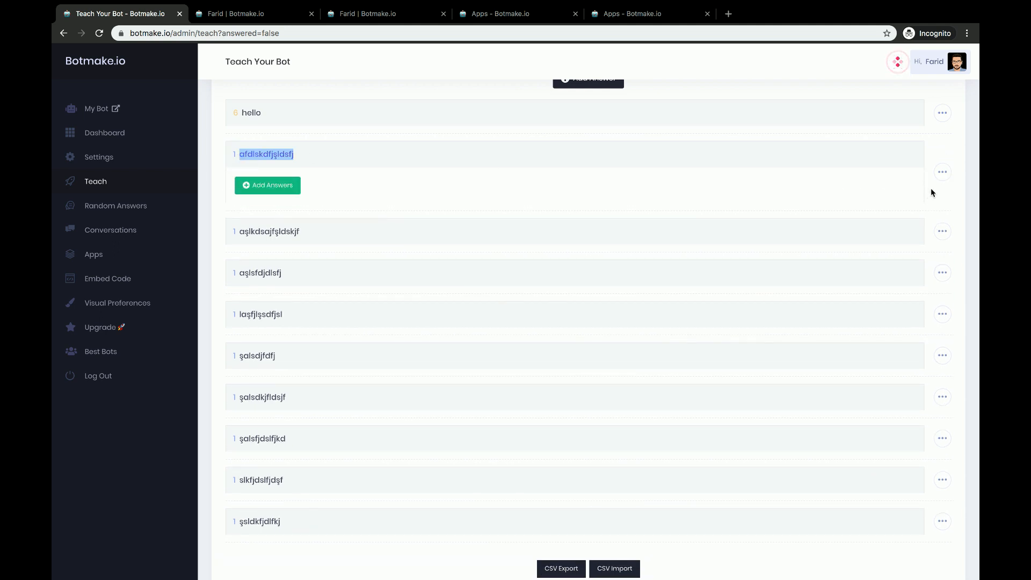
click(944, 174)
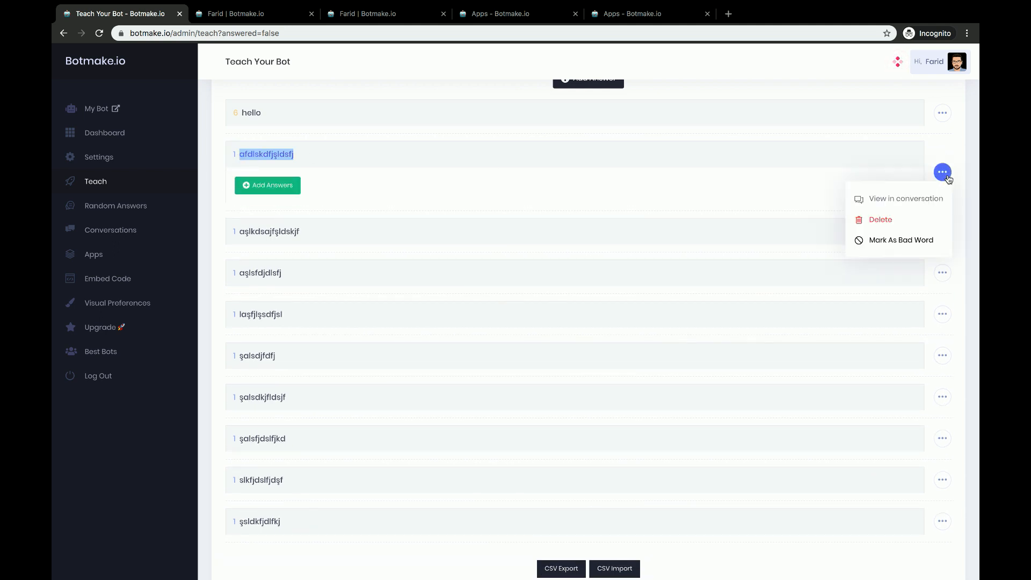
click(902, 241)
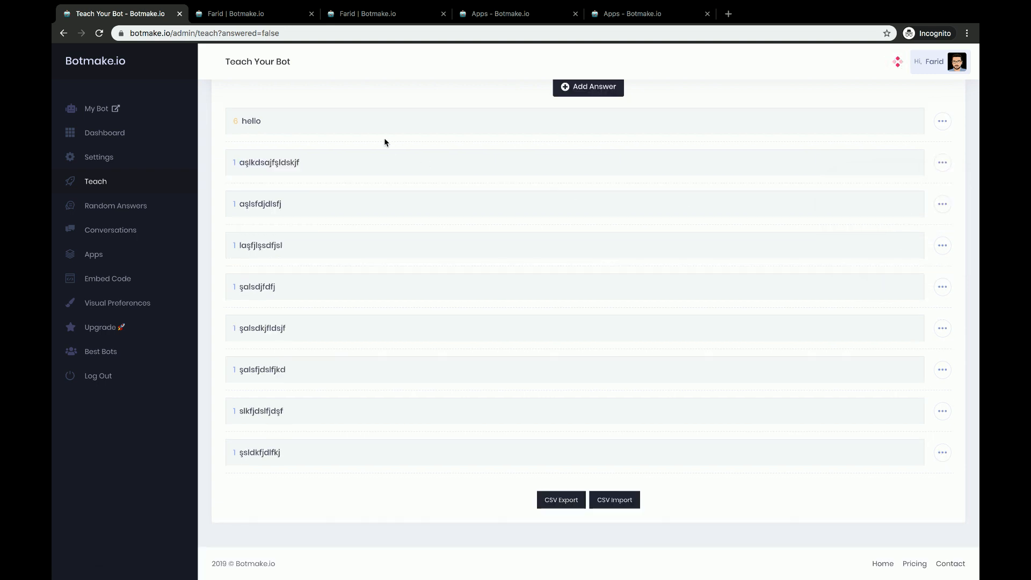
Switch to the chatbot's page, send "afdlskdfjşldsfj" and highlight the bot's reply to the bad word
scroll(385, 143, up, 5)
click(243, 14)
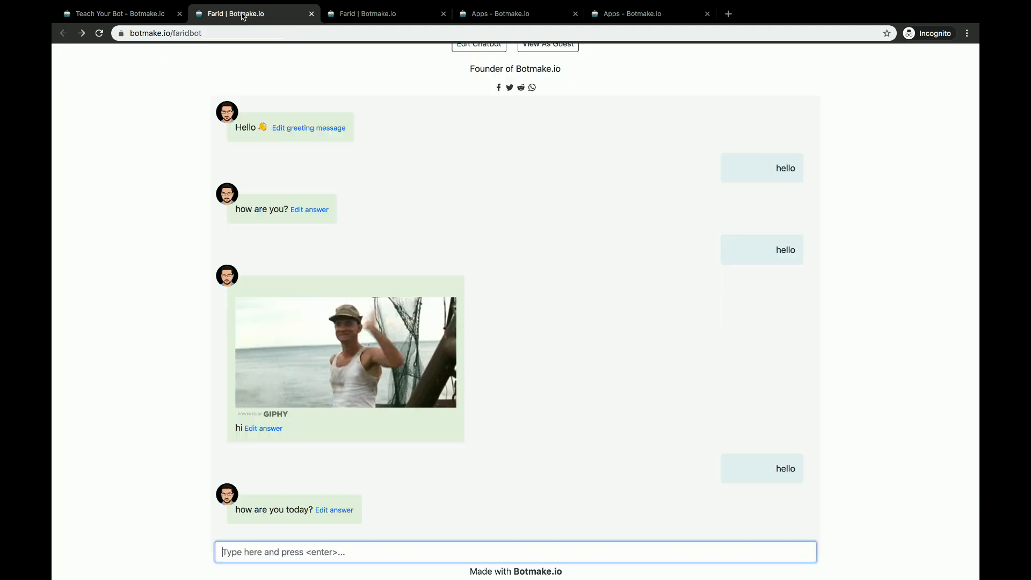
text(afdlskdfjşldsfj)
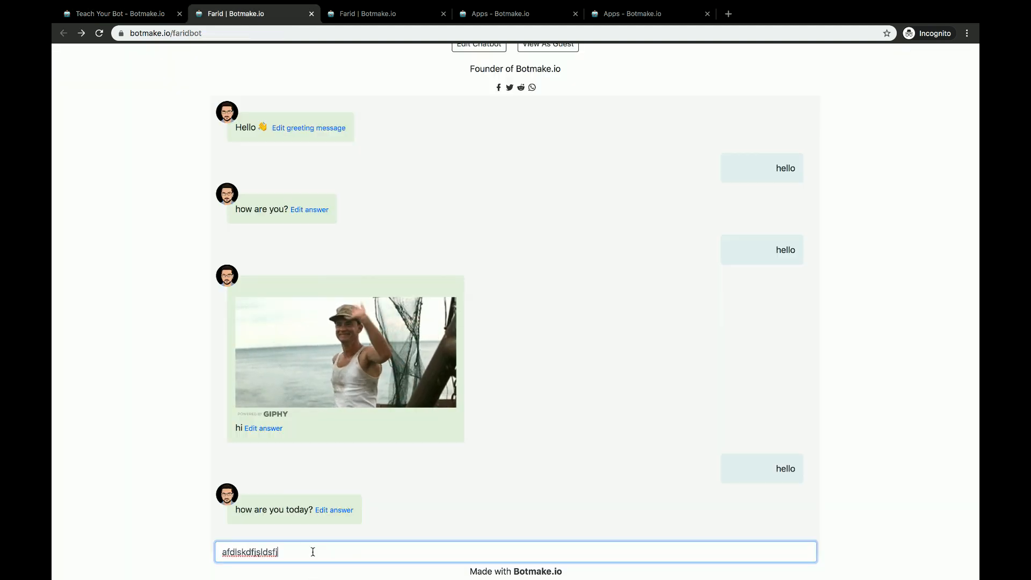
key(Return)
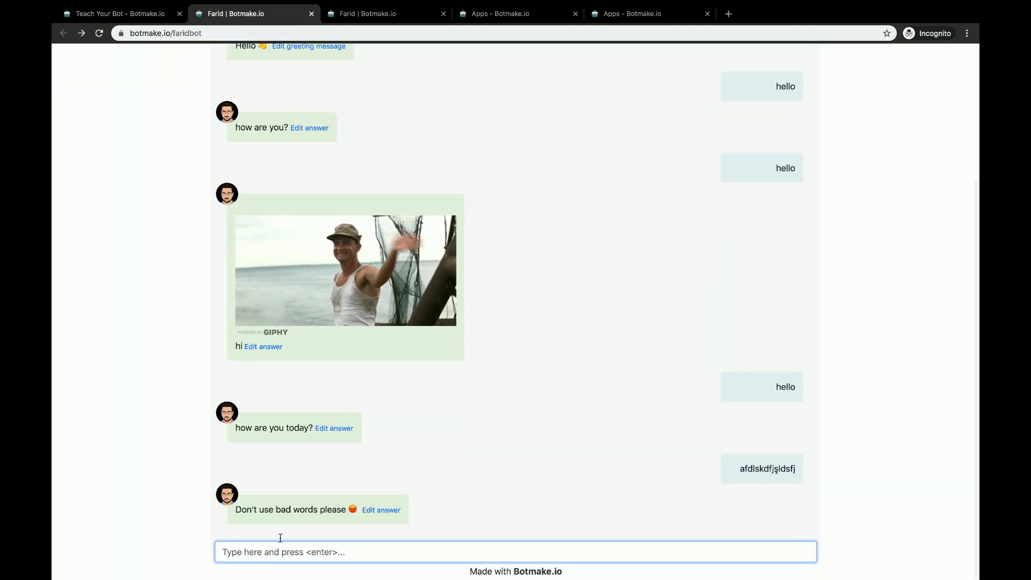
drag(236, 509, 360, 509)
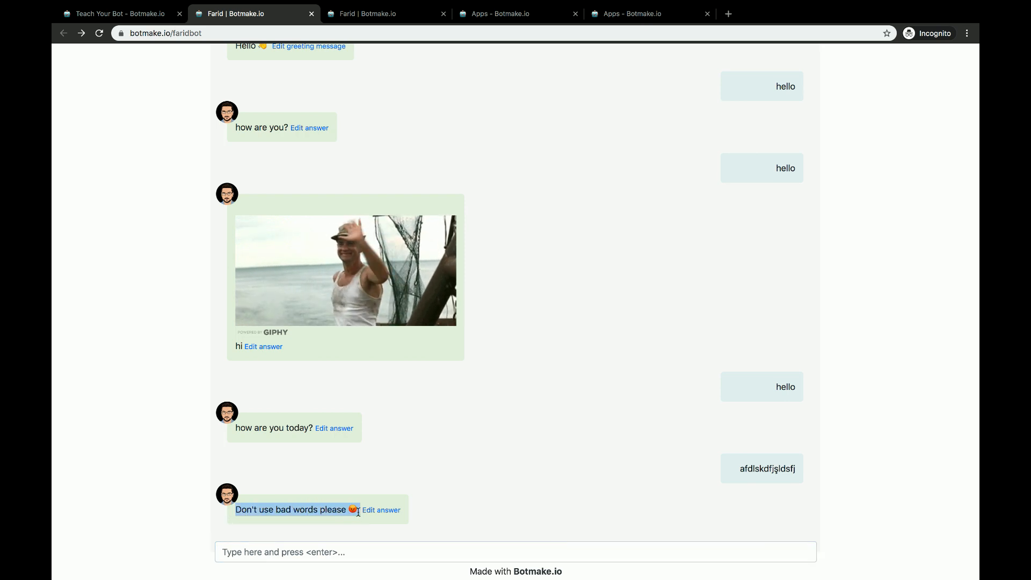
triple_click(311, 511)
click(311, 510)
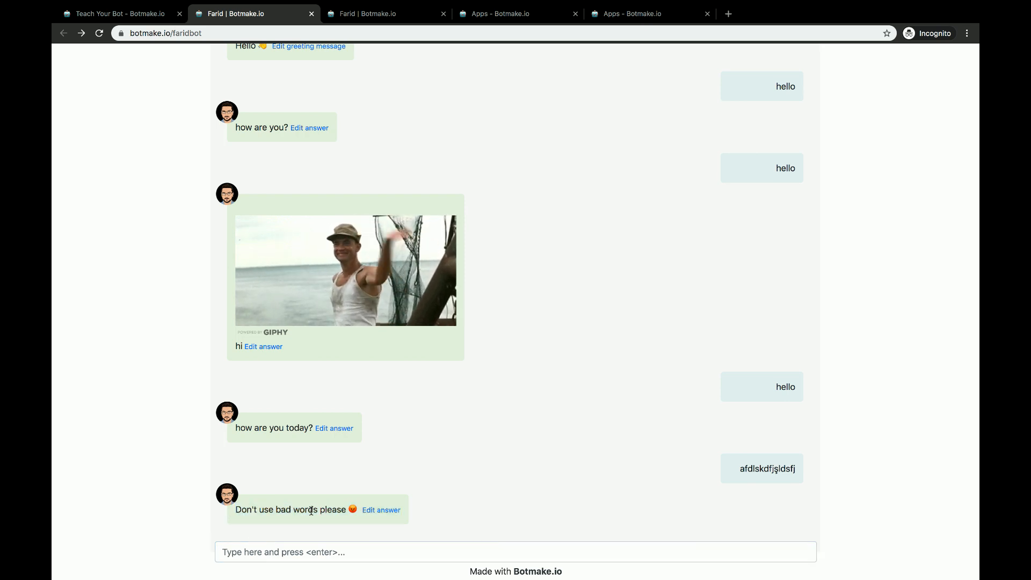
Return to the admin area and view the Answer to Bad Words message in the bot's Settings
click(125, 15)
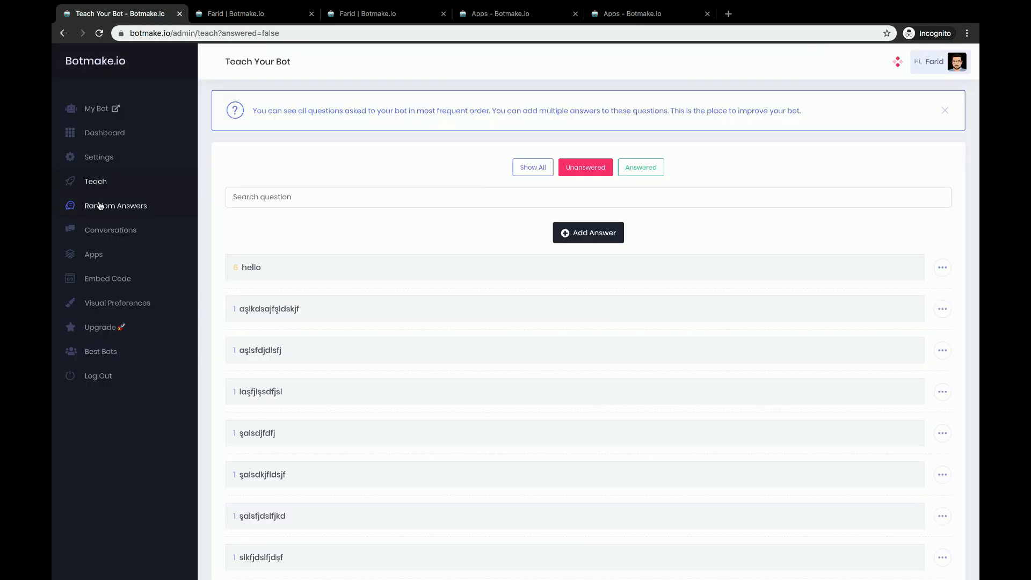
click(101, 157)
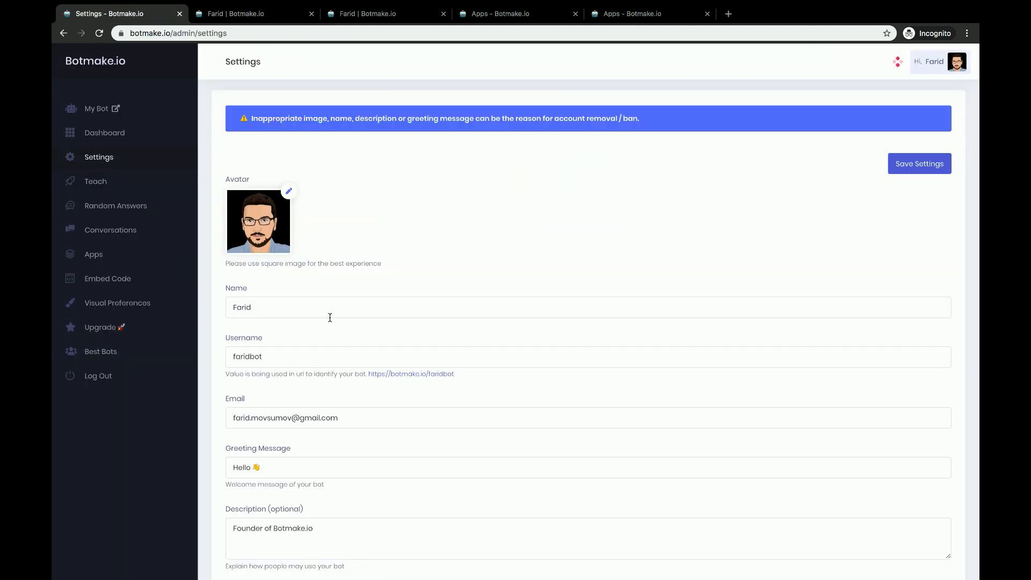
scroll(329, 317, down, 8)
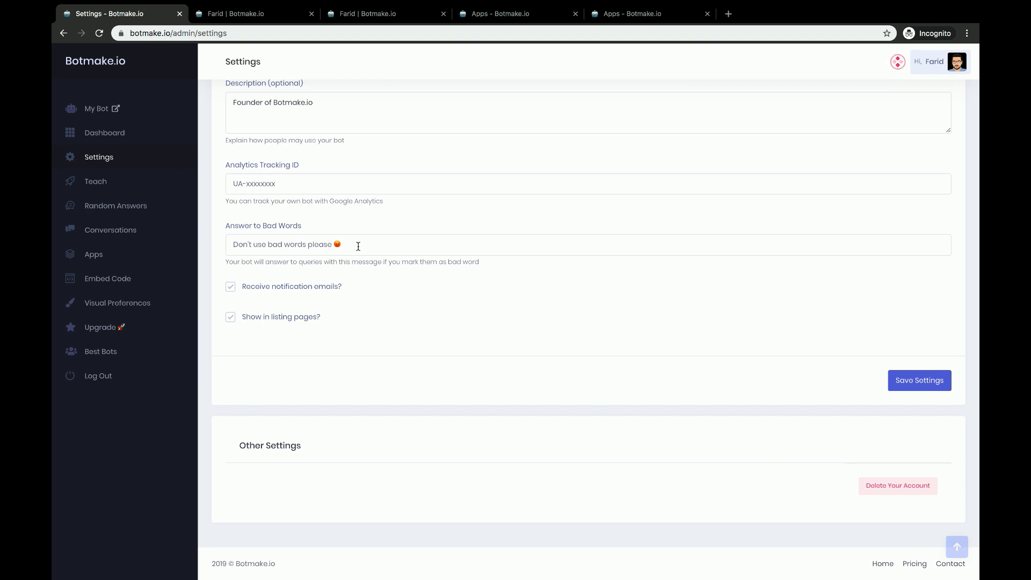
click(267, 247)
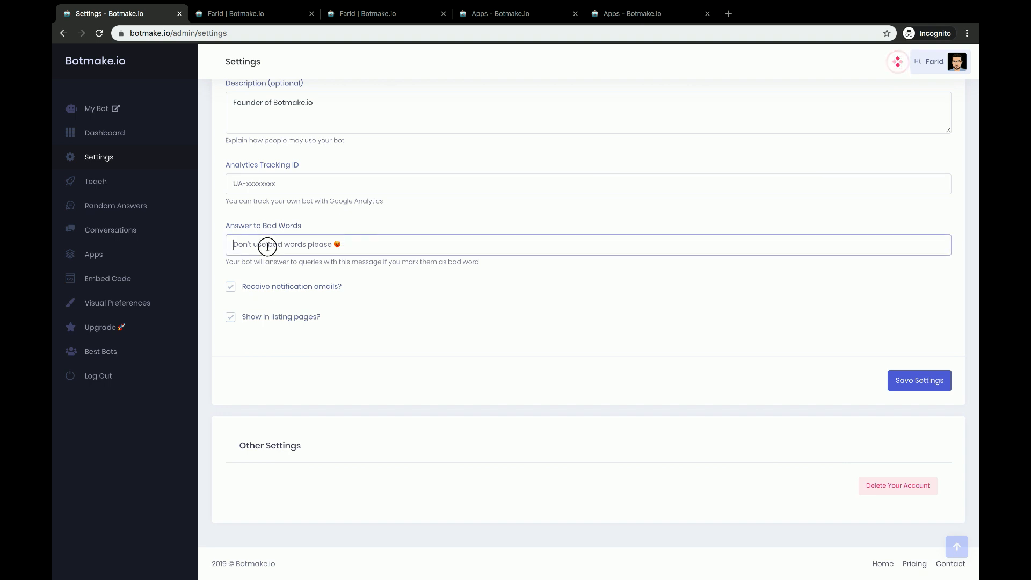
click(209, 282)
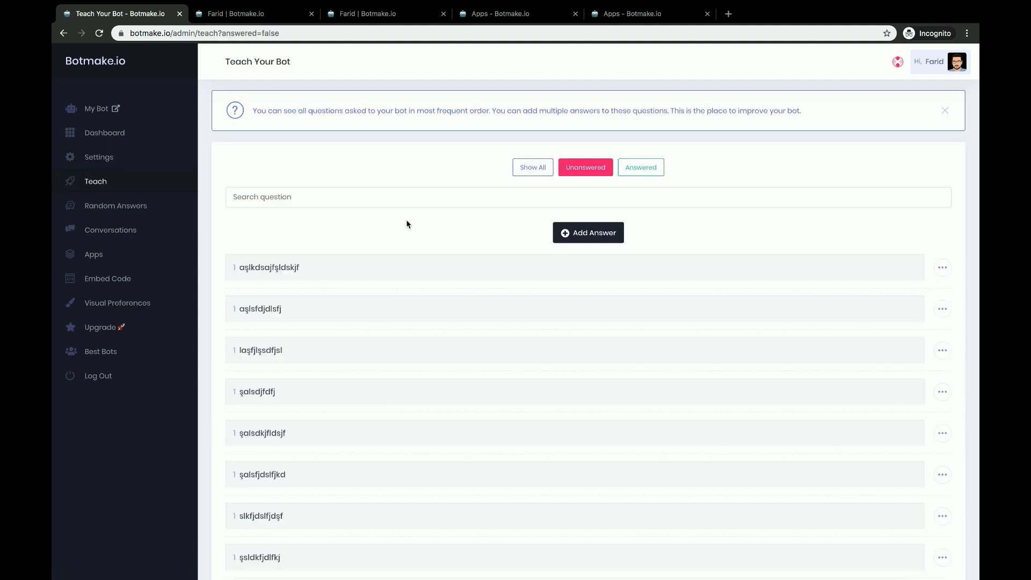
Look through the list of unanswered questions on the Teach page
scroll(277, 283, down, 3)
scroll(277, 283, up, 3)
scroll(311, 293, down, 2)
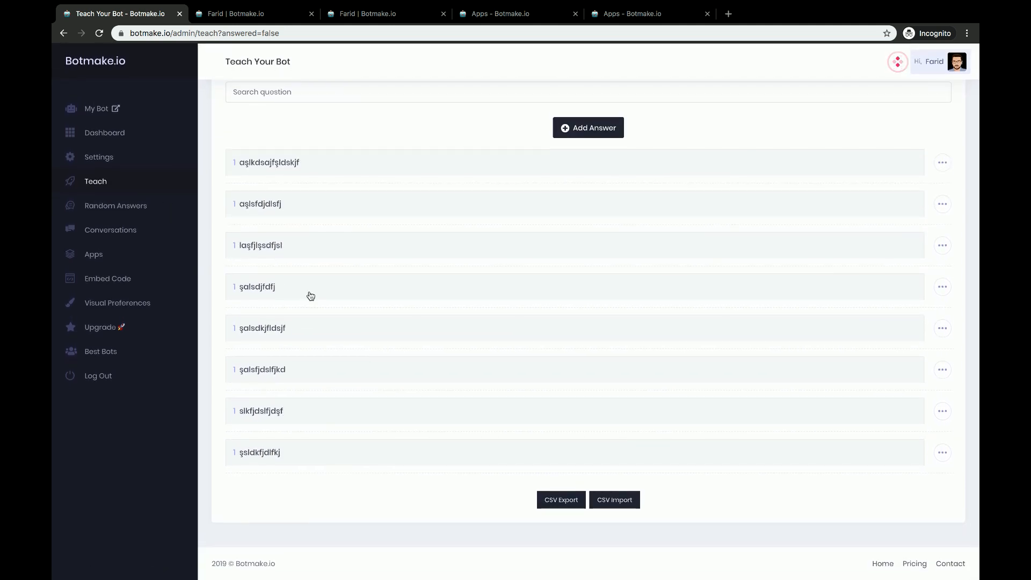
scroll(311, 294, up, 3)
scroll(310, 294, down, 3)
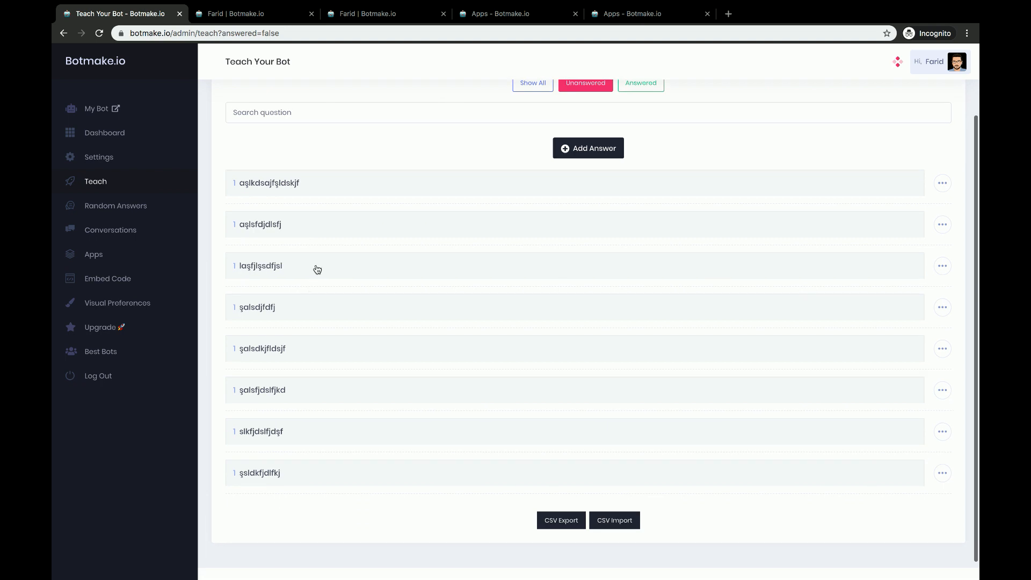
scroll(349, 252, up, 1)
scroll(387, 232, up, 1)
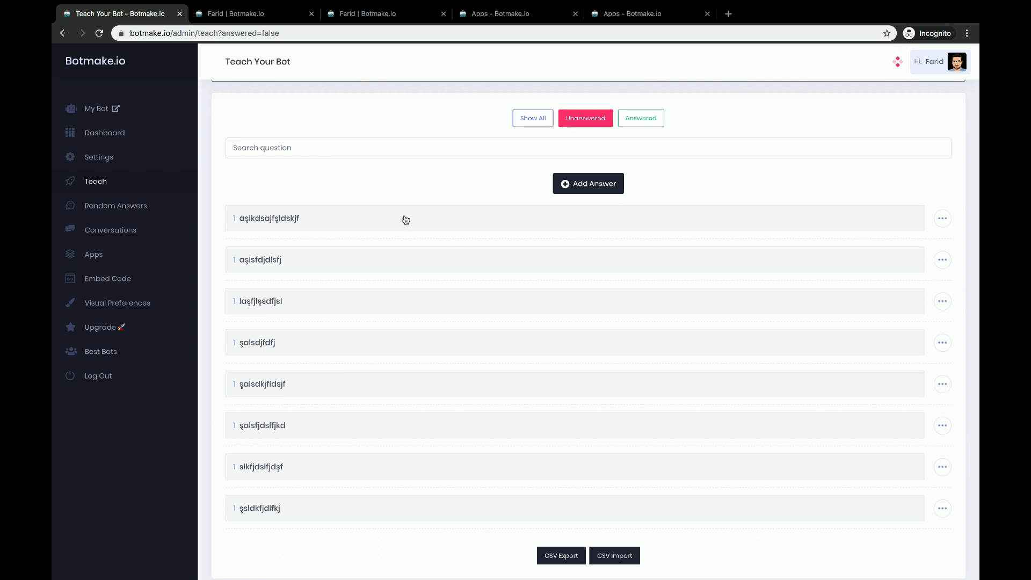
scroll(262, 211, down, 2)
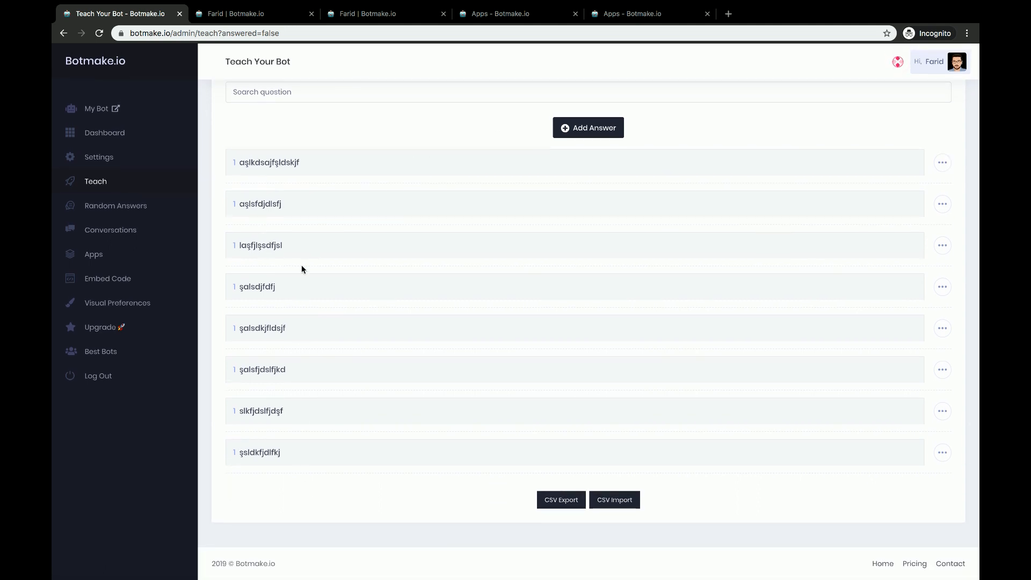
scroll(308, 266, up, 3)
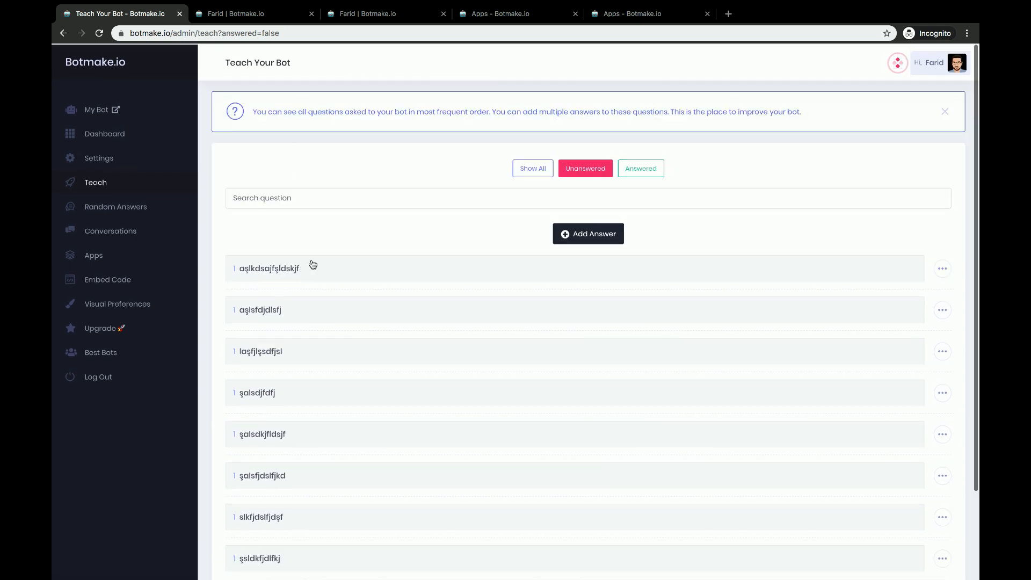
Filter the Teach list to answered questions, then expand and collapse "hello"
click(648, 172)
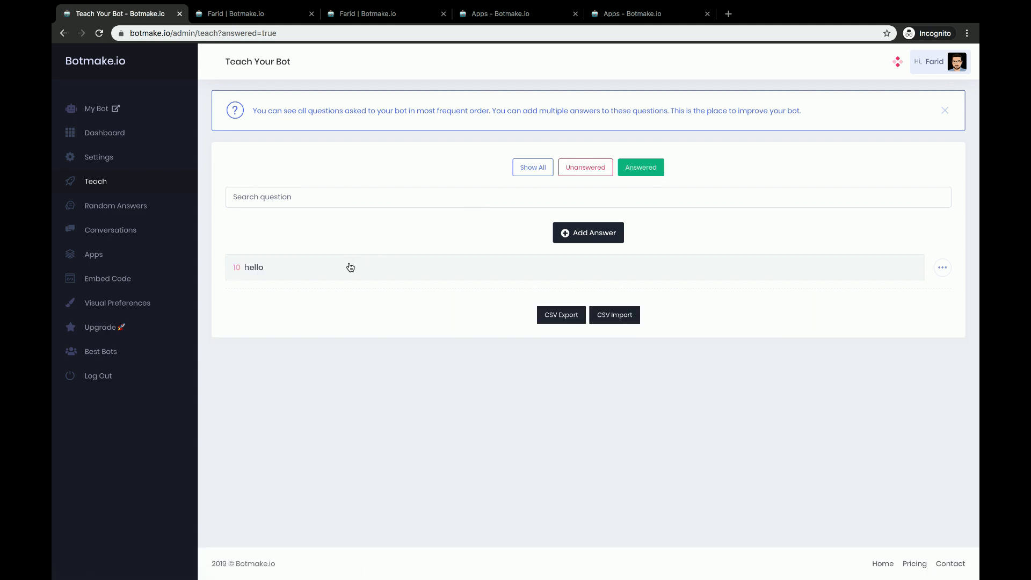
click(350, 267)
click(347, 266)
Show all questions on the Teach page and review how answered, unanswered and bad-word entries are coloured
click(534, 171)
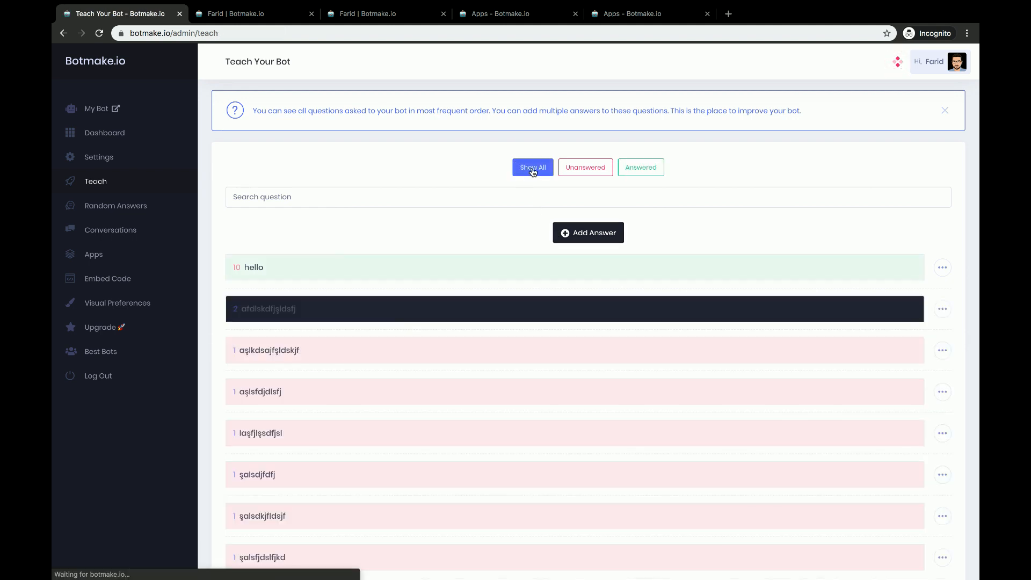
scroll(250, 310, down, 4)
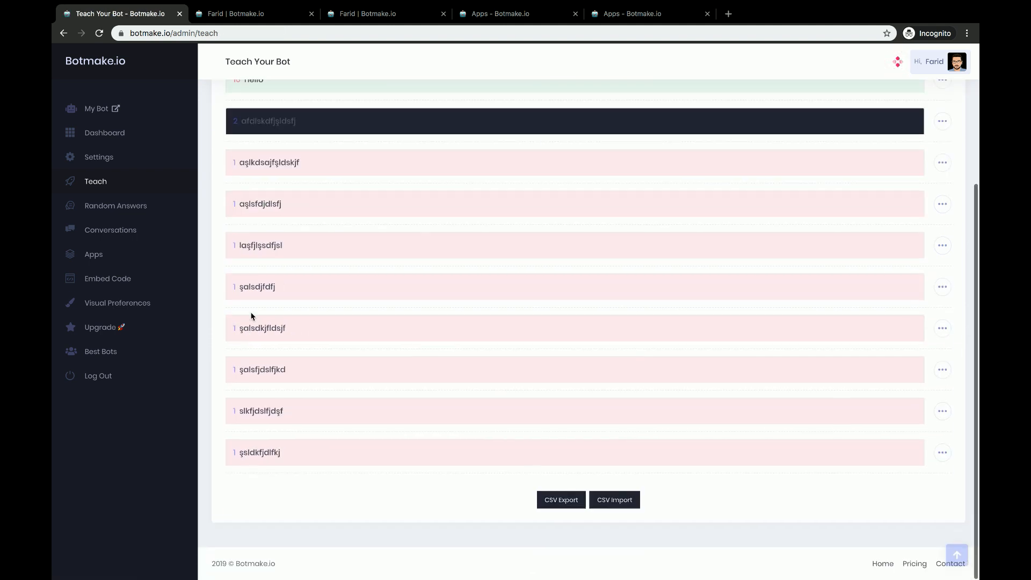
scroll(253, 313, up, 4)
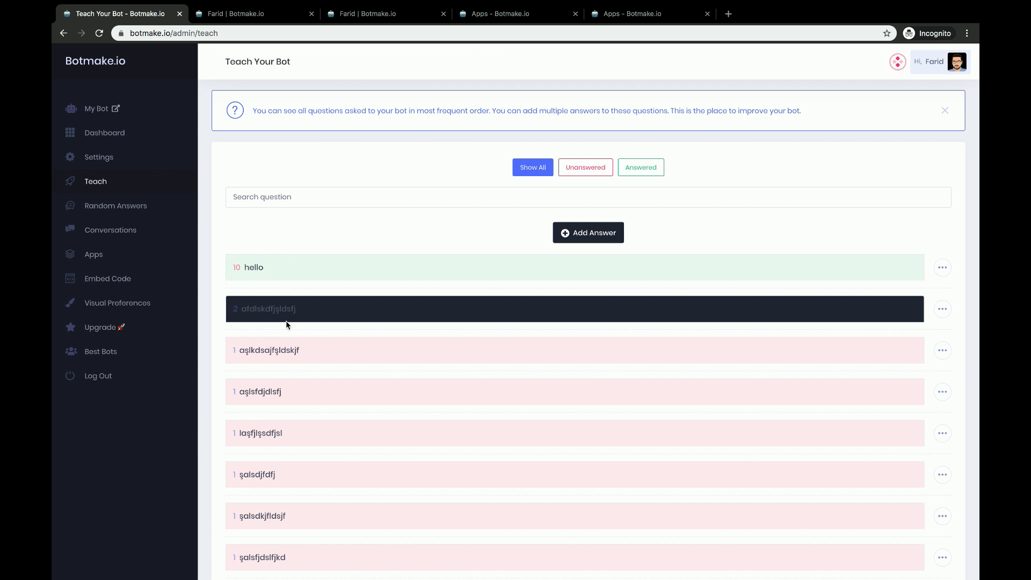
scroll(280, 320, down, 3)
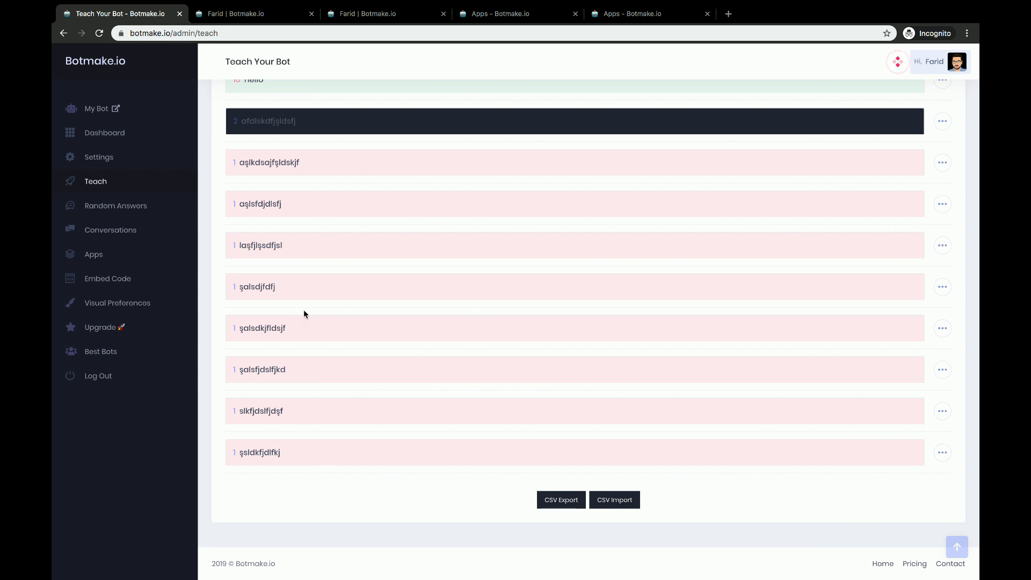
scroll(333, 156, up, 3)
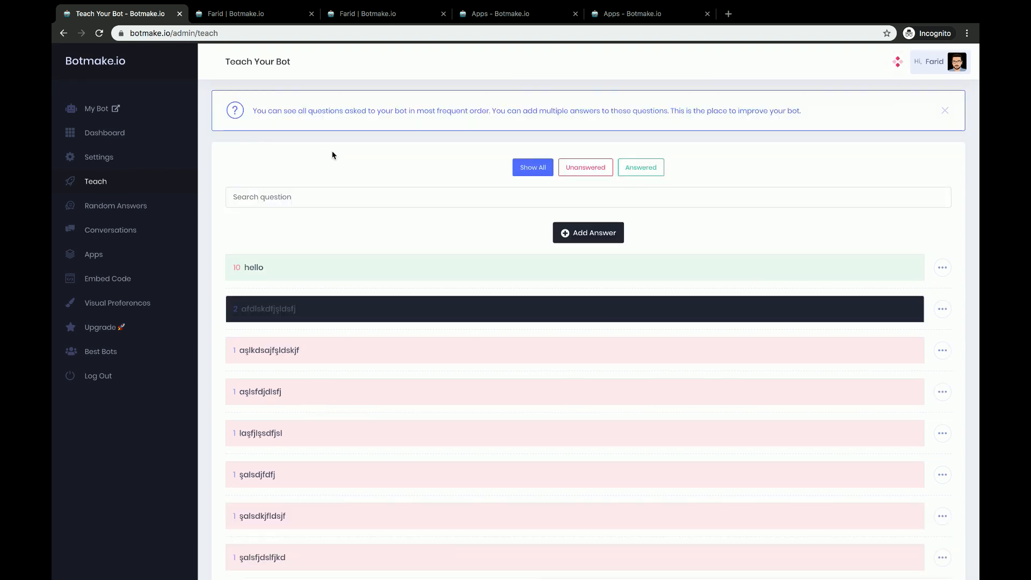
Filter the list to unanswered questions, then expand and collapse "aşlkdsajfşldskjf"
click(589, 170)
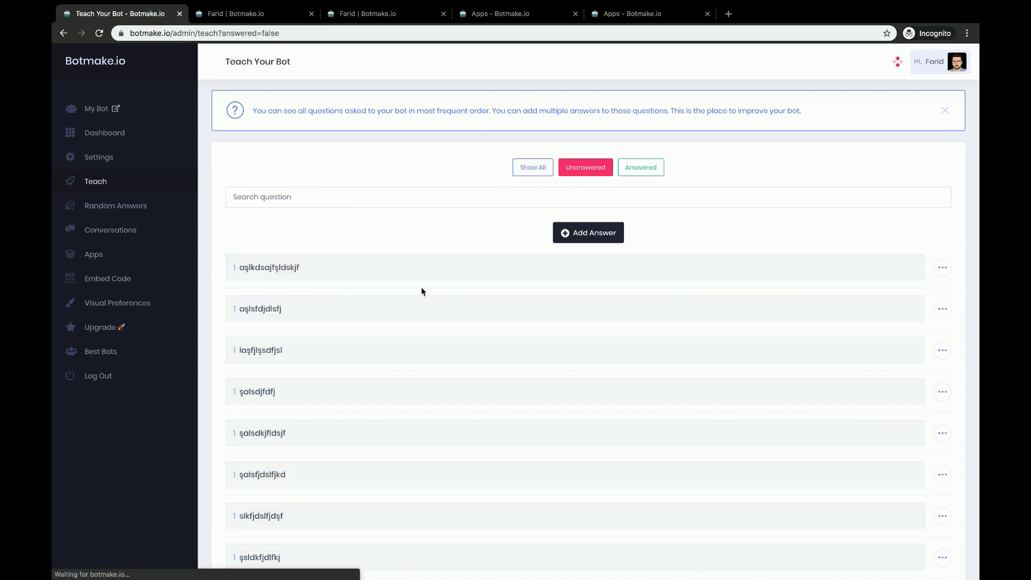
click(362, 273)
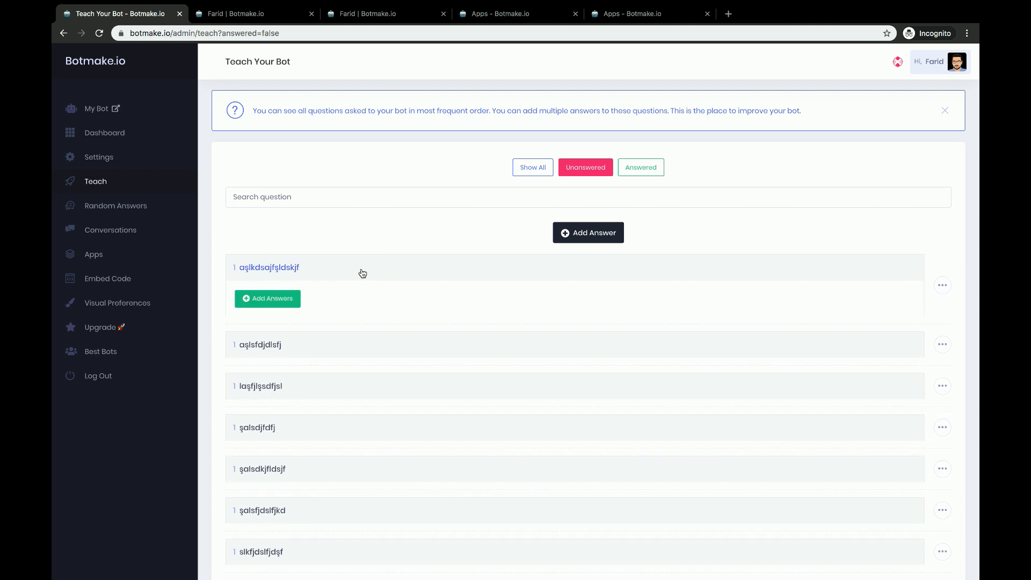
click(363, 273)
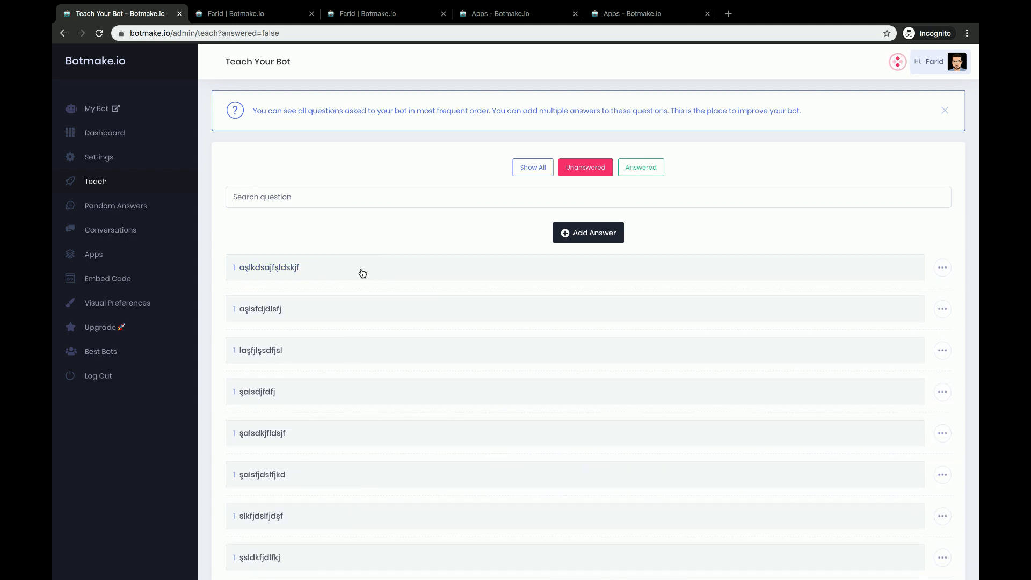
Search the questions for "hello", then expand the matching question to view its answers and collapse it
click(347, 199)
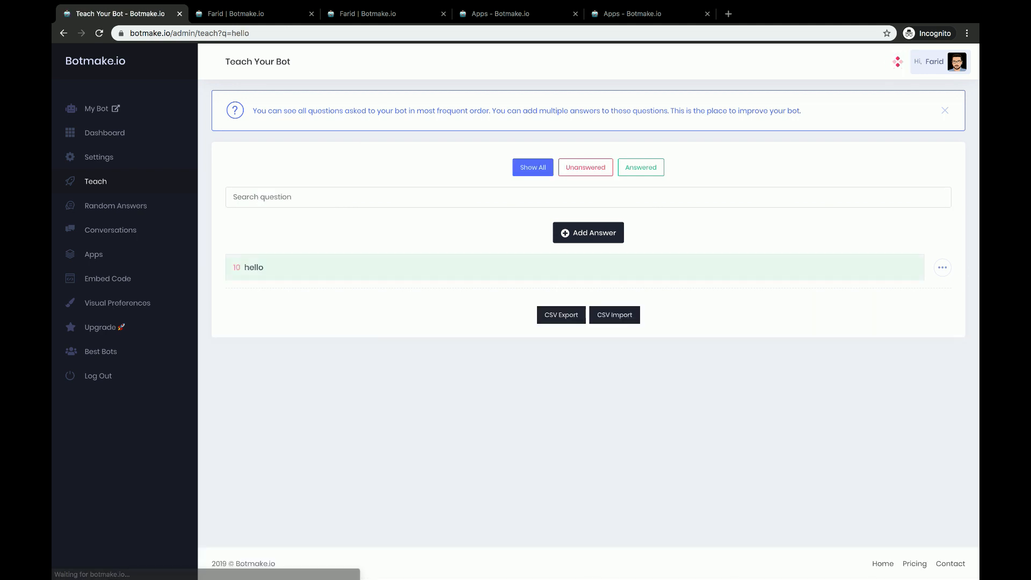
click(358, 275)
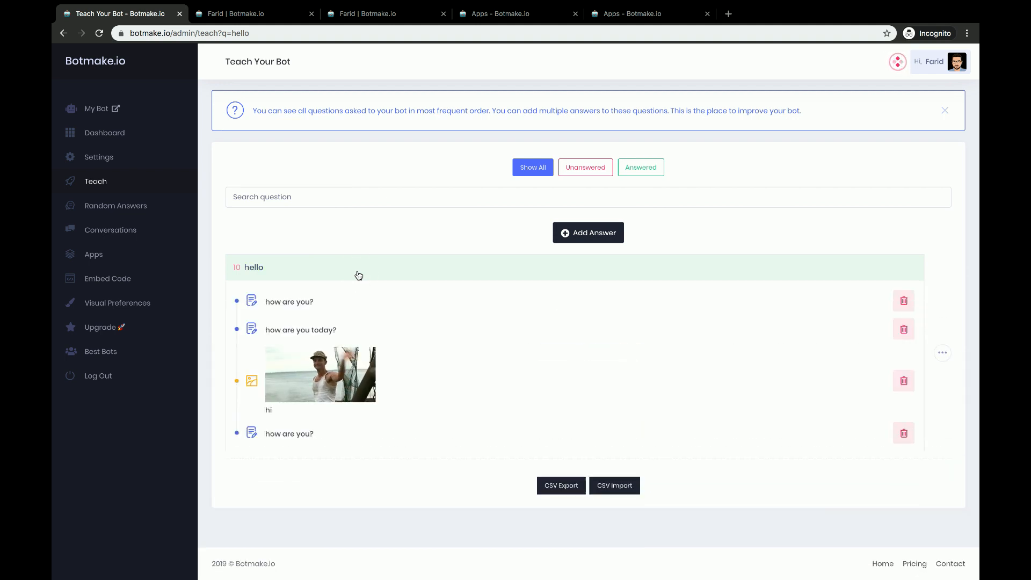
click(358, 276)
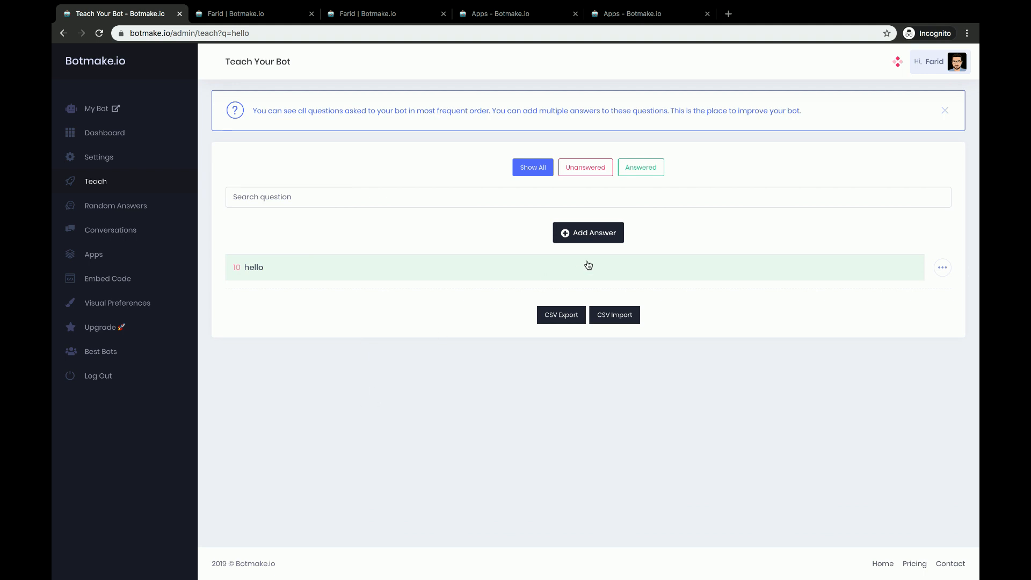
Add the text answer "I am fine thank you :)" to the question "how are you?" and close the form
click(586, 233)
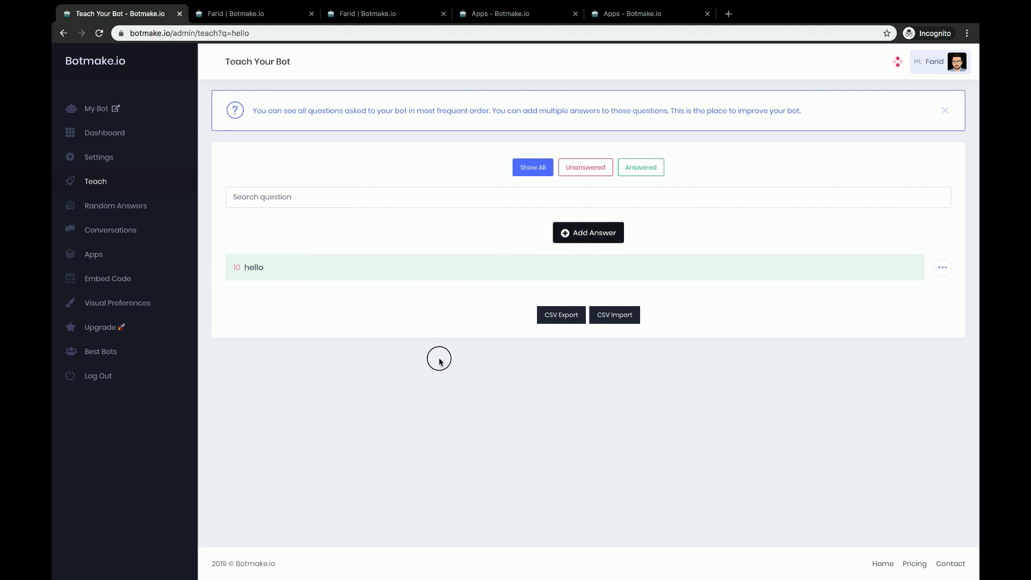
click(593, 232)
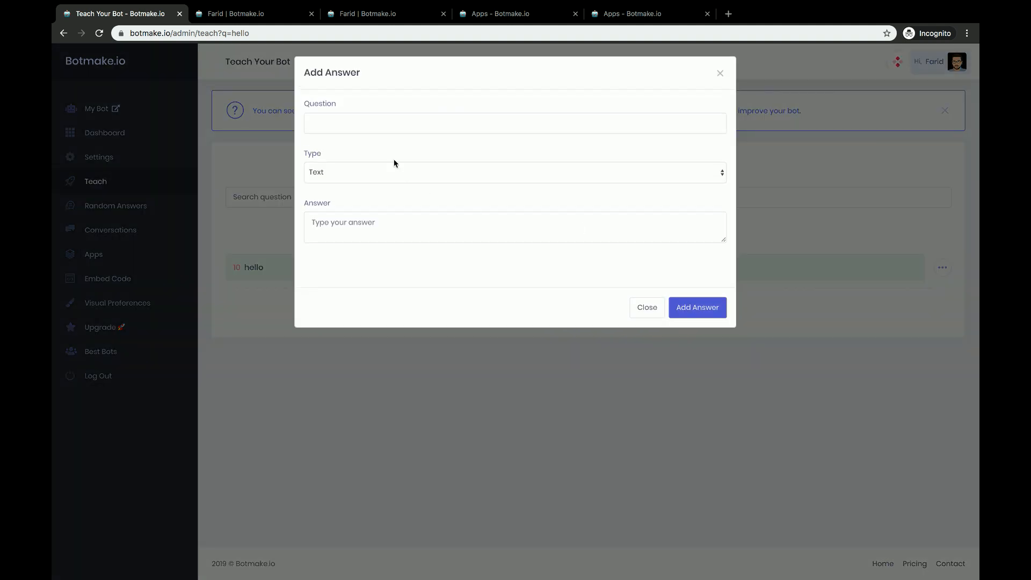
click(358, 130)
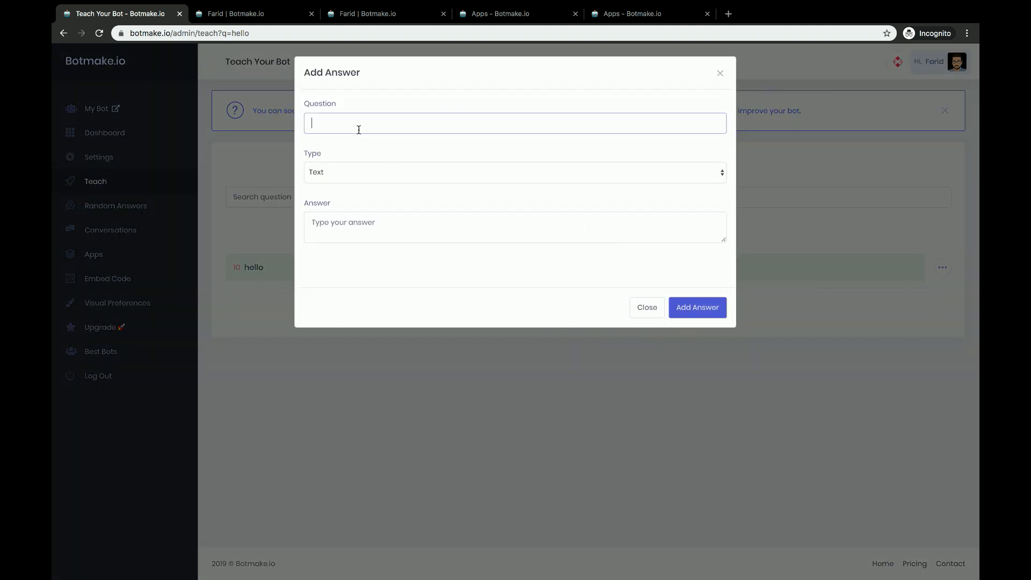
text(how are you?)
click(344, 170)
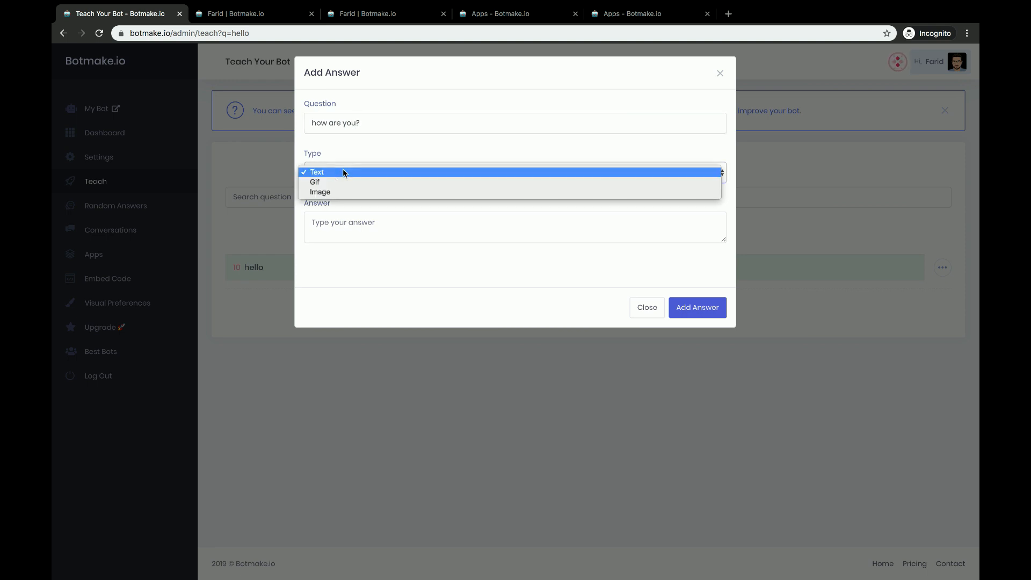
click(343, 172)
click(337, 233)
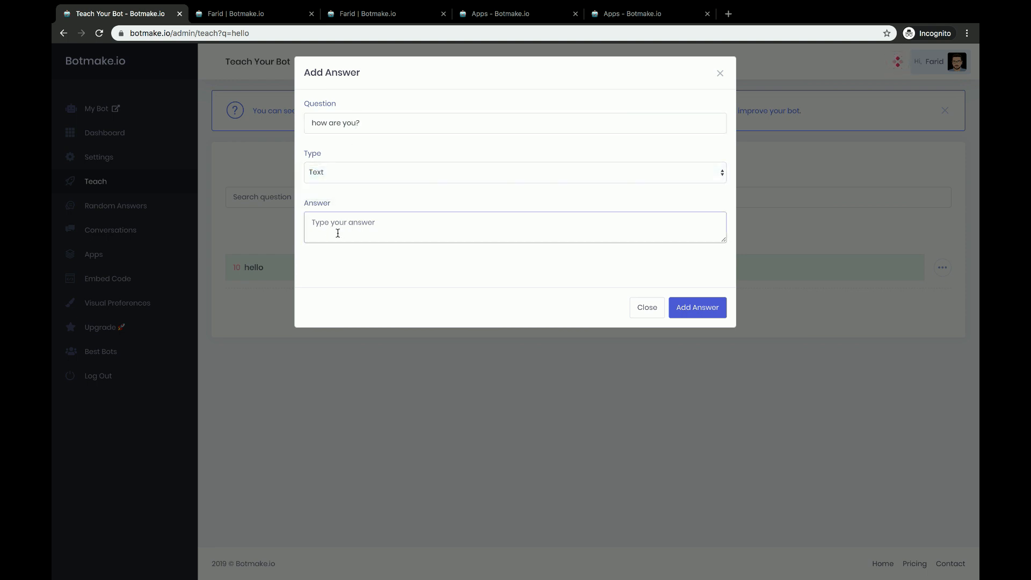
text(I am fine thank you :))
click(707, 308)
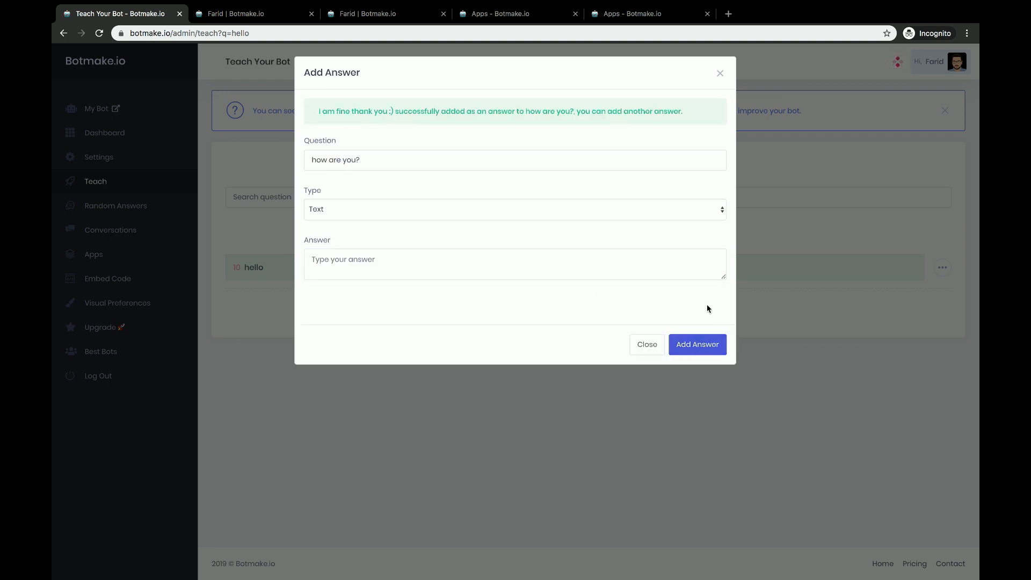
click(648, 346)
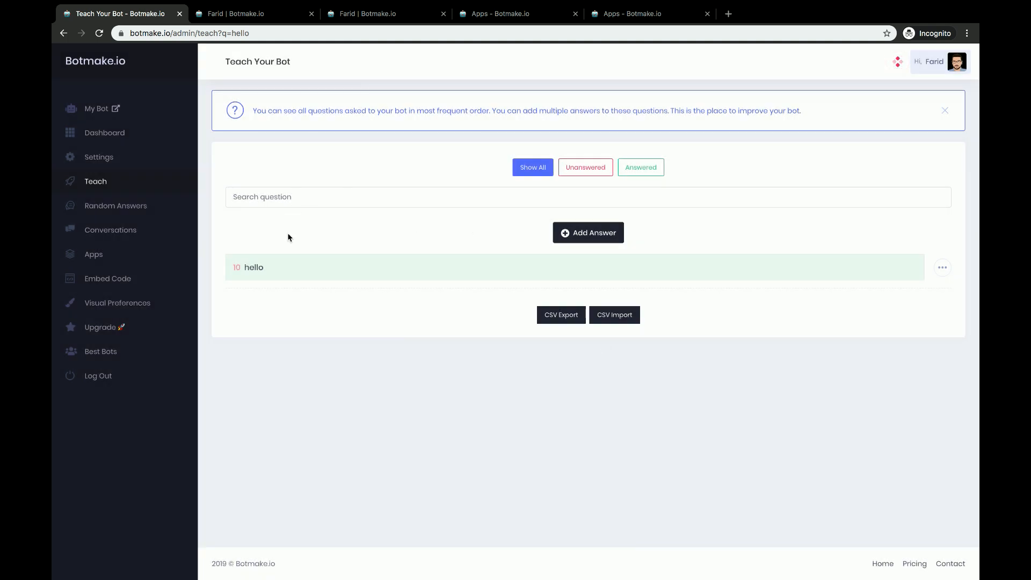
Show all questions, then expand "how are you" to view its answer and collapse it
click(534, 172)
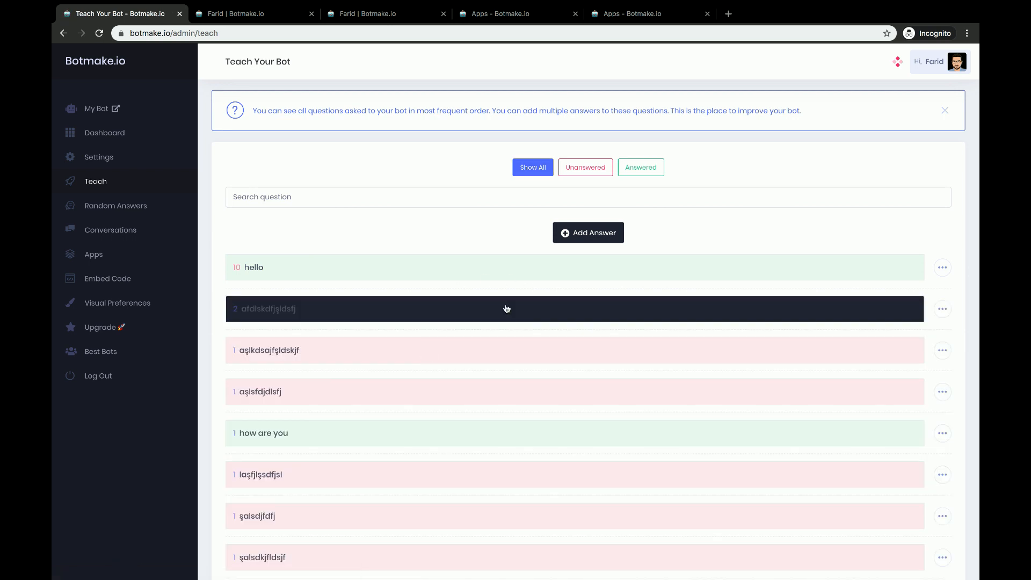
scroll(398, 419, down, 3)
click(320, 251)
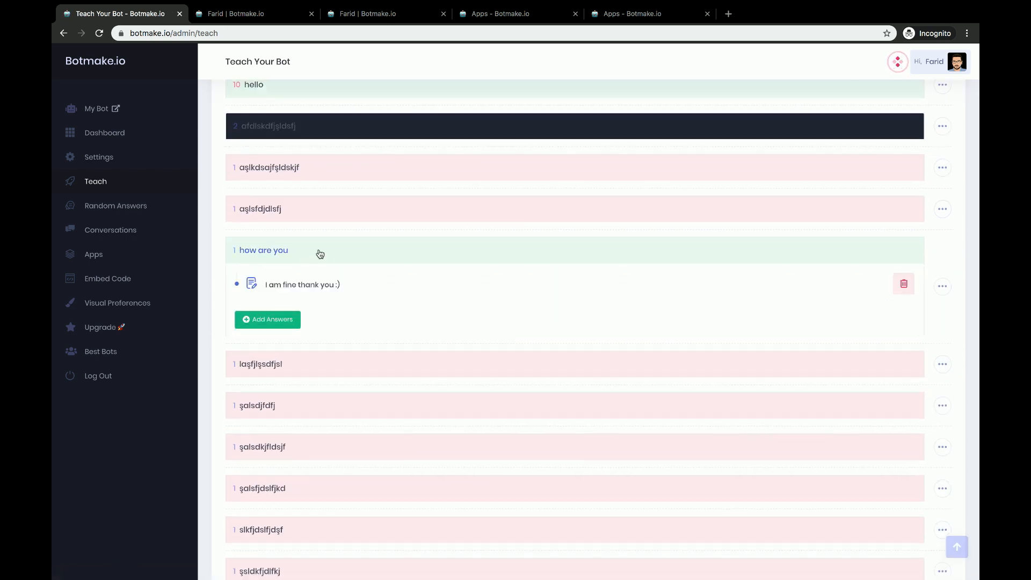
click(319, 254)
Expand and collapse the question "hello", then look through the full question list
scroll(279, 178, up, 4)
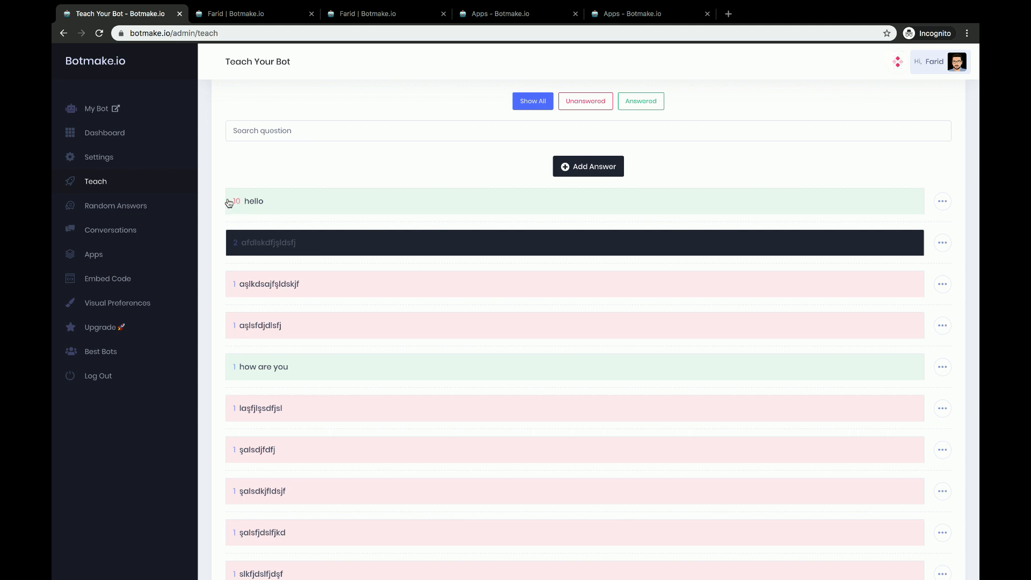
click(311, 200)
click(310, 196)
scroll(237, 376, down, 5)
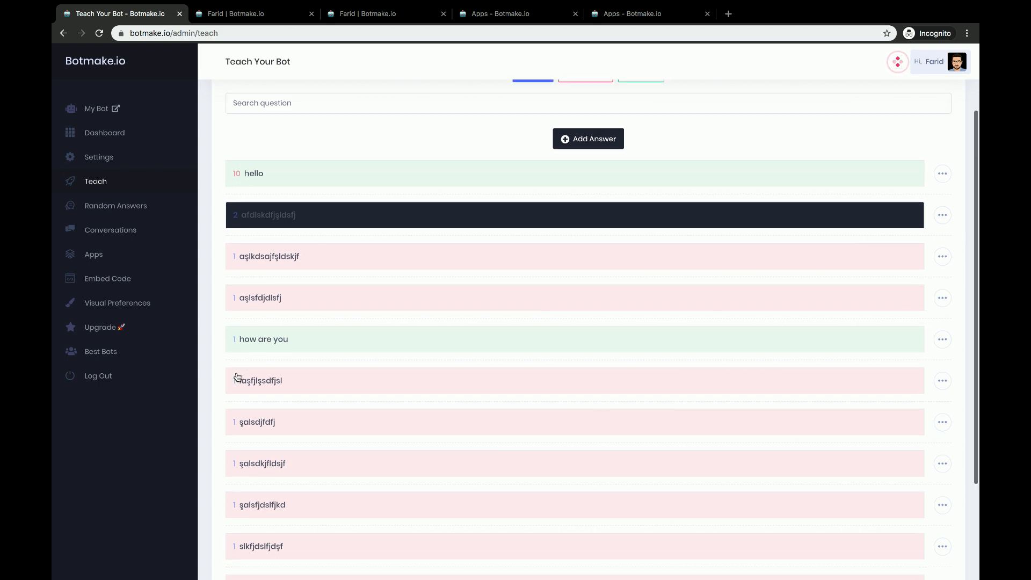
scroll(230, 155, up, 5)
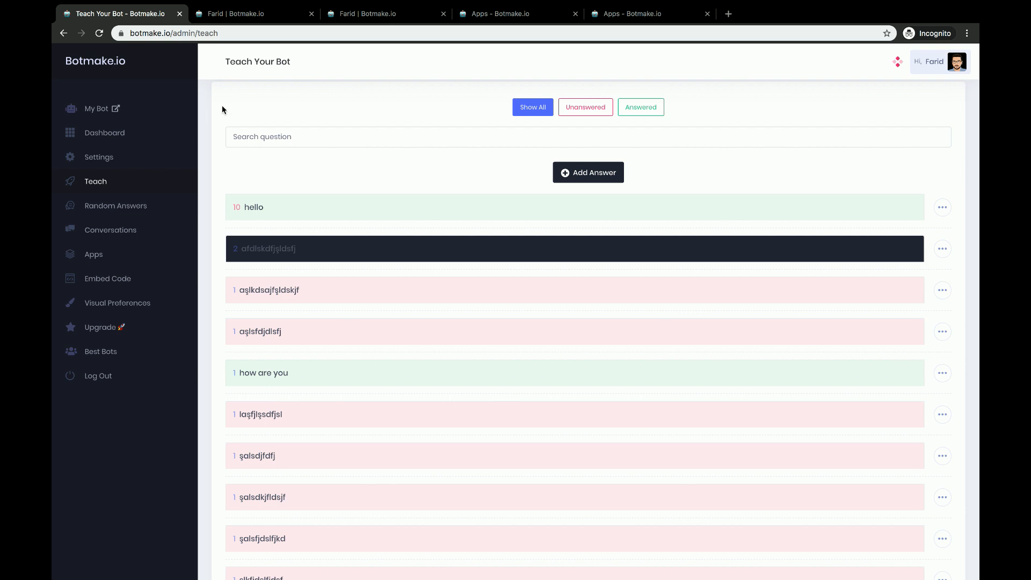
Filter the Teach list to unanswered questions and look through them
click(586, 107)
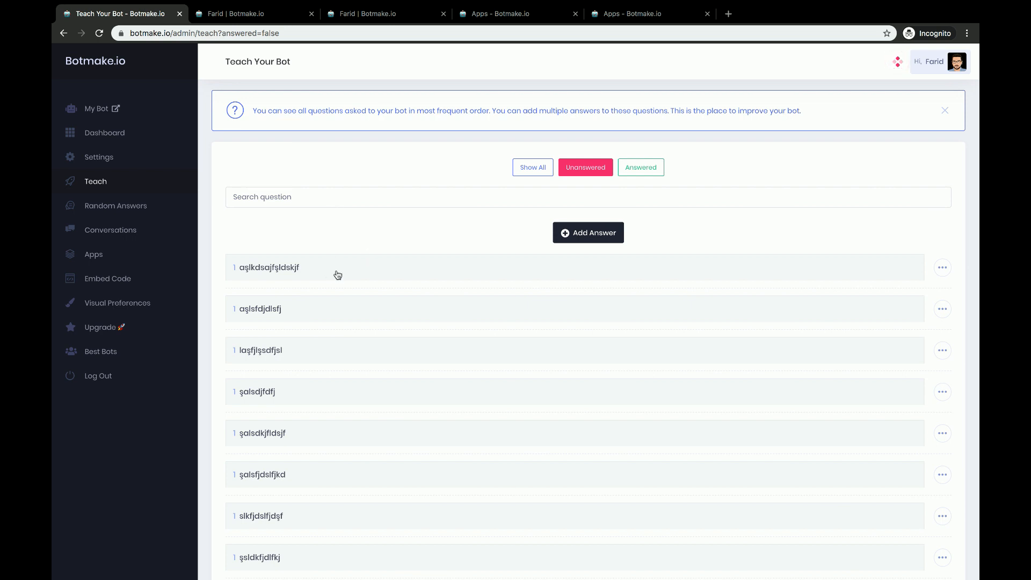
scroll(327, 370, down, 3)
scroll(327, 370, up, 3)
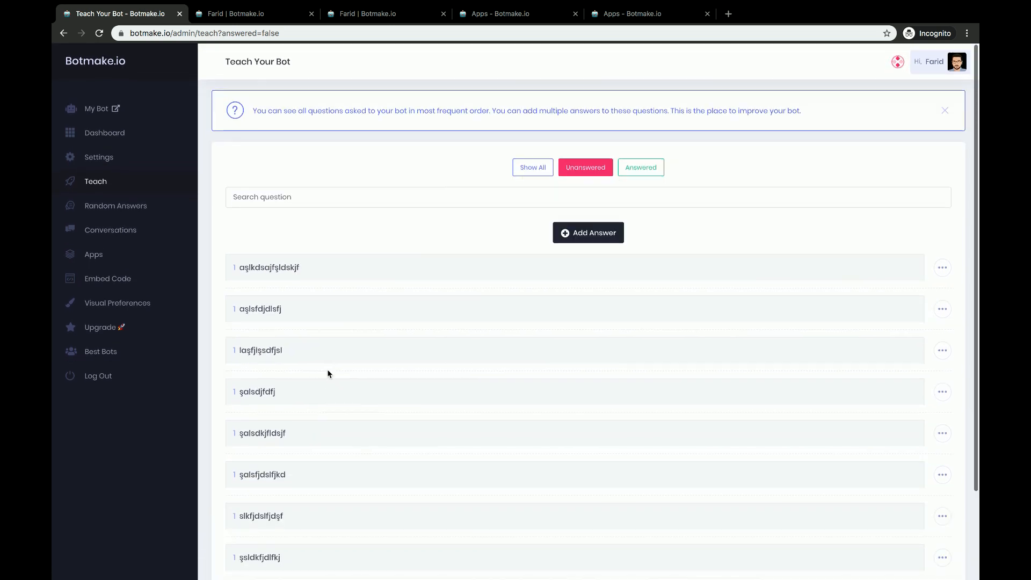
Copy the unanswered question "aşlkdsajfşldskjf" and send it as a message on the bot's chat page
drag(317, 268, 241, 273)
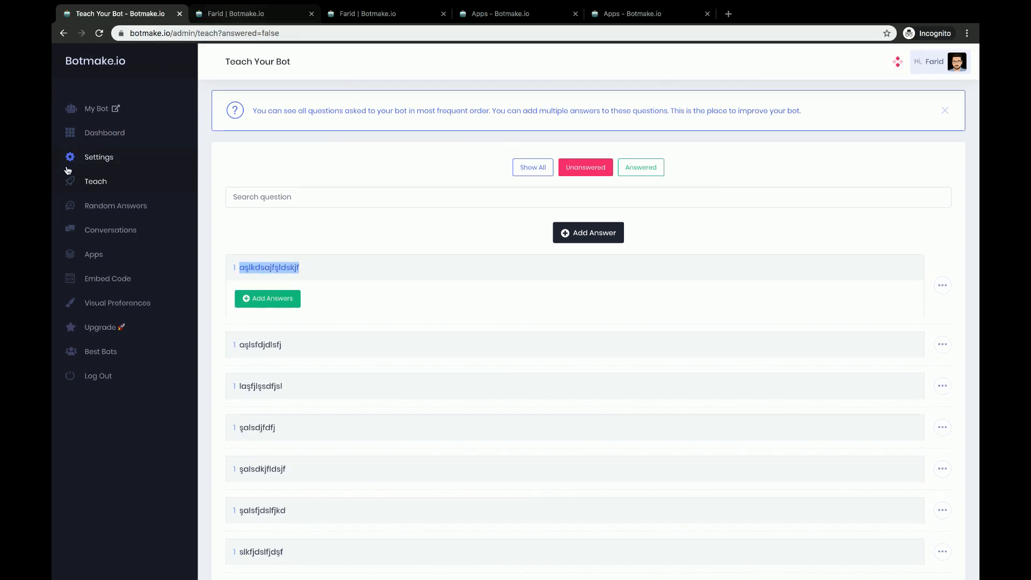
click(95, 109)
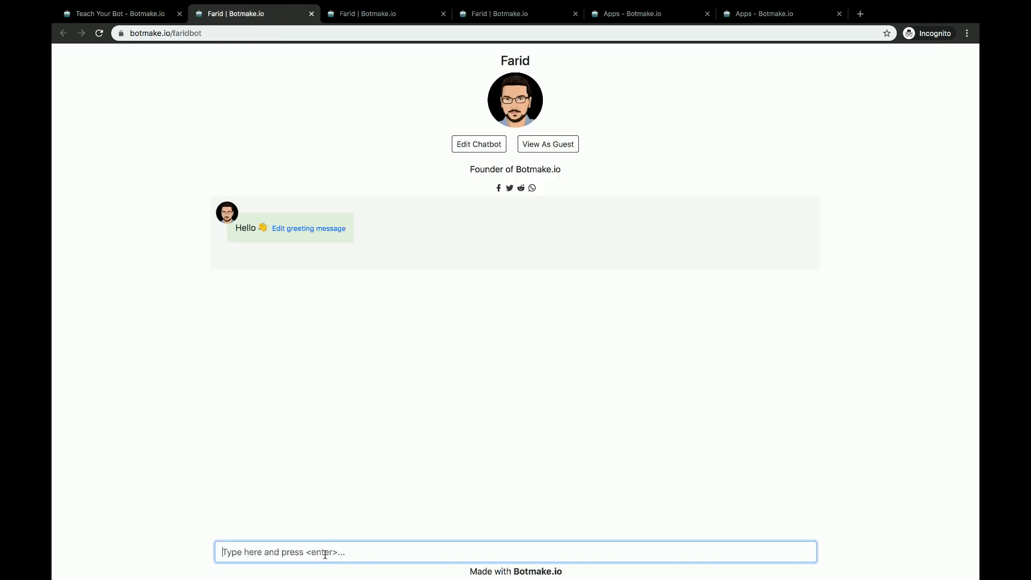
text(aşlkdsajfşldskjf)
key(Return)
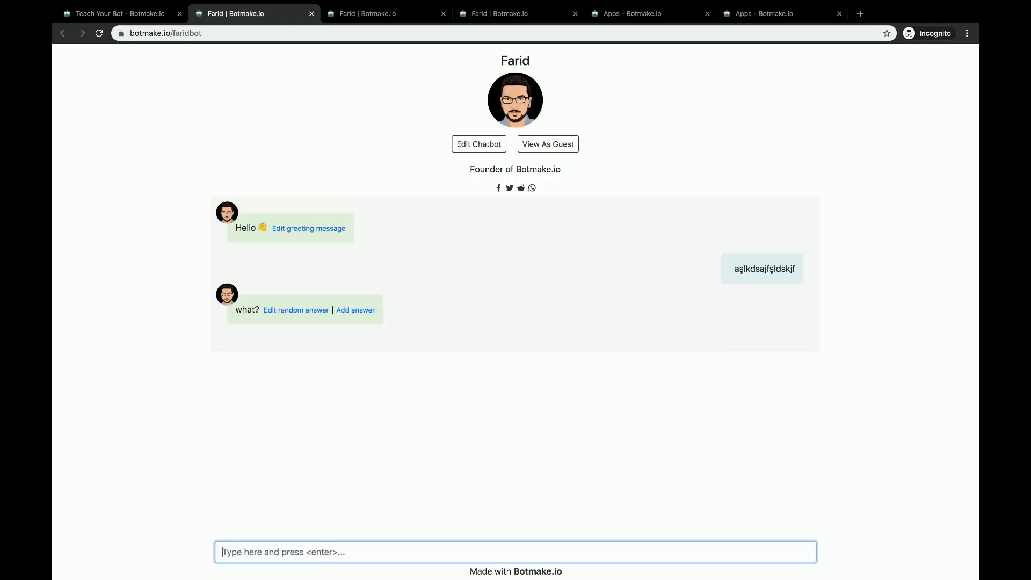
Return to the unanswered questions on the Teach page and review how often each was asked
click(150, 12)
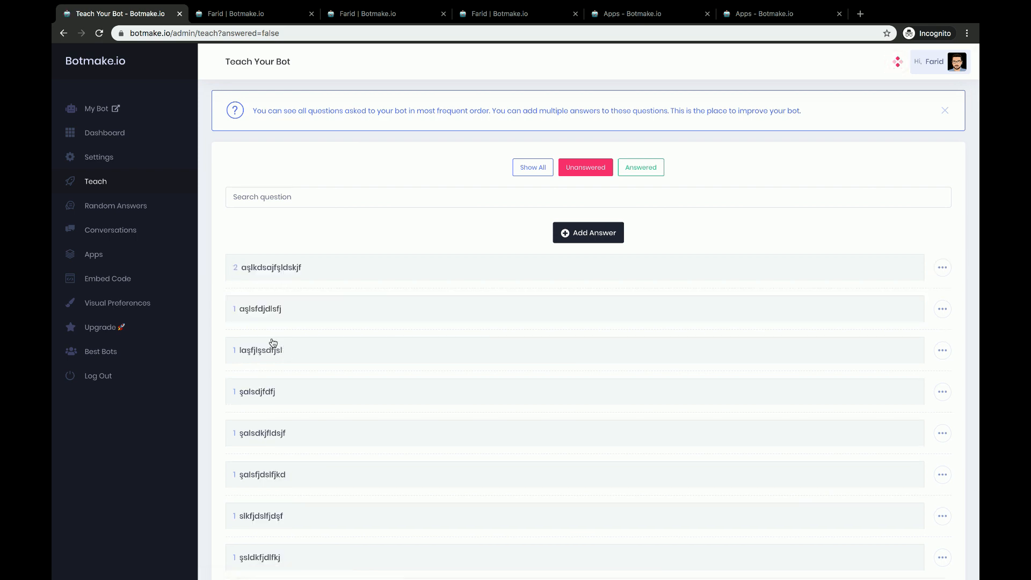
scroll(279, 285, down, 3)
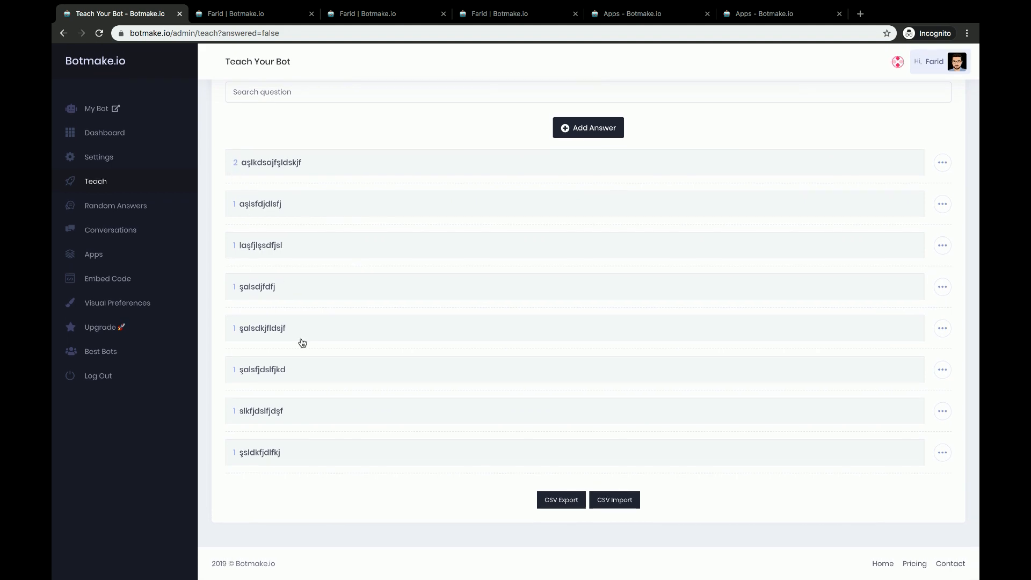
scroll(302, 342, up, 3)
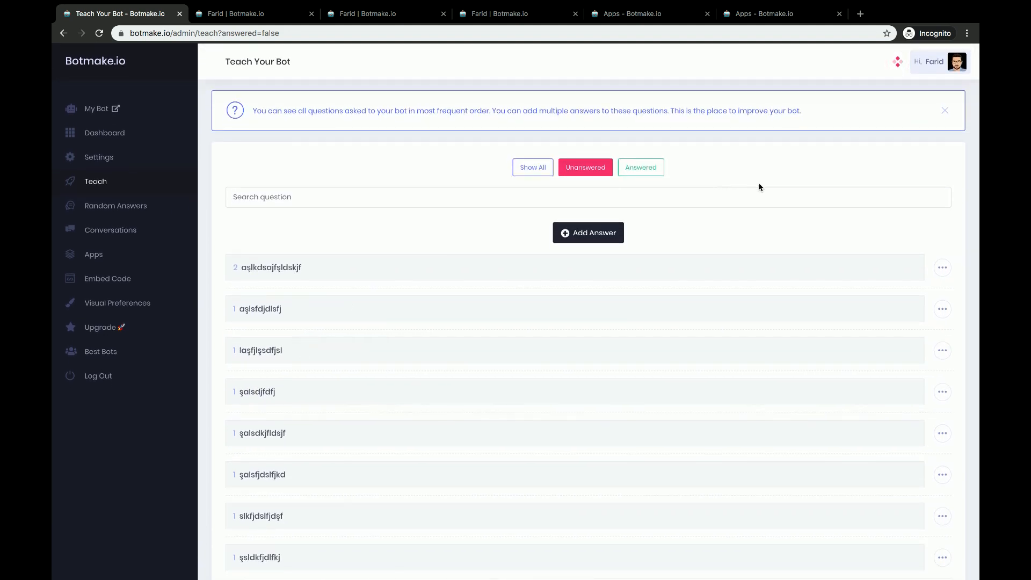
Open the conversation from the new notification and read through its full chat log, including the answer sources and edit options
click(898, 62)
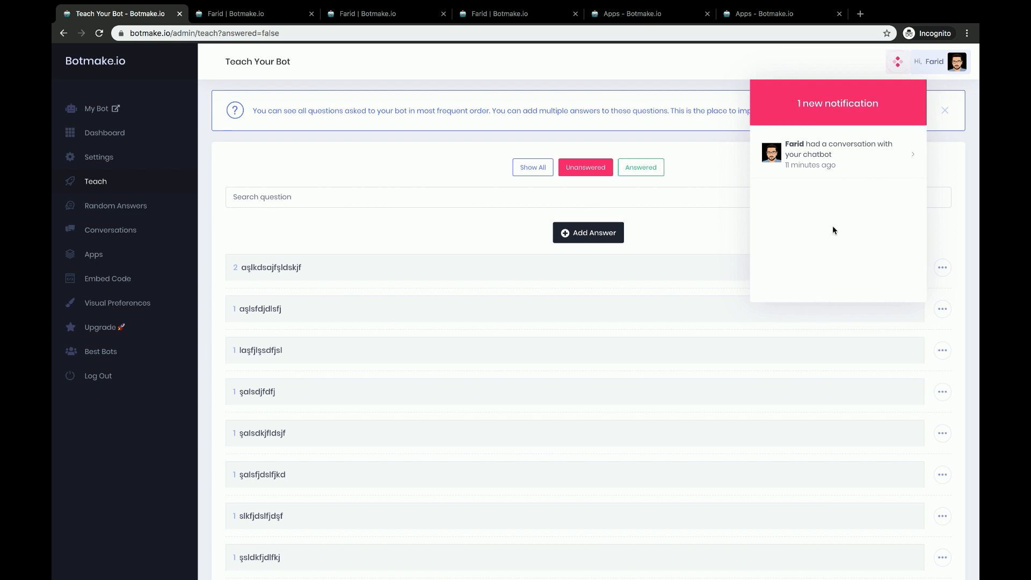
click(873, 162)
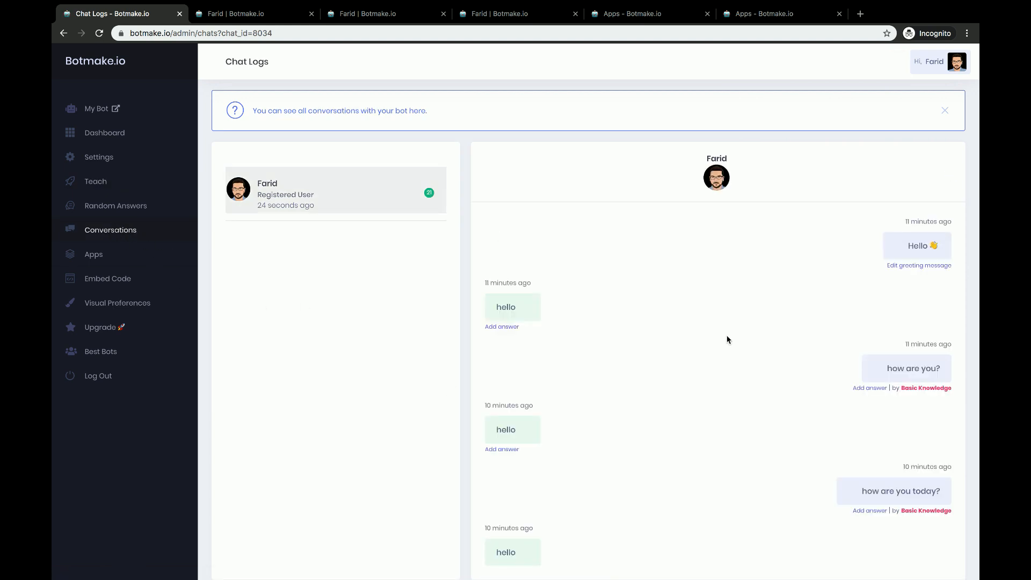
scroll(726, 340, down, 10)
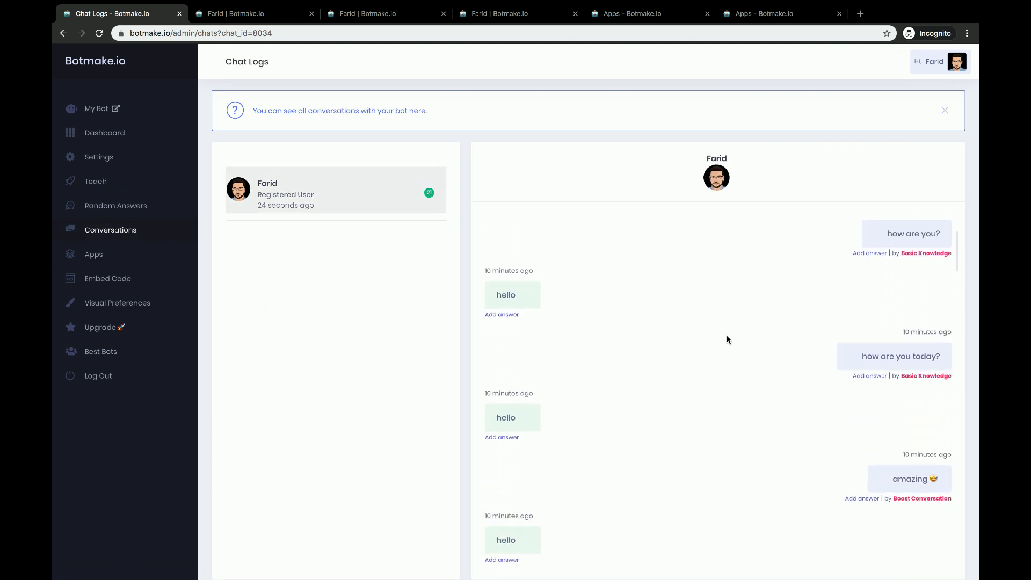
scroll(728, 340, down, 10)
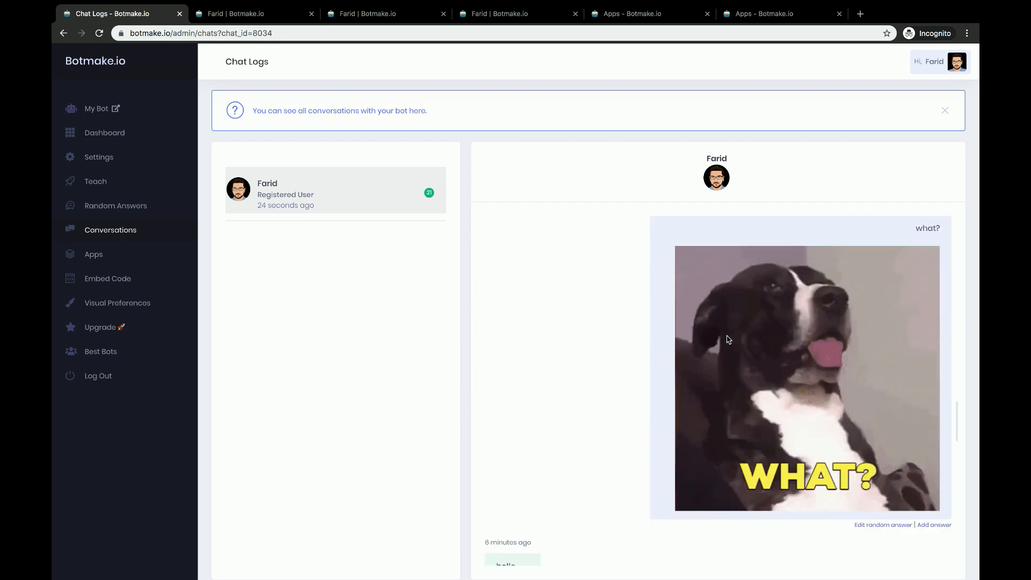
scroll(728, 339, down, 6)
scroll(728, 339, up, 3)
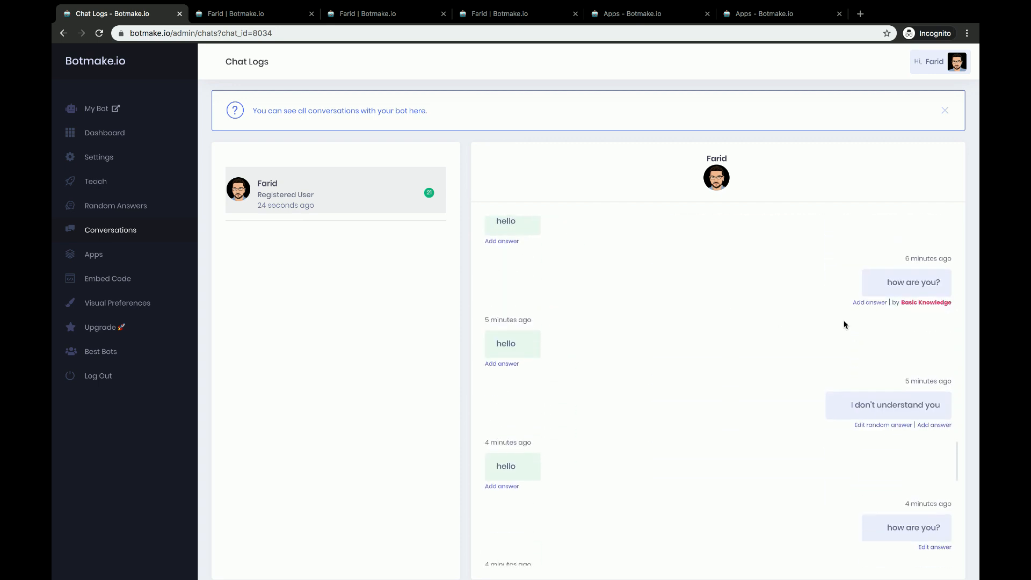
scroll(648, 359, down, 8)
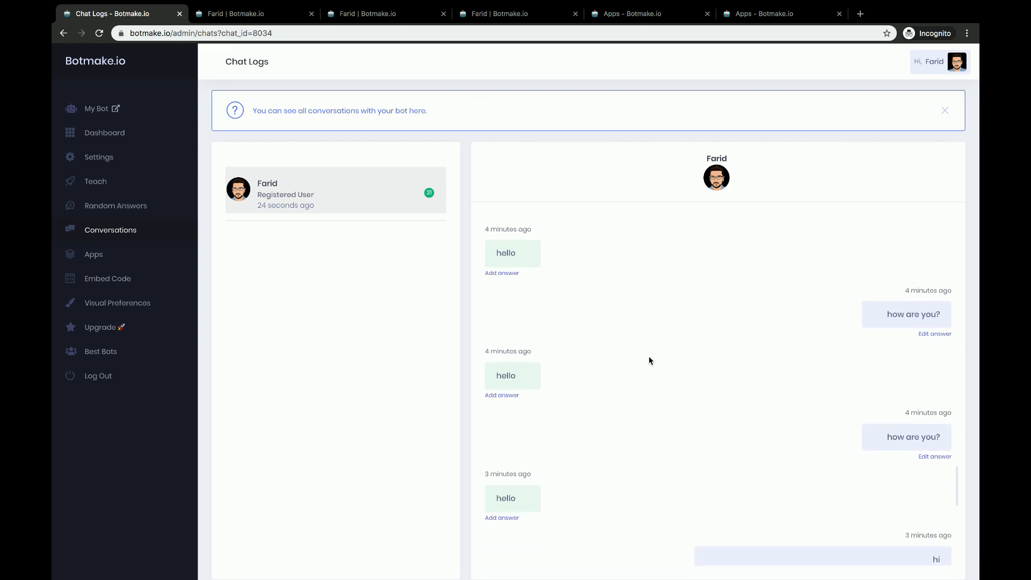
scroll(649, 356, up, 15)
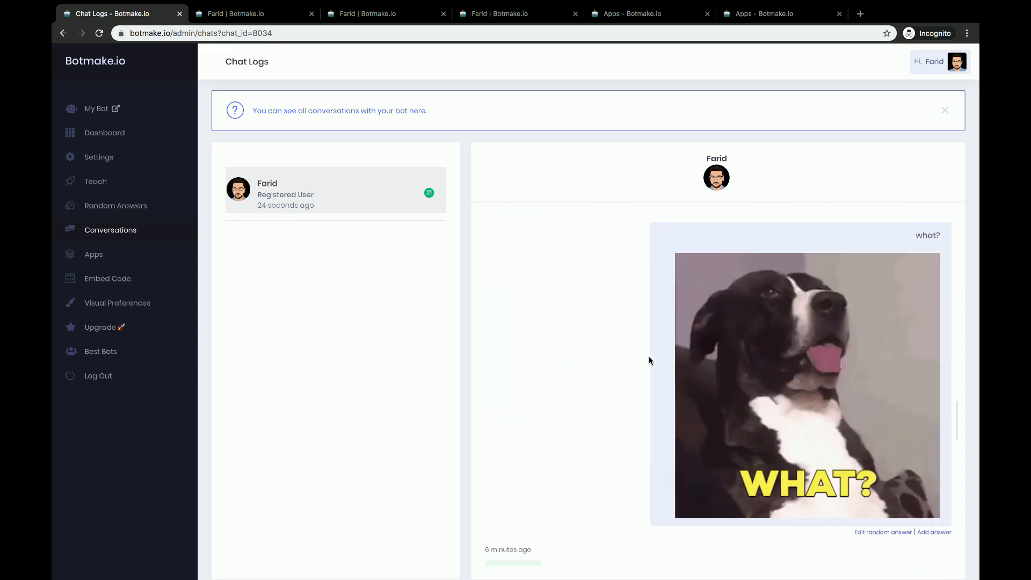
scroll(649, 360, up, 5)
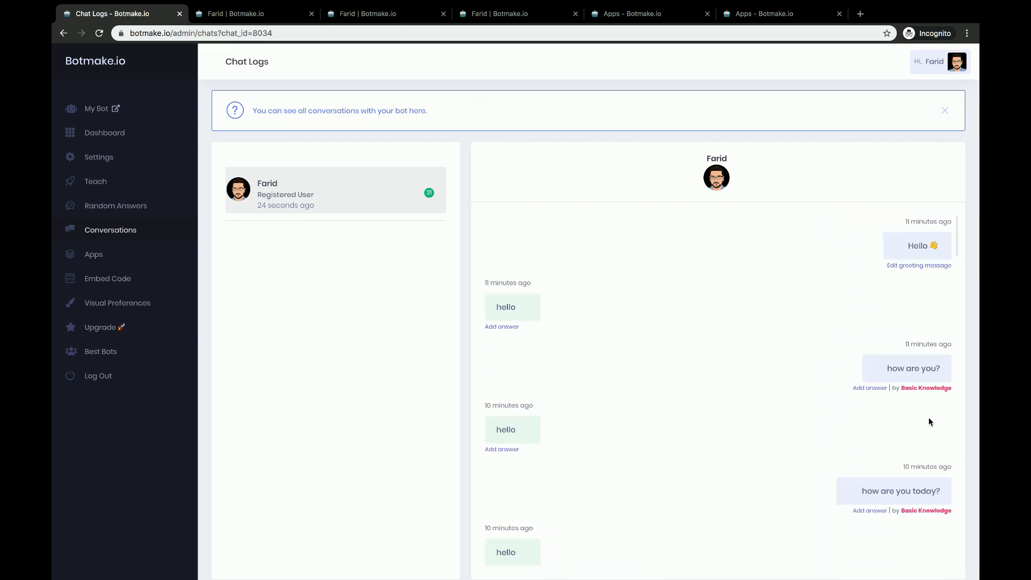
scroll(929, 418, down, 15)
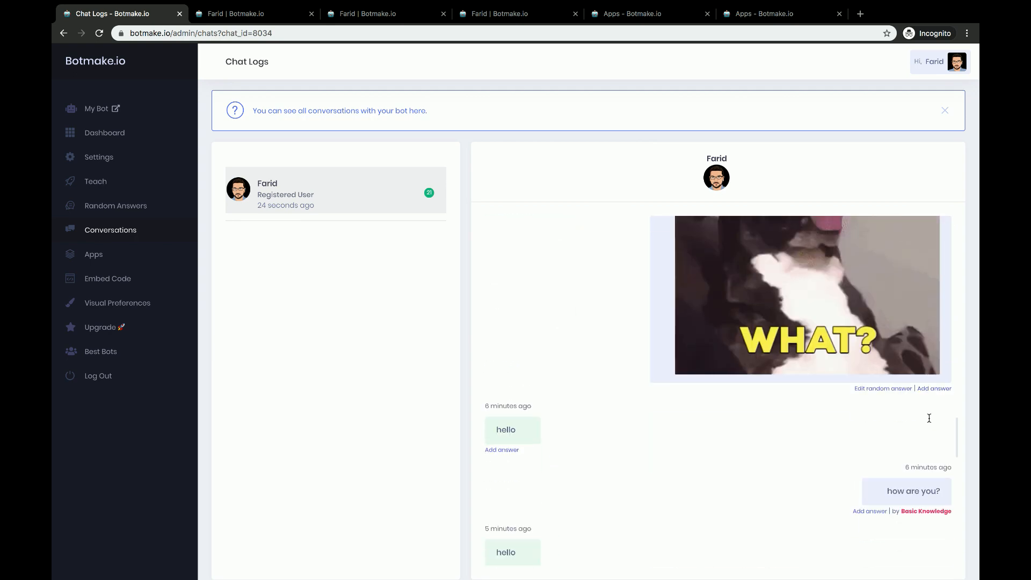
scroll(929, 418, down, 10)
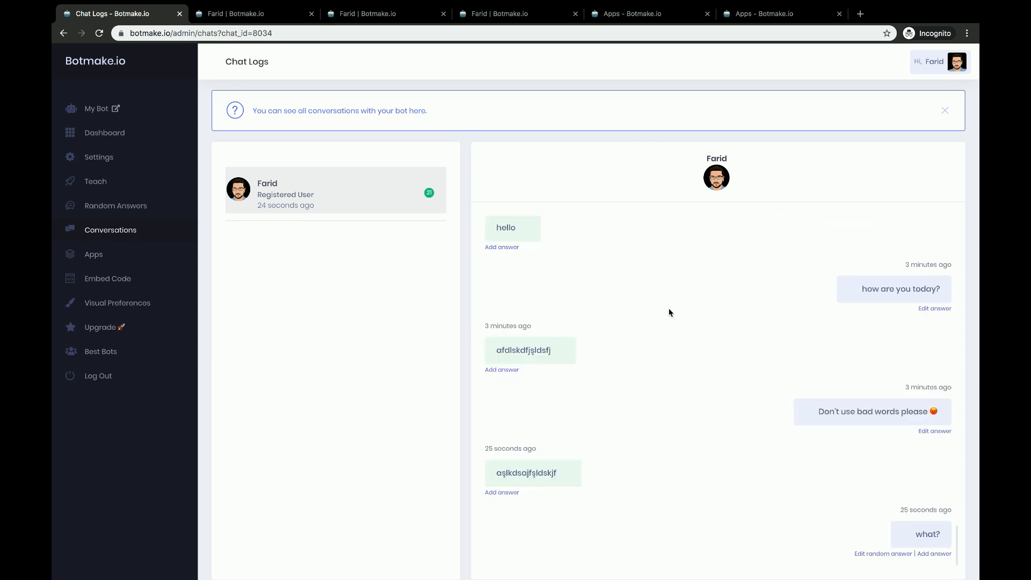
scroll(654, 252, up, 20)
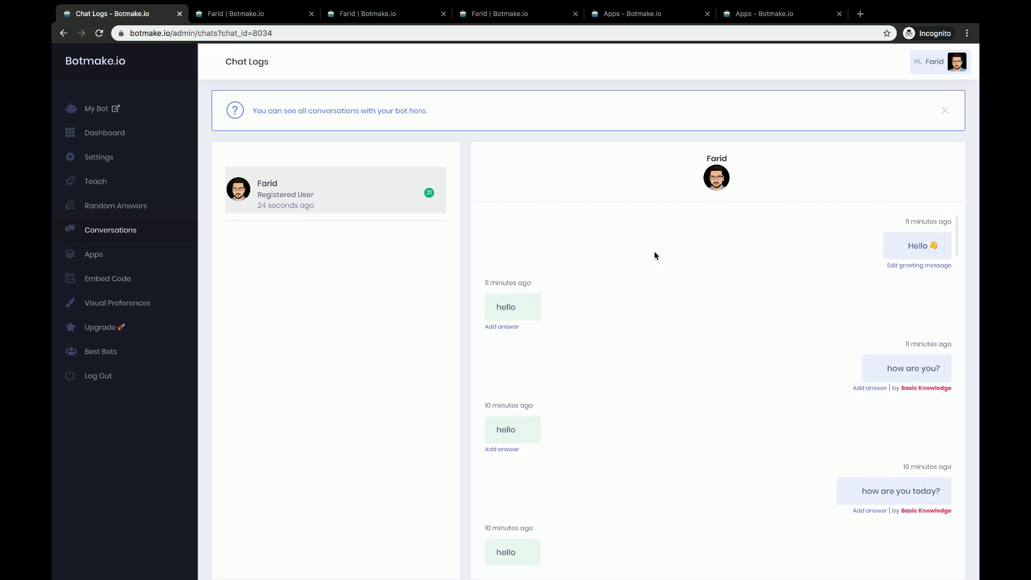
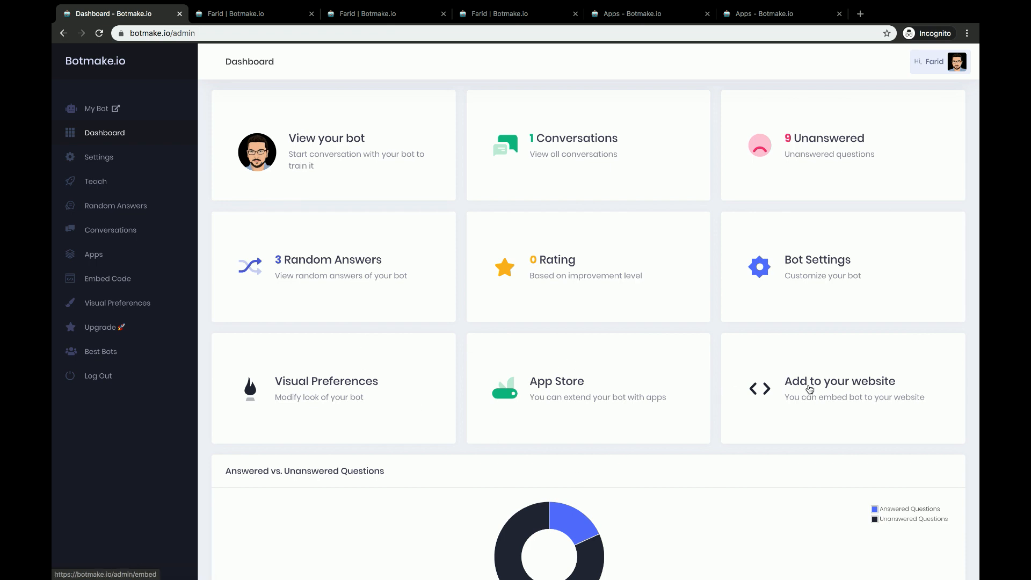
View the website embed code from the Dashboard, highlighting the script, and open the embedded chatbot widget
click(810, 389)
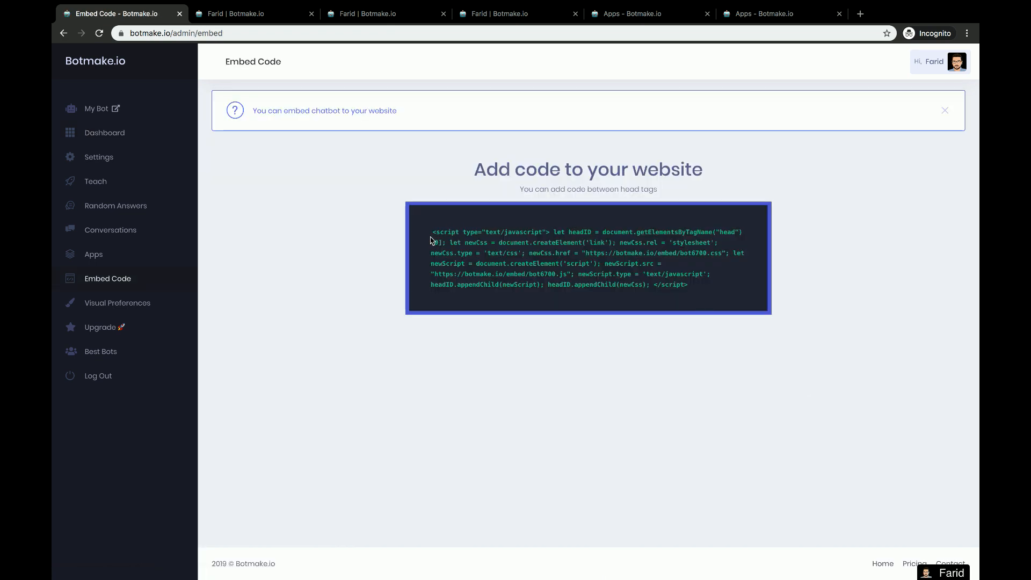
drag(430, 235, 706, 298)
click(707, 298)
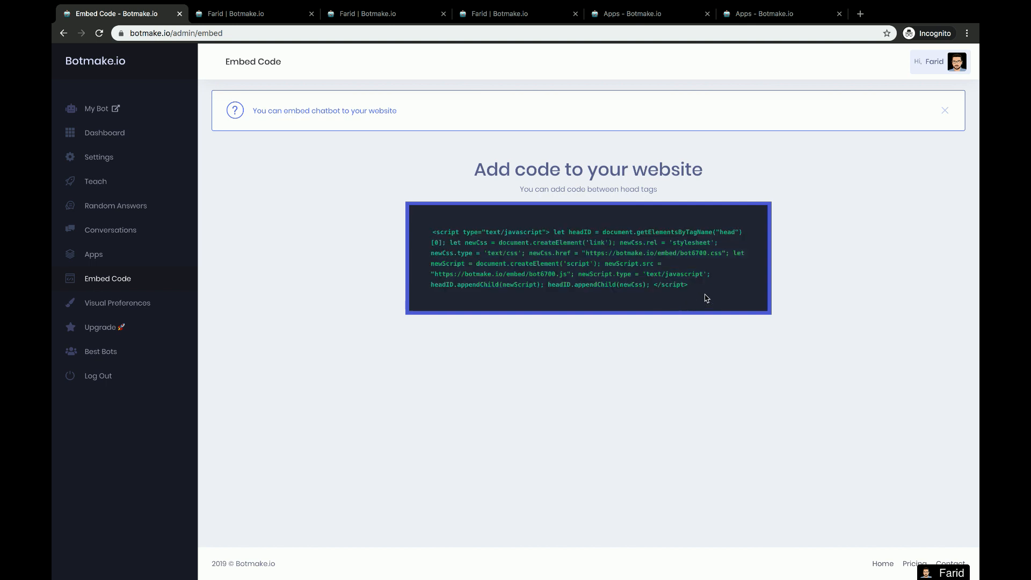
click(953, 576)
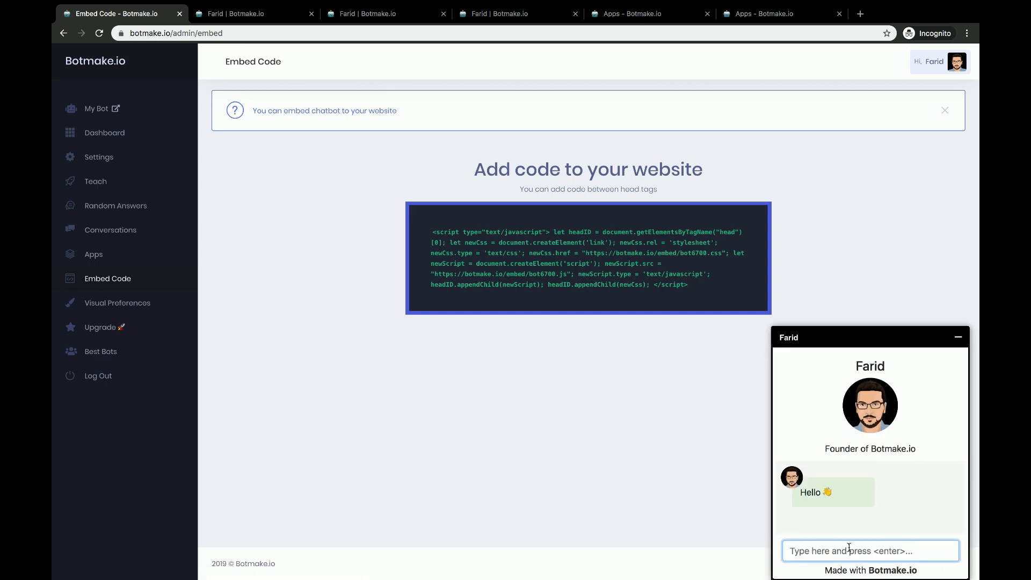
Send "hello" to the bot in the embedded chat widget, look over its reply, and collapse the widget
text(hi)
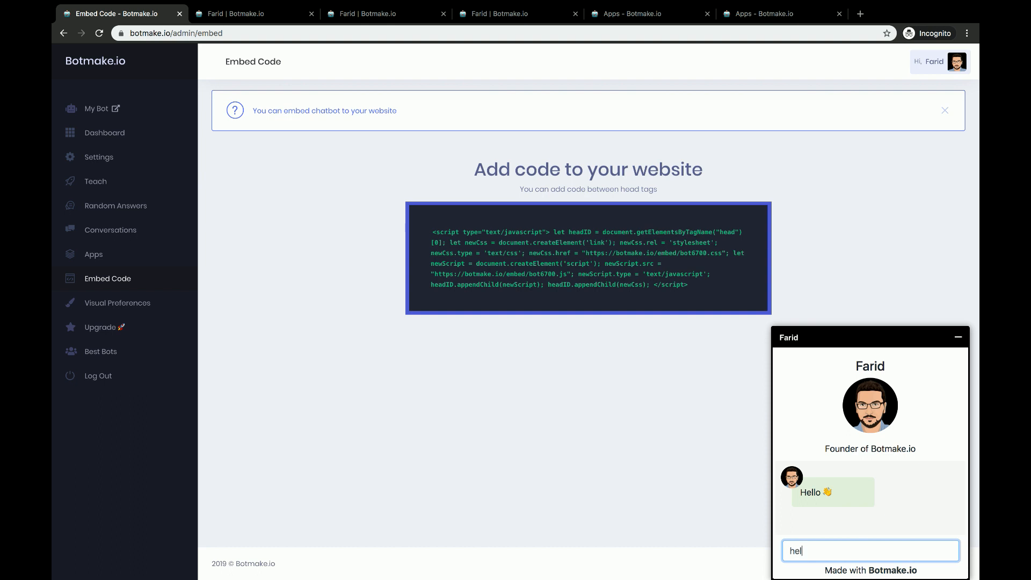
text(llo)
key(Return)
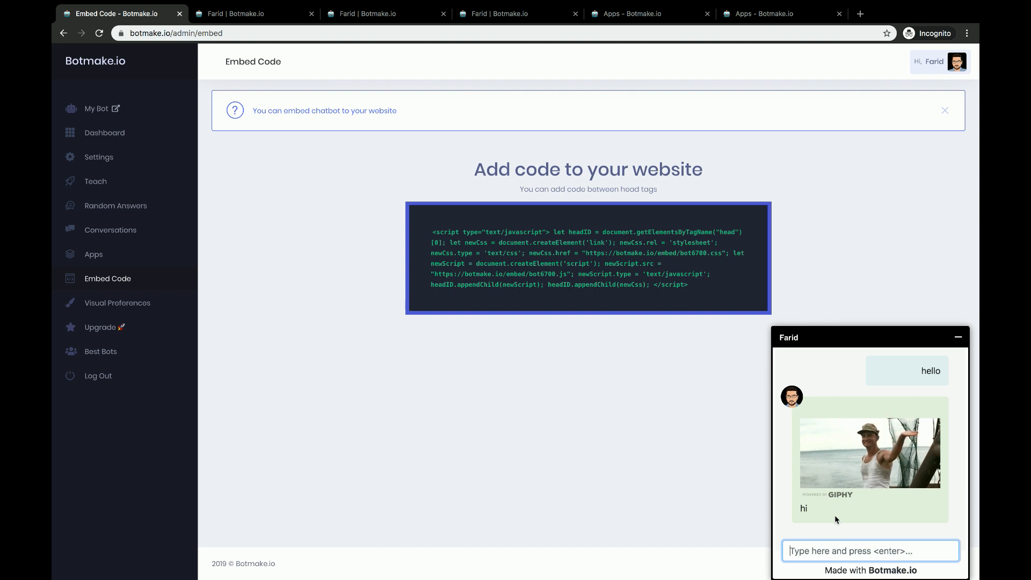
scroll(834, 514, up, 5)
scroll(835, 515, down, 4)
scroll(834, 515, up, 4)
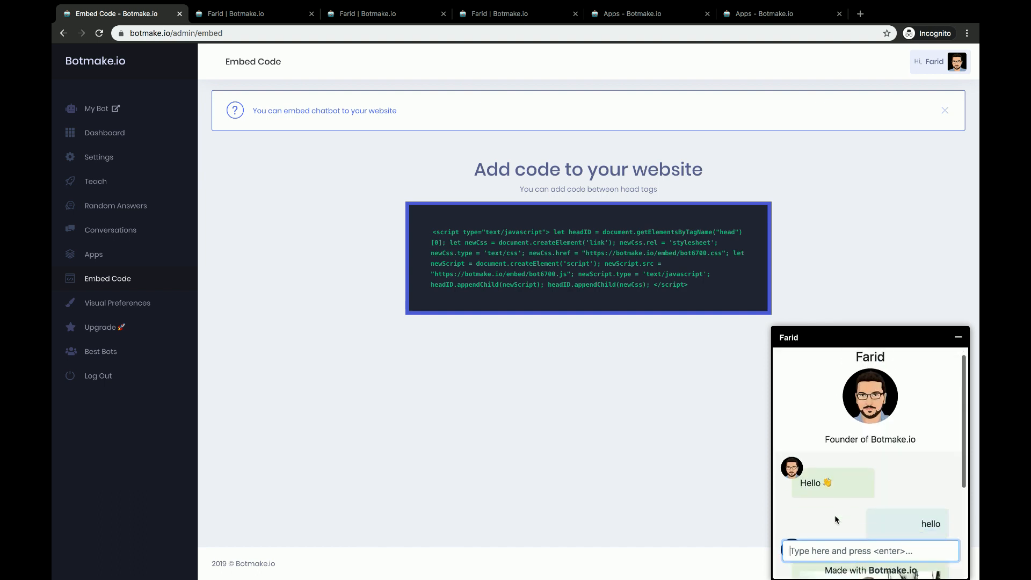
scroll(834, 515, down, 4)
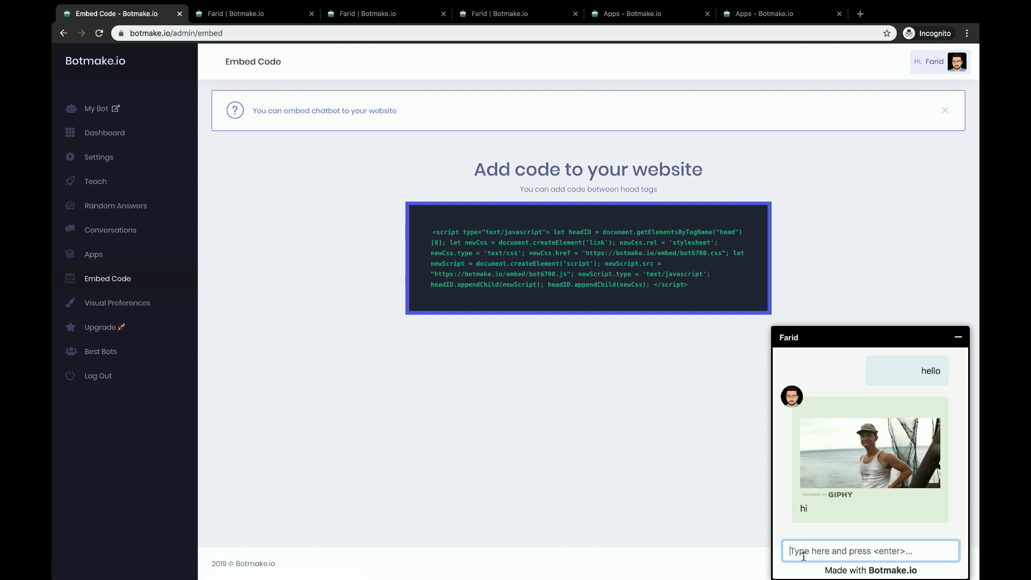
click(922, 340)
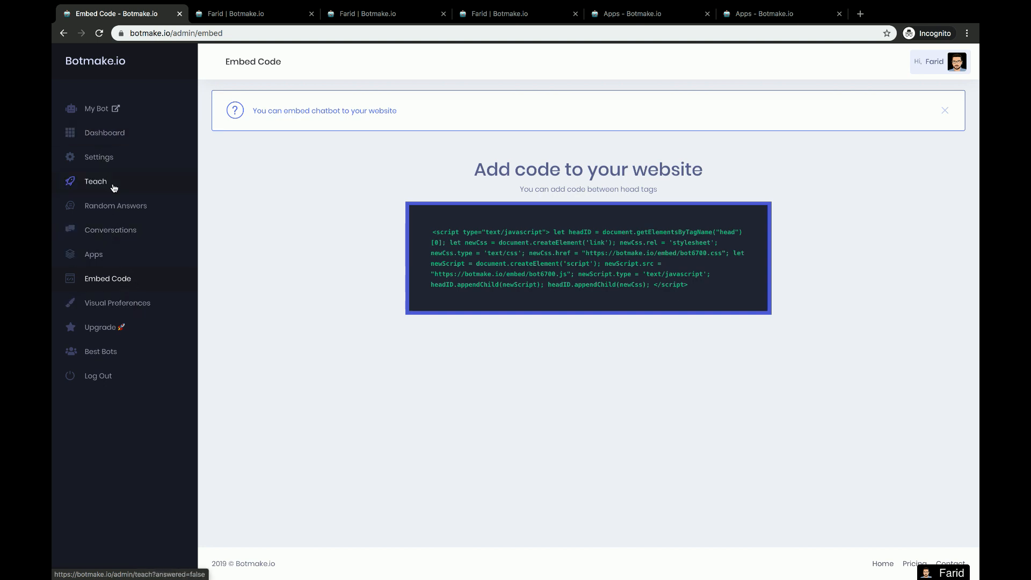
Open the rating explanation from the Dashboard, highlight its text while reading, and close it
click(107, 158)
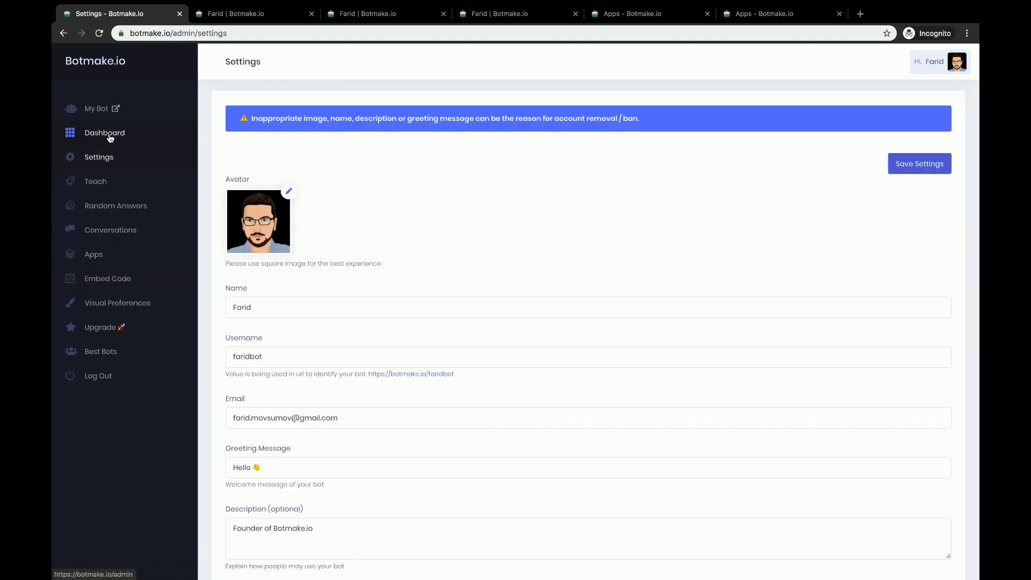
click(109, 138)
click(585, 274)
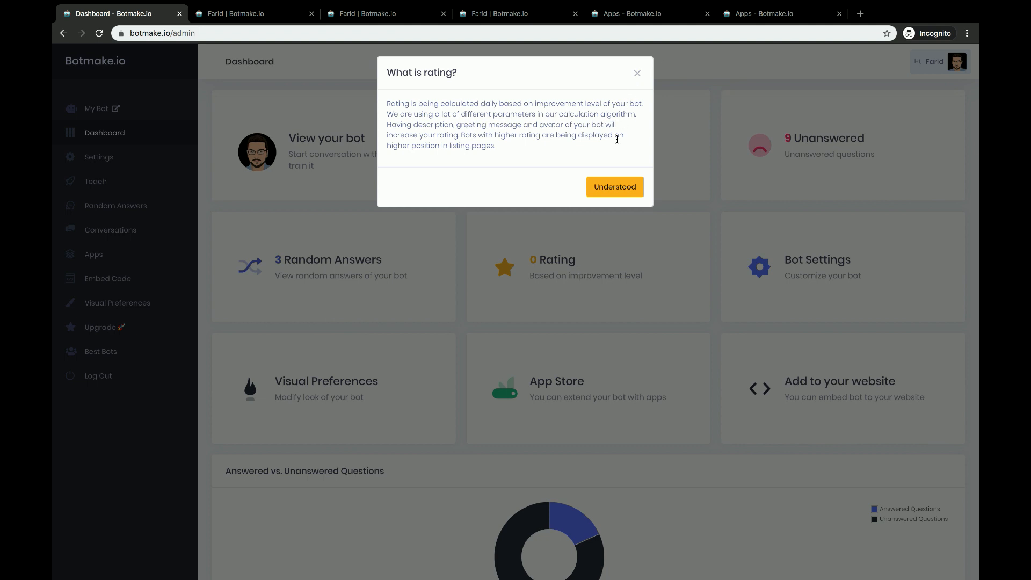
drag(515, 147, 386, 105)
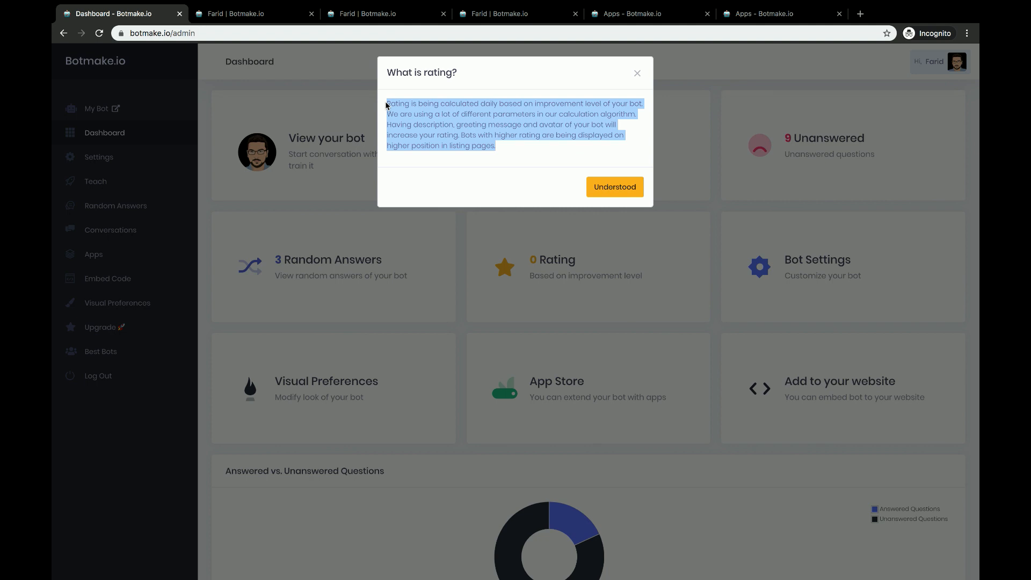
click(637, 74)
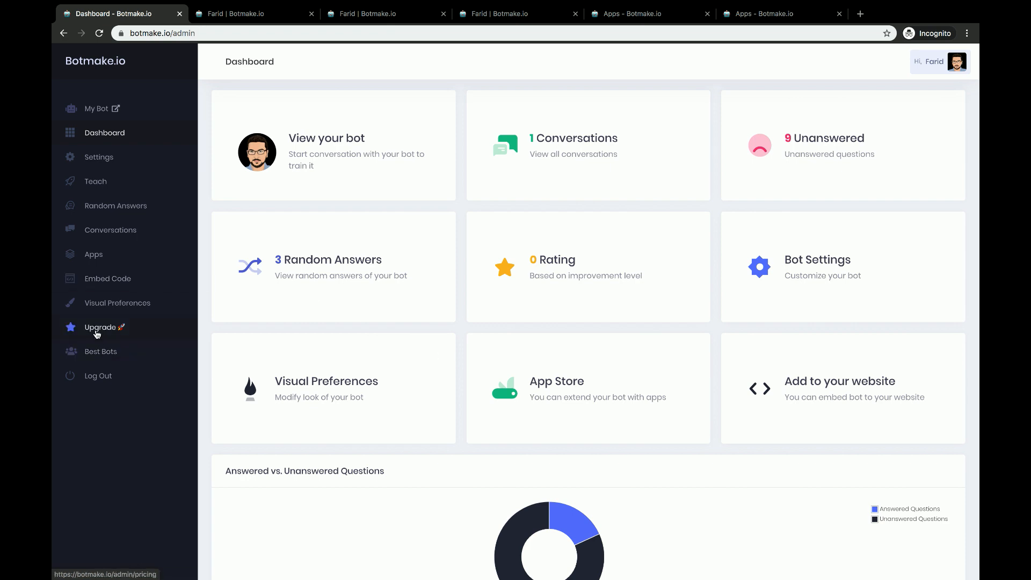
Open the Best Bots list and look through the chatbots sorted by rating points
click(100, 350)
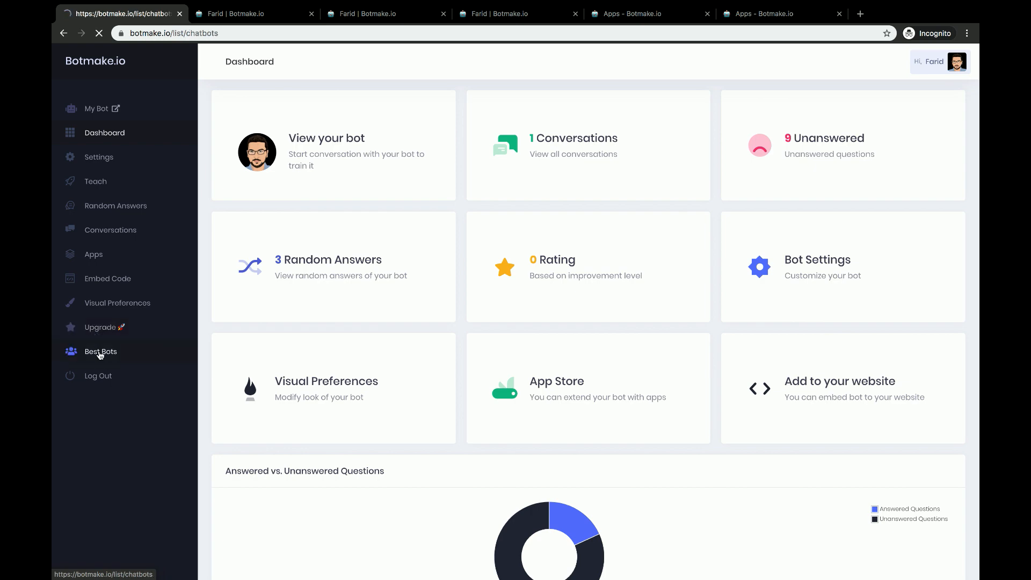
scroll(528, 162, down, 2)
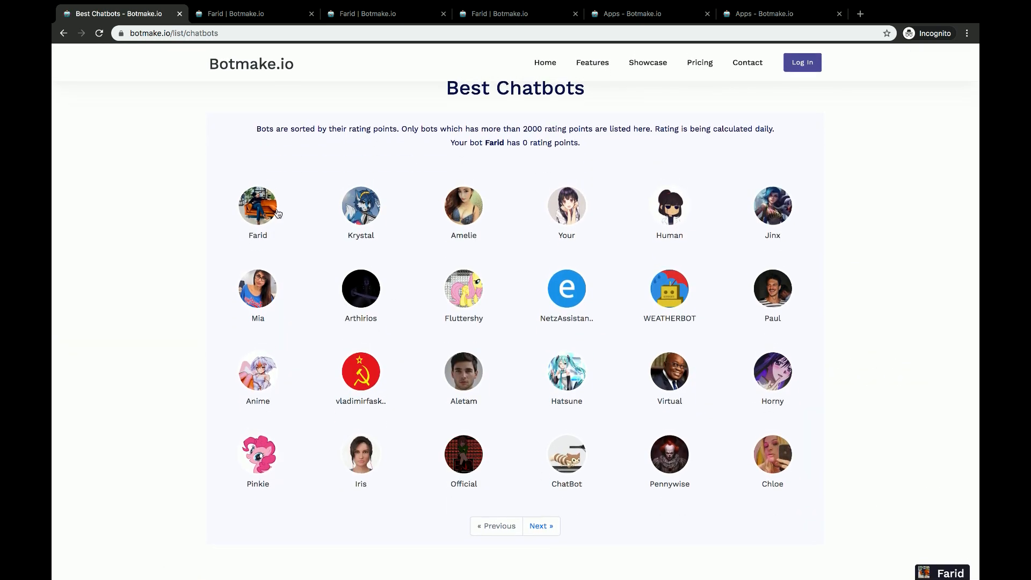
scroll(163, 350, up, 1)
scroll(163, 350, down, 1)
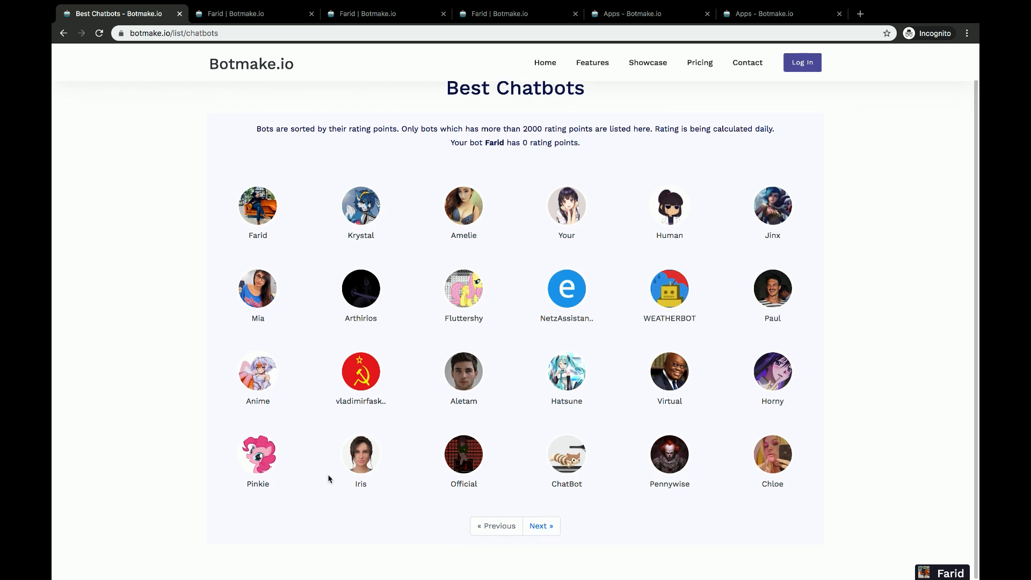
Find the bot community section on the site's home page, view all of its bots, and look at the list's second page
click(255, 65)
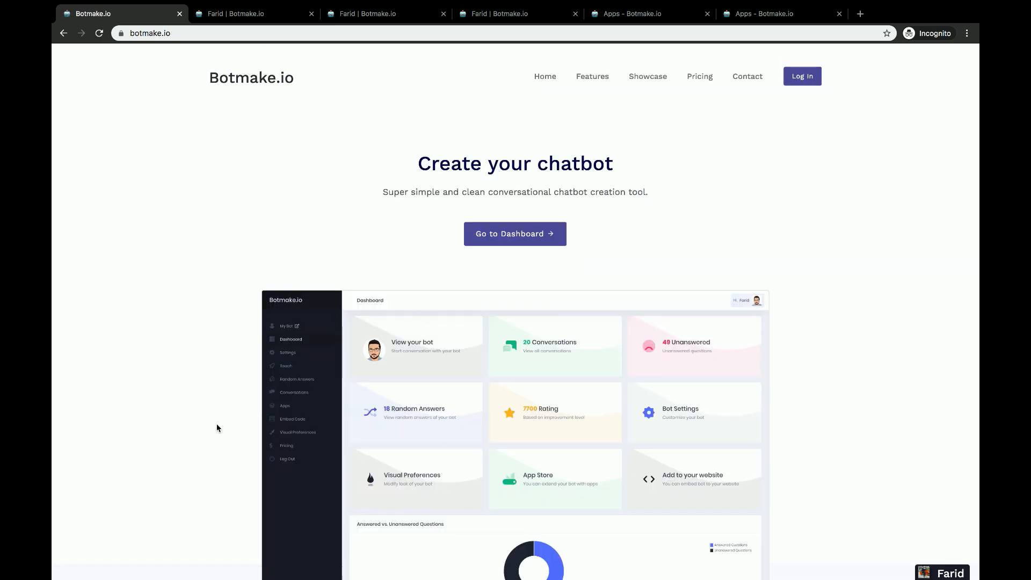
scroll(217, 428, down, 10)
scroll(217, 428, down, 8)
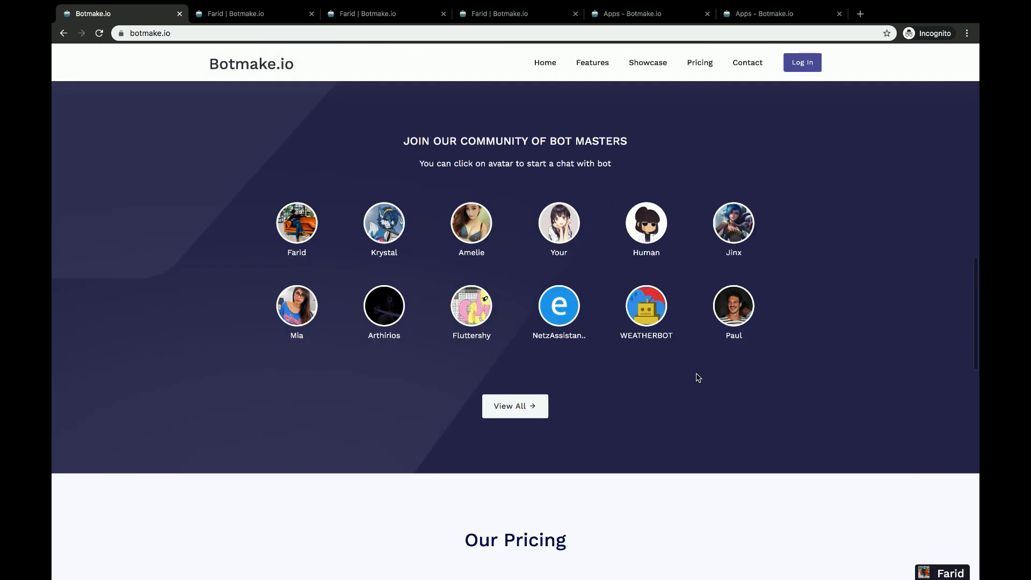
click(535, 406)
scroll(535, 412, down, 1)
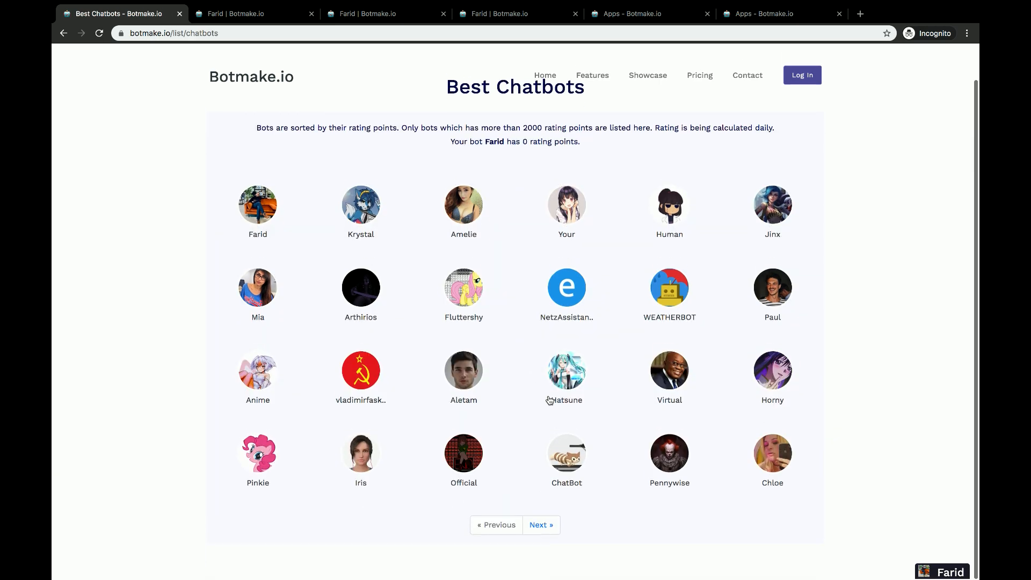
click(537, 528)
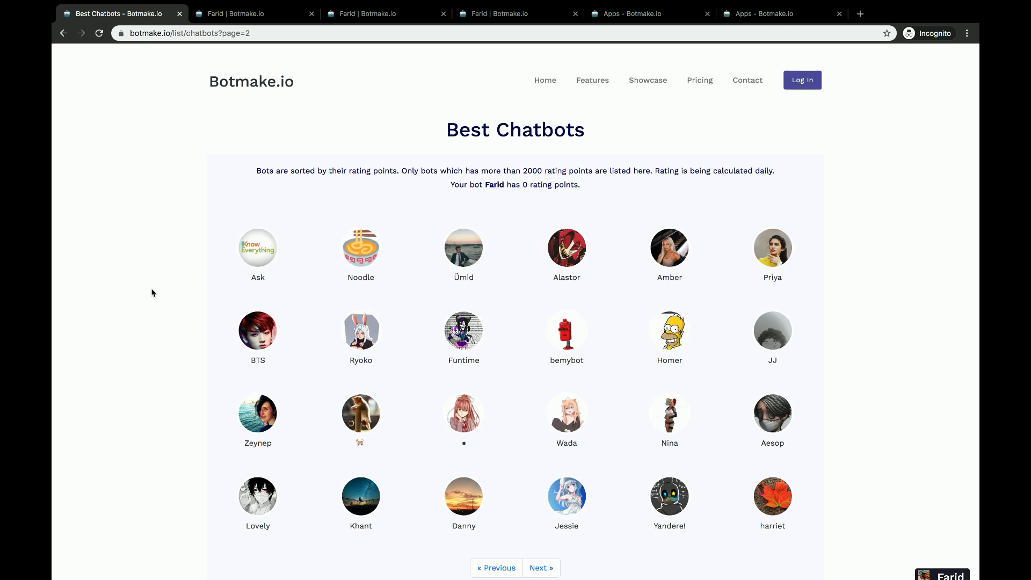
scroll(152, 293, down, 1)
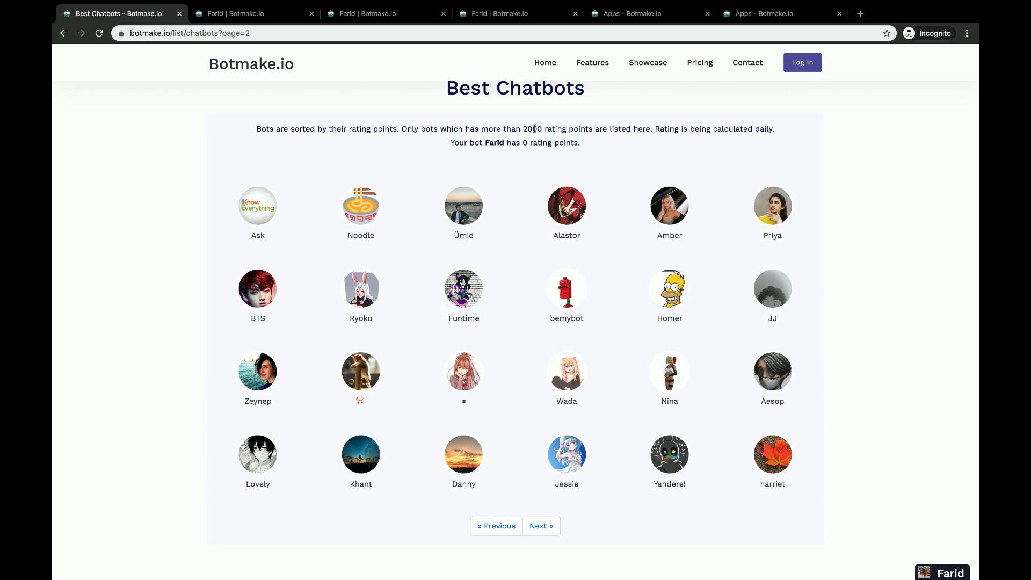
Go back from the Best Chatbots list to the beginning of the Botmake.io home page
scroll(270, 161, left, 5)
scroll(270, 161, left, 5)
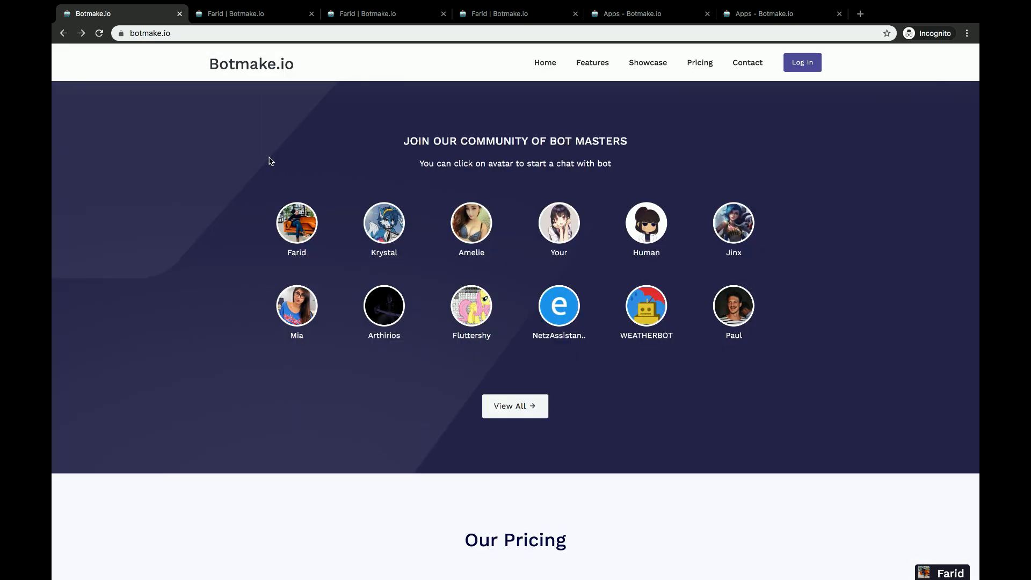
scroll(270, 161, up, 20)
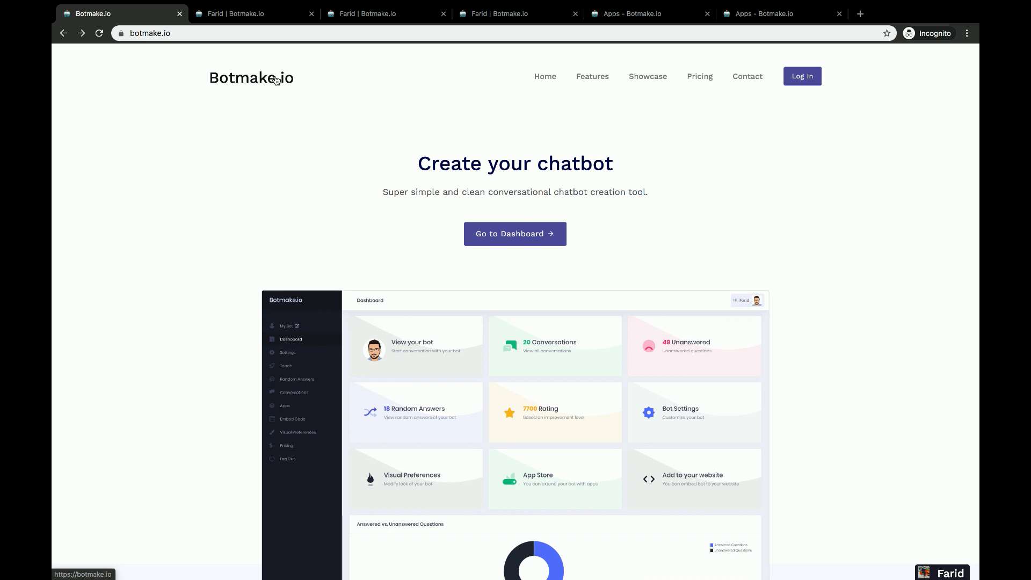
click(275, 80)
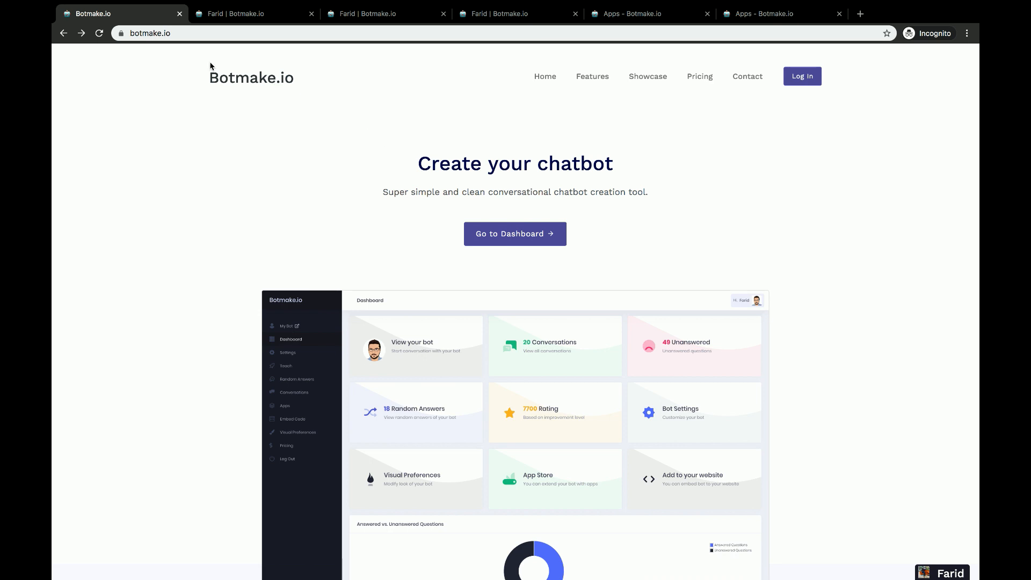
Close the home page and the extra chat tabs, and open the chatbot's settings from the remaining bot page
click(179, 14)
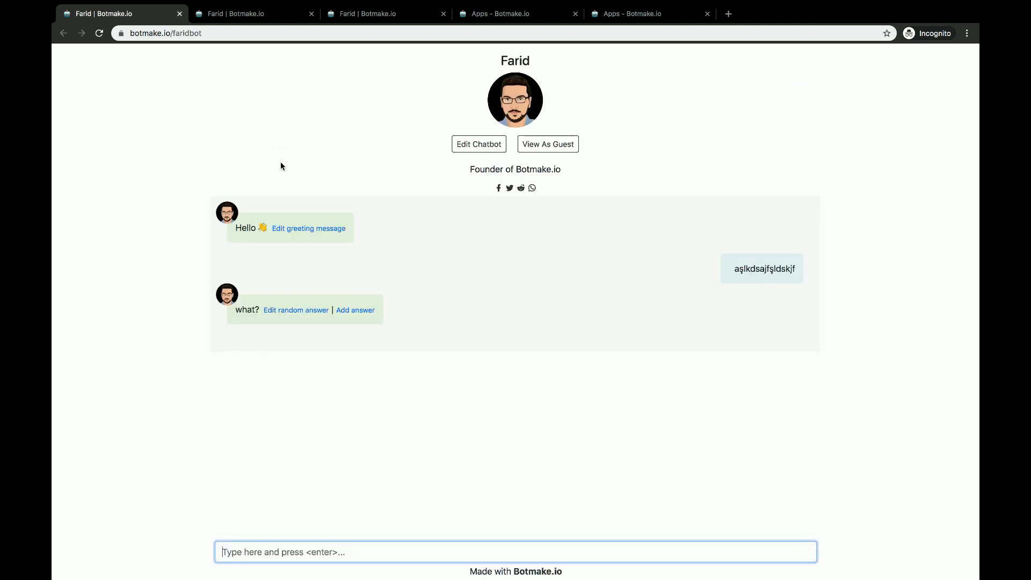
click(180, 14)
scroll(210, 157, up, 10)
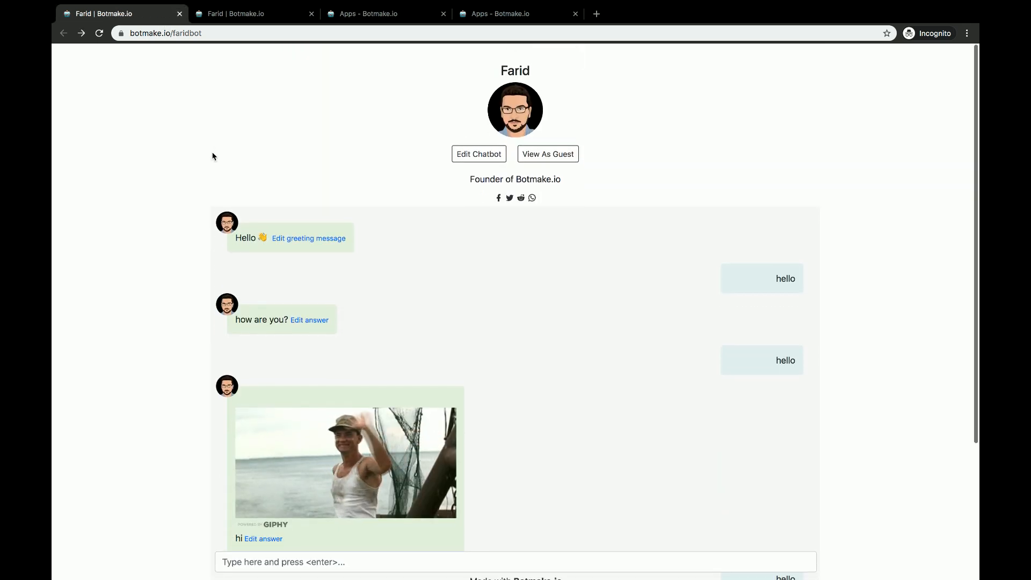
click(468, 146)
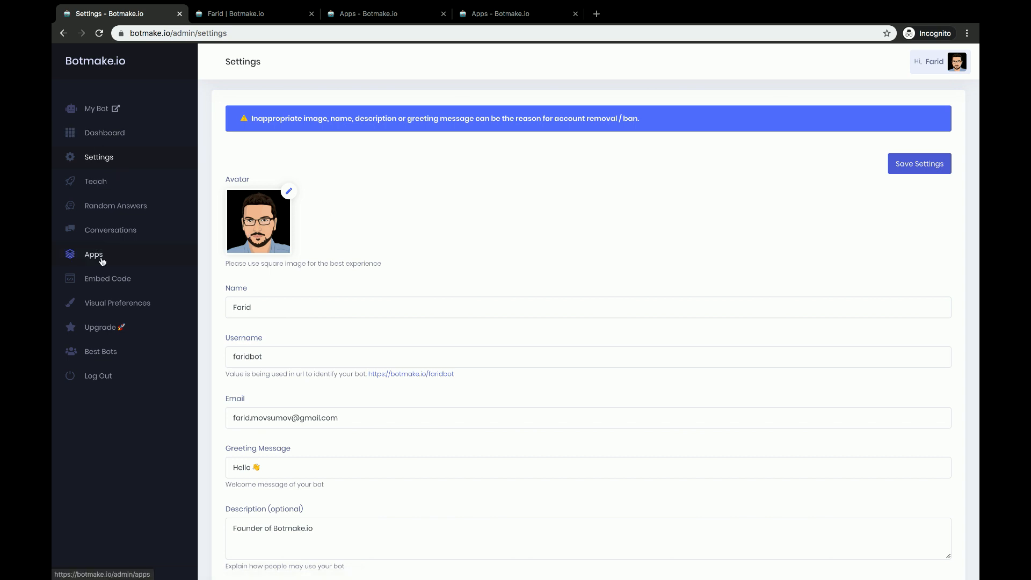
Expand the unanswered question "aşlkdsajfşldskjf" on the Teach page and view it in its conversation
click(104, 184)
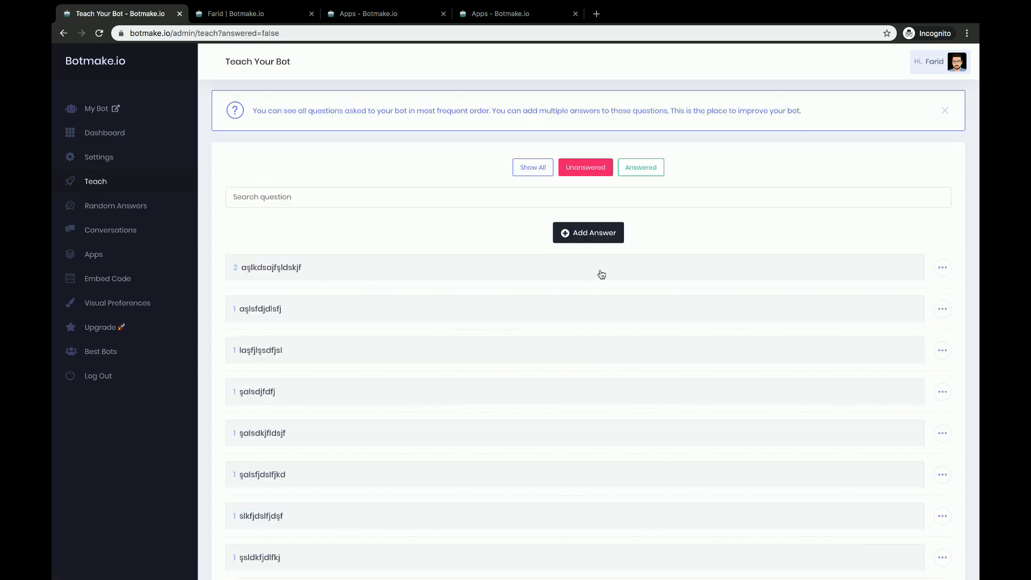
click(637, 276)
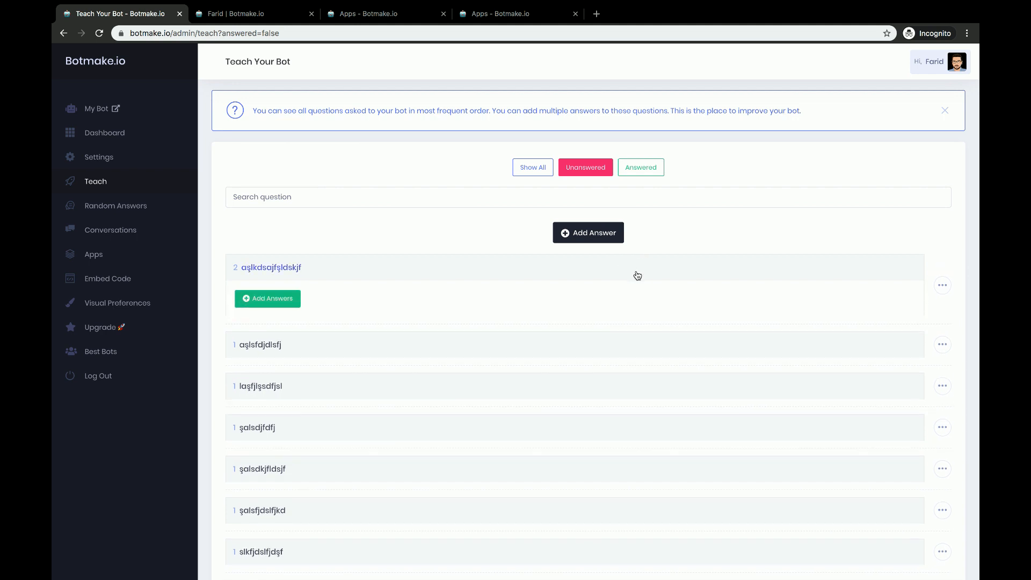
click(651, 267)
click(667, 266)
click(948, 291)
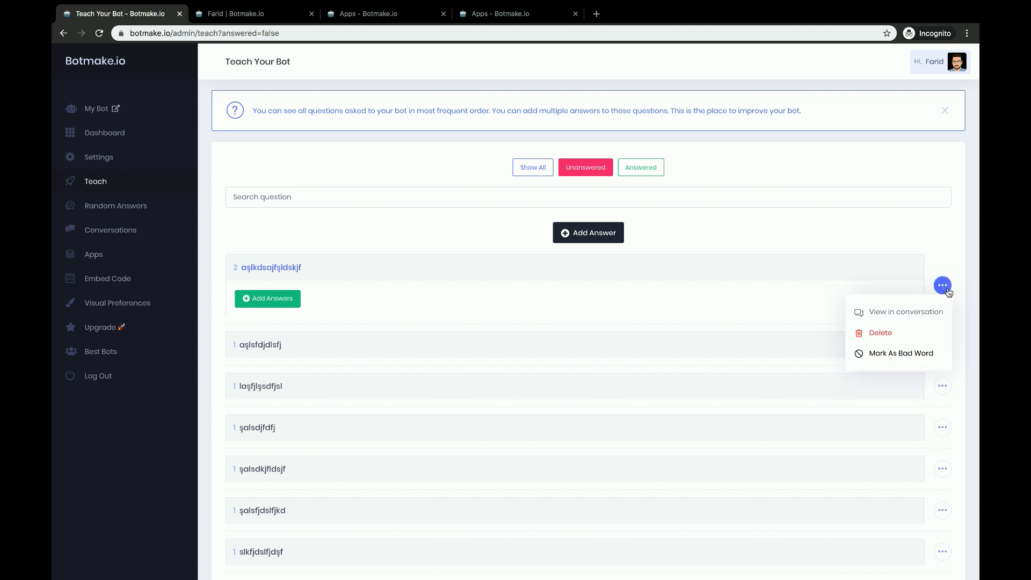
click(886, 314)
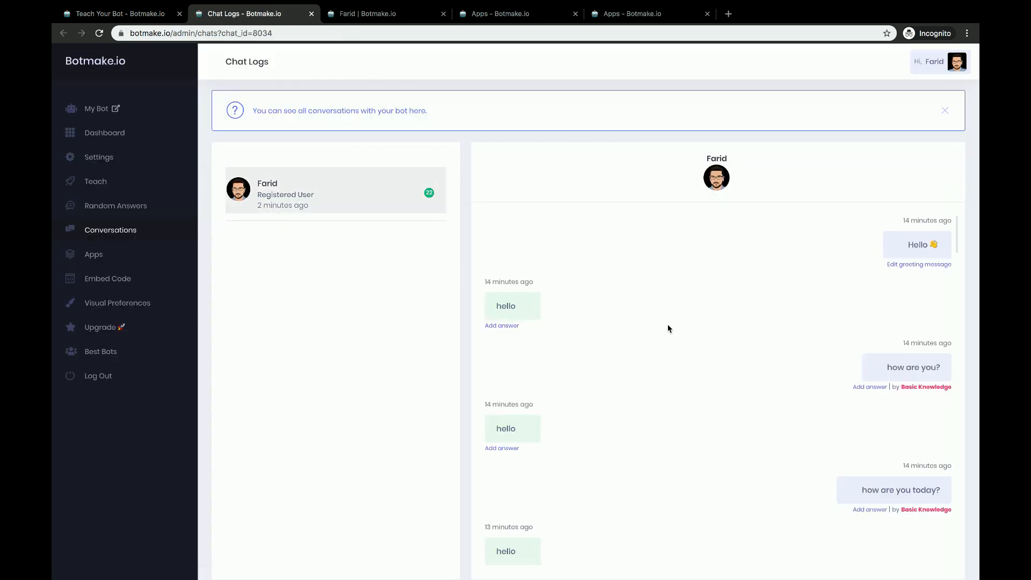
Read through the conversation's chat log, examining the bot's replies, their source apps, and the options to add or edit answers
scroll(668, 339, down, 10)
scroll(668, 357, down, 15)
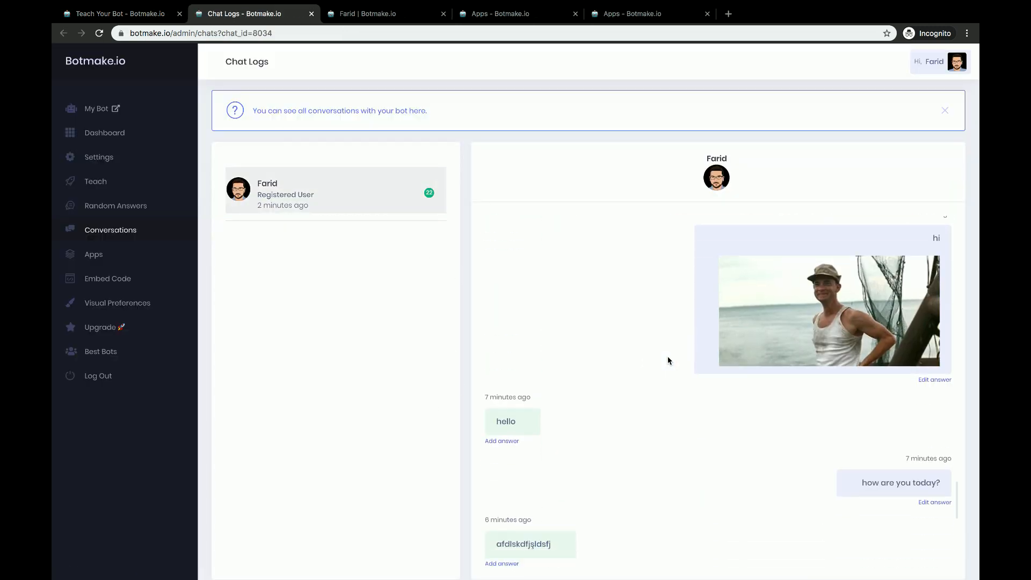
scroll(668, 358, up, 15)
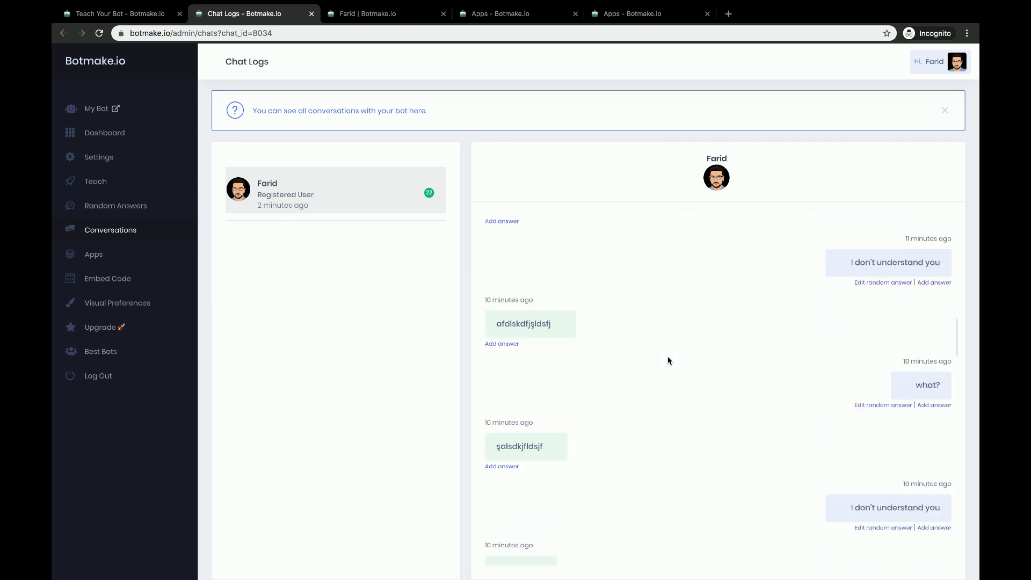
scroll(669, 360, up, 8)
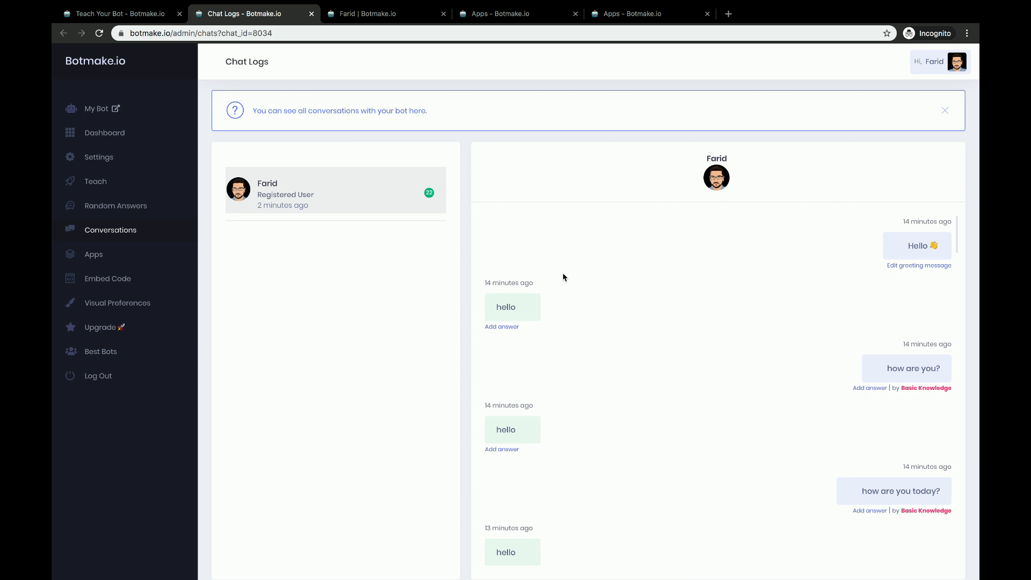
scroll(332, 336, down, 2)
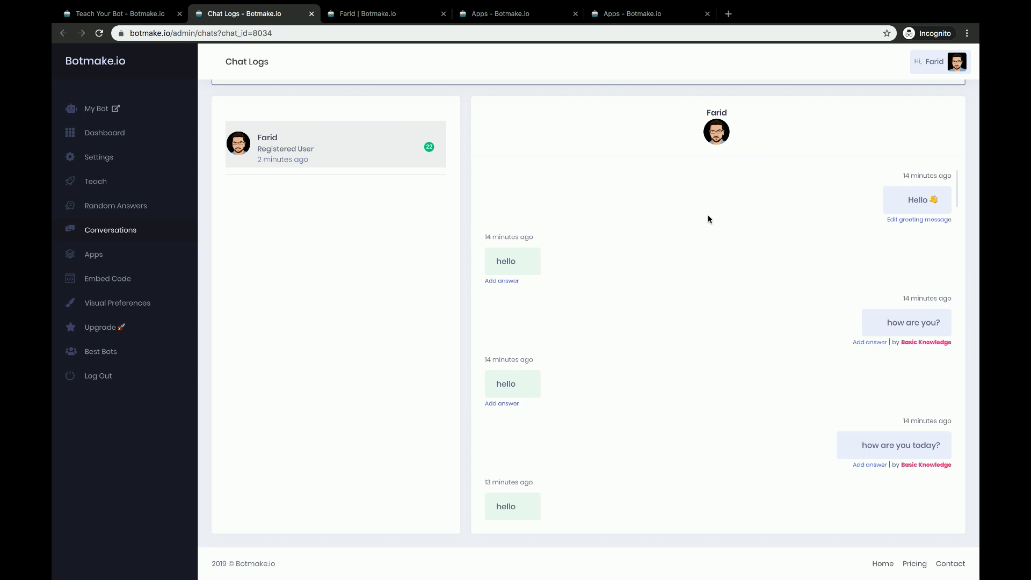
scroll(720, 264, down, 7)
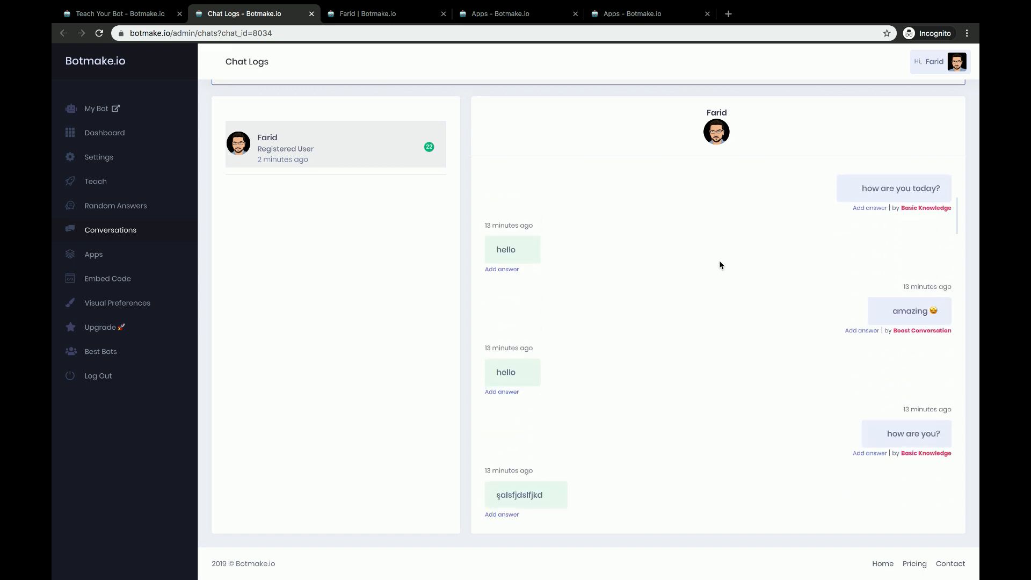
scroll(721, 265, down, 10)
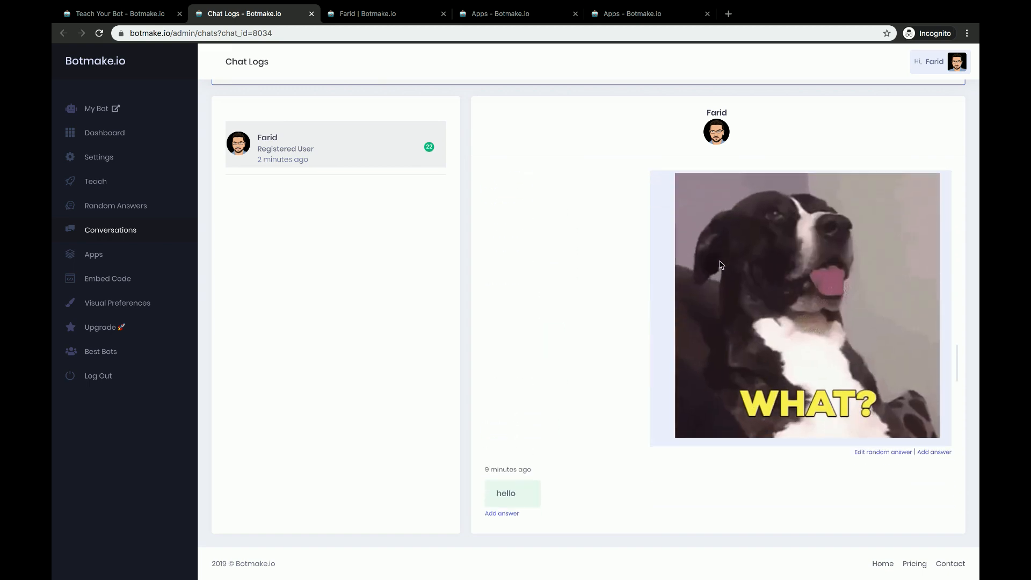
scroll(603, 385, up, 10)
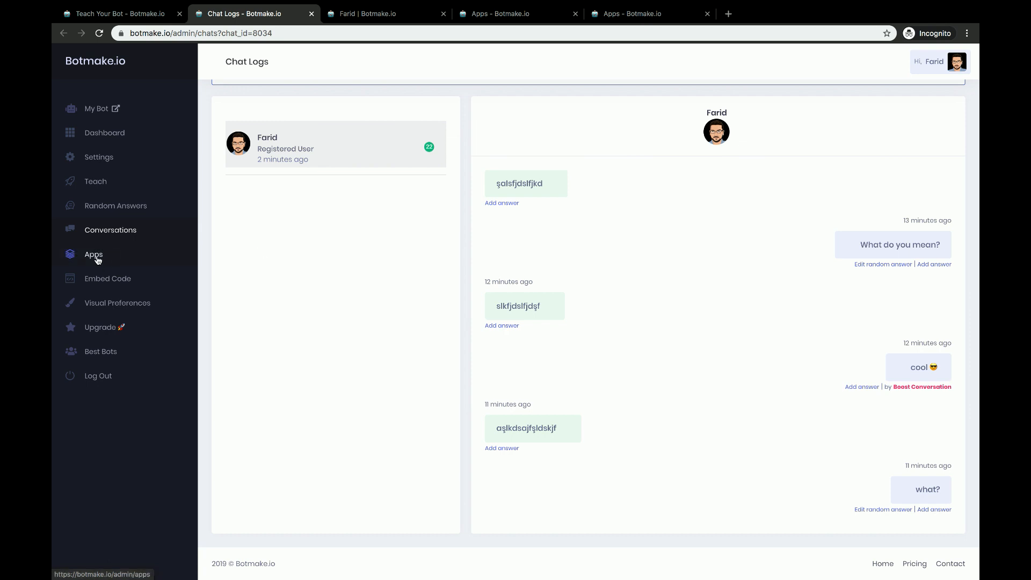
Open the visual preferences, follow the upgrade link, and compare the features of the Free and Premium plans
click(111, 308)
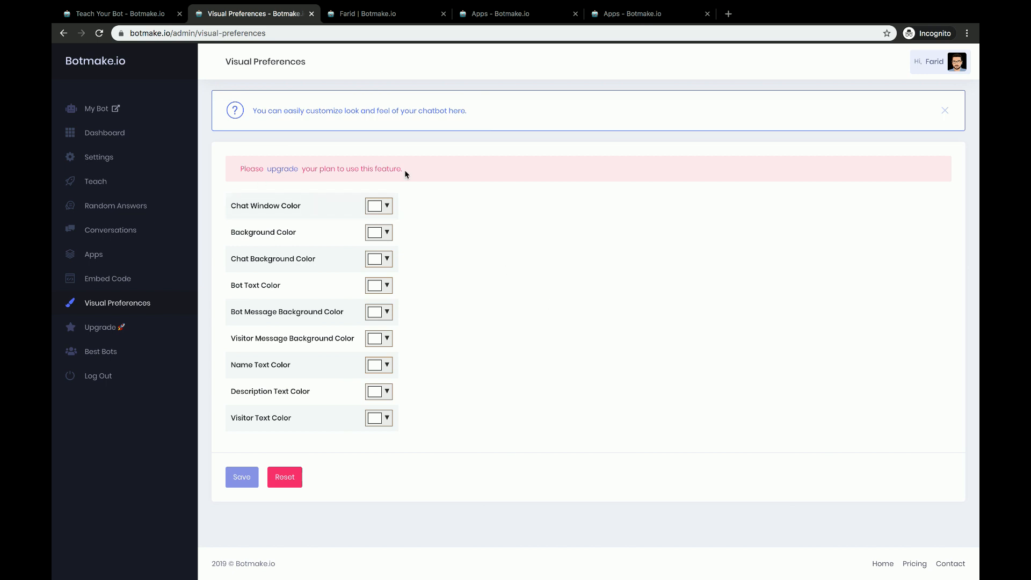
click(289, 170)
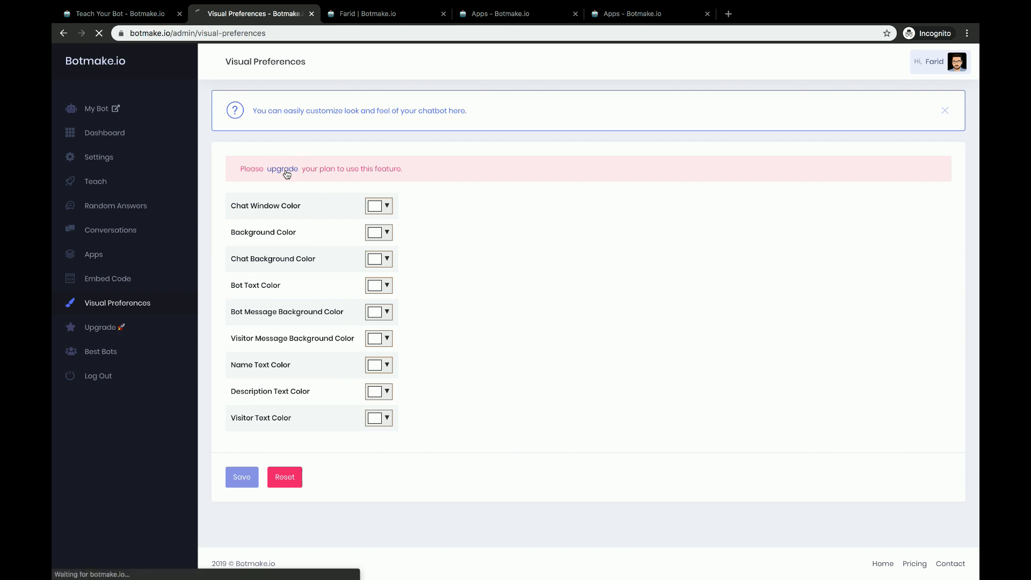
scroll(459, 251, down, 1)
scroll(459, 251, down, 3)
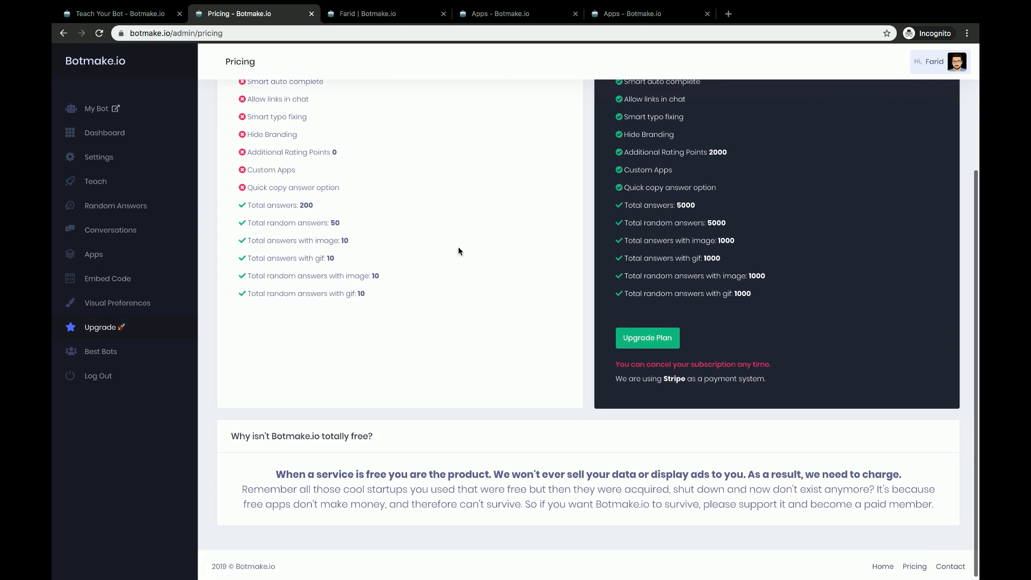
scroll(458, 250, up, 3)
scroll(458, 251, down, 3)
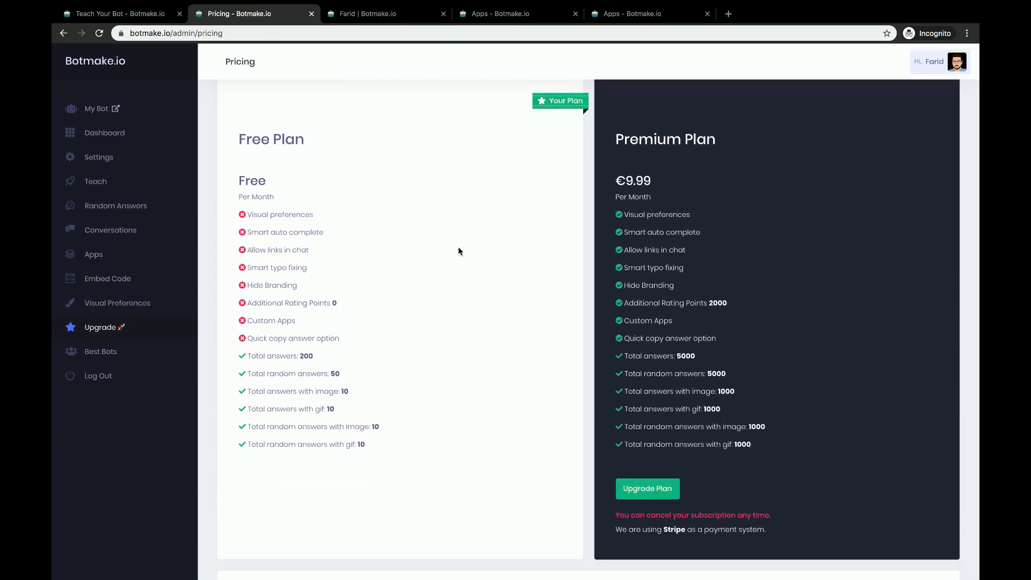
scroll(459, 251, up, 3)
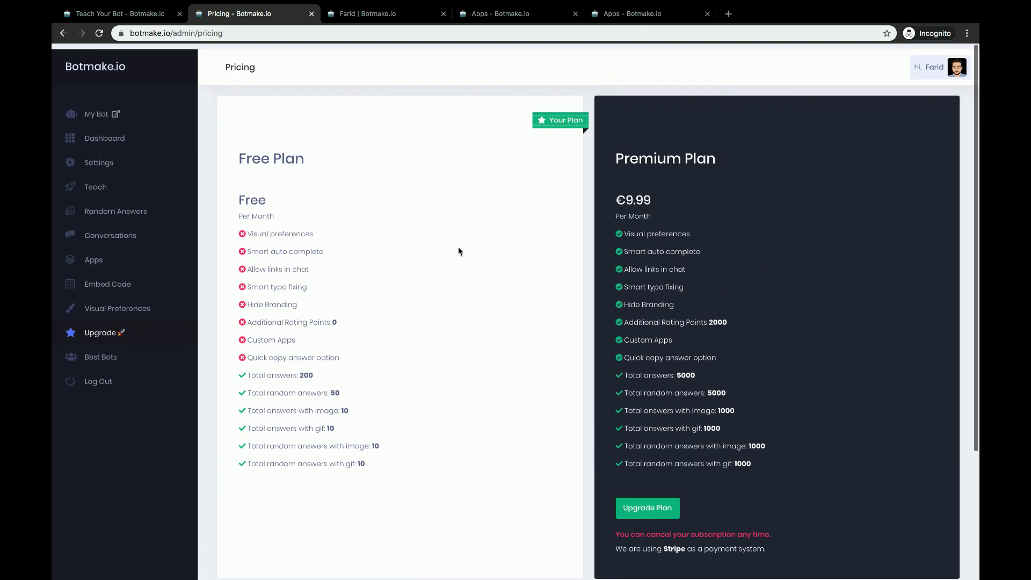
Upgrade to the Premium Plan and return to the pricing page to check the active plan
click(633, 497)
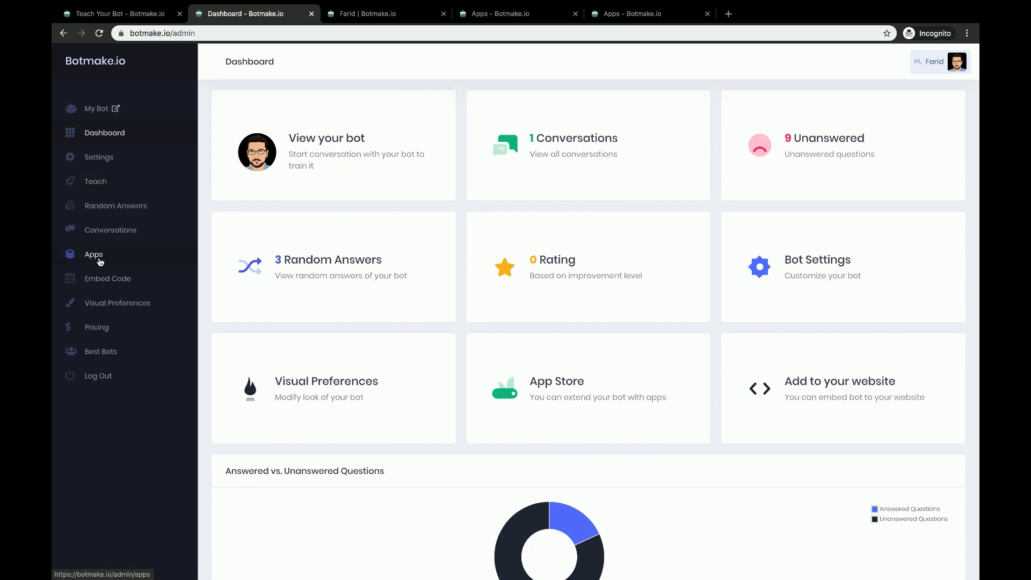
click(99, 326)
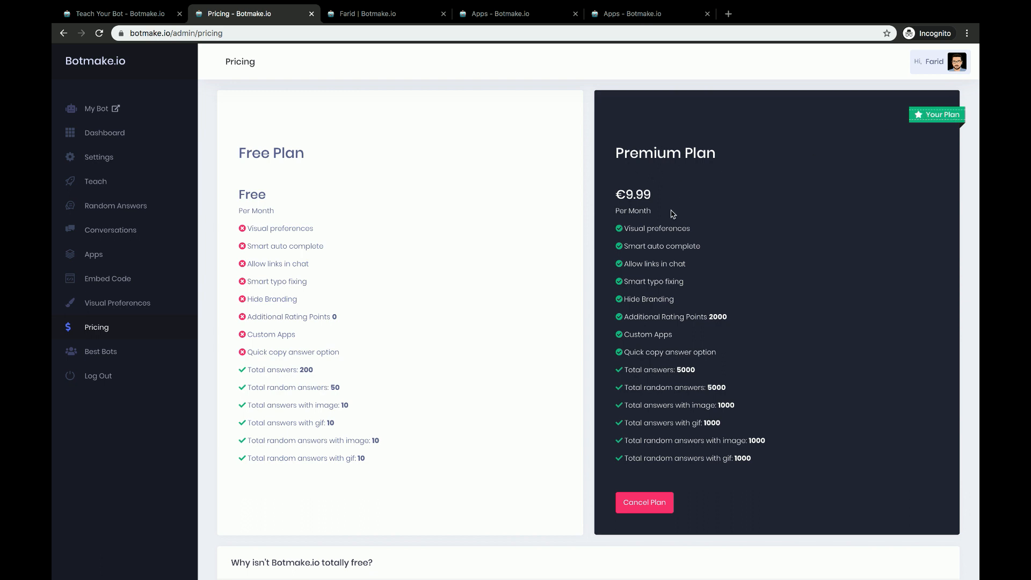
Open the bot's page, view it as a guest, and send the autocomplete suggestion "hello" after entering "he"
click(98, 111)
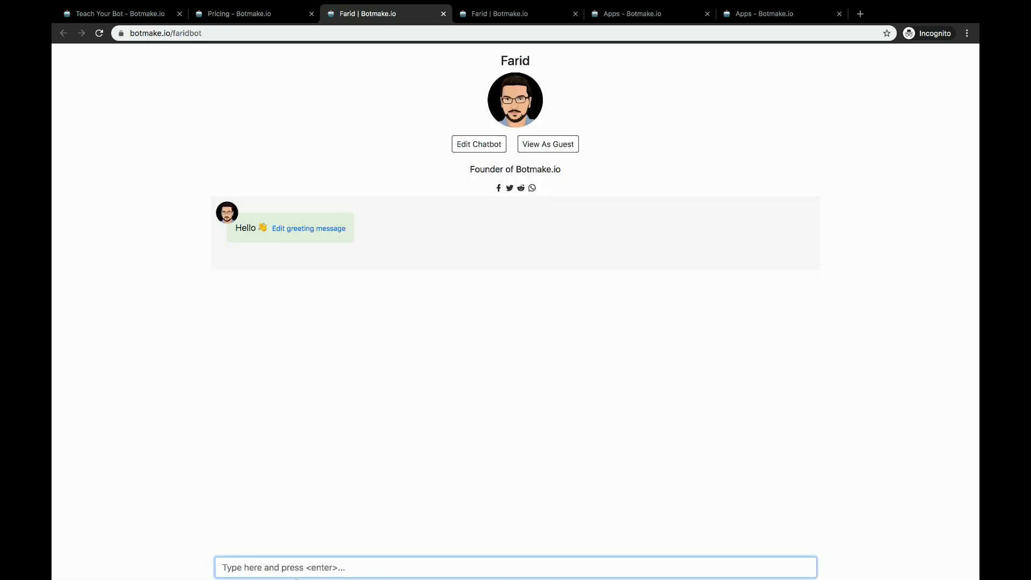
click(558, 147)
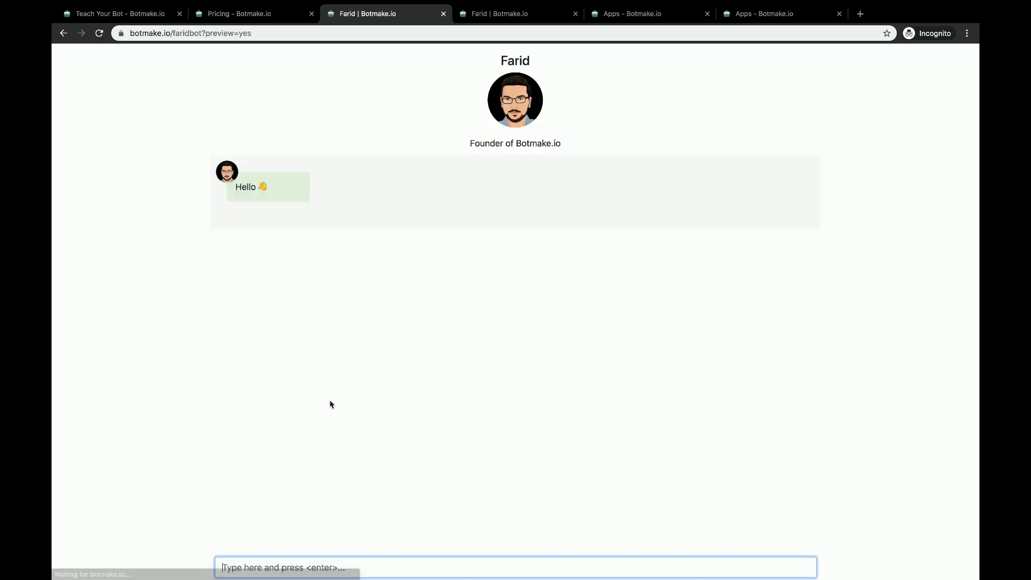
text(he)
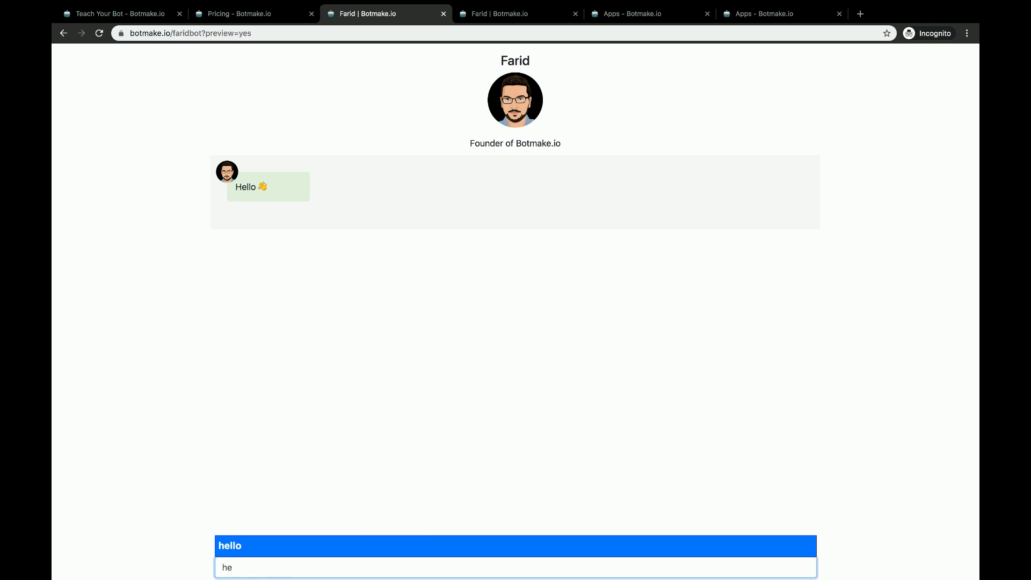
click(296, 549)
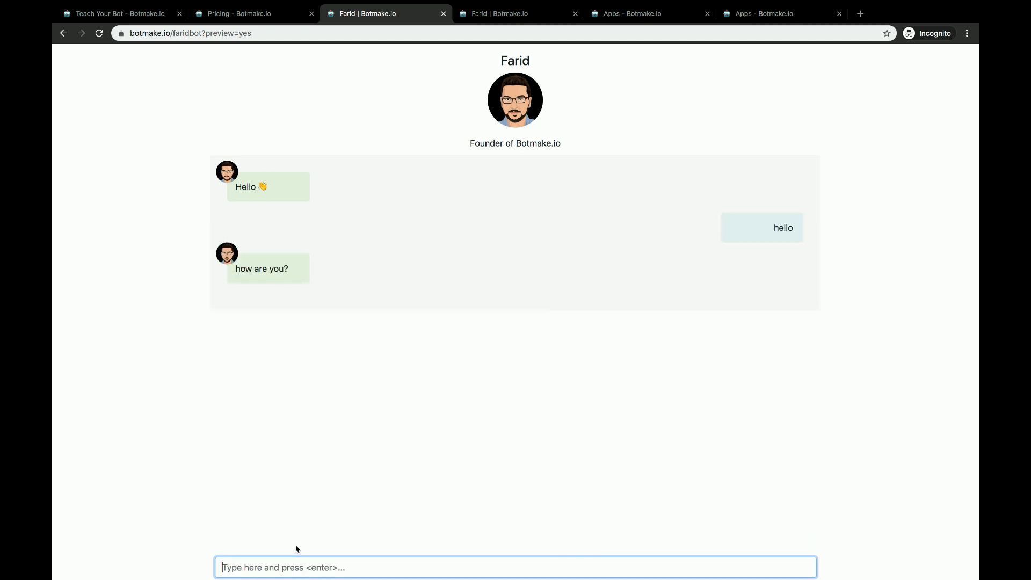
click(295, 409)
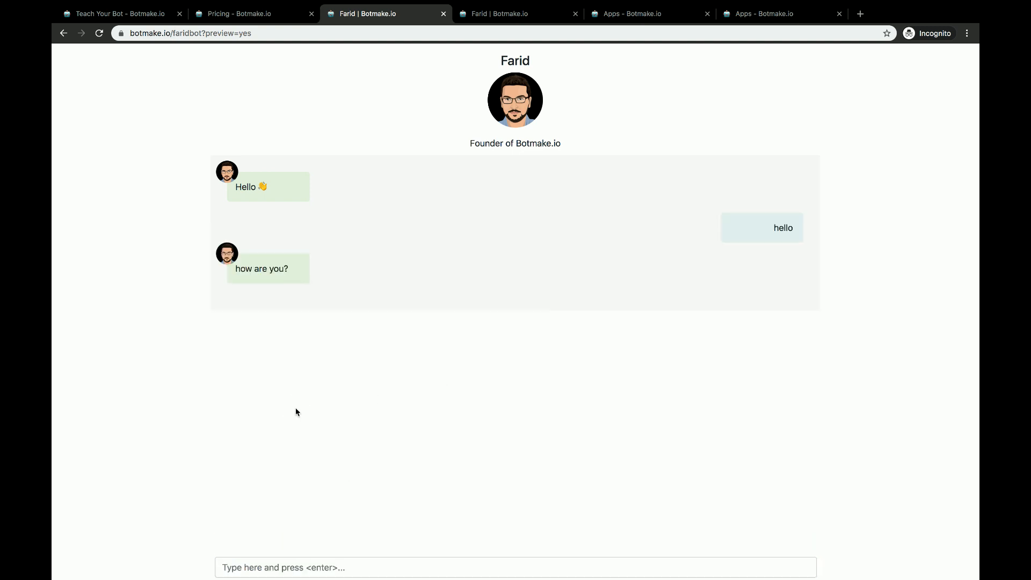
double_click(783, 228)
click(860, 261)
Enter "how" in the chat and send the suggested question "how are you"
click(329, 564)
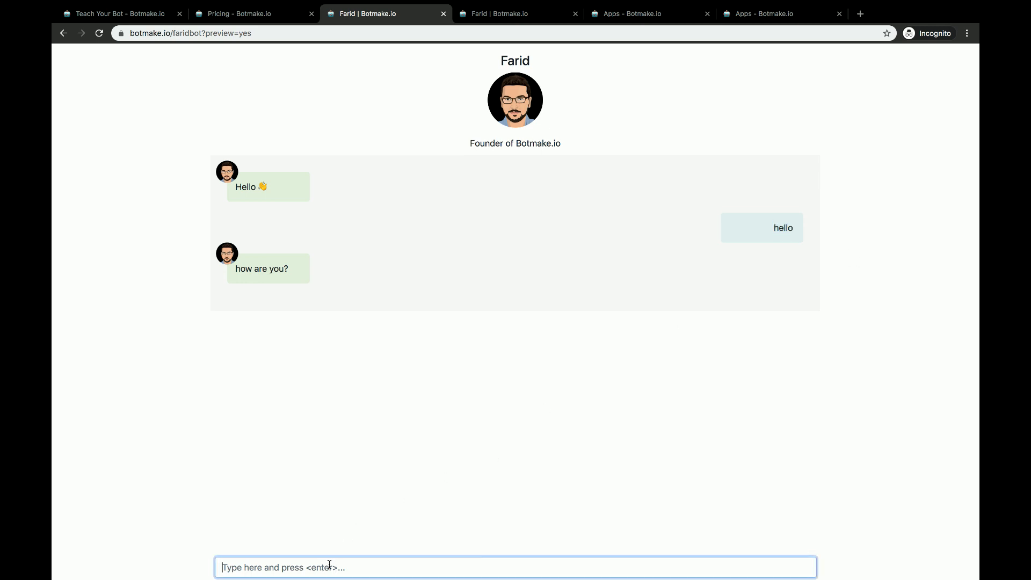
text(how)
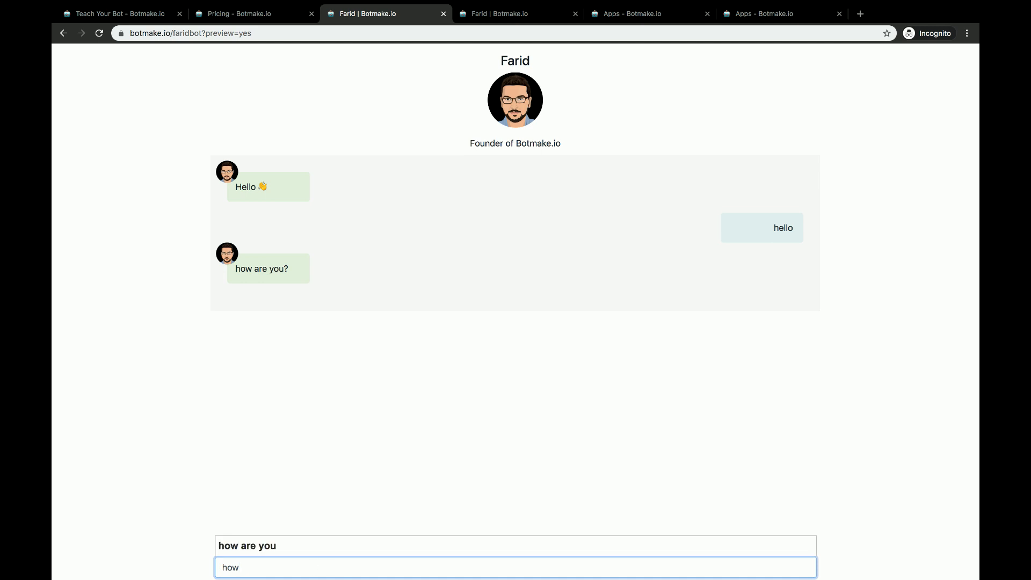
click(273, 546)
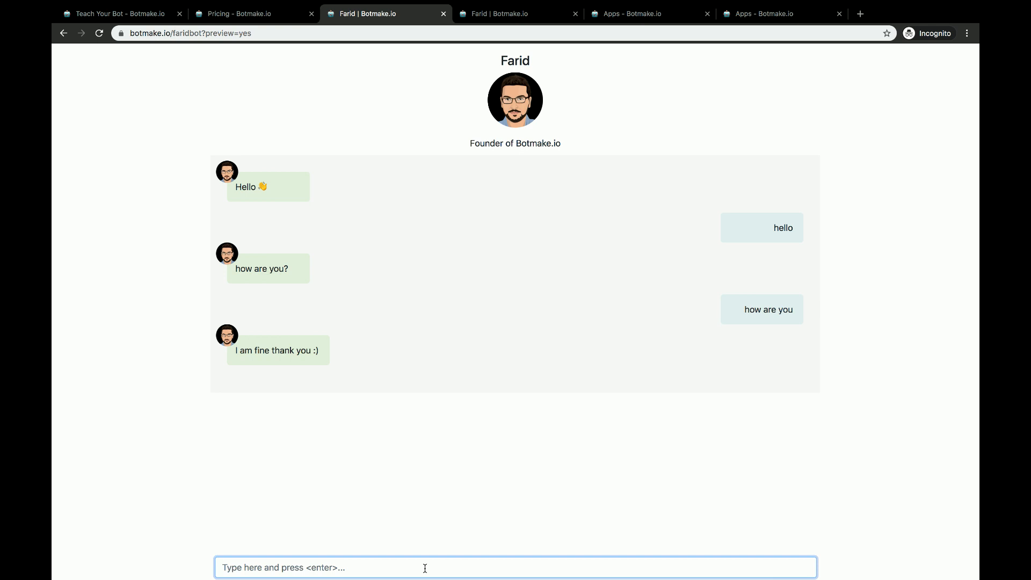
Reuse the sent question "how are you" as the misspelled message "how are yo", send it, and examine the bot's typo-fixing reply
drag(742, 309, 799, 314)
key(ctrl+c)
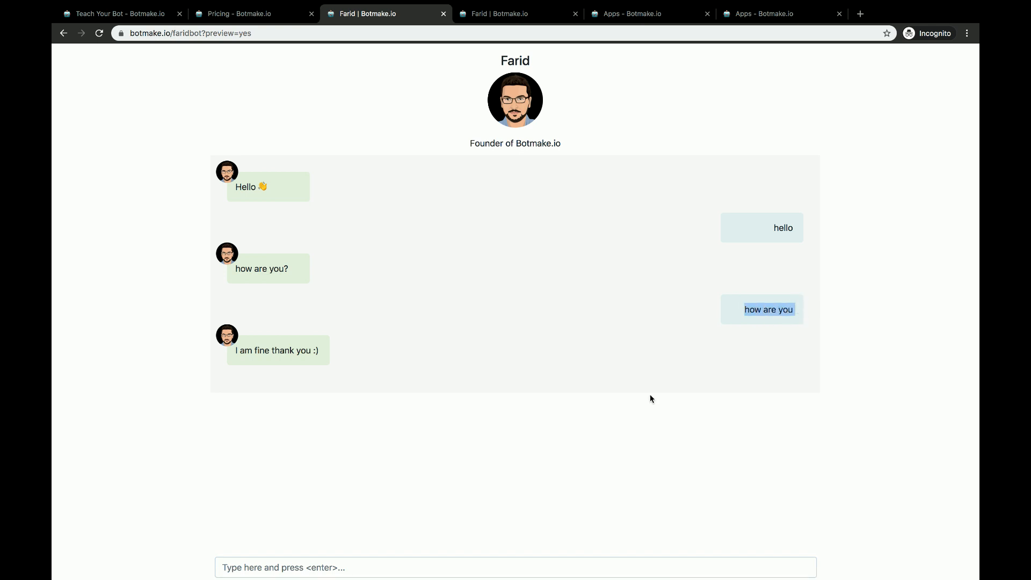
click(234, 568)
key(ctrl+v)
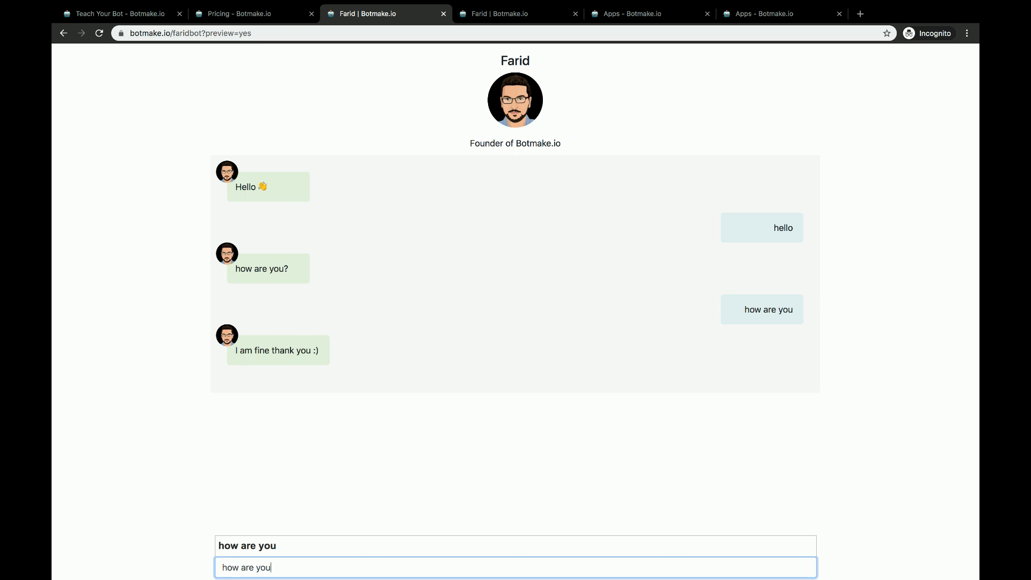
key(Return)
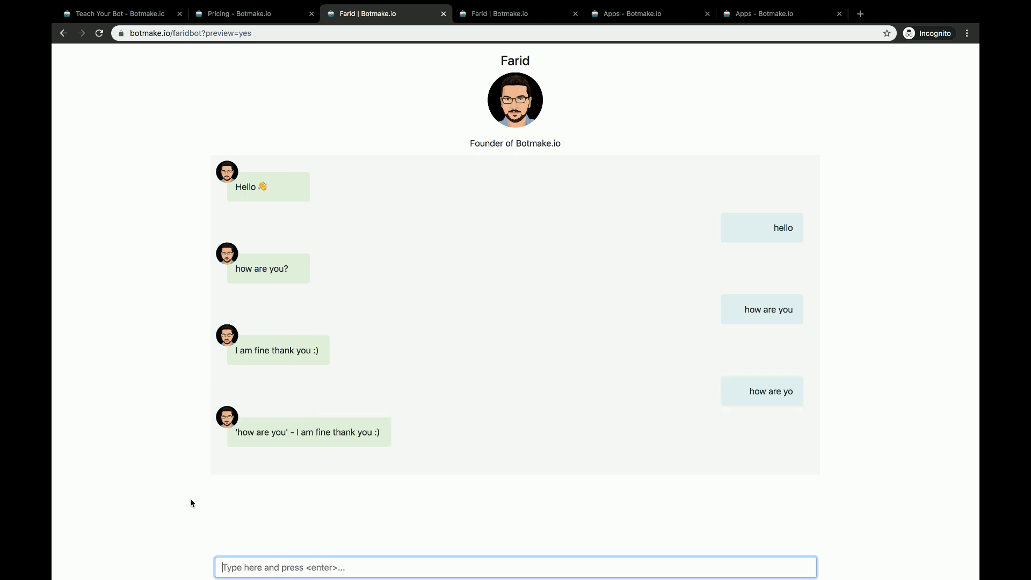
drag(234, 435, 375, 432)
drag(746, 393, 796, 395)
drag(238, 431, 387, 438)
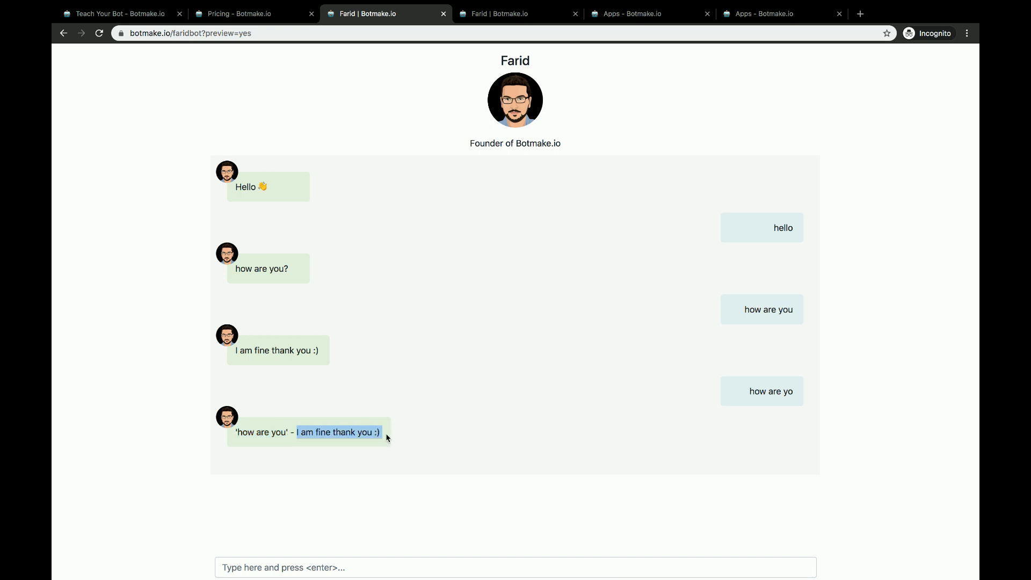
click(312, 537)
click(312, 569)
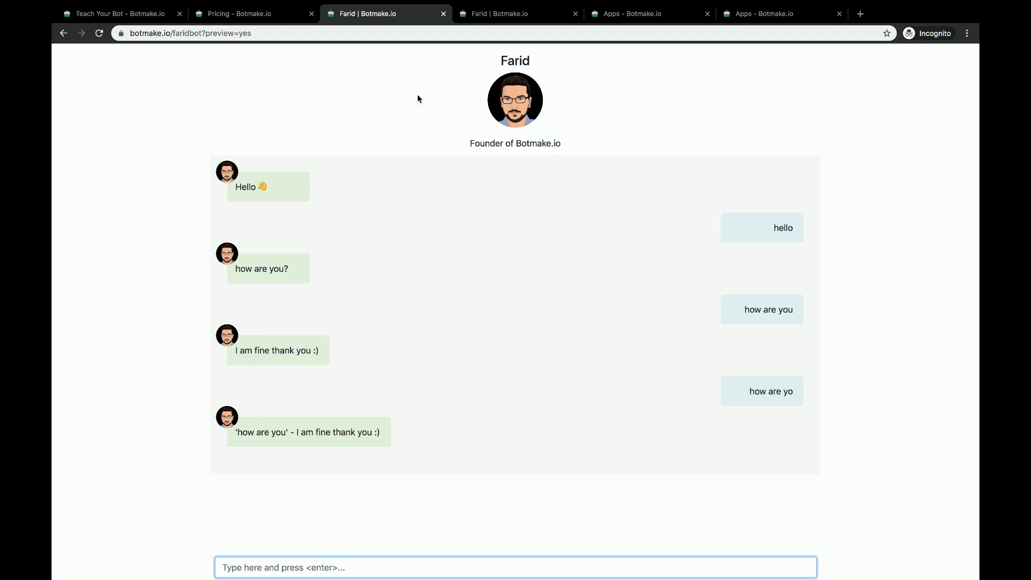
Set the Chat Window Color to rgb(99, 0, 232) in the visual preferences, save it, and preview the embedded chat window
click(252, 15)
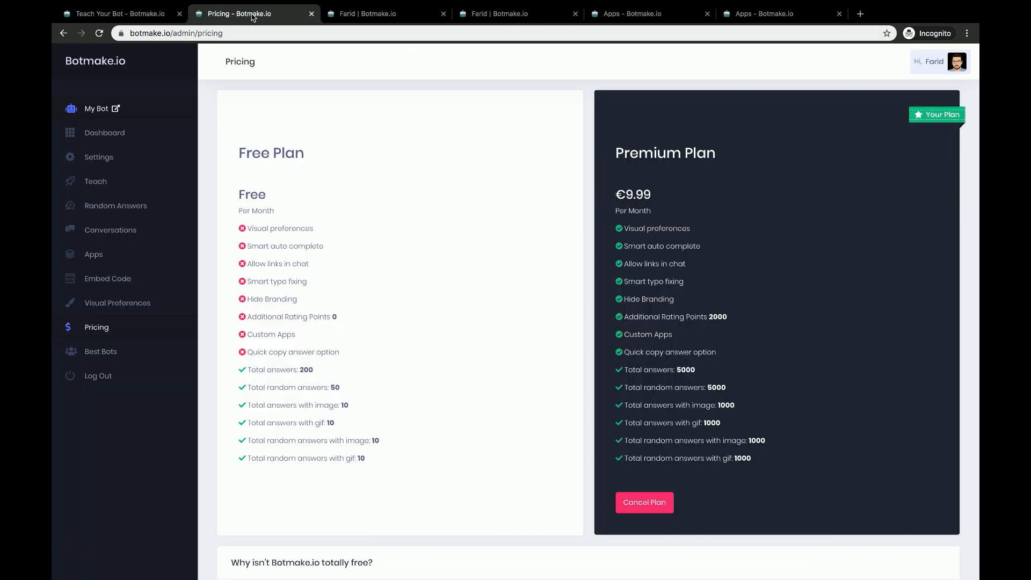
click(108, 304)
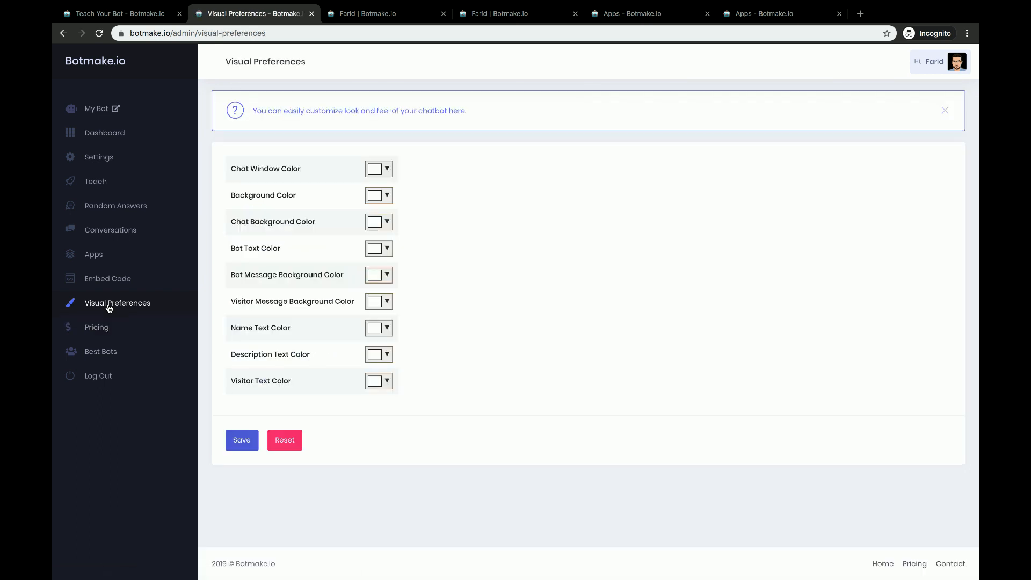
click(387, 169)
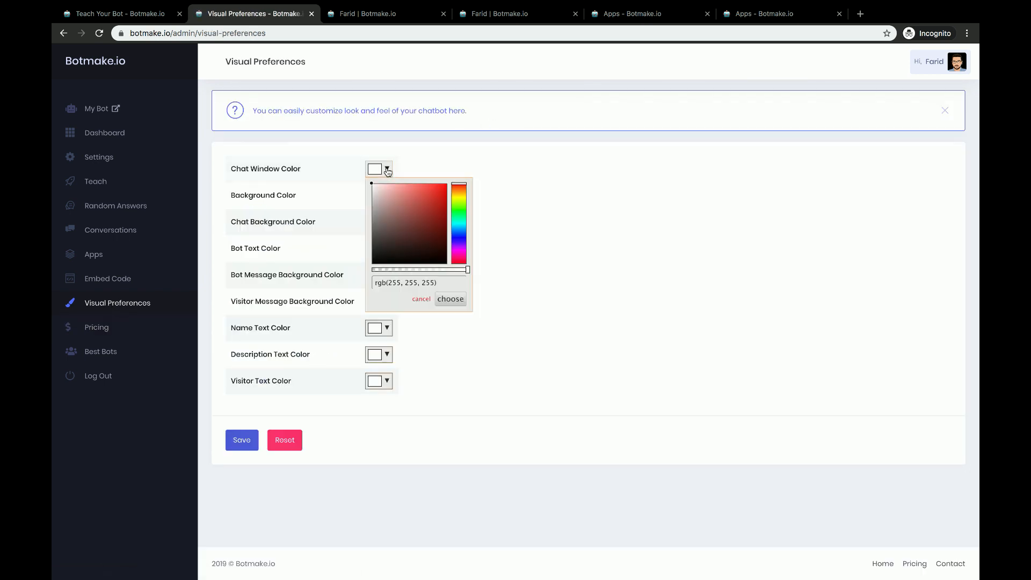
click(429, 203)
click(437, 194)
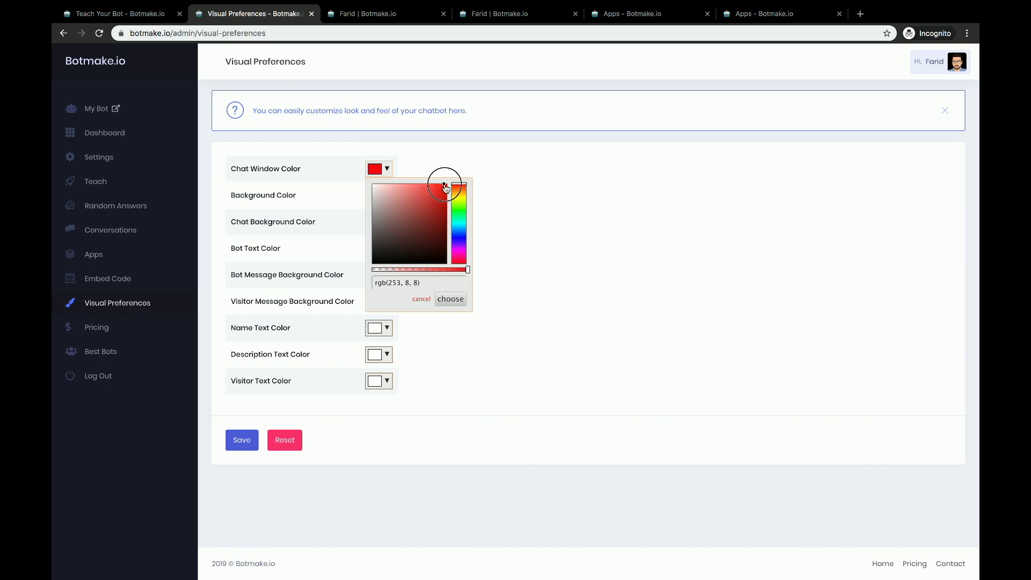
click(440, 192)
mouse_move(441, 189)
mouse_down()
mouse_move(433, 232)
mouse_move(464, 246)
mouse_move(439, 198)
mouse_move(451, 194)
mouse_up()
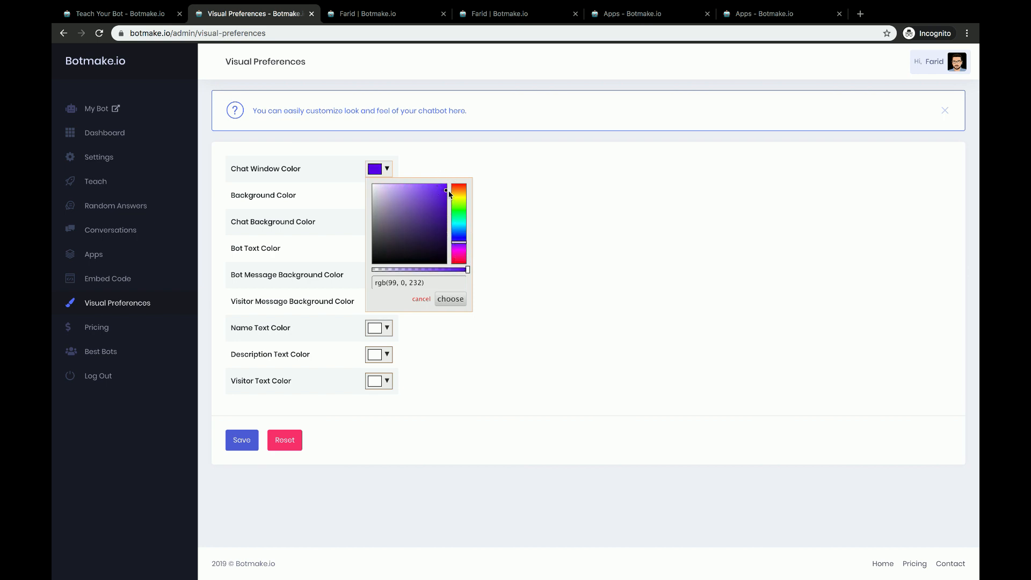
click(452, 299)
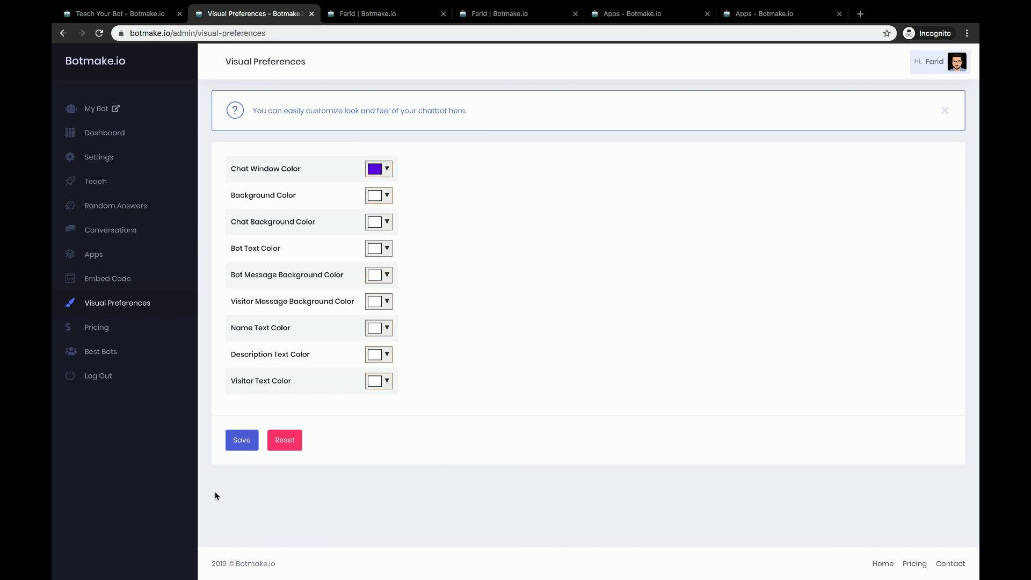
click(242, 442)
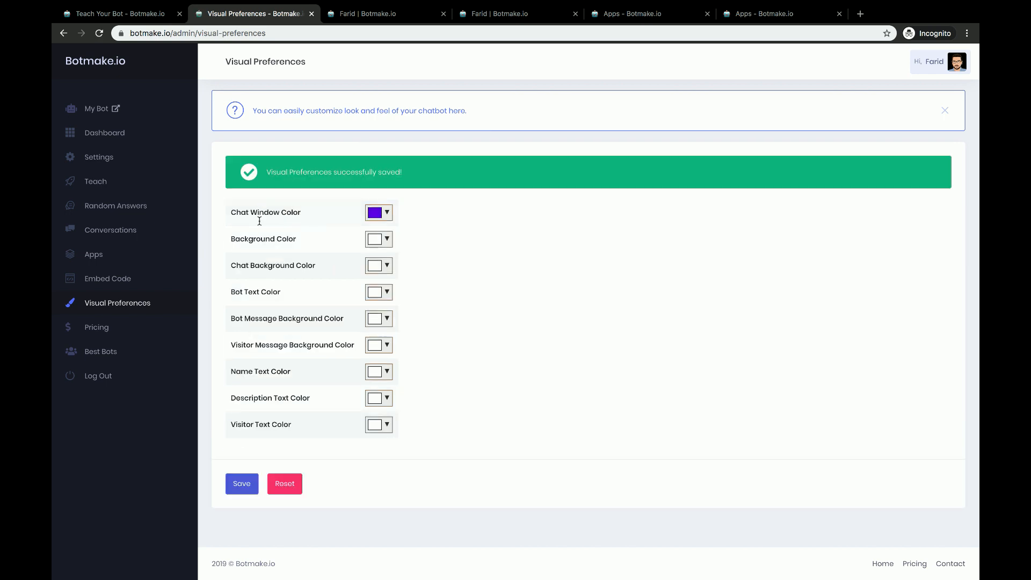
click(114, 280)
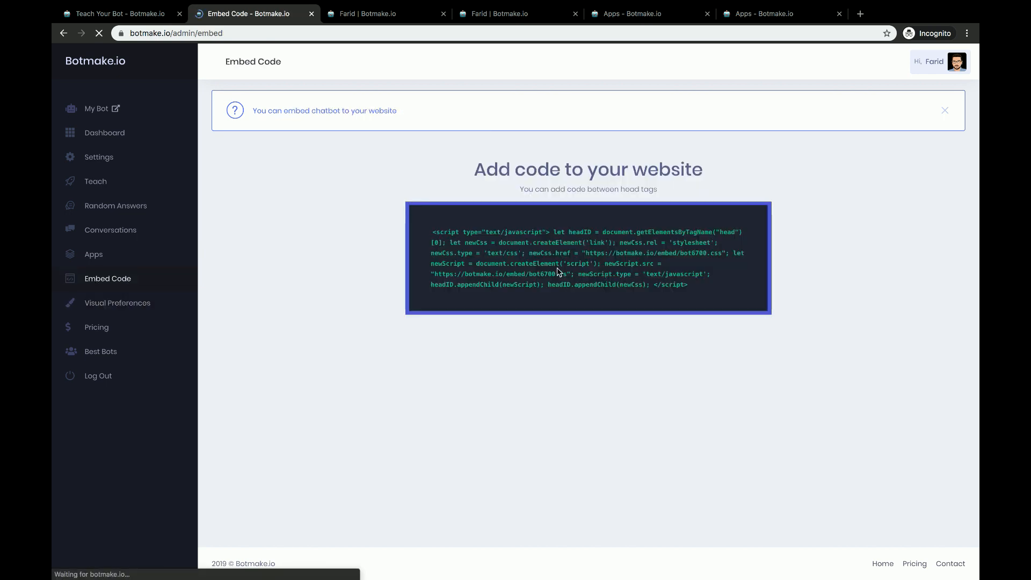
click(951, 574)
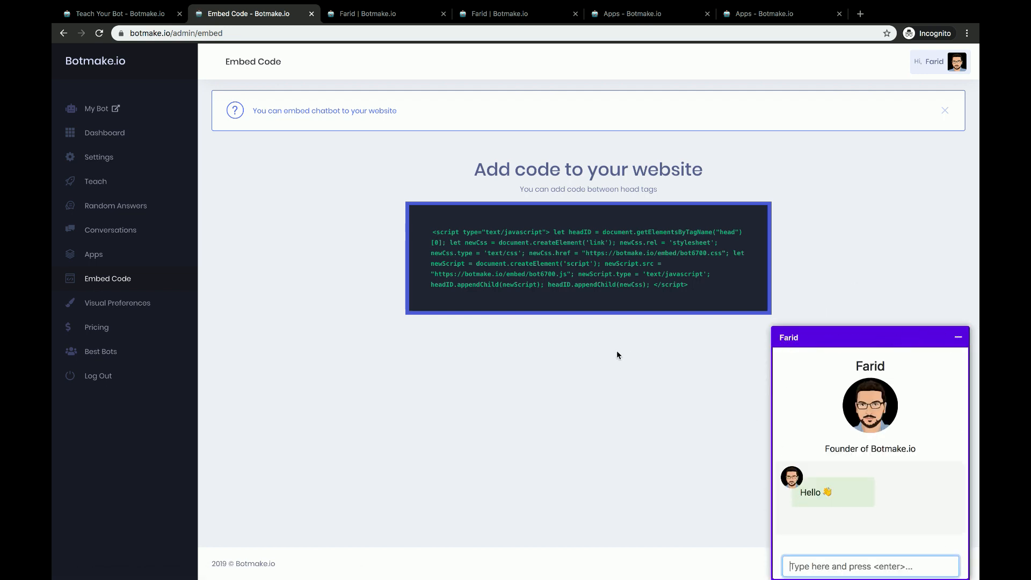
Set the Background Color to black in the visual preferences and save the change
click(124, 305)
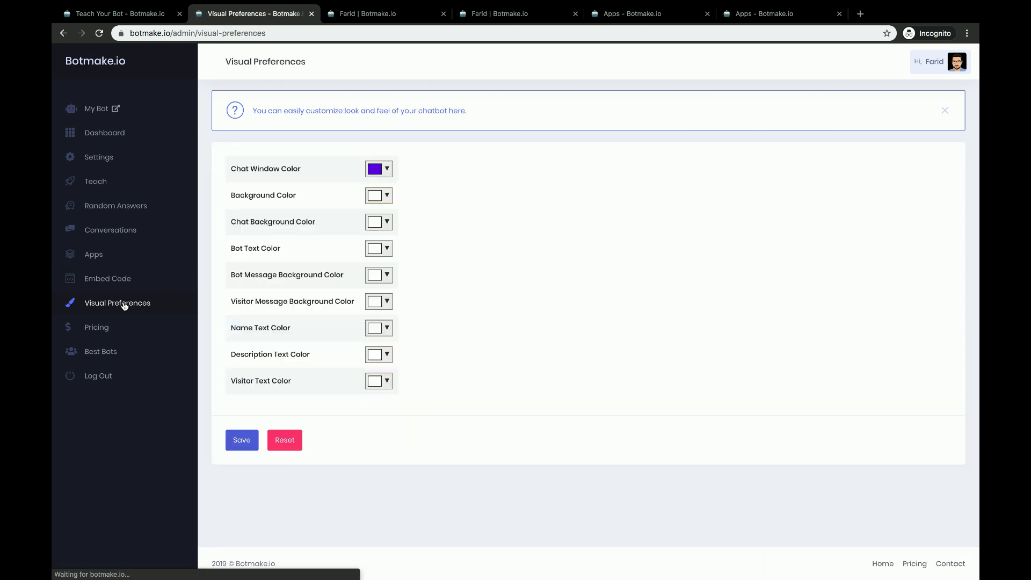
click(387, 196)
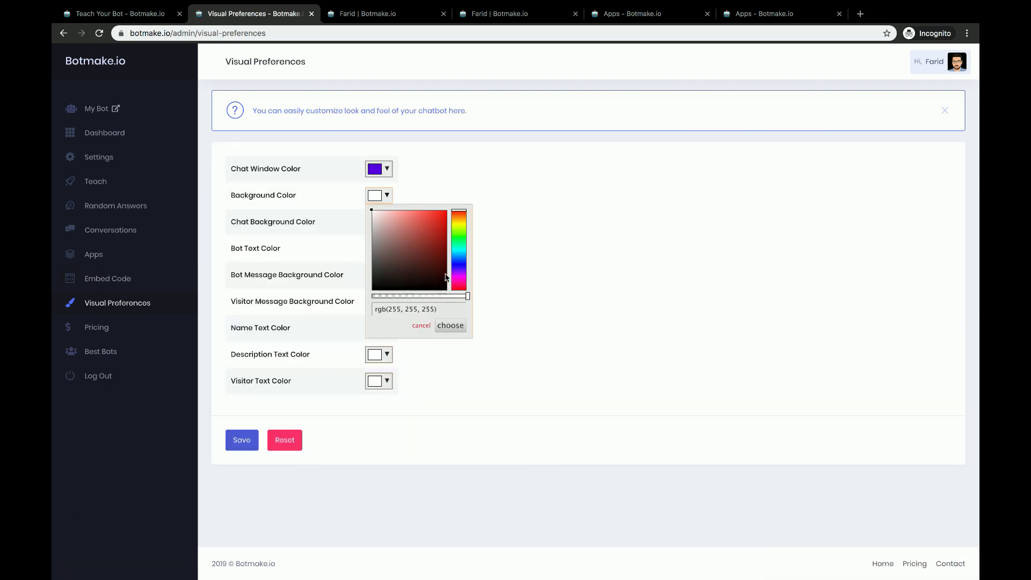
drag(371, 214, 374, 289)
click(451, 326)
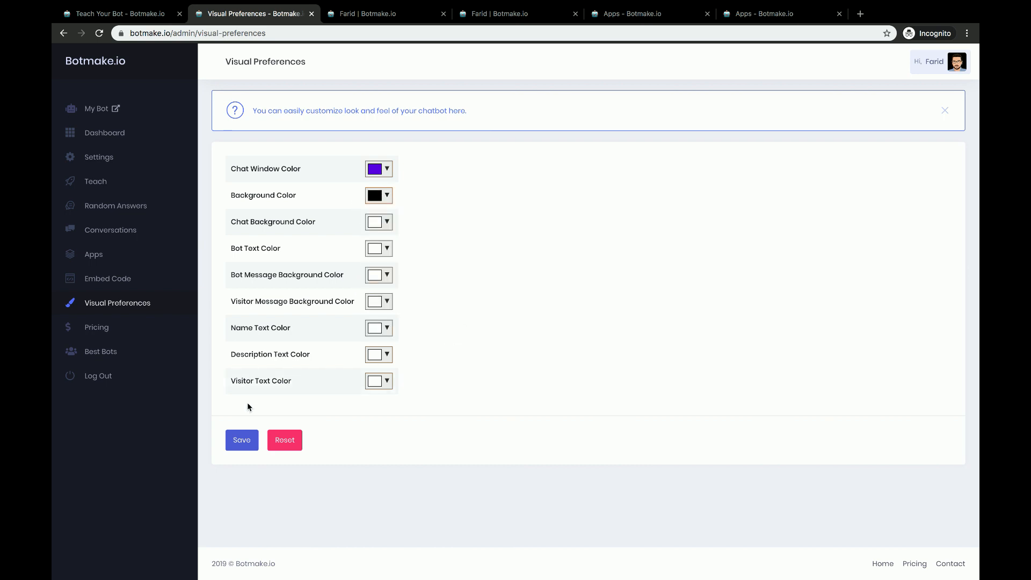
click(242, 442)
Reload the bot's guest preview and examine the background and the bot's name text
click(384, 15)
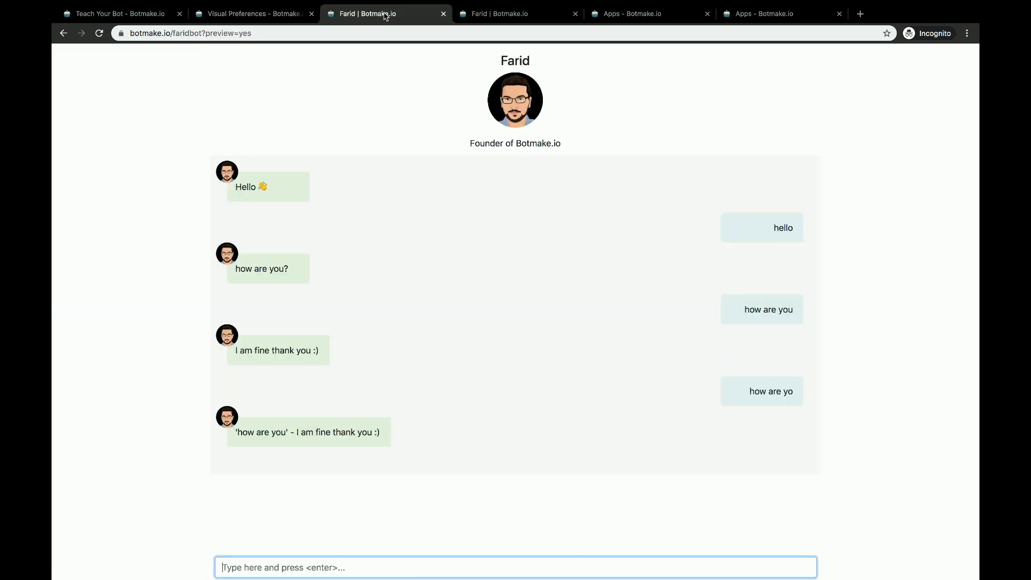
key(ctrl+r)
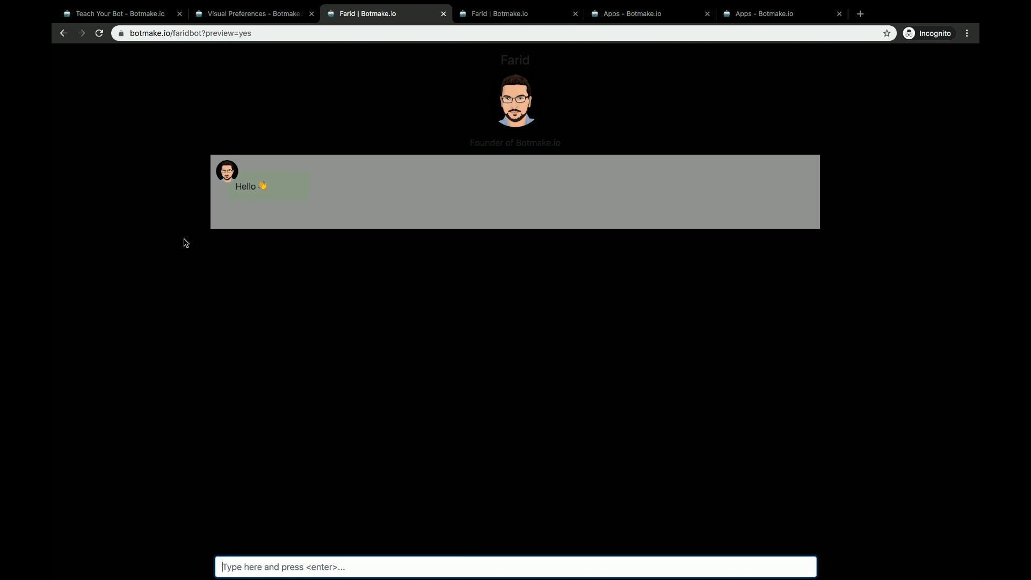
click(539, 63)
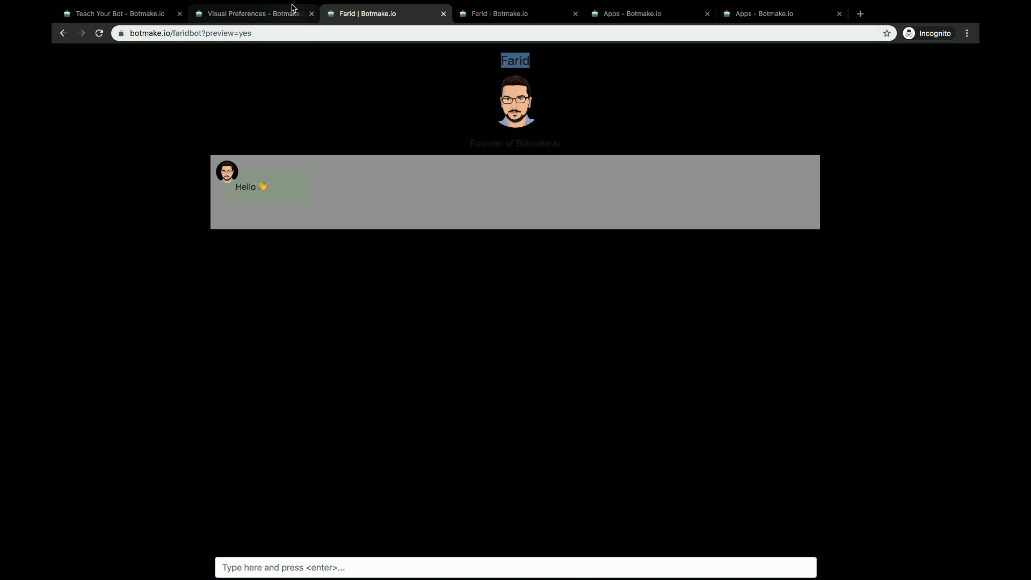
Set the Chat Background Color to rgb(85, 85, 85) in the visual preferences, save it, and reload the bot's guest preview
click(271, 20)
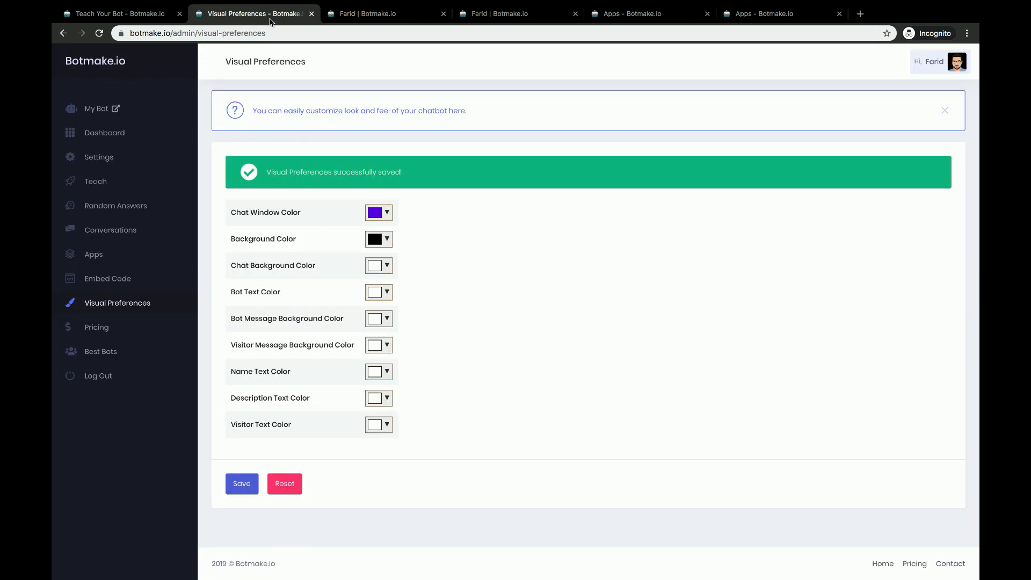
click(386, 266)
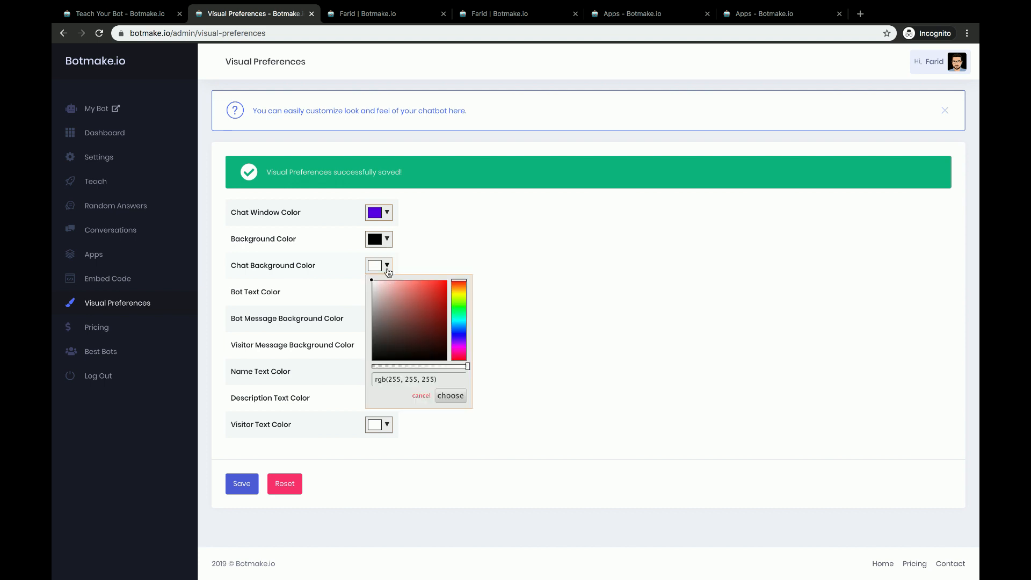
click(358, 16)
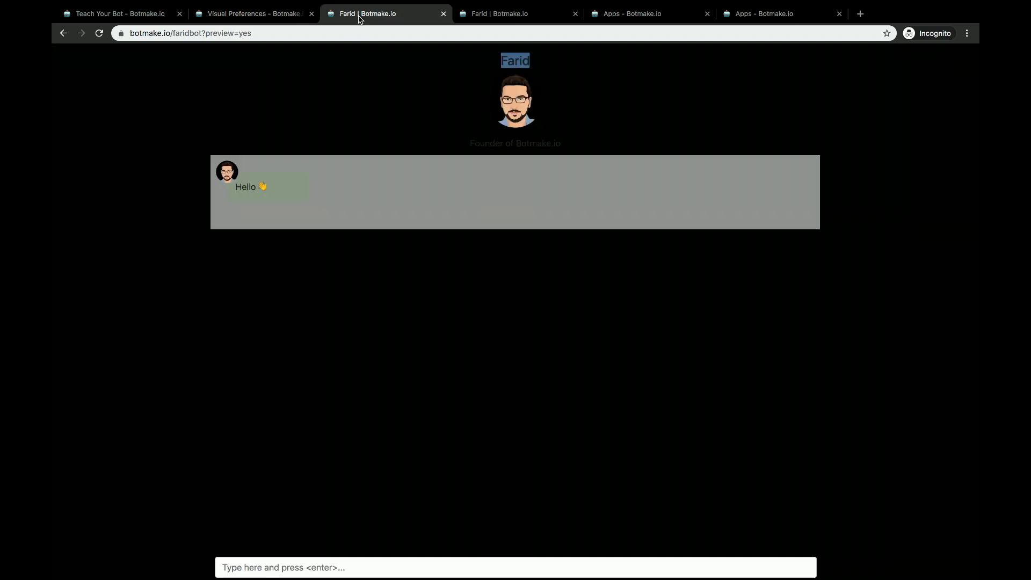
click(267, 16)
mouse_move(384, 344)
mouse_down()
mouse_move(377, 373)
mouse_move(378, 338)
mouse_up()
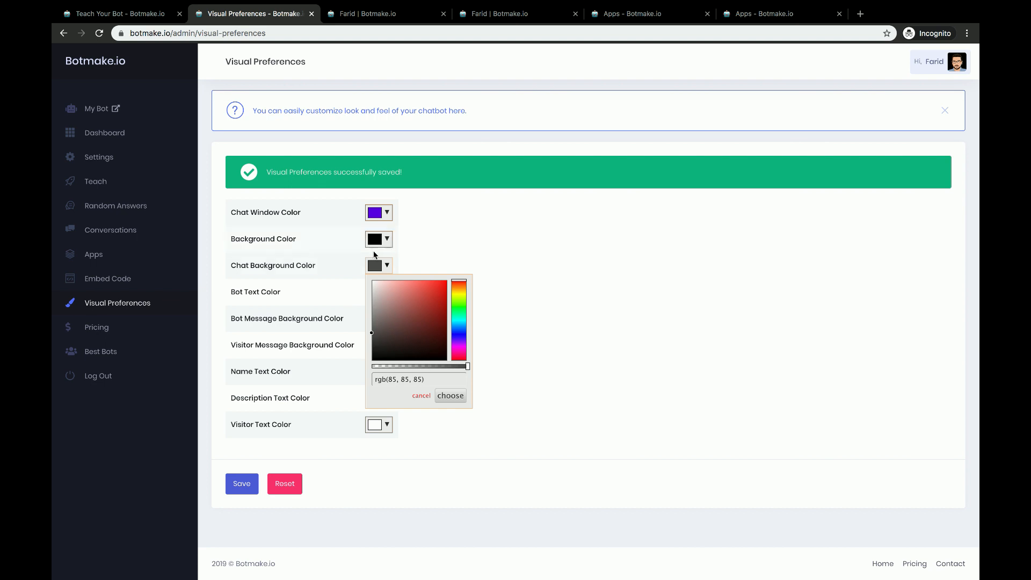
click(450, 396)
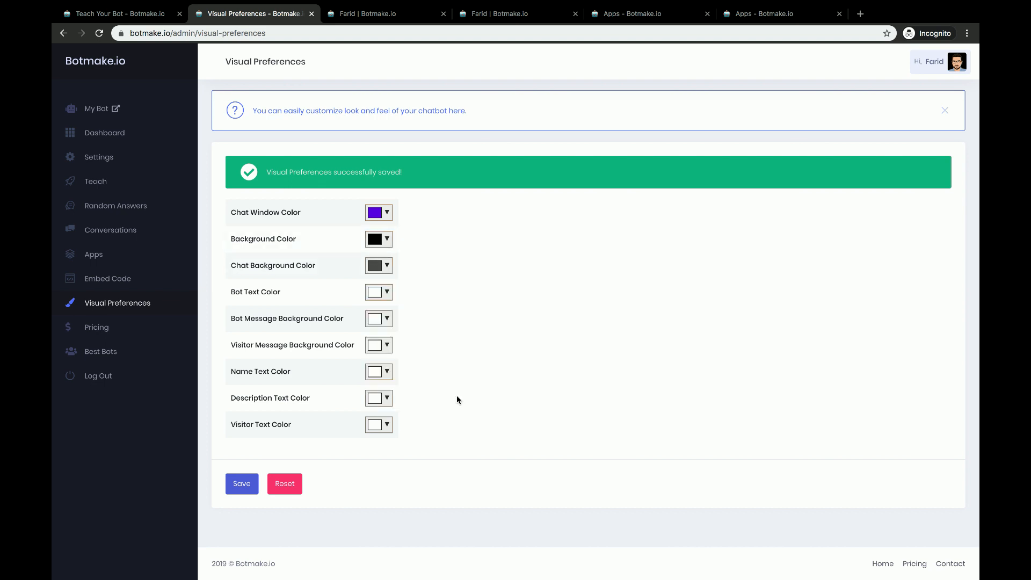
click(248, 486)
click(357, 14)
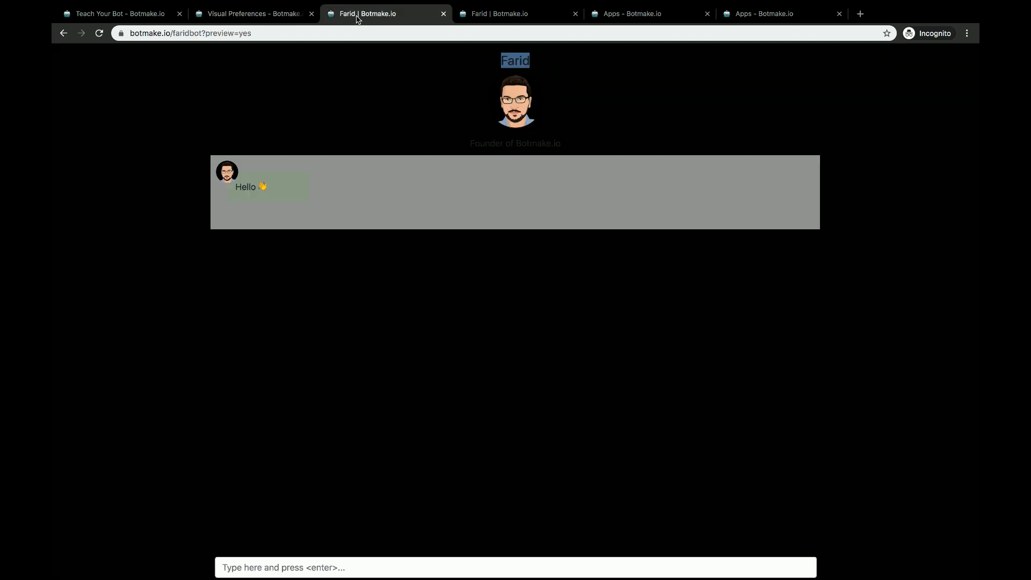
key(super+r)
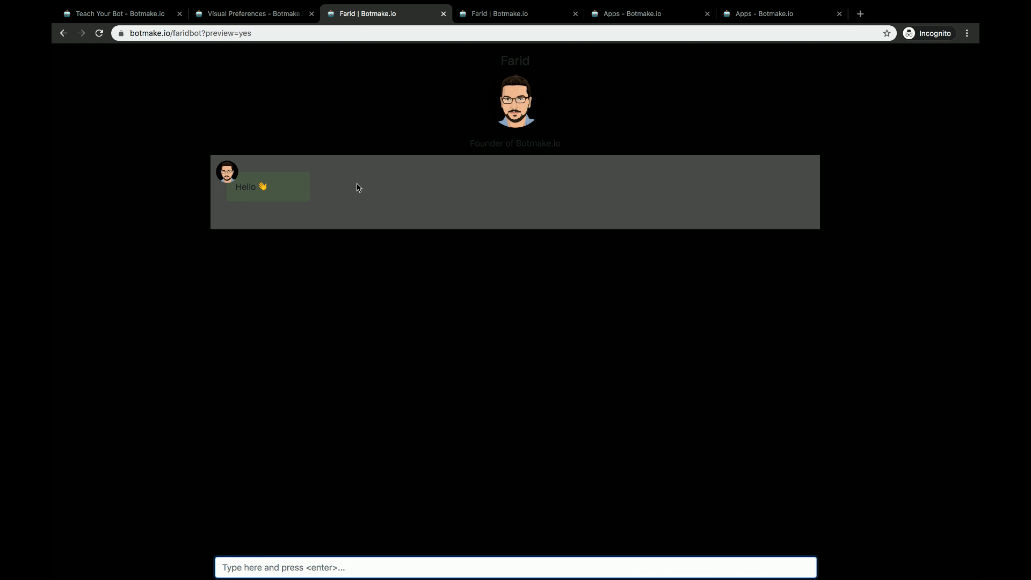
Set the Bot Text Color to white in the visual preferences
click(285, 17)
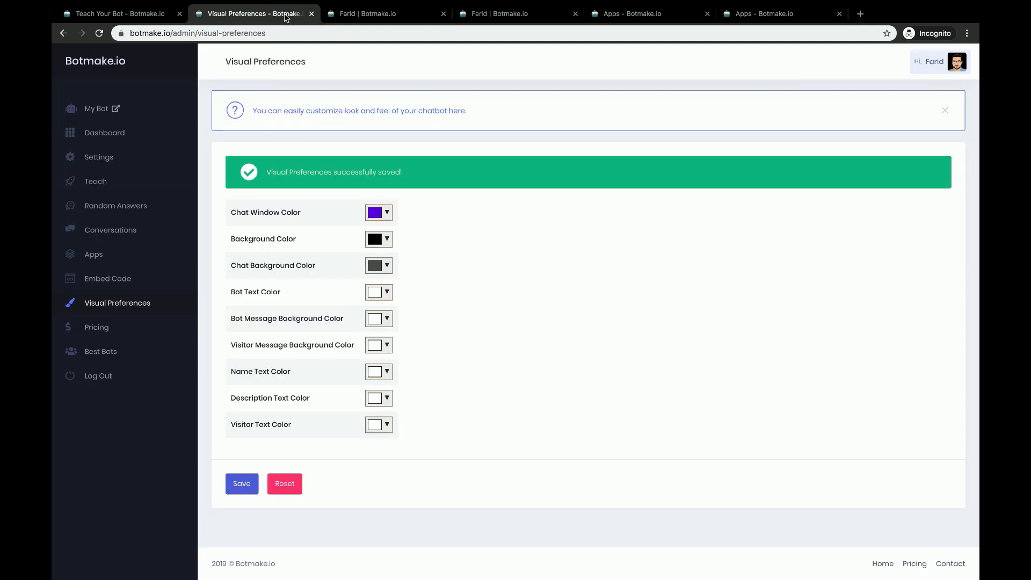
click(387, 294)
drag(383, 316, 366, 300)
click(451, 423)
Set the Bot Message Background Color to the dark blue rgb(35, 90, 131)
click(384, 317)
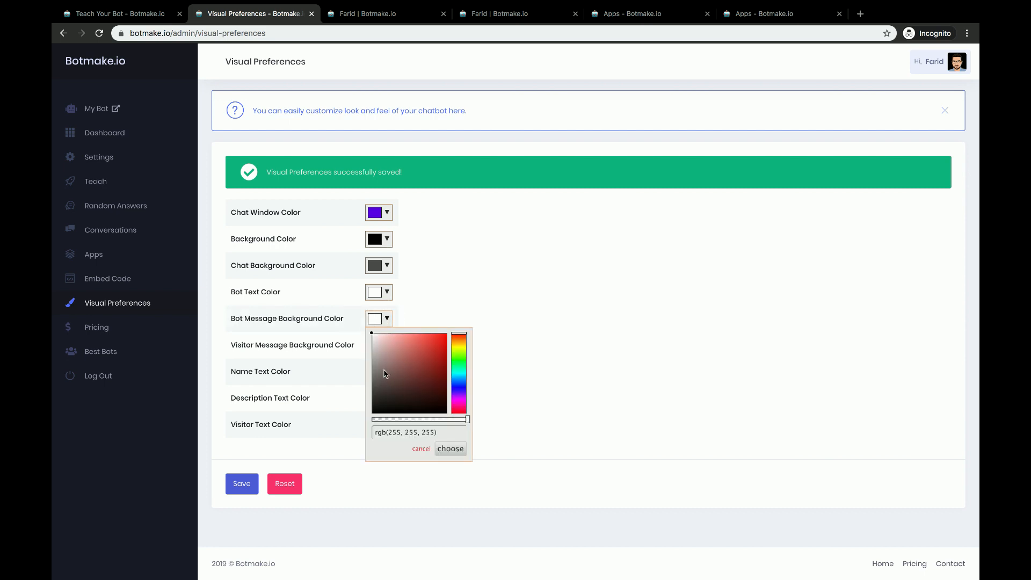
drag(374, 337, 384, 353)
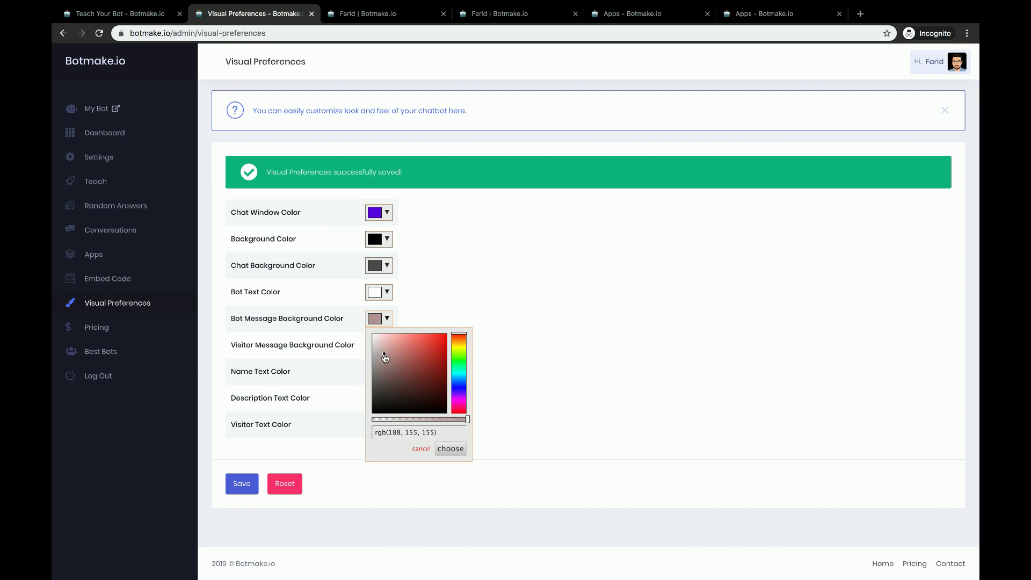
click(460, 384)
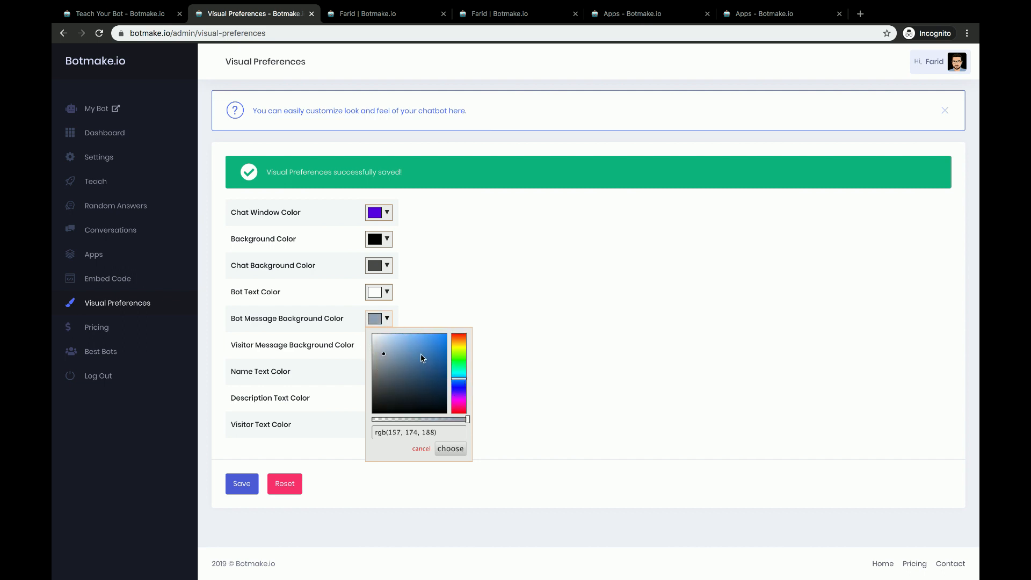
mouse_move(423, 358)
mouse_down()
mouse_move(447, 334)
mouse_move(419, 384)
mouse_move(424, 369)
mouse_up()
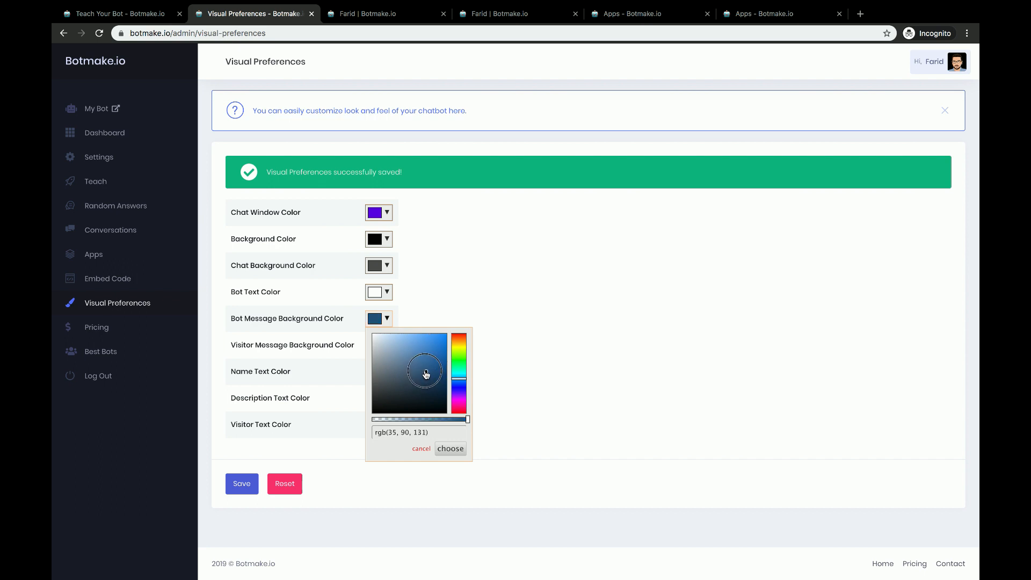
click(462, 450)
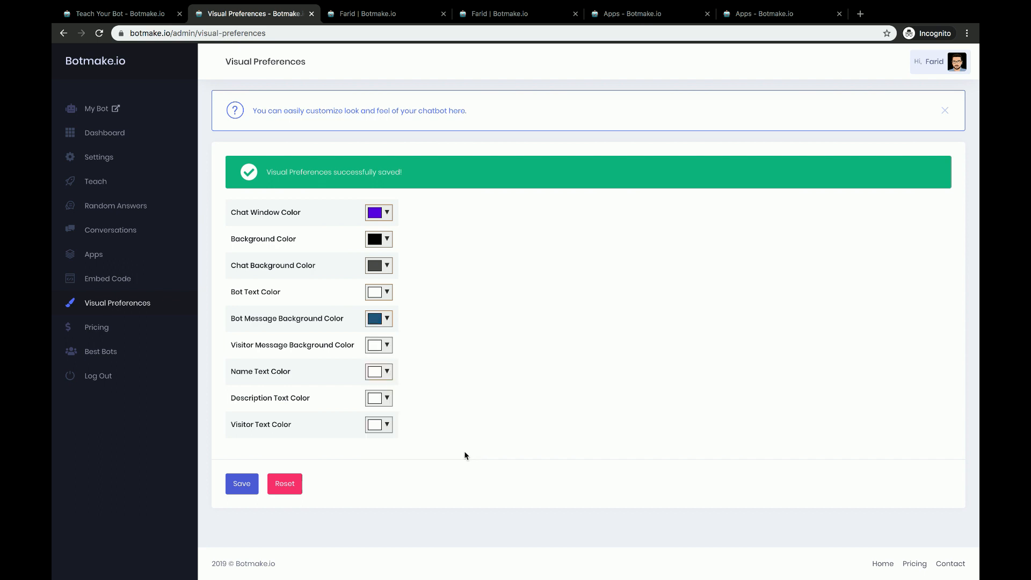
Set the Visitor Message Background Color to the dark red rgb(124, 32, 32)
click(386, 348)
mouse_move(421, 392)
mouse_down()
mouse_move(430, 385)
mouse_move(426, 400)
mouse_up()
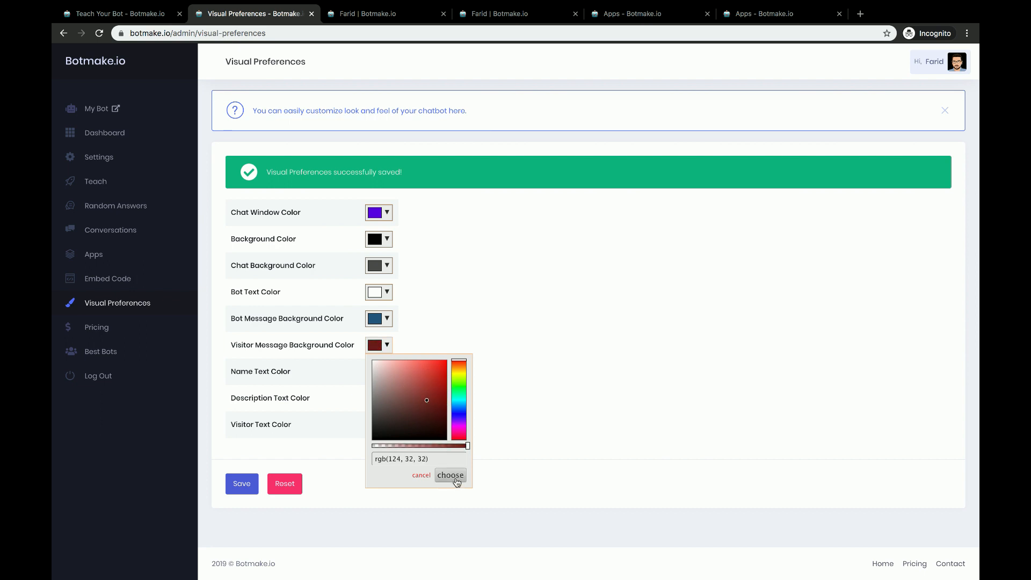
click(451, 475)
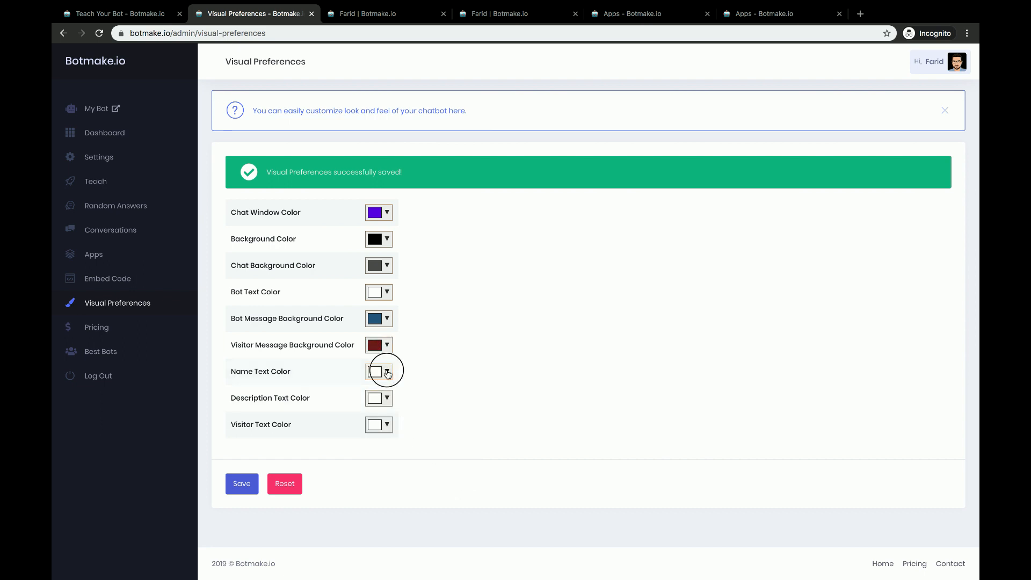
Set both the Name Text Color and the Description Text Color to white
click(386, 371)
drag(393, 405, 364, 387)
click(451, 502)
click(387, 398)
click(427, 485)
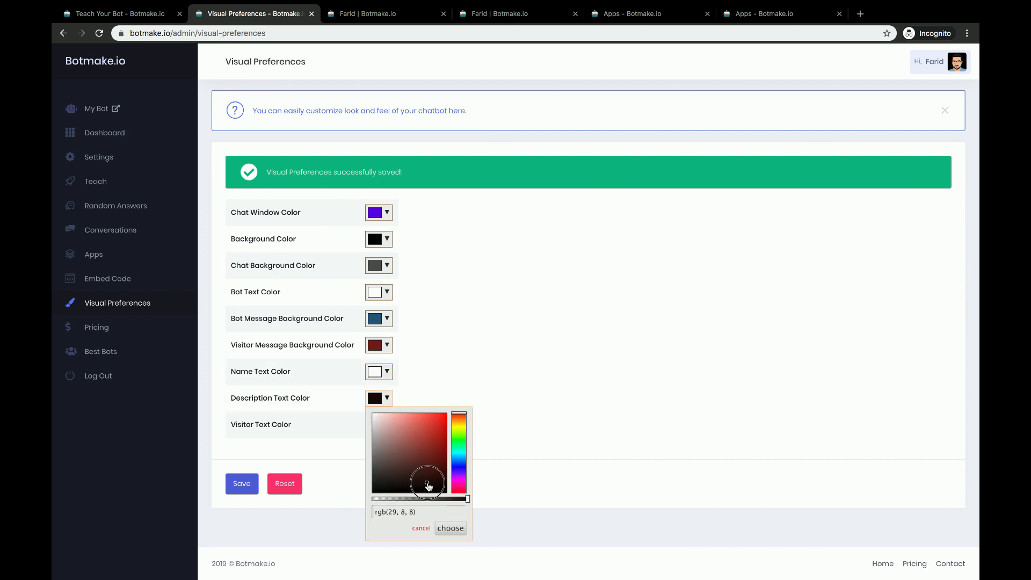
drag(428, 485, 371, 411)
click(448, 529)
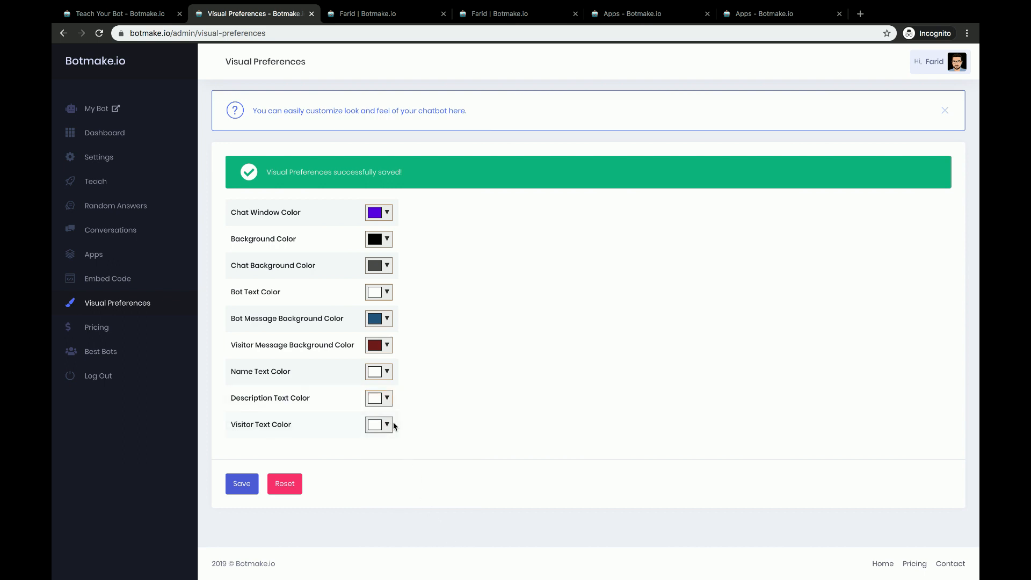
Set the Visitor Text Color to rgb(255, 255, 255) and save the visual preferences
click(387, 425)
drag(411, 485, 368, 440)
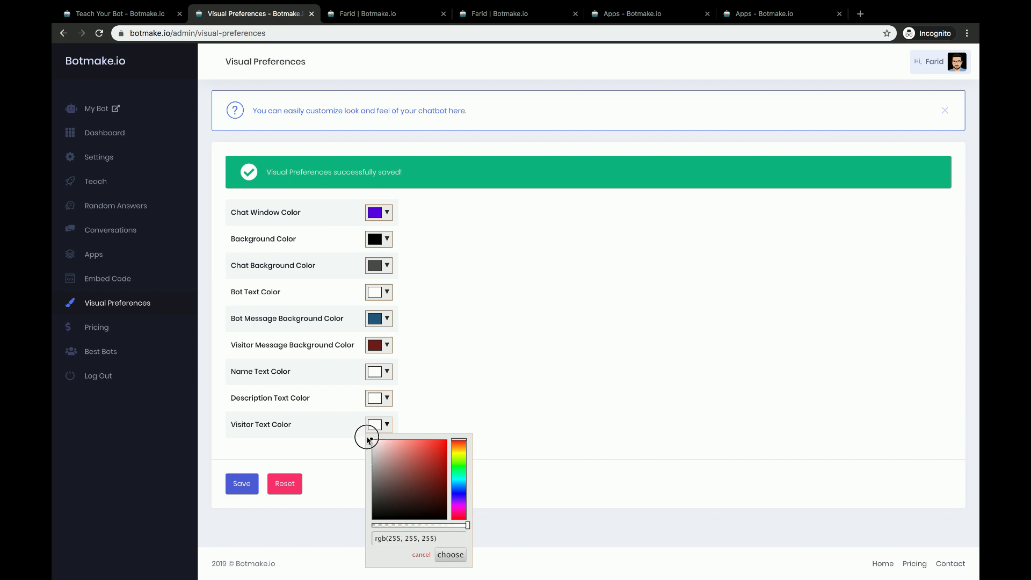
click(450, 554)
click(240, 485)
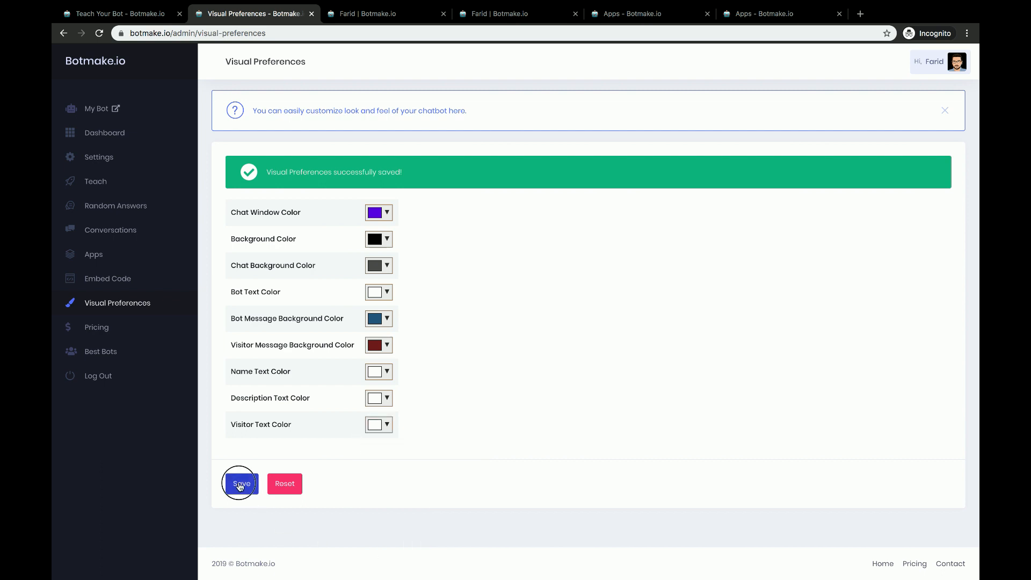
Reload the bot's guest preview and send the message "hey" to check the bot and visitor message colors
click(374, 13)
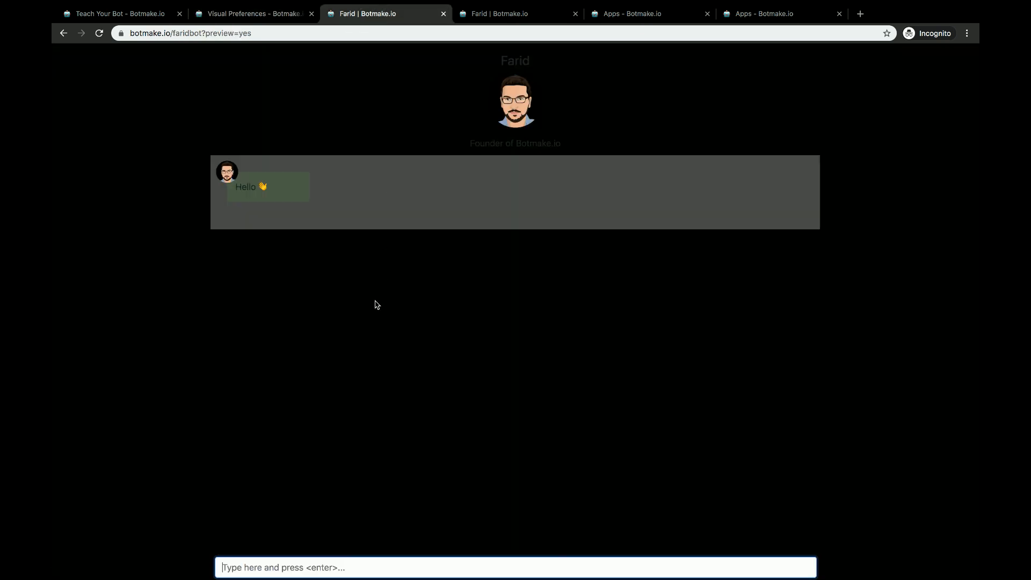
key(ctrl+r)
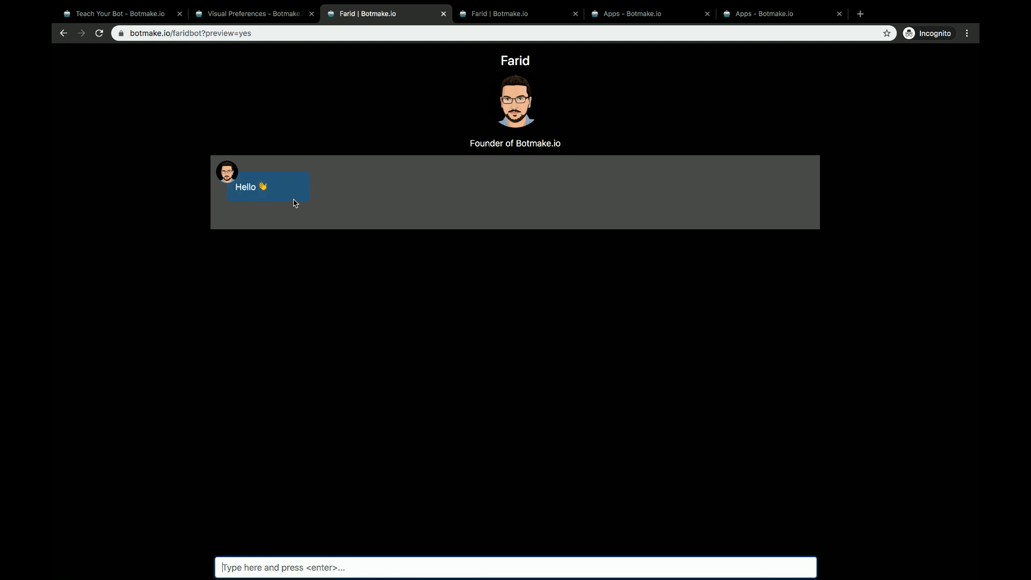
double_click(247, 188)
click(293, 201)
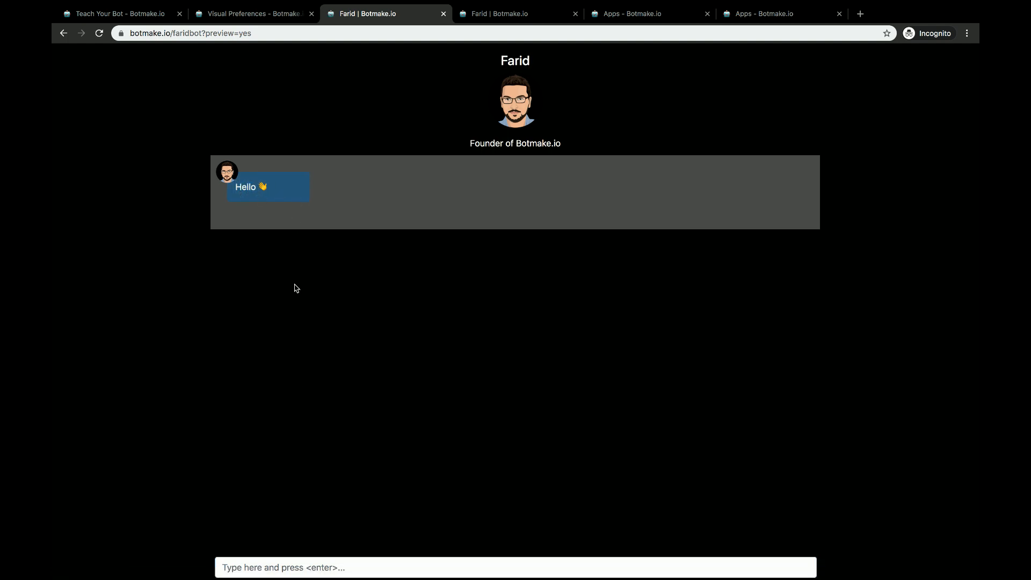
click(277, 567)
text(h)
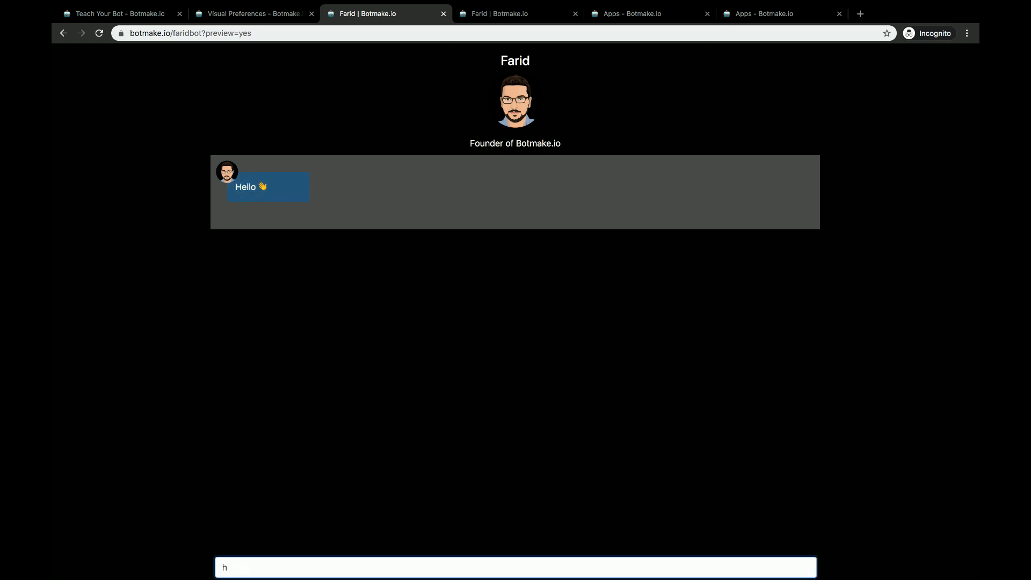
text(ey)
key(Return)
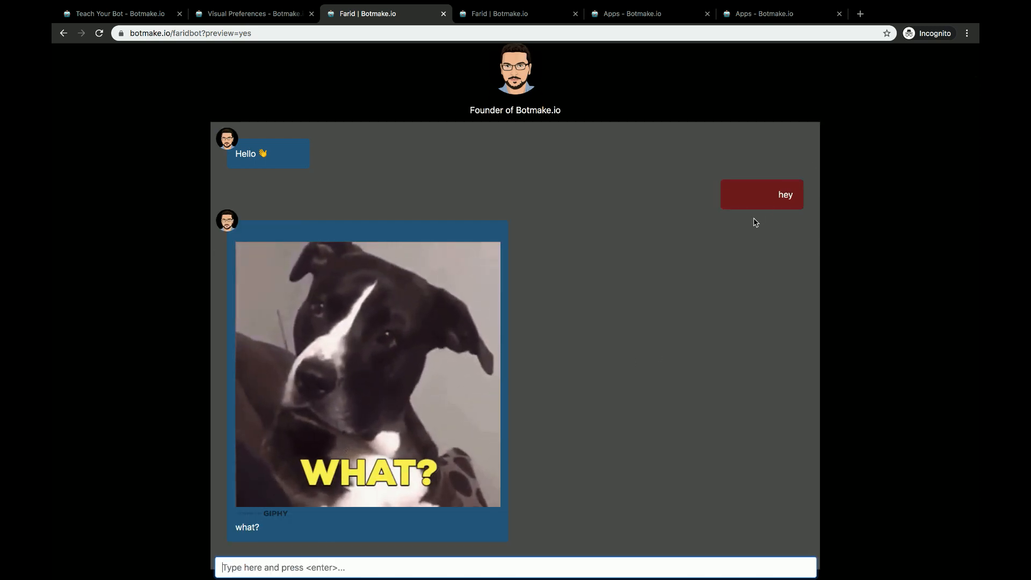
Preview the restyled embedded chat window on the Embed Code page, and minimize it again
click(236, 14)
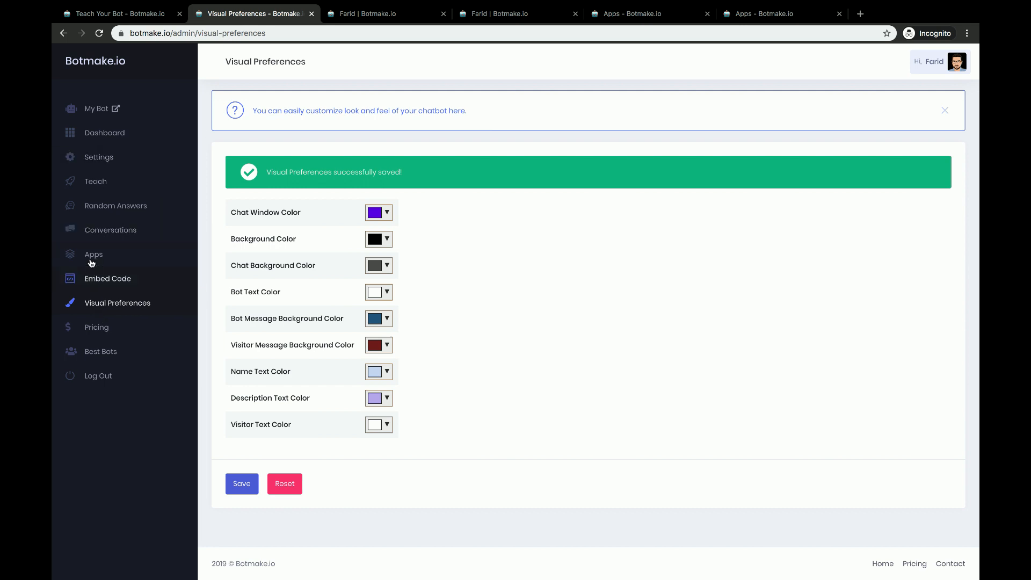
click(105, 276)
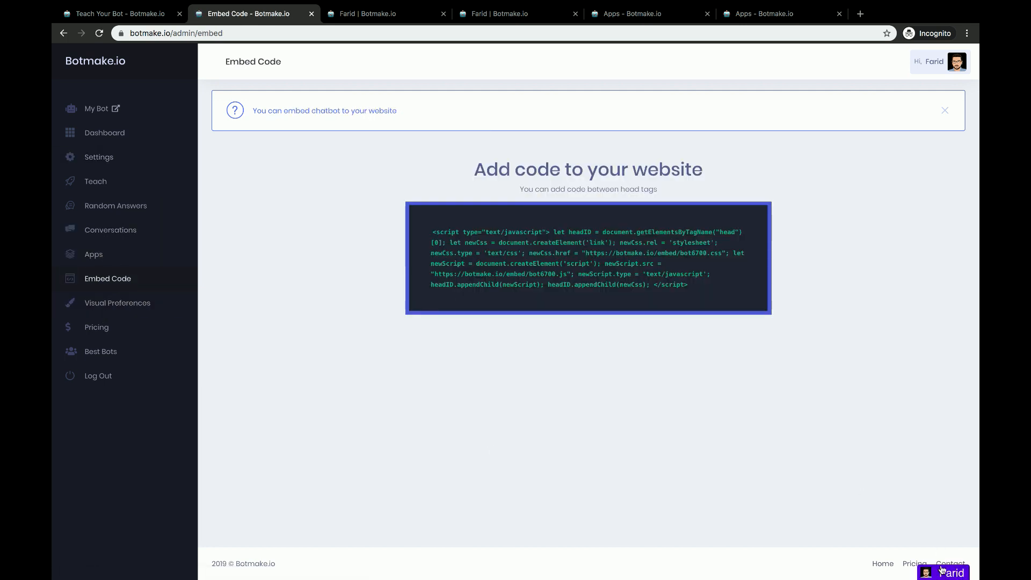
click(952, 576)
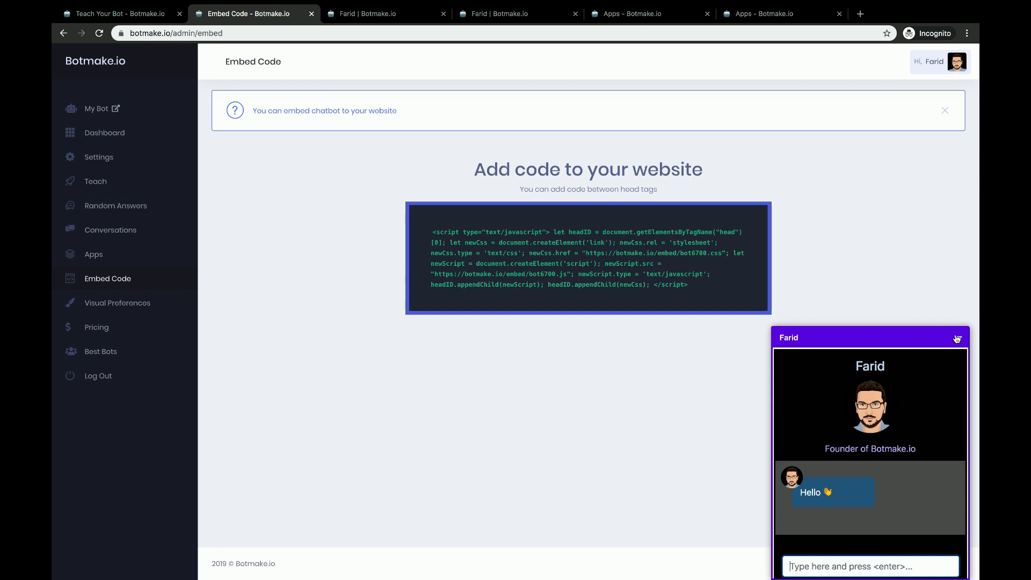
click(957, 339)
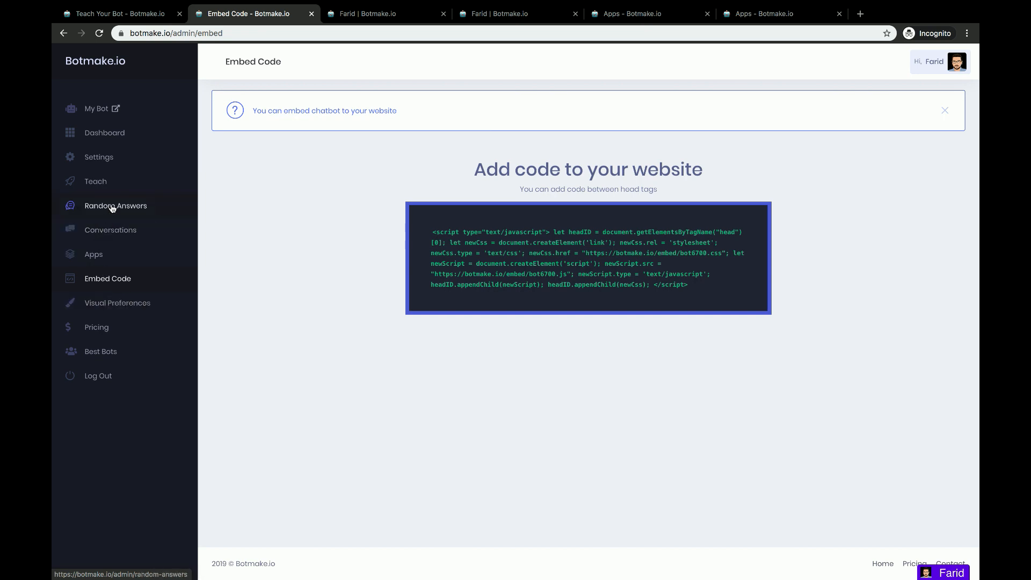
Show the bot's unanswered questions on the Teach page and expand the first question's answer options
click(159, 185)
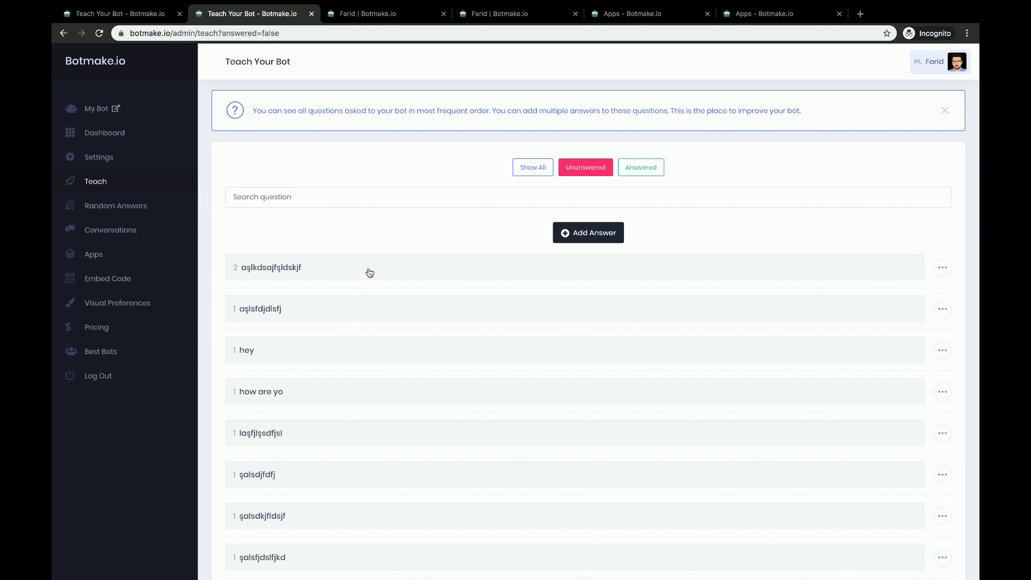
click(373, 269)
click(373, 269)
click(348, 272)
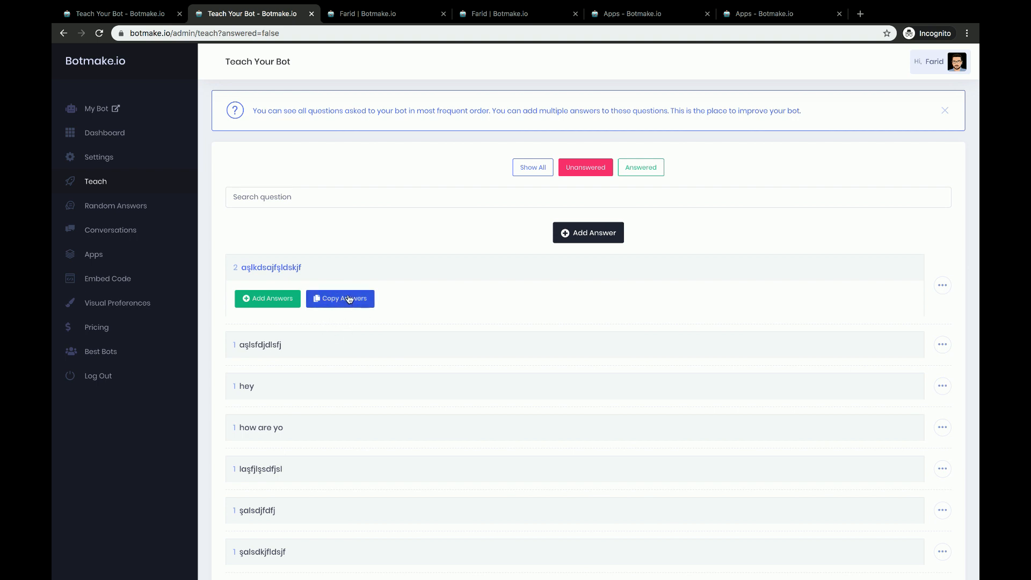
Copy the answers of the similar question "hello" to the unanswered question "hey"
click(287, 391)
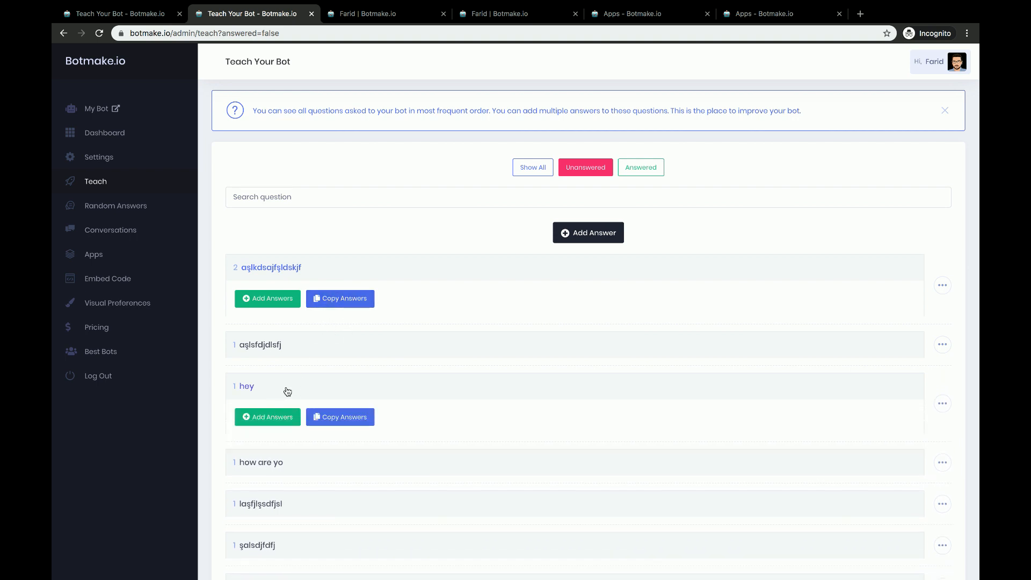
click(360, 420)
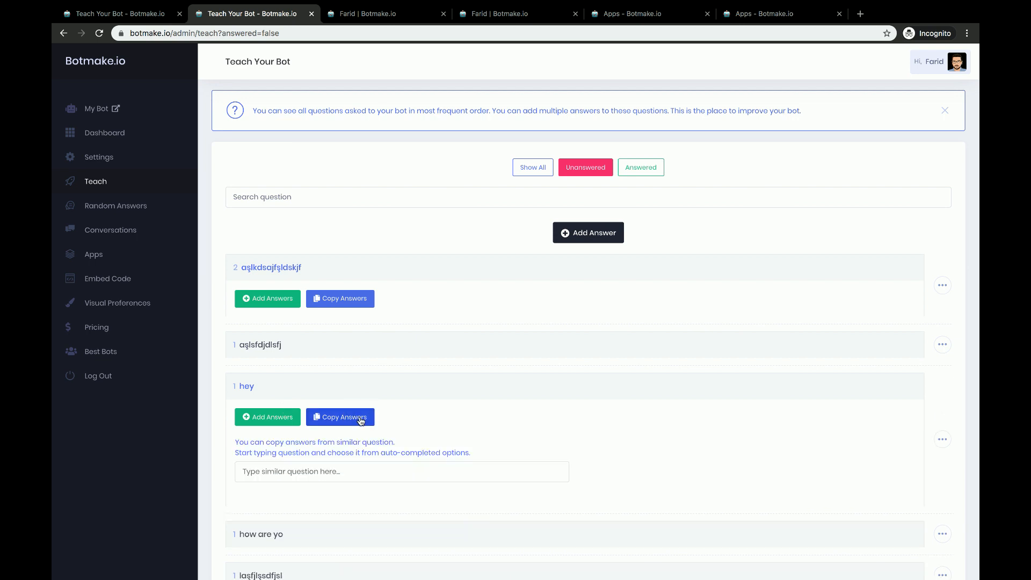
click(298, 480)
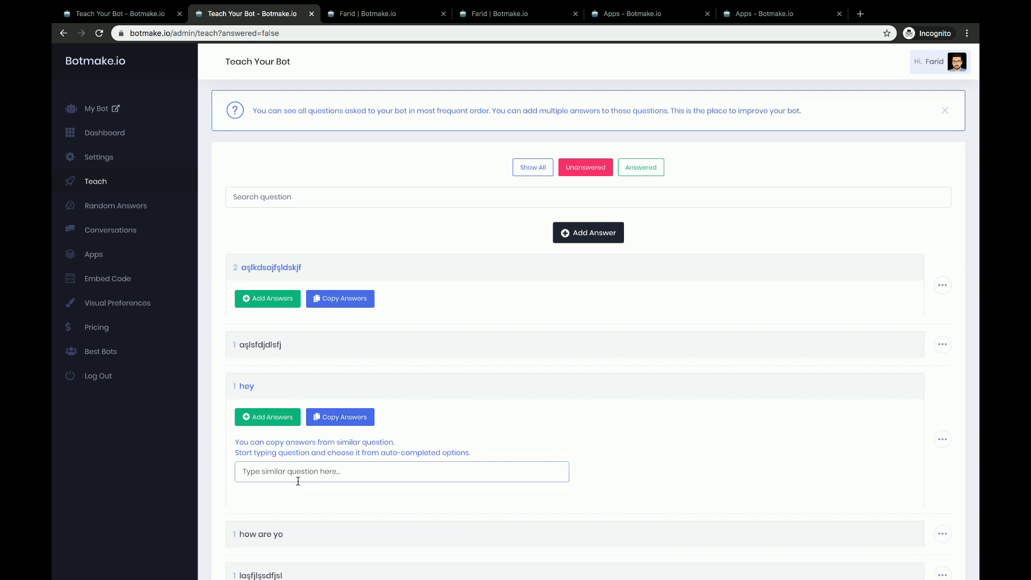
text(hell)
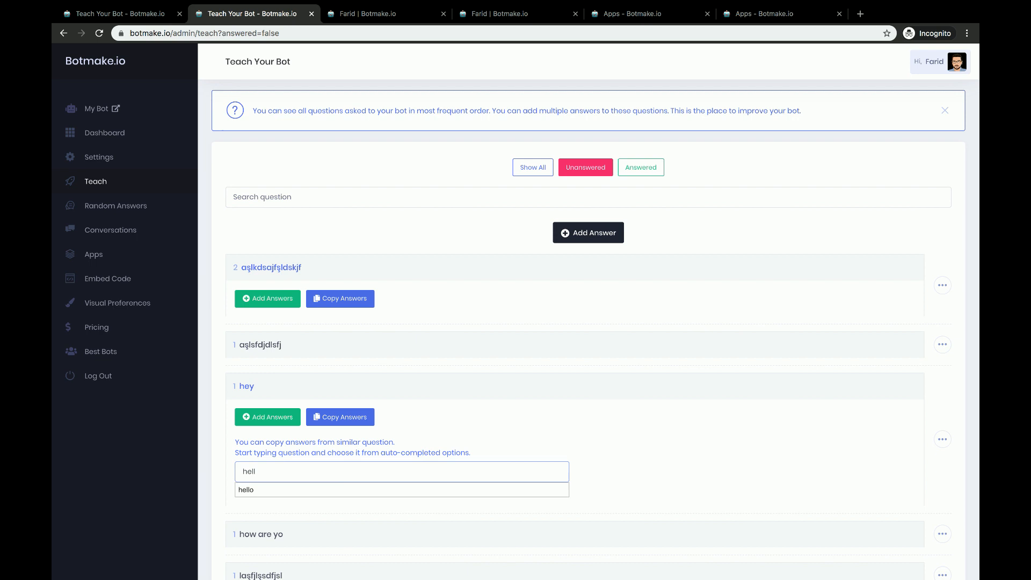
click(293, 492)
click(246, 490)
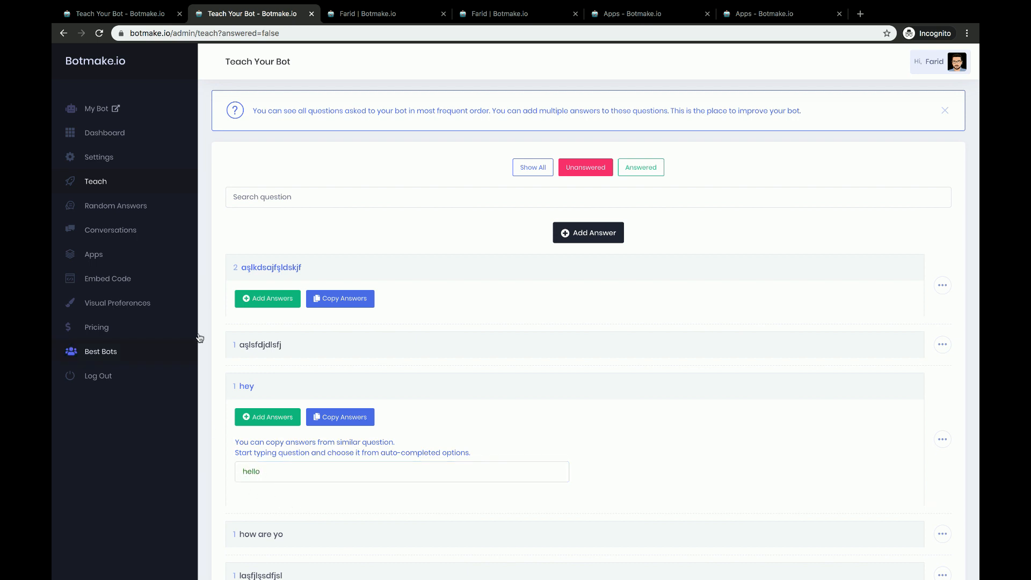
Open the bot's chat page and send "hey" four times to test the copied answers
click(94, 109)
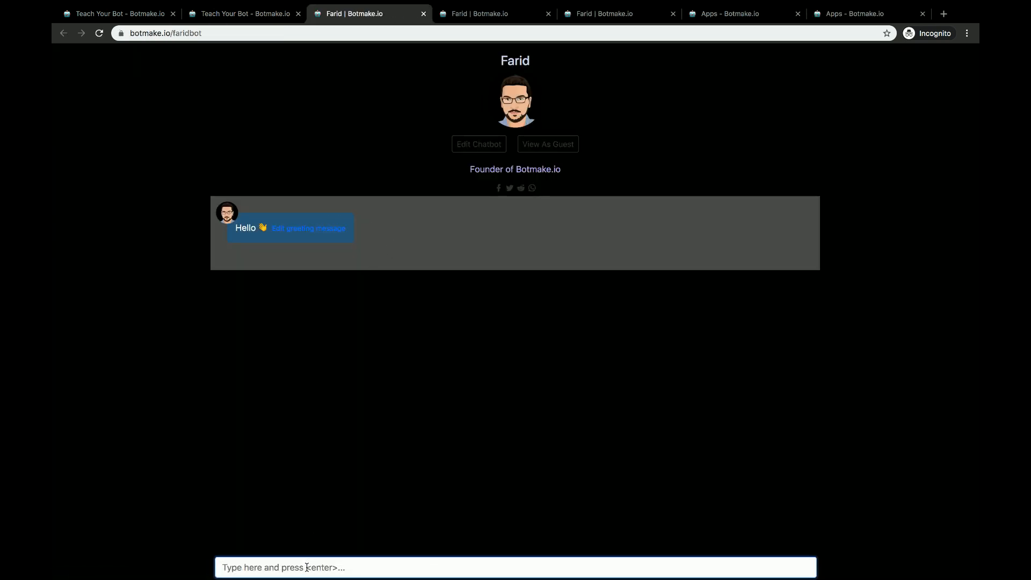
text(hey)
key(Return)
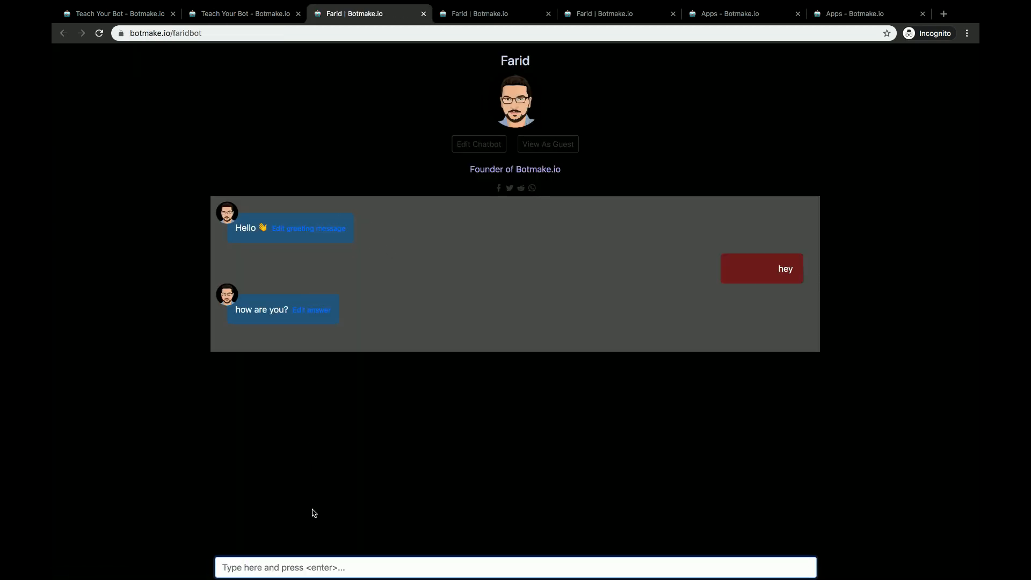
drag(236, 312, 302, 320)
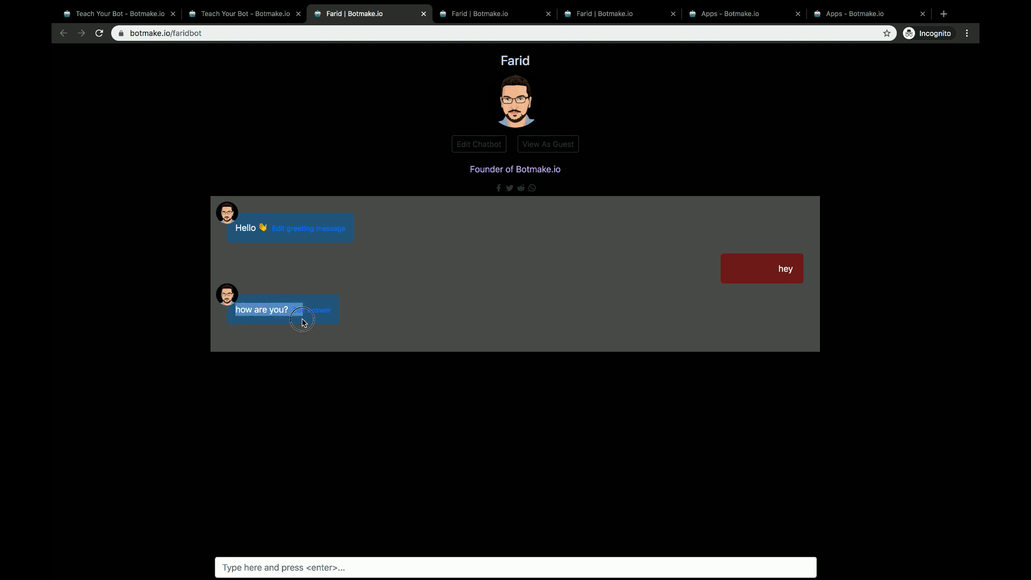
click(283, 567)
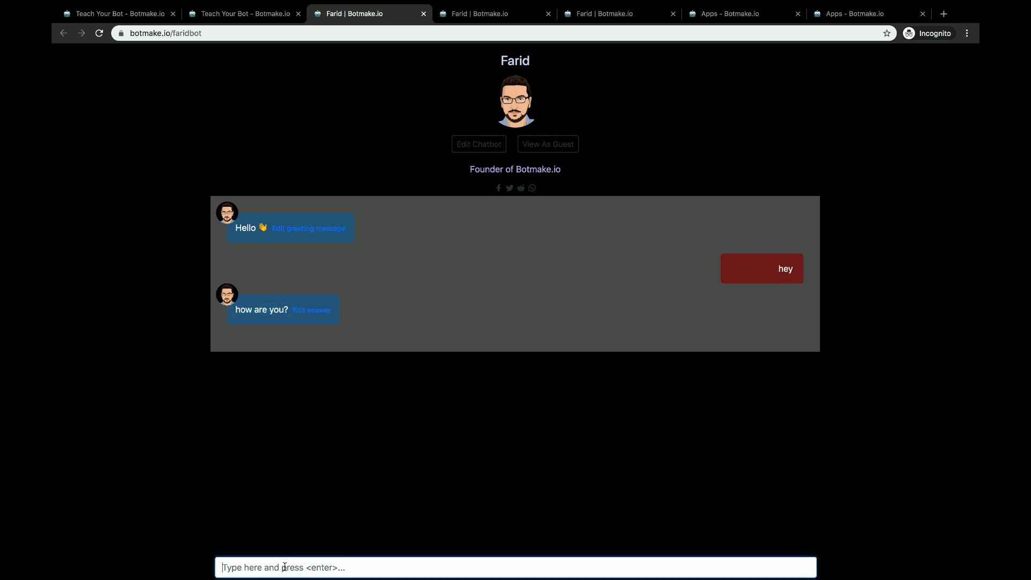
text(hey)
key(Return)
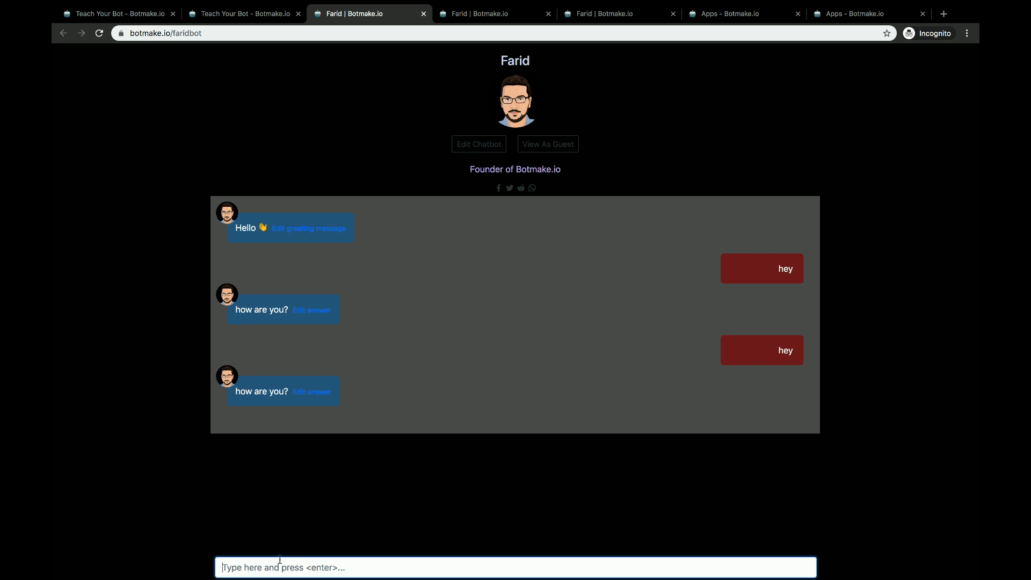
text(hey)
key(Return)
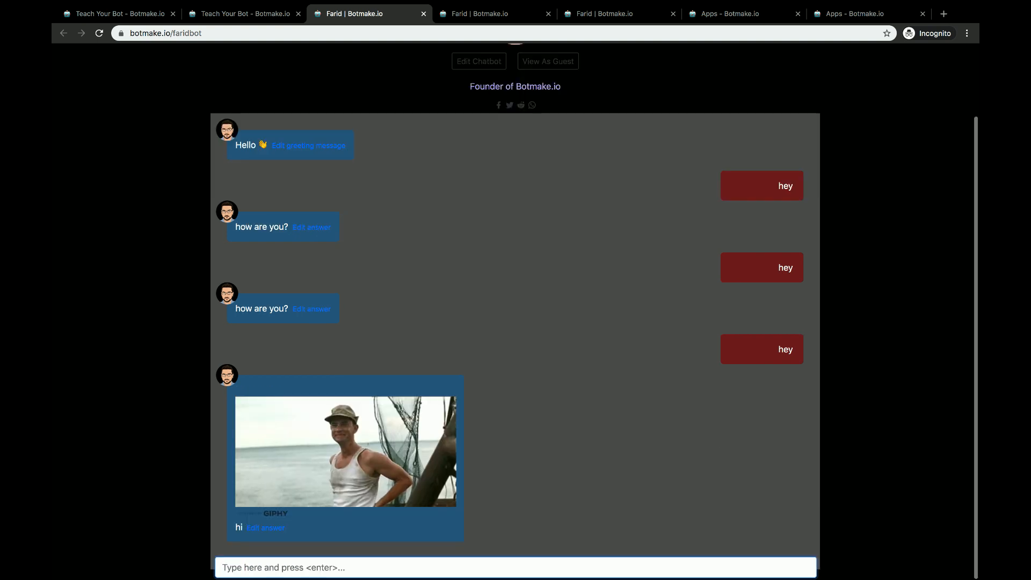
text(hey)
key(Return)
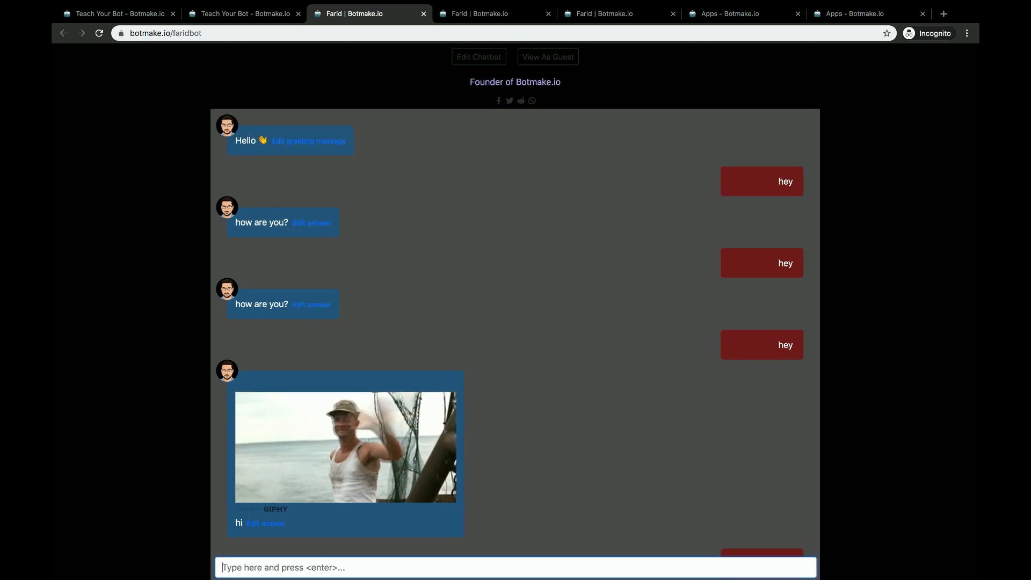
scroll(497, 391, up, 3)
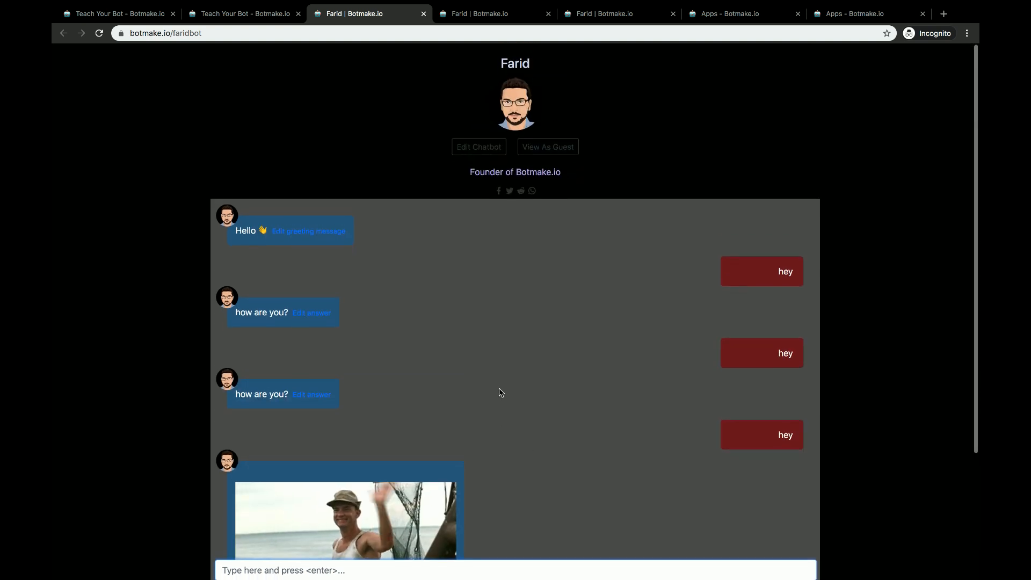
Search the Teach page's questions for "hello" and expand its list of answers
click(245, 14)
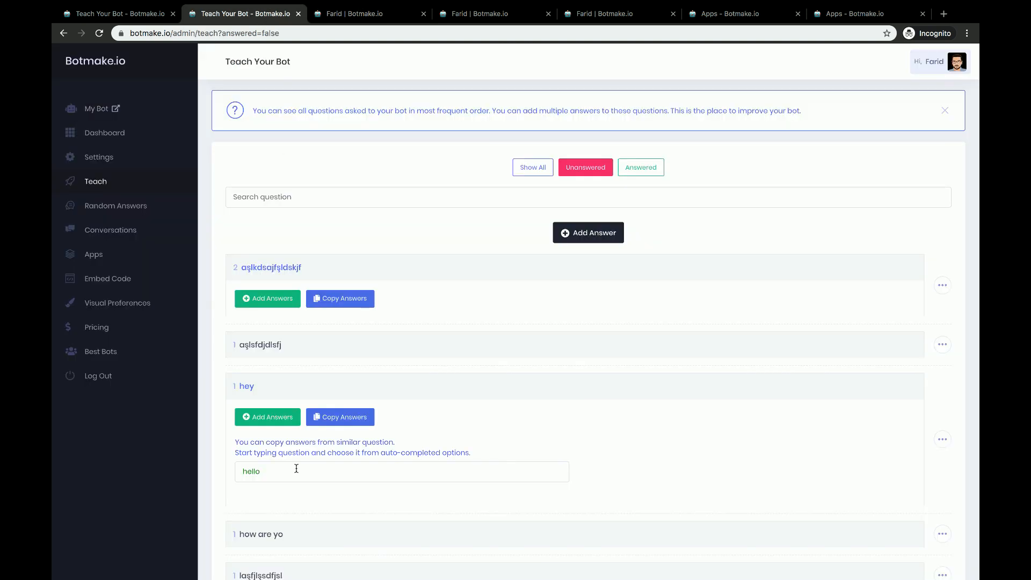
click(302, 195)
text(hello)
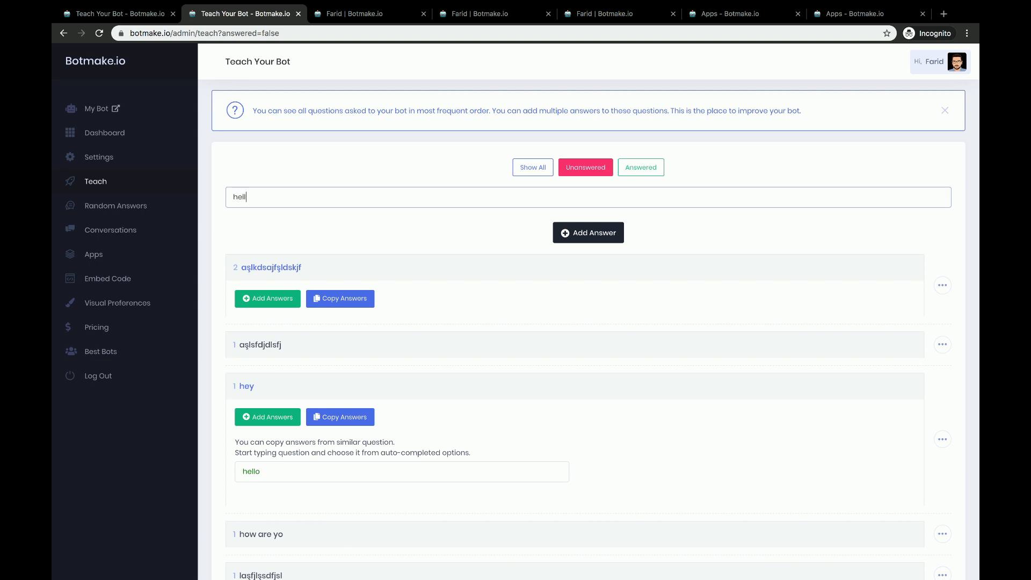
key(Return)
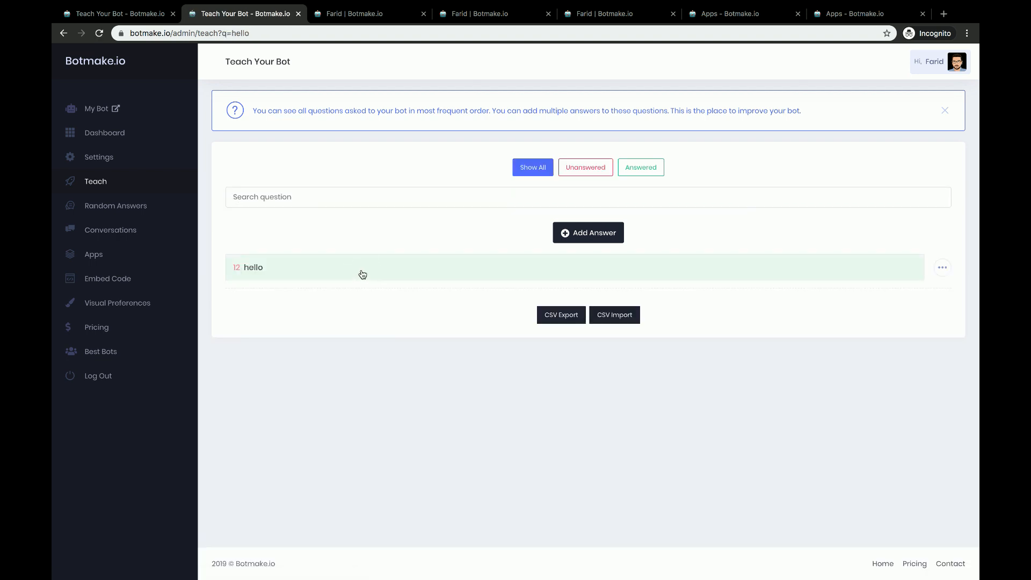
click(361, 275)
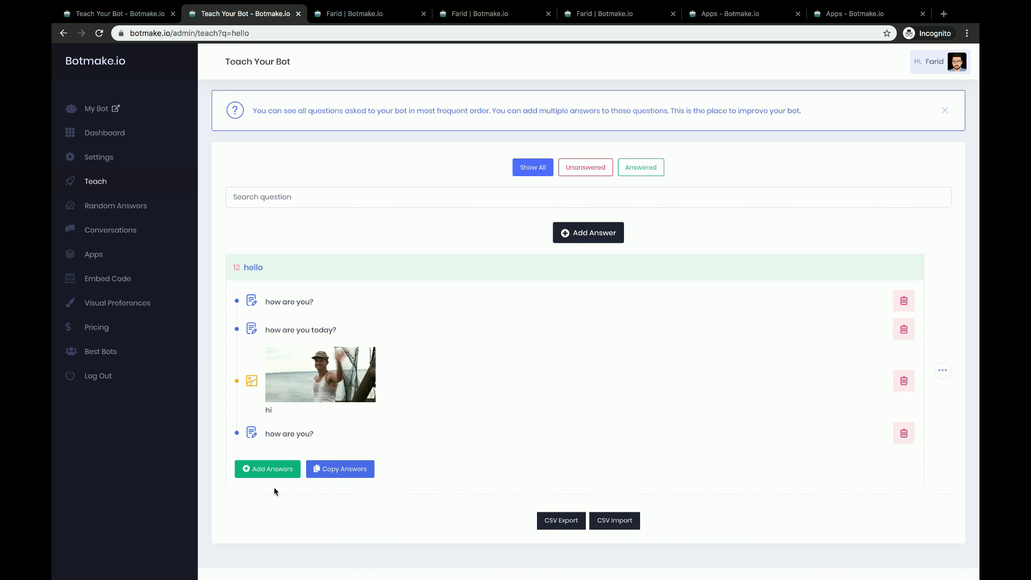
Review the unanswered and answered questions on the Teach page
click(102, 185)
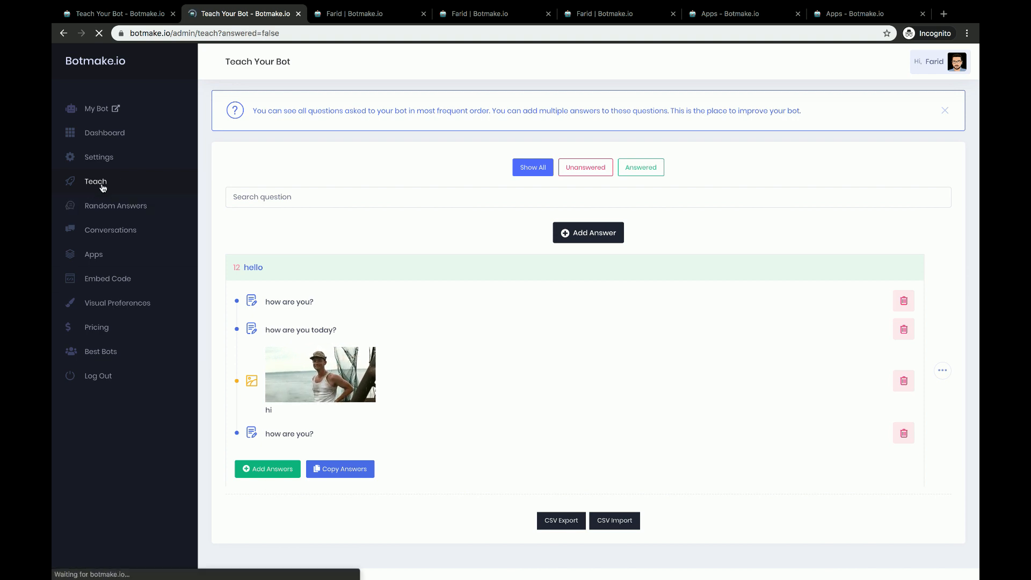
scroll(348, 350, down, 4)
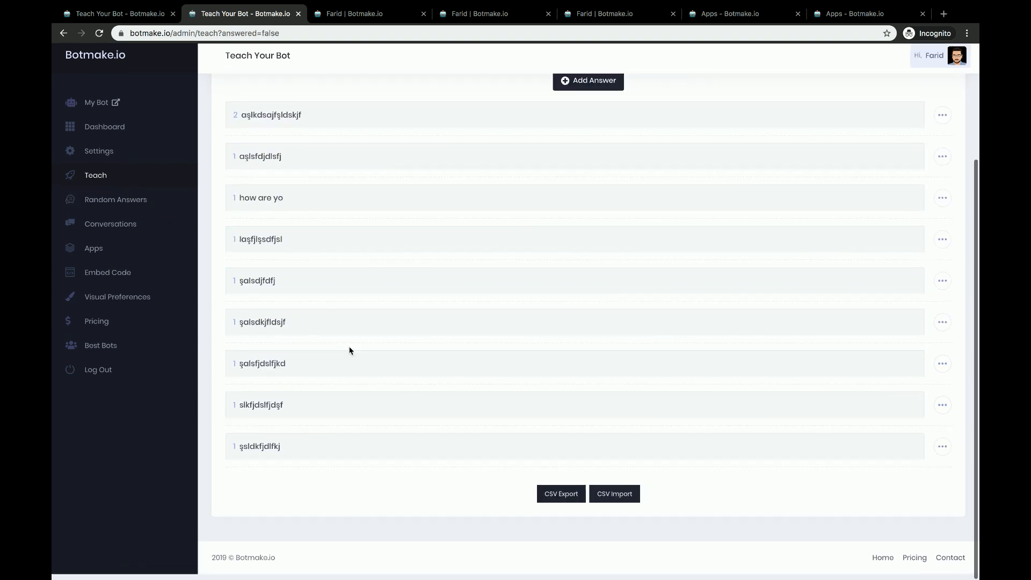
scroll(403, 301, up, 4)
click(656, 168)
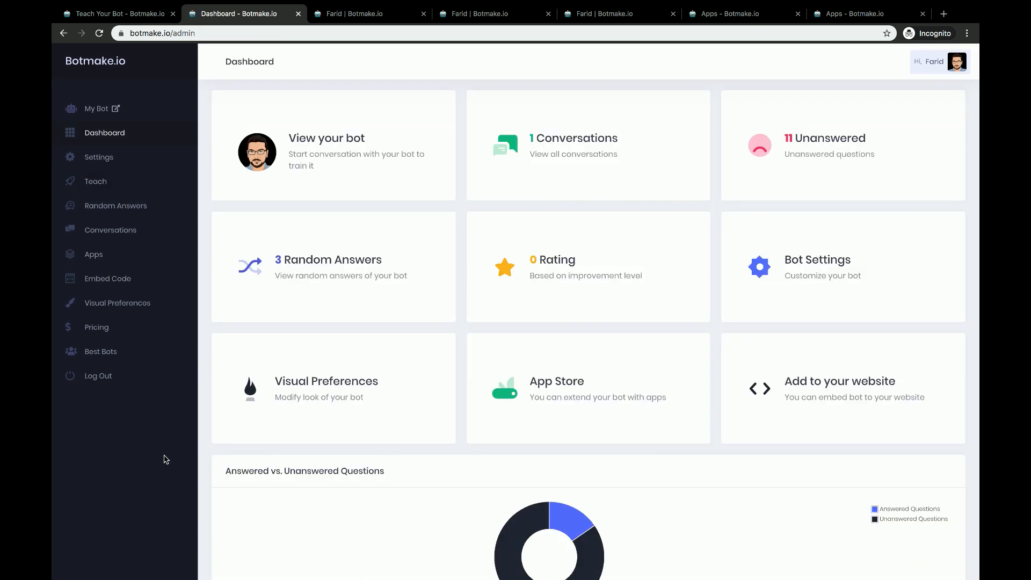
Show the Create Custom App option on the Apps page and open its documentation
click(124, 260)
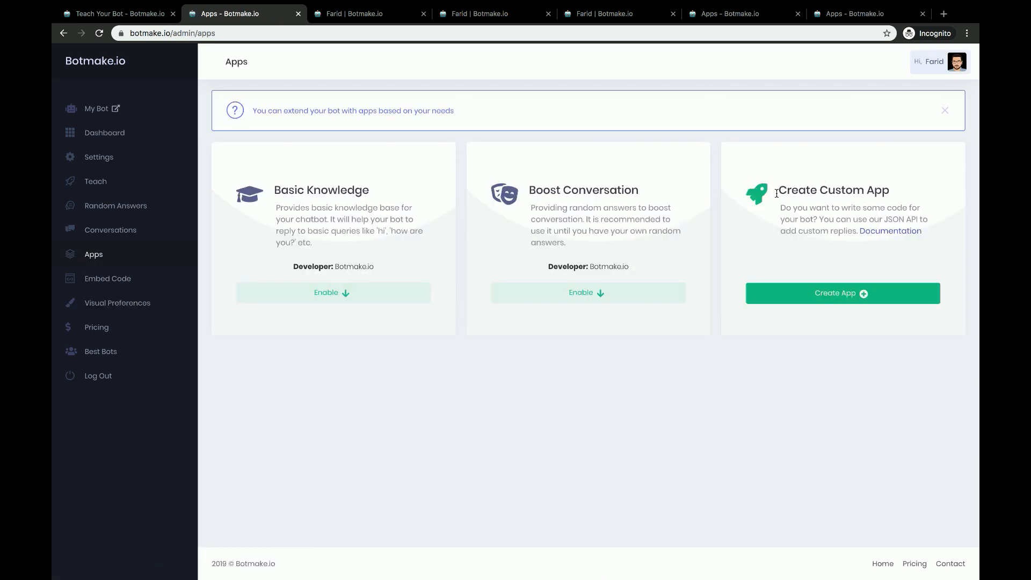
drag(777, 192, 930, 190)
click(930, 191)
click(904, 232)
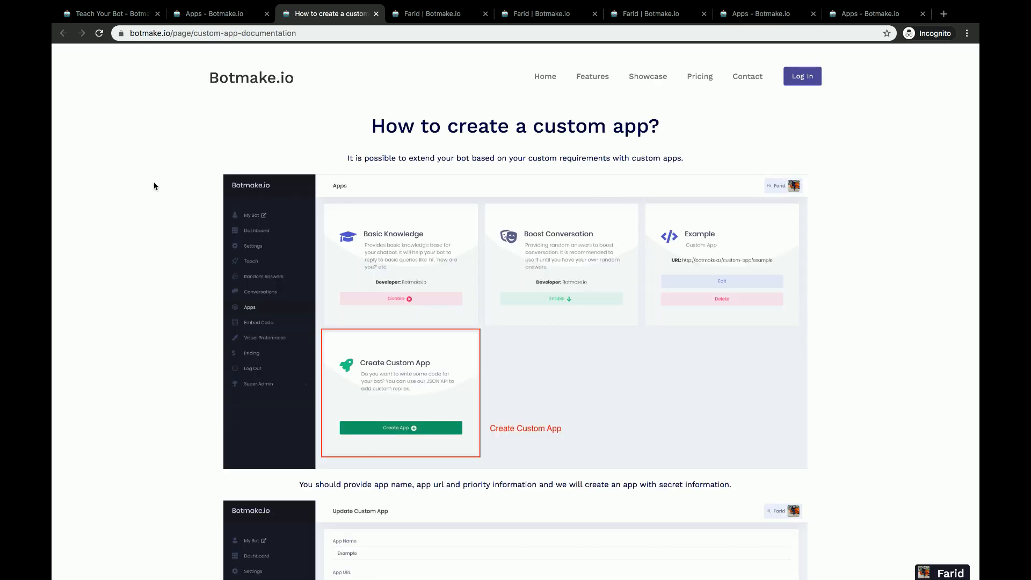
Examine the documentation's custom app form with its App Name, App URL, Priority and Secret fields
scroll(154, 184, down, 2)
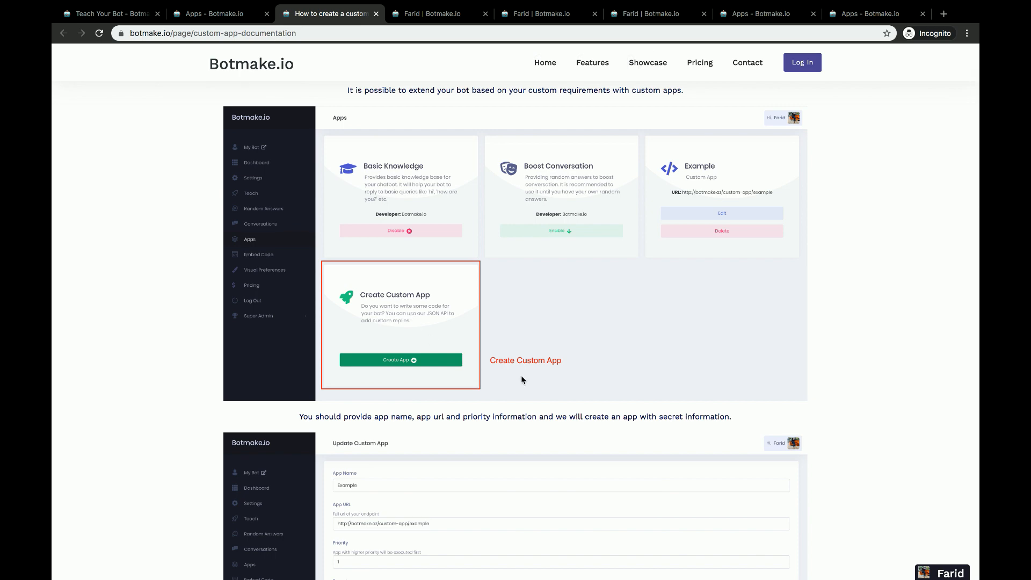
scroll(526, 358, down, 5)
scroll(530, 357, down, 5)
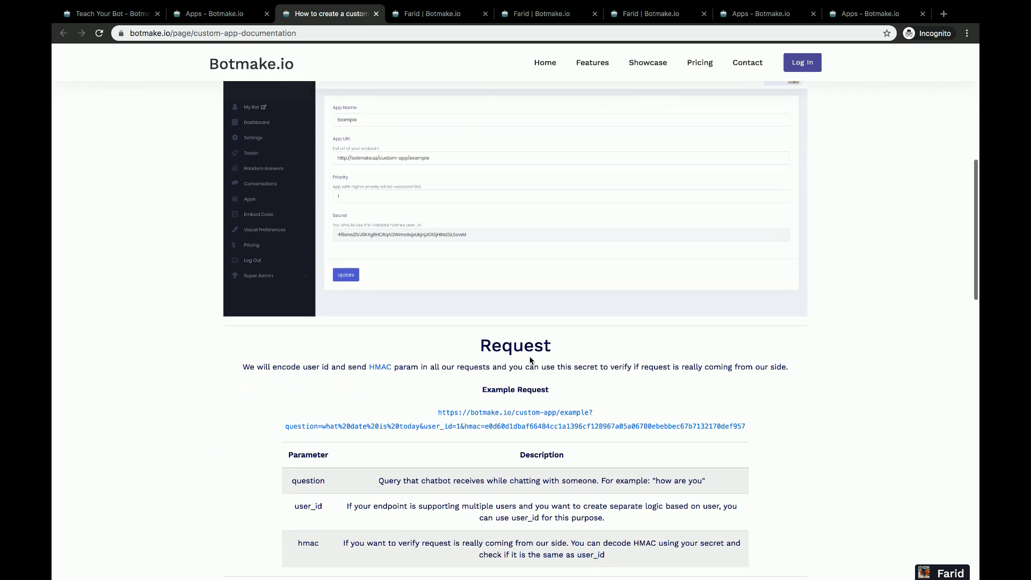
scroll(530, 358, up, 2)
scroll(397, 193, up, 5)
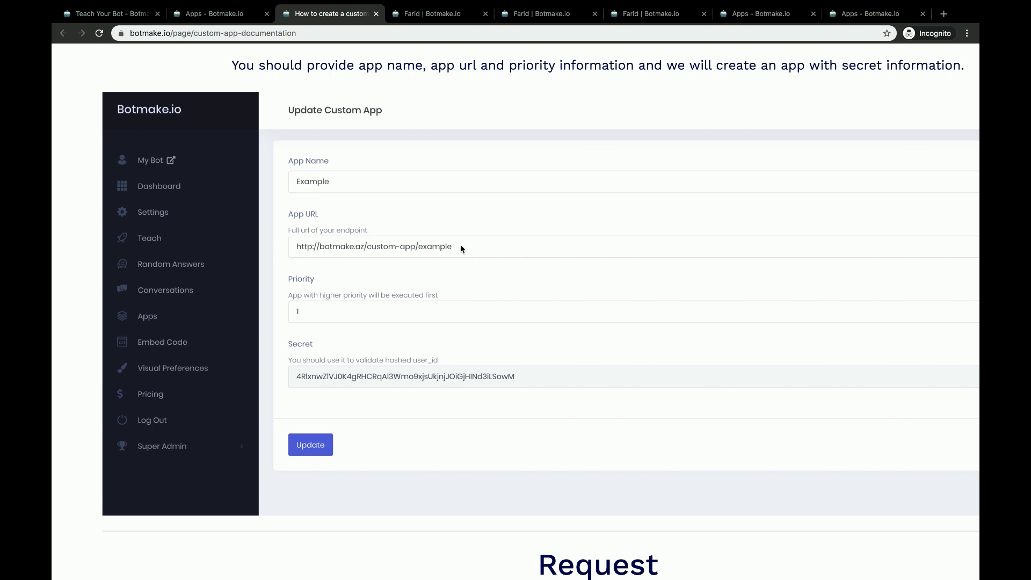
scroll(390, 259, down, 1)
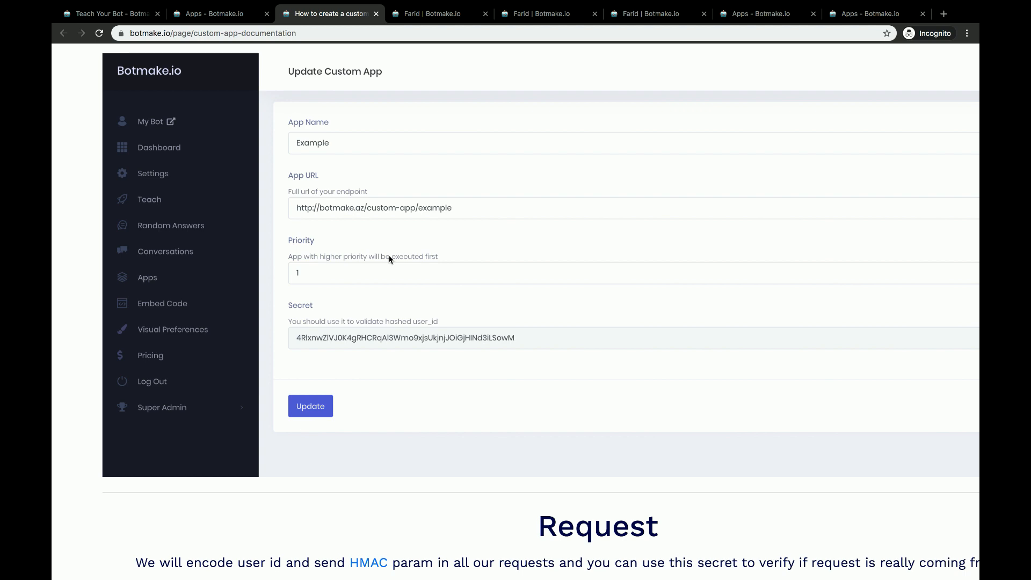
scroll(390, 258, down, 2)
scroll(390, 259, right, 1)
scroll(390, 259, down, 2)
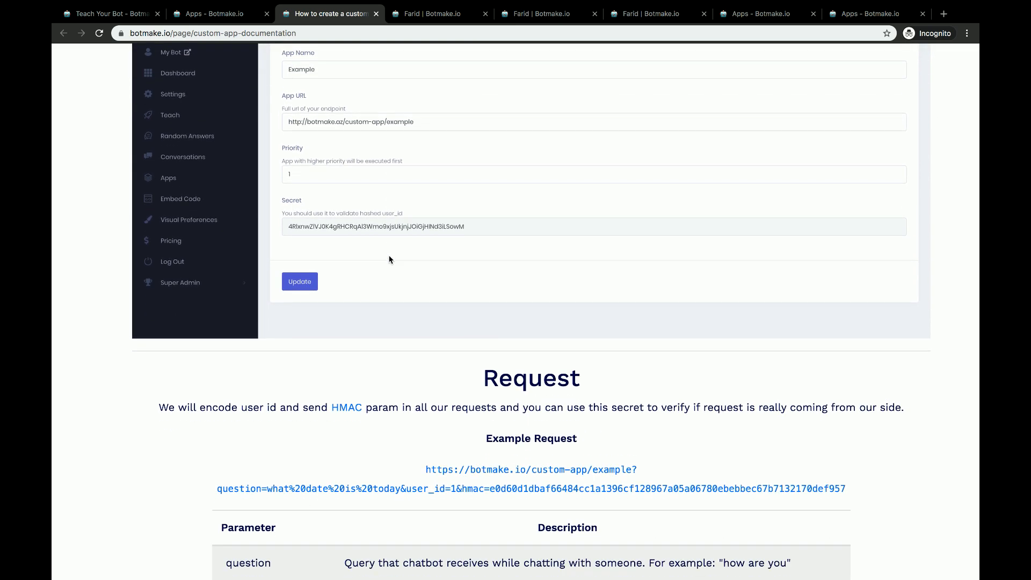
scroll(390, 259, up, 1)
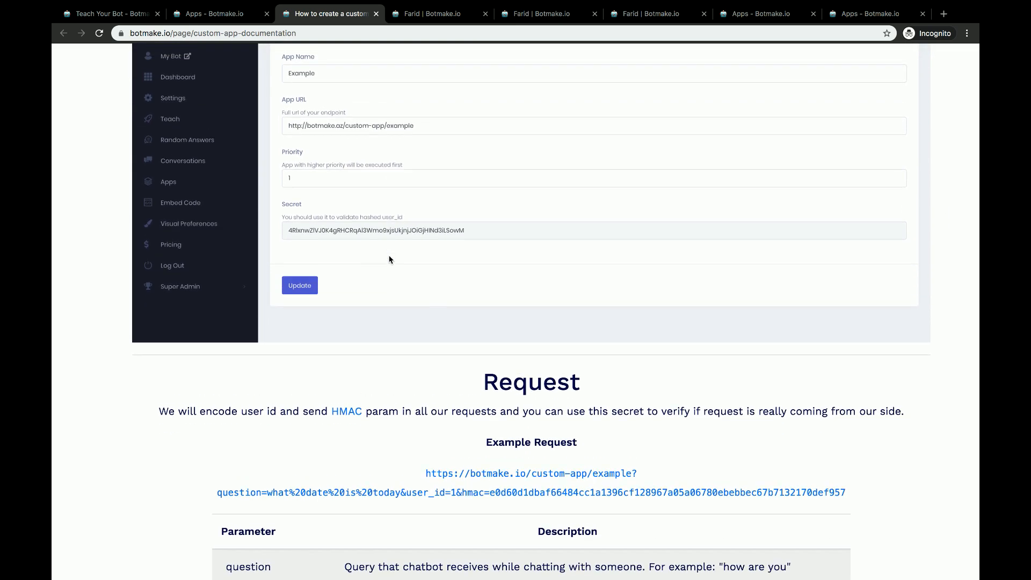
Examine the Request section's parameters question, user_id and hmac in the custom app documentation
scroll(390, 259, down, 10)
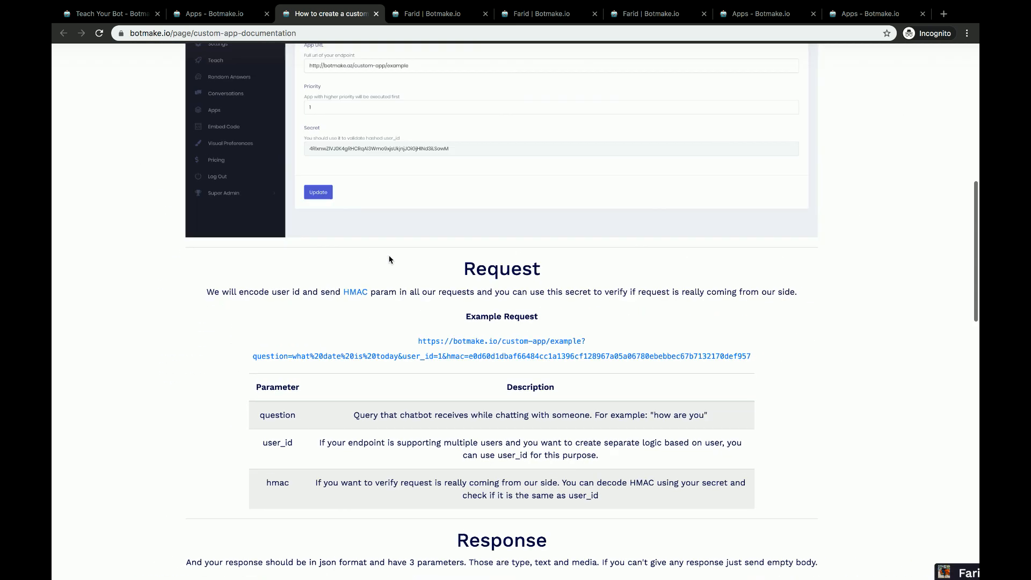
scroll(397, 263, up, 3)
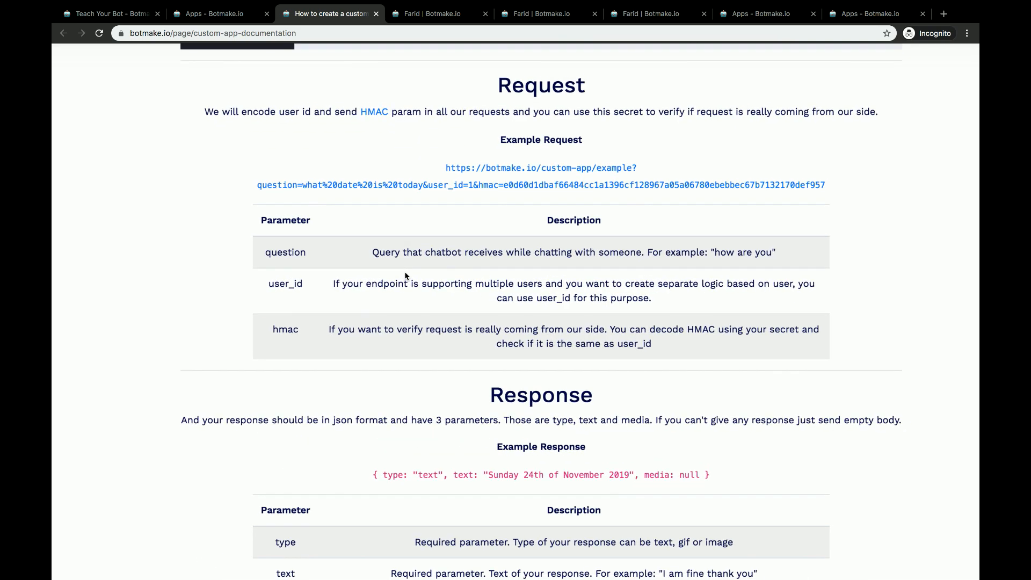
double_click(272, 251)
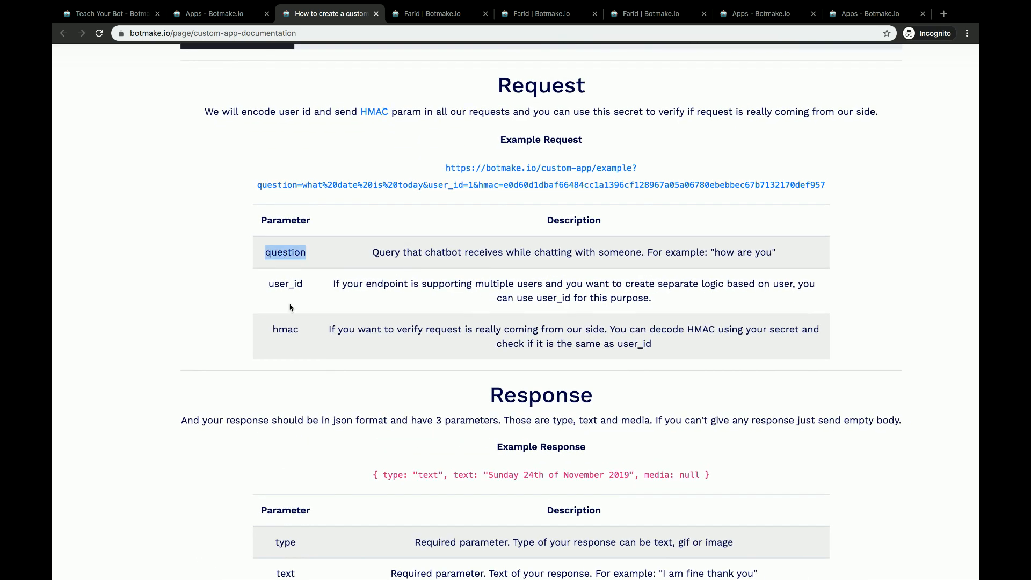
double_click(283, 253)
double_click(290, 282)
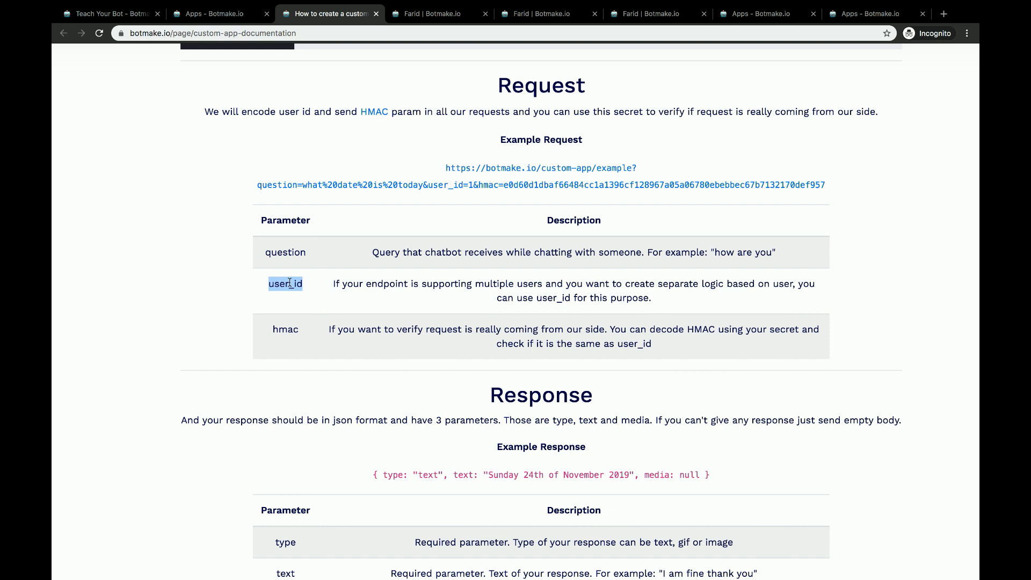
double_click(286, 330)
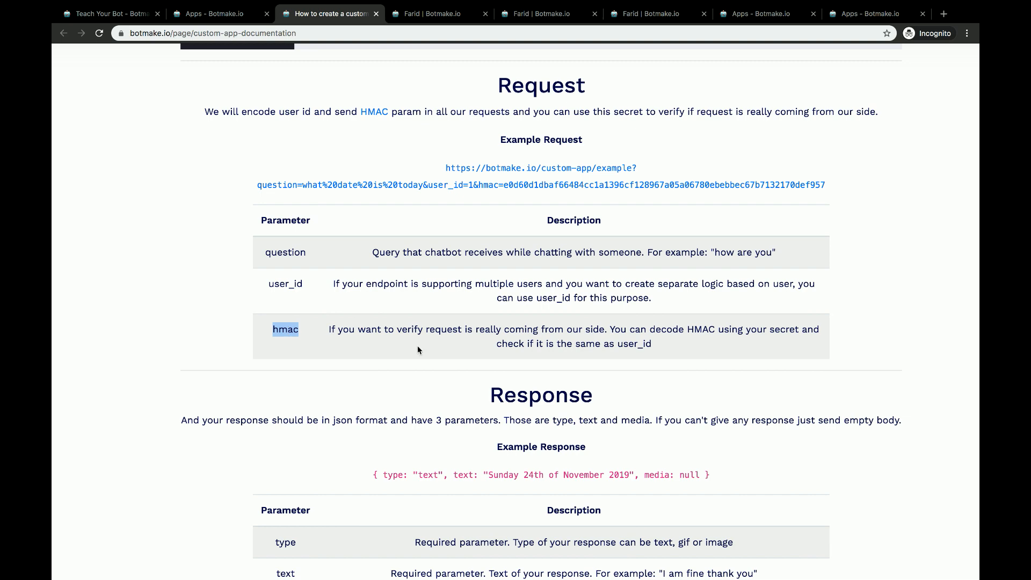
triple_click(475, 324)
click(475, 323)
Examine the Response section's JSON example and its type, text and media parameters
scroll(475, 325, down, 5)
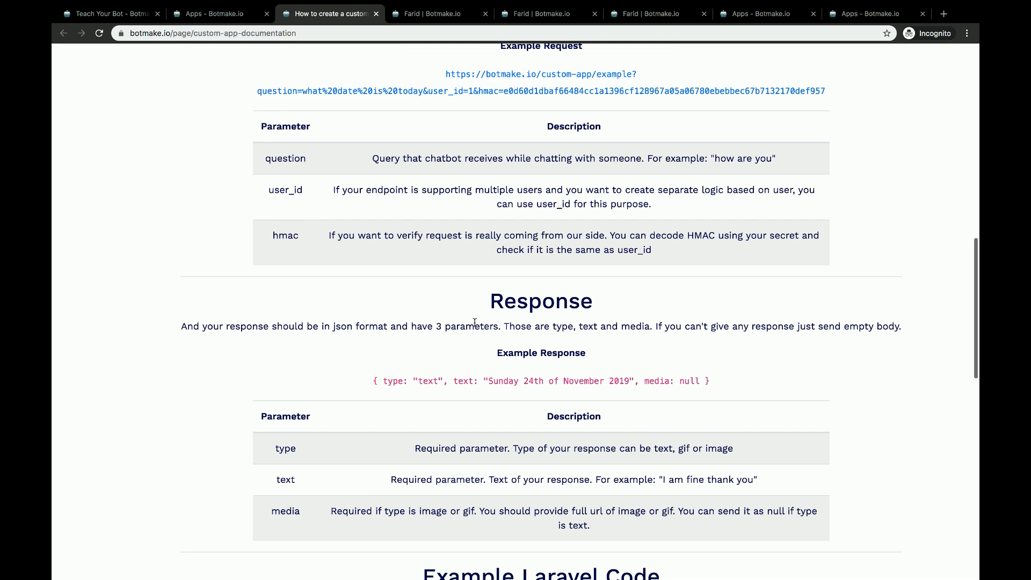
scroll(475, 322, down, 6)
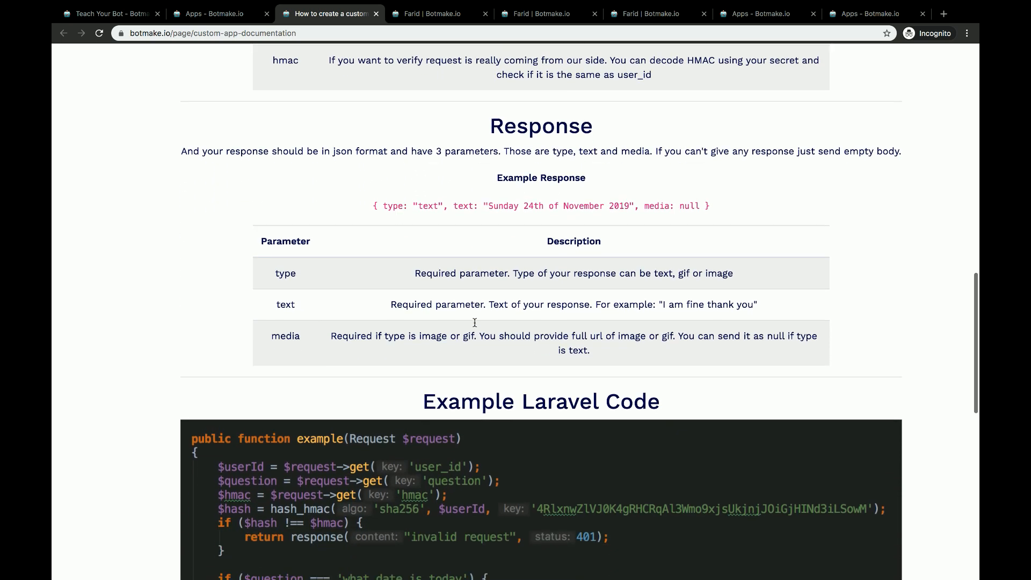
scroll(475, 322, up, 2)
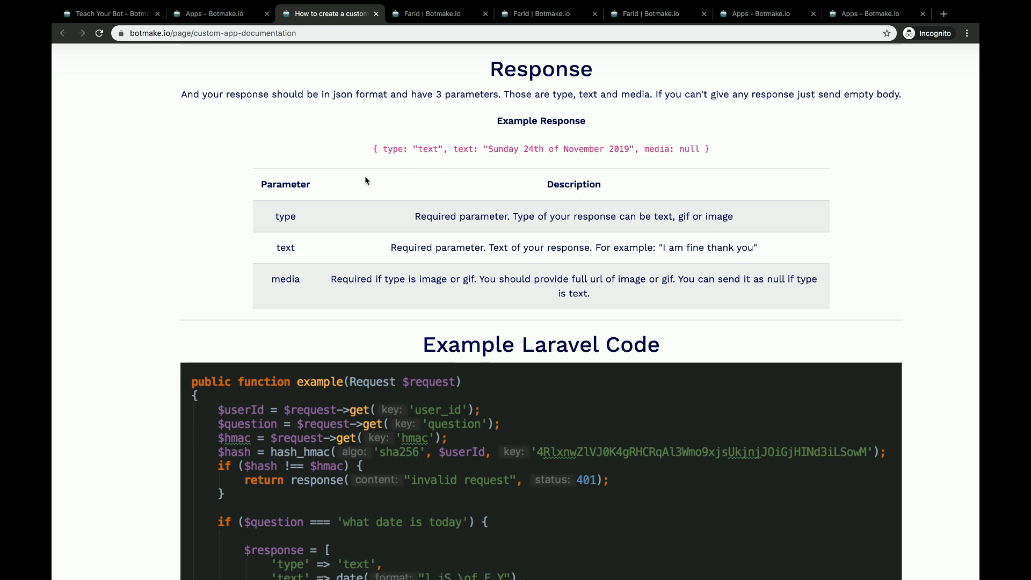
drag(370, 149, 720, 147)
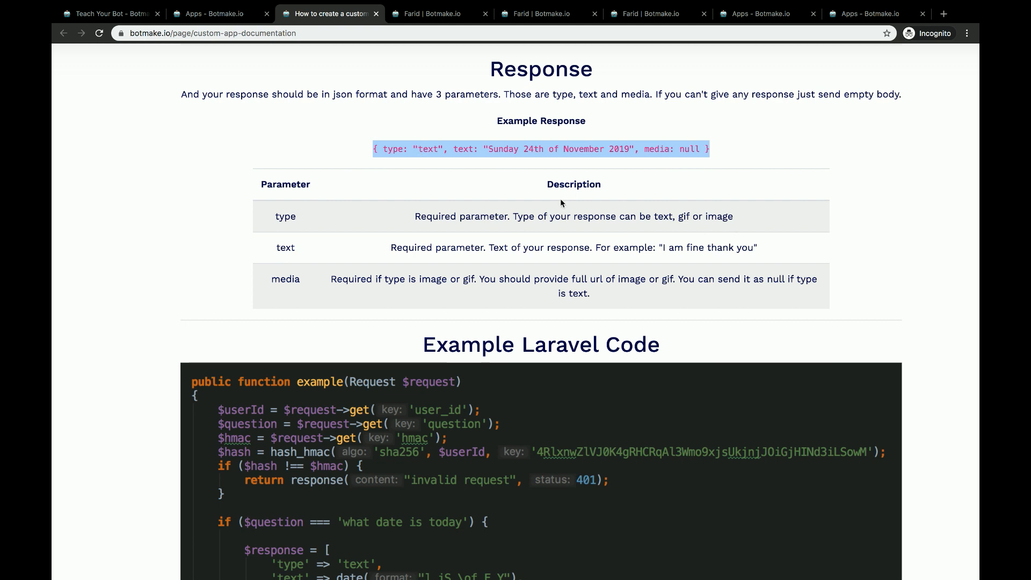
drag(489, 149, 598, 152)
click(598, 150)
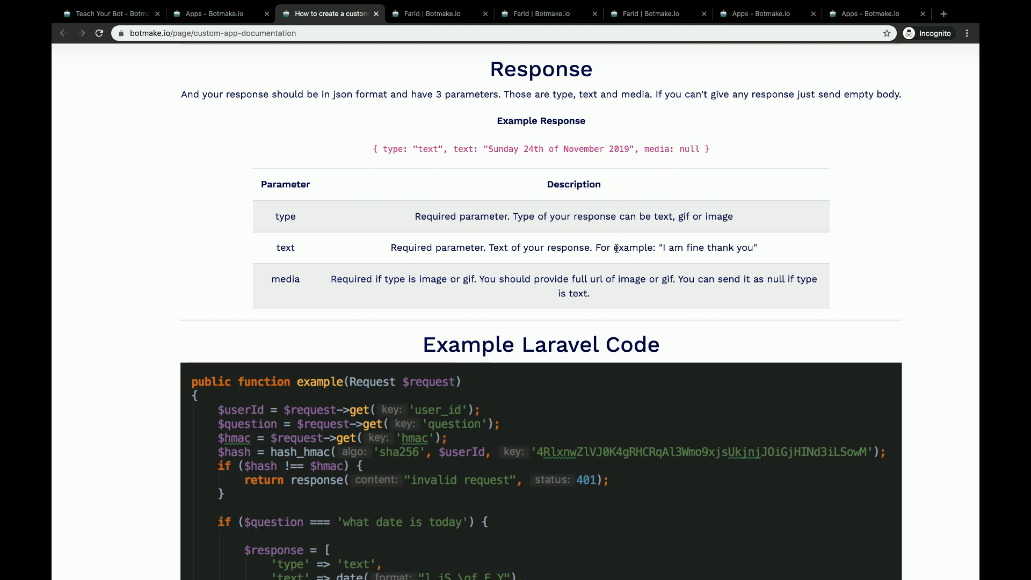
Examine the Example Laravel Code for a custom app endpoint in the documentation
scroll(616, 247, down, 1)
scroll(617, 252, down, 3)
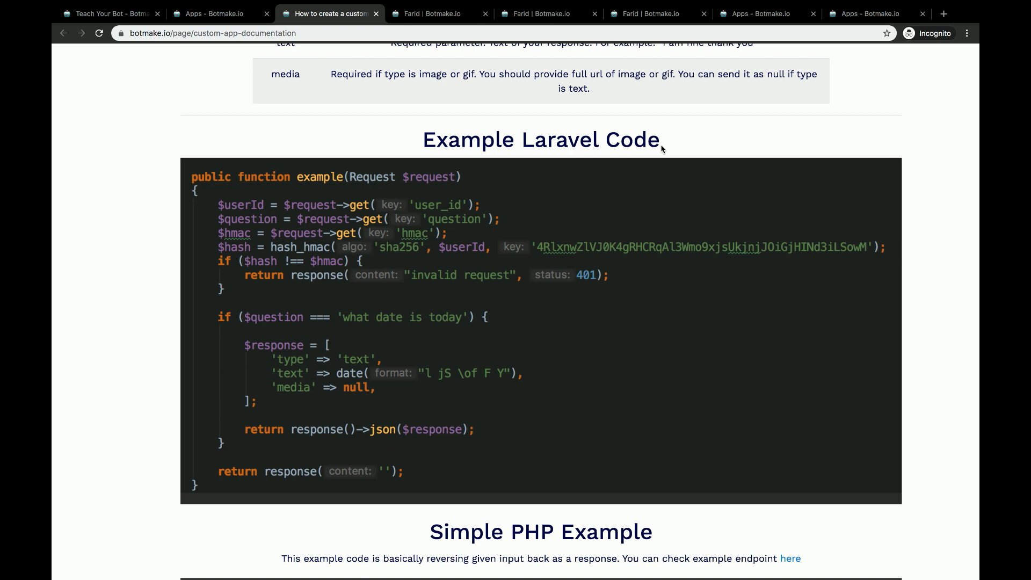
drag(663, 145, 385, 123)
click(140, 315)
scroll(146, 296, down, 1)
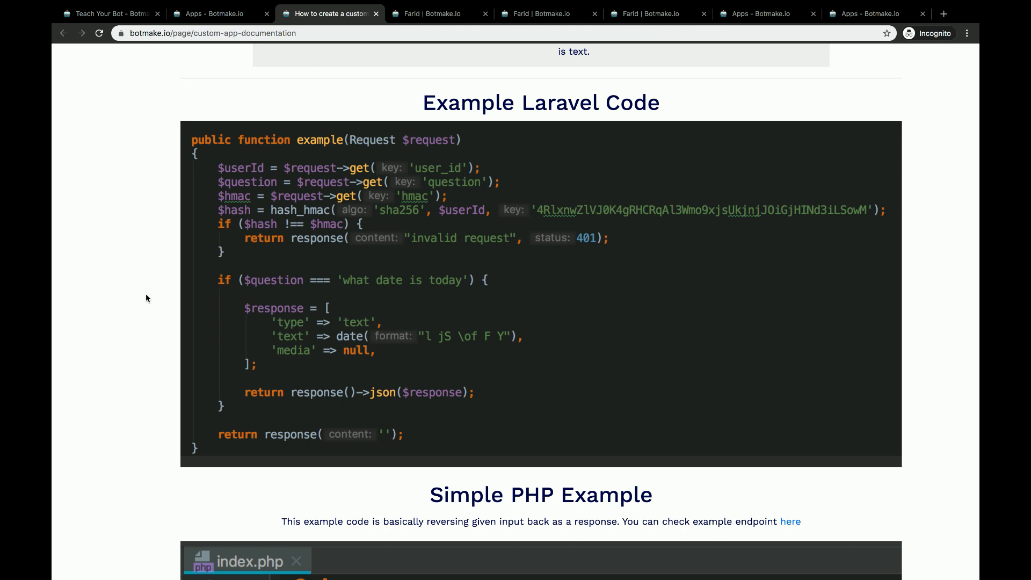
Examine the Simple PHP Example in the custom app documentation, including its strrev-based text response and JSON output
scroll(146, 294, down, 1)
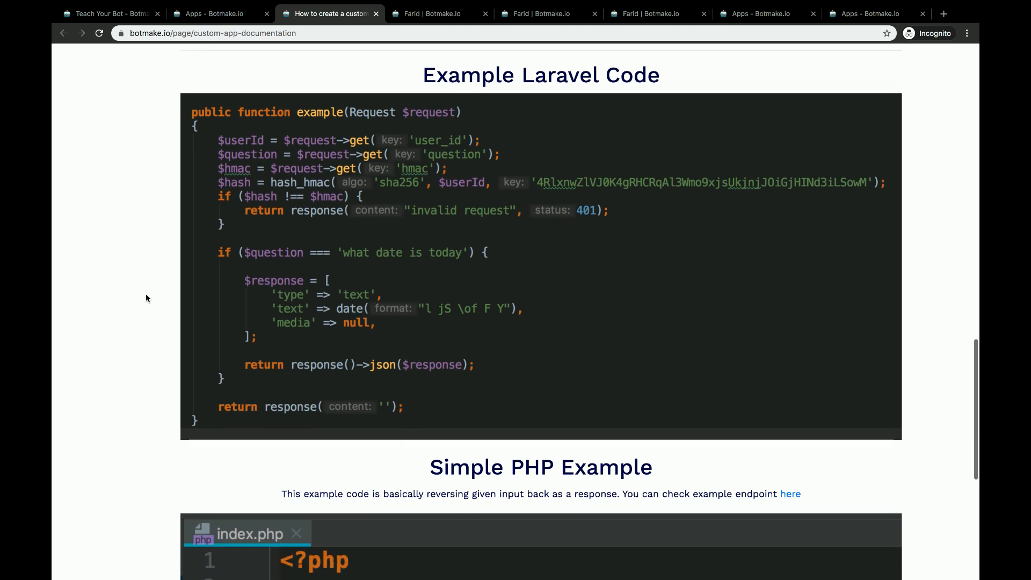
scroll(146, 294, down, 7)
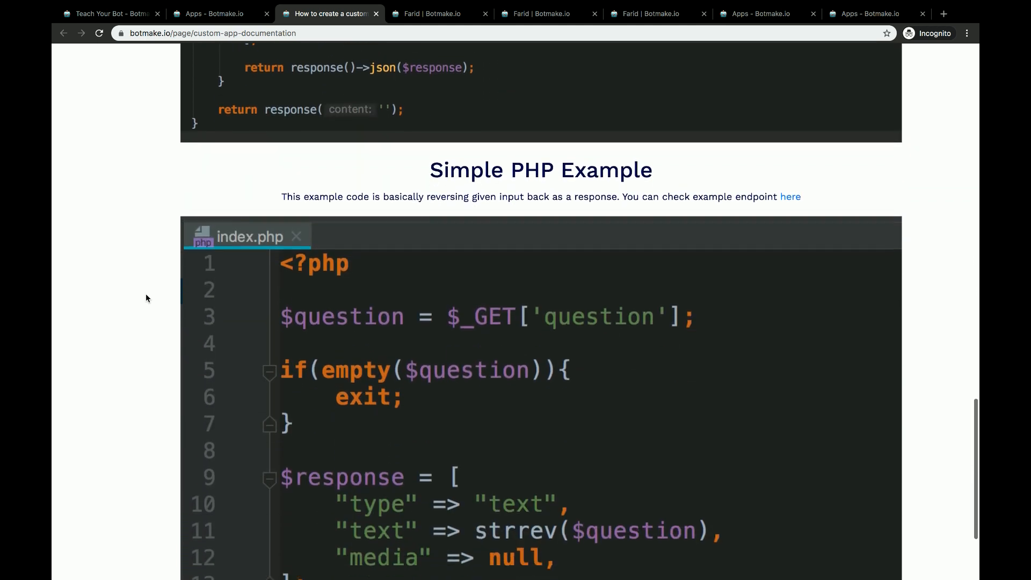
scroll(146, 295, down, 1)
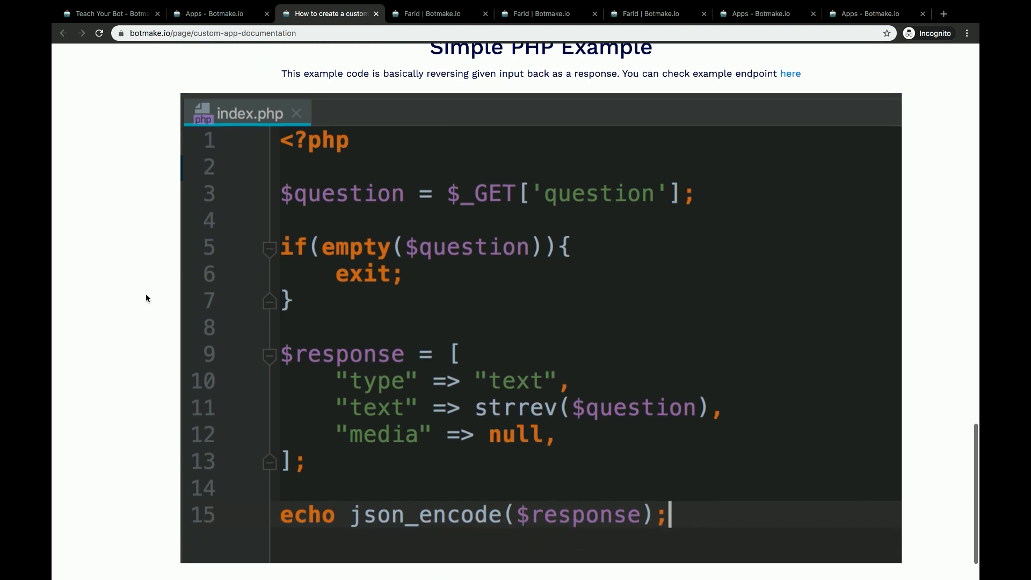
scroll(146, 294, down, 2)
scroll(146, 294, down, 1)
scroll(146, 293, down, 1)
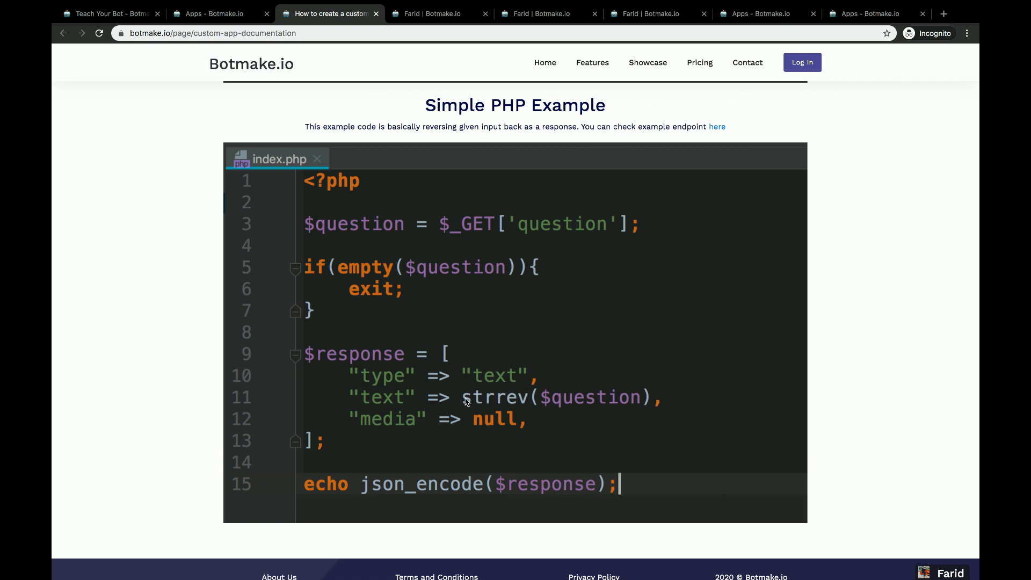
click(519, 399)
scroll(209, 384, down, 1)
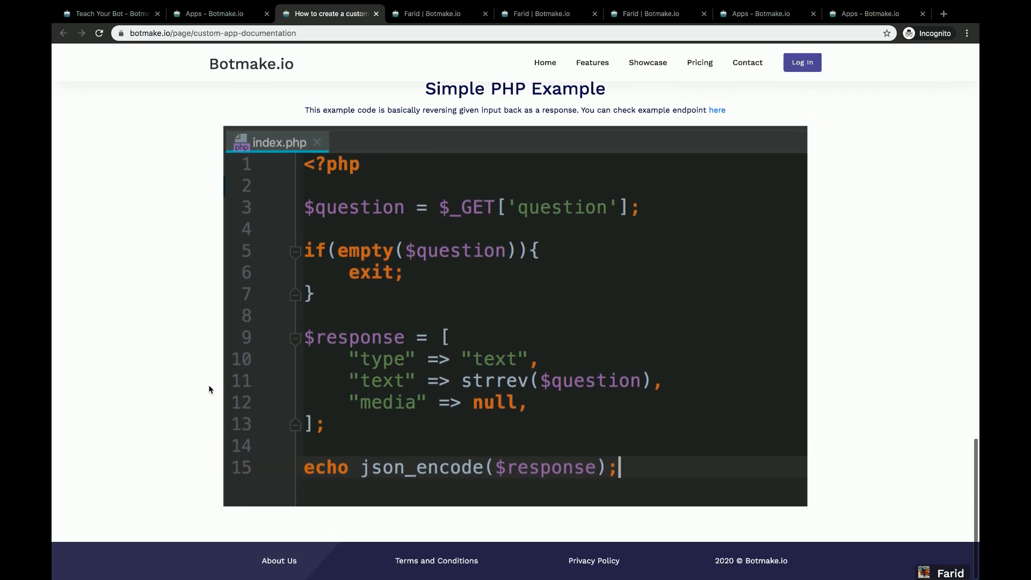
Leave the documentation for the bot's Apps page and open the Dashboard to review its overview cards and question chart
scroll(208, 384, up, 15)
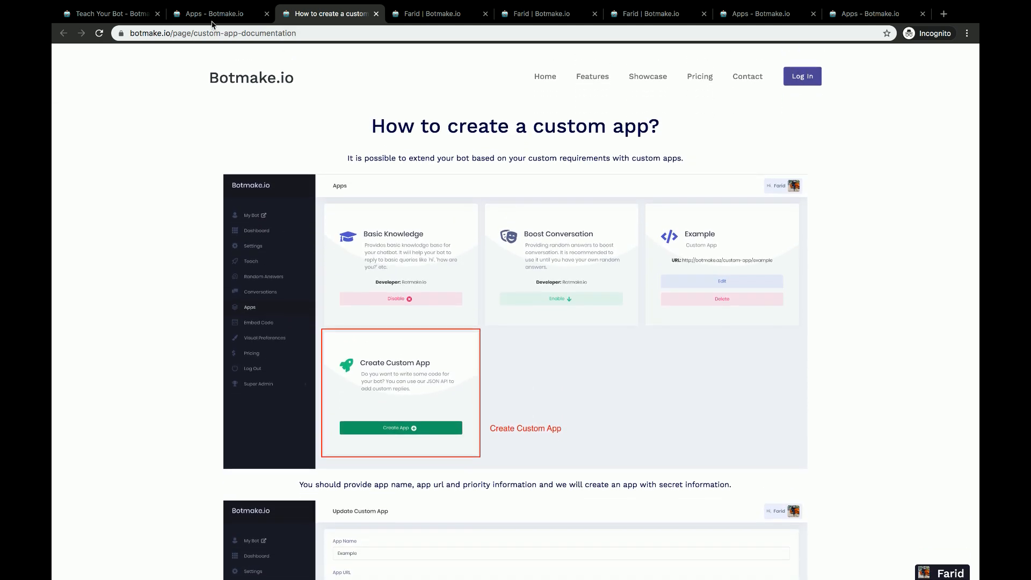
click(217, 14)
click(507, 427)
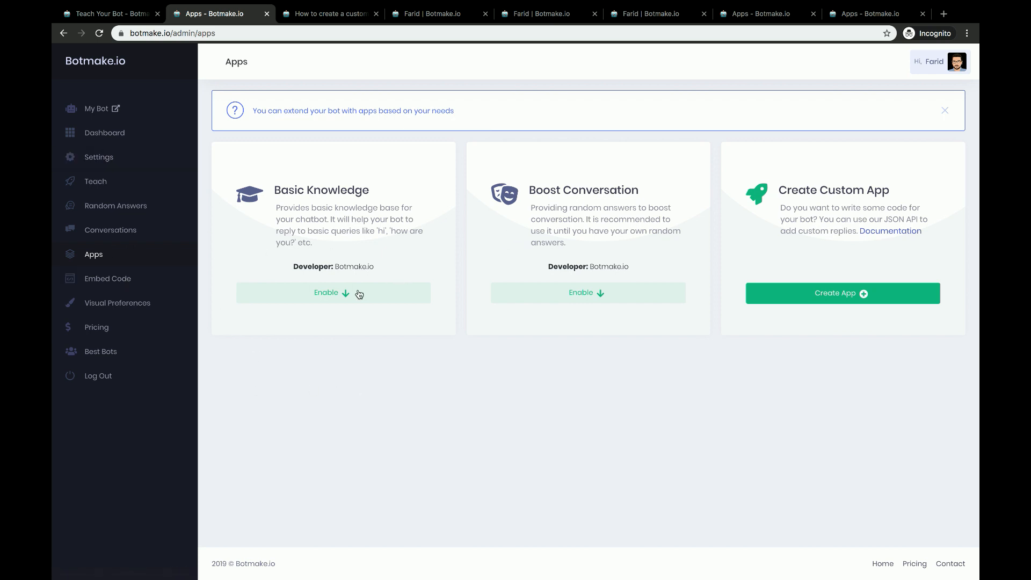
click(99, 136)
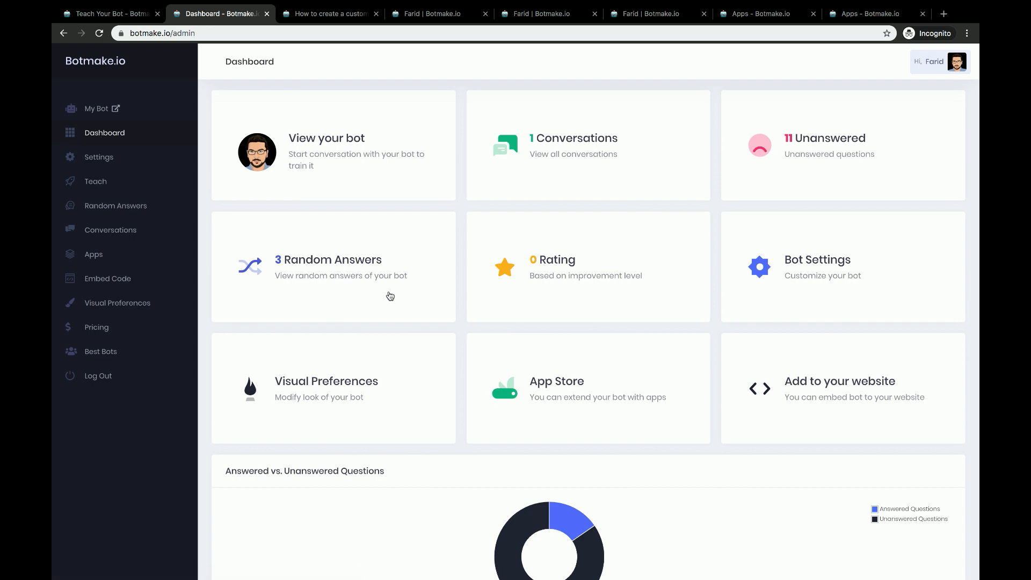
scroll(534, 292, down, 3)
scroll(533, 290, up, 3)
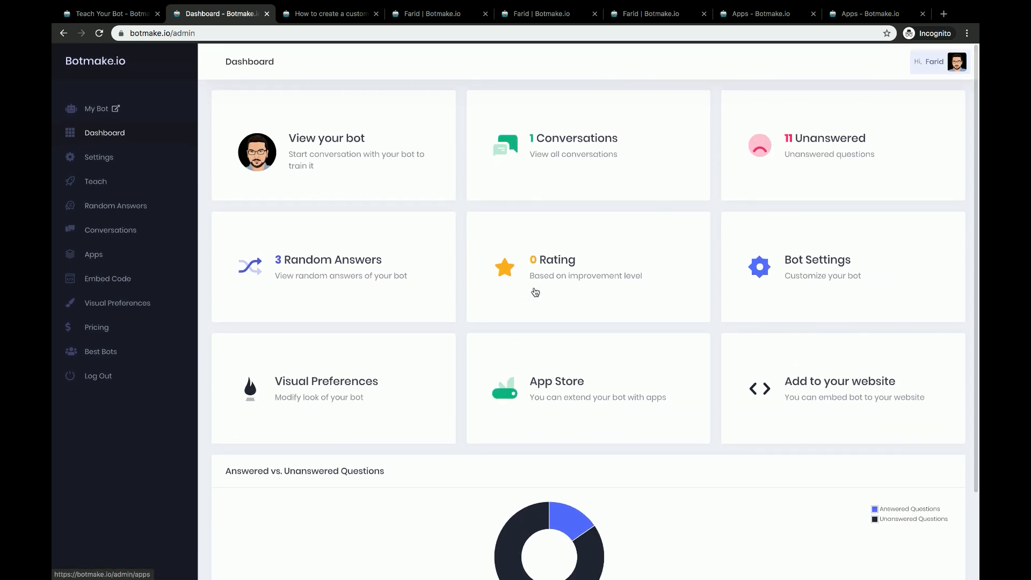